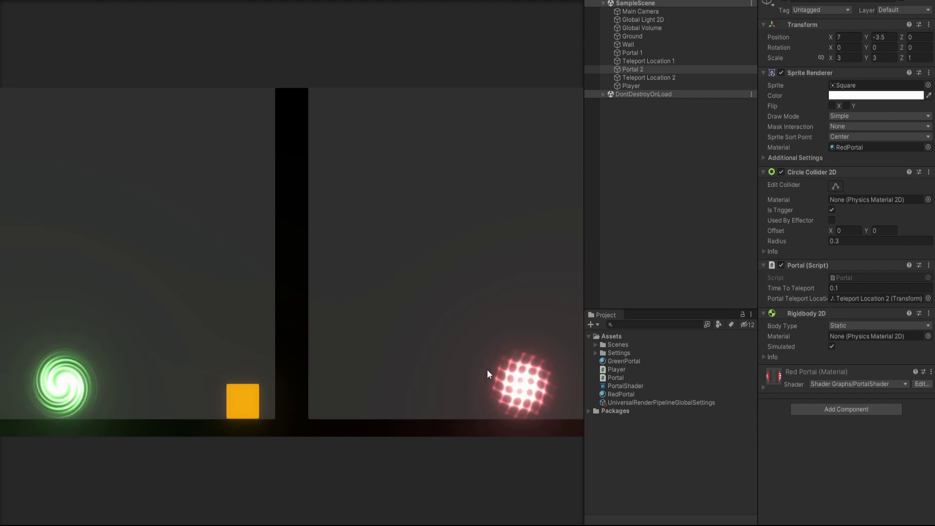
Examine the components of both teleport locations and Portal 2, finishing with Portal 1 selected.
{"action": "left_click", "coordinate": [643, 61]}
{"action": "left_click", "coordinate": [642, 76]}
{"action": "left_click", "coordinate": [641, 61]}
{"action": "left_click", "coordinate": [647, 77]}
{"action": "left_click", "coordinate": [637, 69]}
{"action": "left_click", "coordinate": [639, 52]}
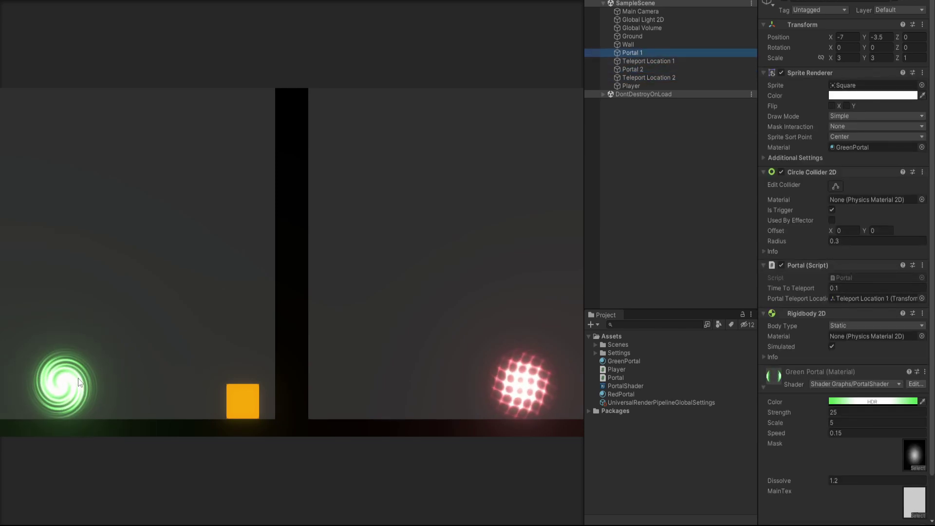
Set the HDR color of Portal 1's material to magenta (RGB 191, 23, 184) with intensity 8.
{"action": "left_click", "coordinate": [845, 405]}
{"action": "left_click_drag", "start_coordinate": [891, 387], "coordinate": [899, 455]}
{"action": "left_click", "coordinate": [856, 503]}
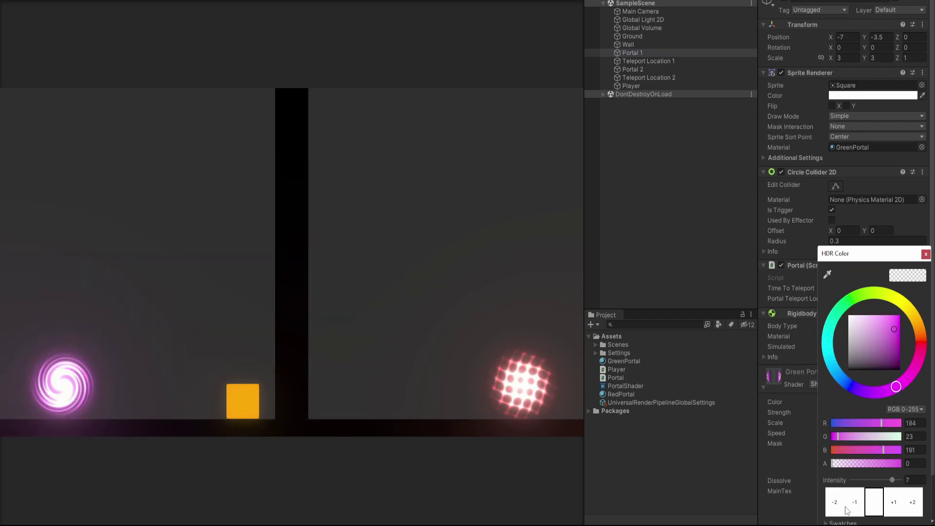
{"action": "left_click", "coordinate": [894, 502]}
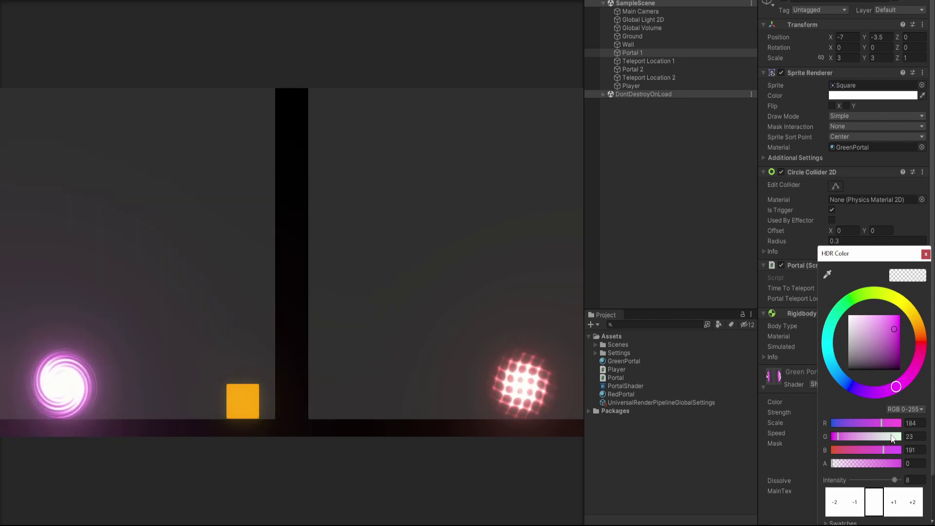
{"action": "left_click_drag", "start_coordinate": [896, 390], "coordinate": [907, 399]}
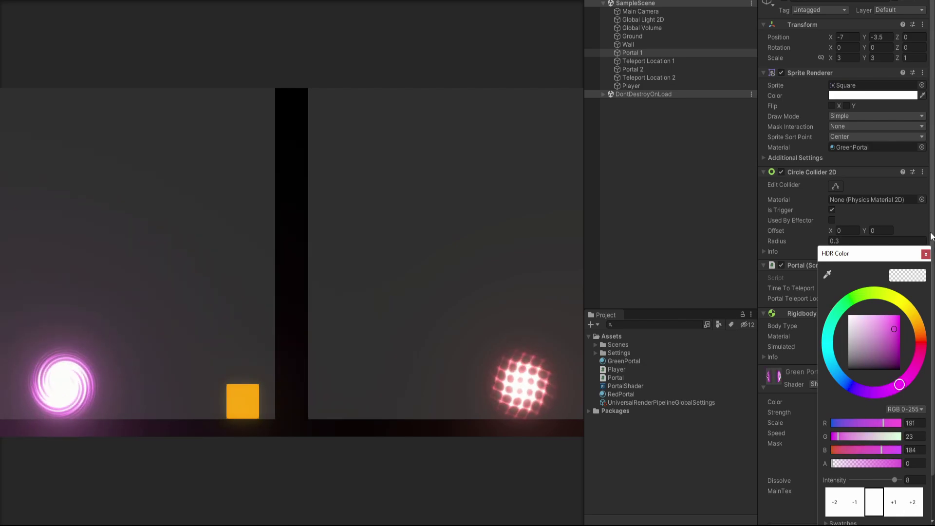
{"action": "left_click", "coordinate": [926, 253]}
Try different Strength values on Portal 1's material, including 68.1, 1 and 3.
{"action": "left_click_drag", "start_coordinate": [800, 411], "coordinate": [566, 376]}
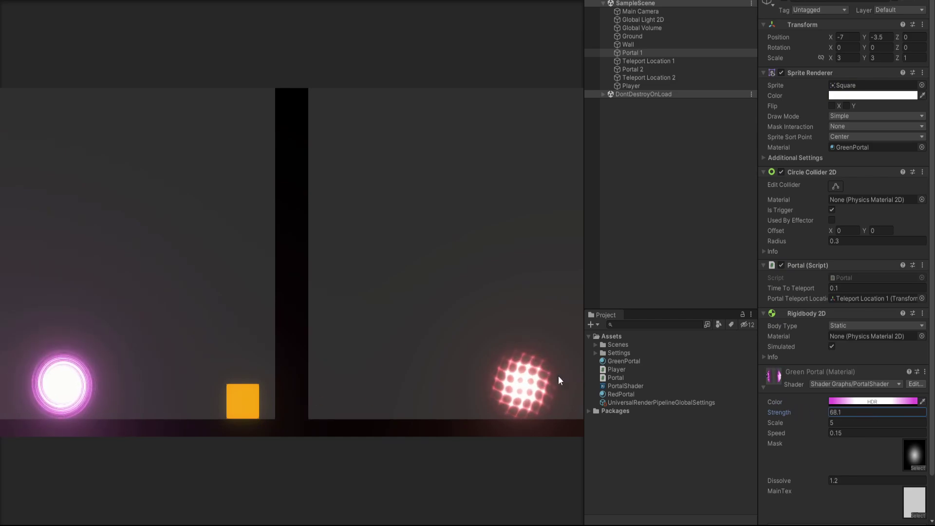
{"action": "left_click_drag", "start_coordinate": [884, 415], "coordinate": [58, 389]}
{"action": "type", "text": "1"}
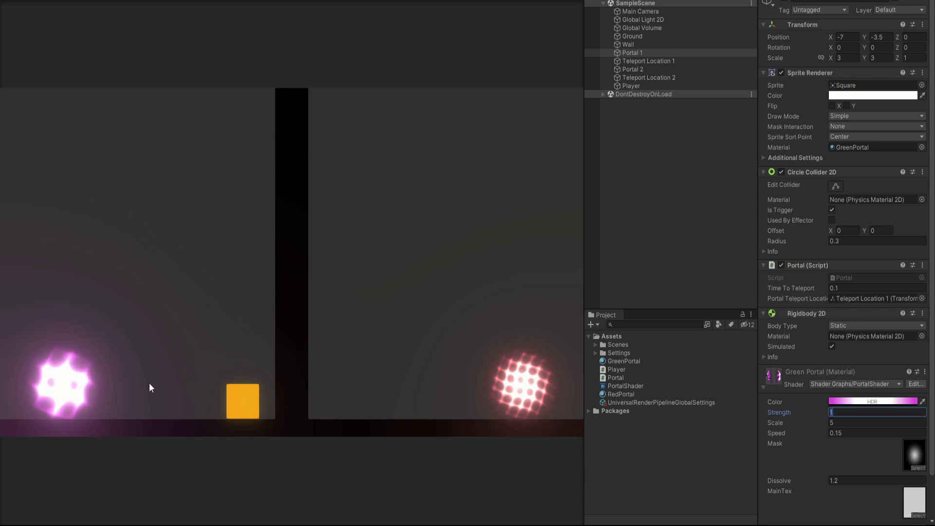
{"action": "key", "text": "BackSpace"}
{"action": "type", "text": "3"}
Set the Scale and Strength of Portal 1's material to 10 and its Speed to 0.1.
{"action": "left_click_drag", "start_coordinate": [775, 422], "coordinate": [797, 438]}
{"action": "left_click", "coordinate": [850, 423]}
{"action": "type", "text": "10"}
{"action": "left_click", "coordinate": [837, 412]}
{"action": "type", "text": "51"}
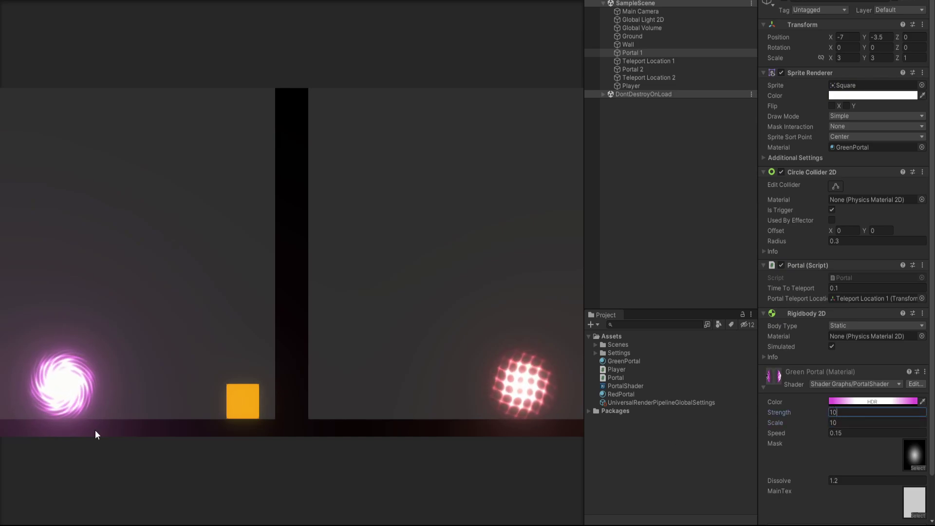
{"action": "left_click_drag", "start_coordinate": [785, 433], "coordinate": [802, 433]}
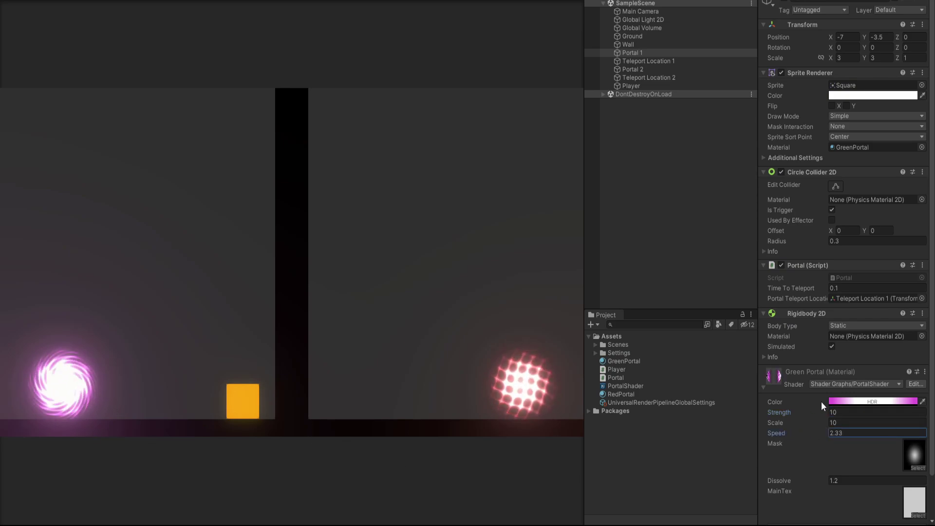
{"action": "key", "text": "Return"}
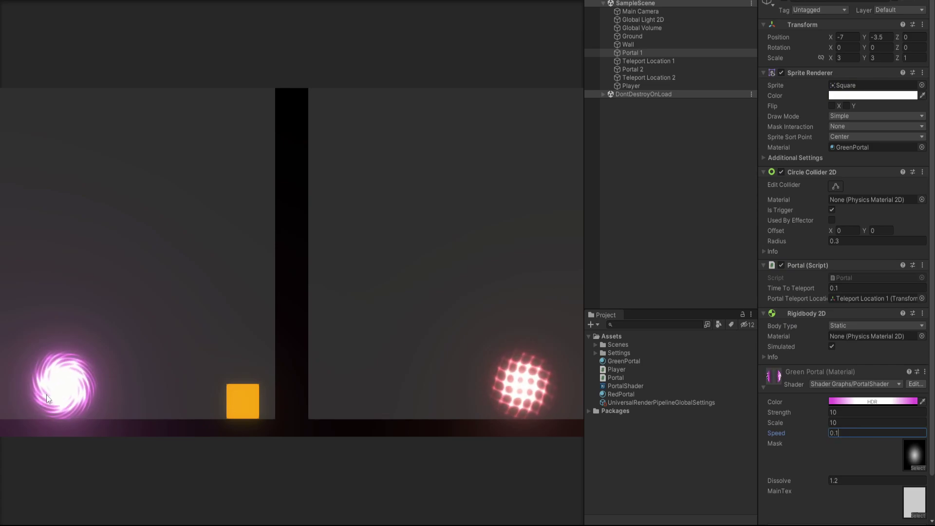
Try several Dissolve values on Portal 1's material, including 0.5 and 2, and settle on 1.
{"action": "left_click", "coordinate": [849, 480]}
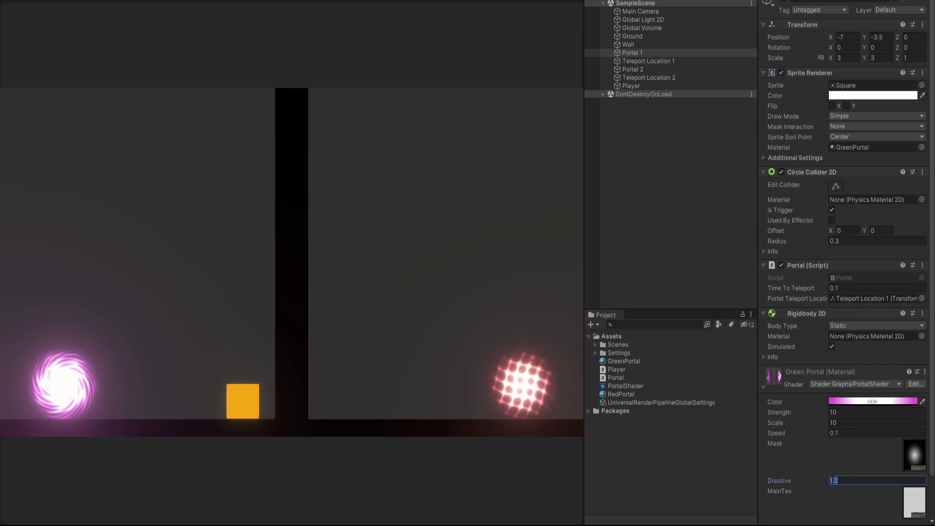
{"action": "type", "text": "0"}
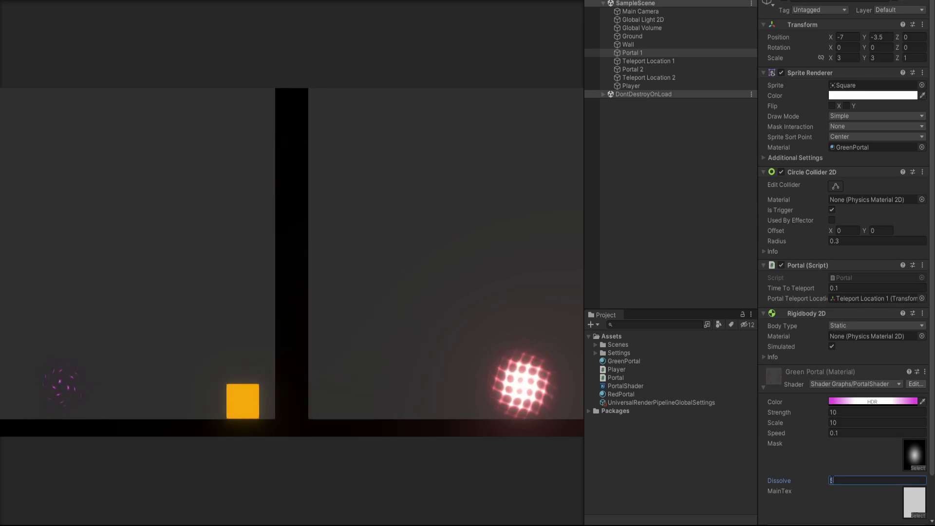
{"action": "type", "text": "1"}
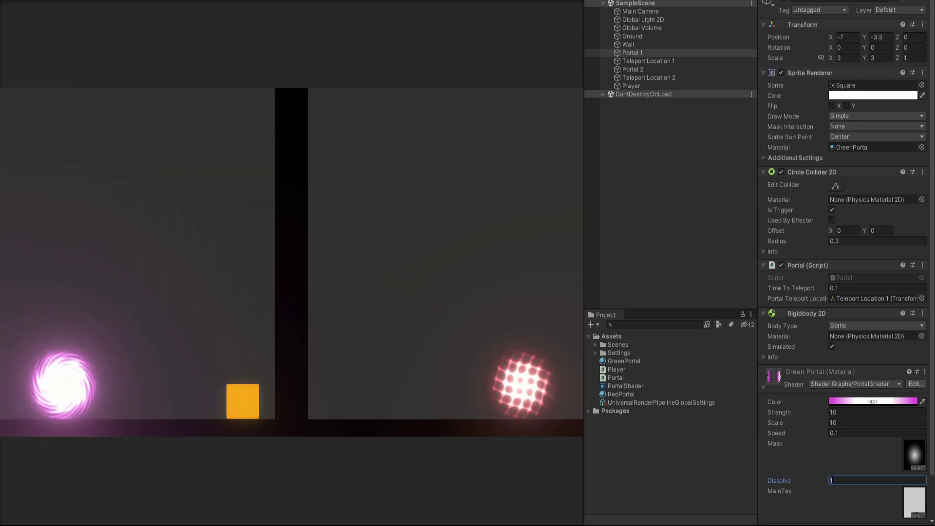
{"action": "type", "text": "0.5"}
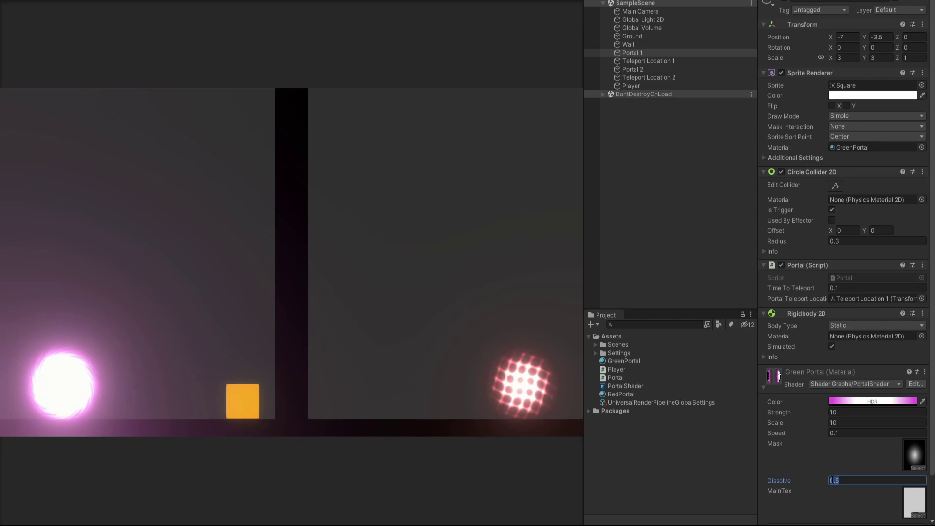
{"action": "type", "text": "2"}
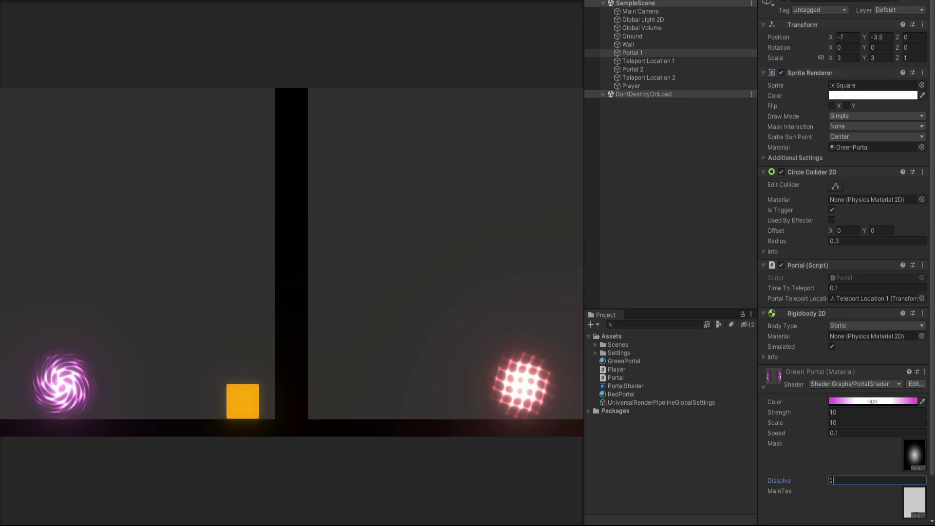
{"action": "type", "text": "1"}
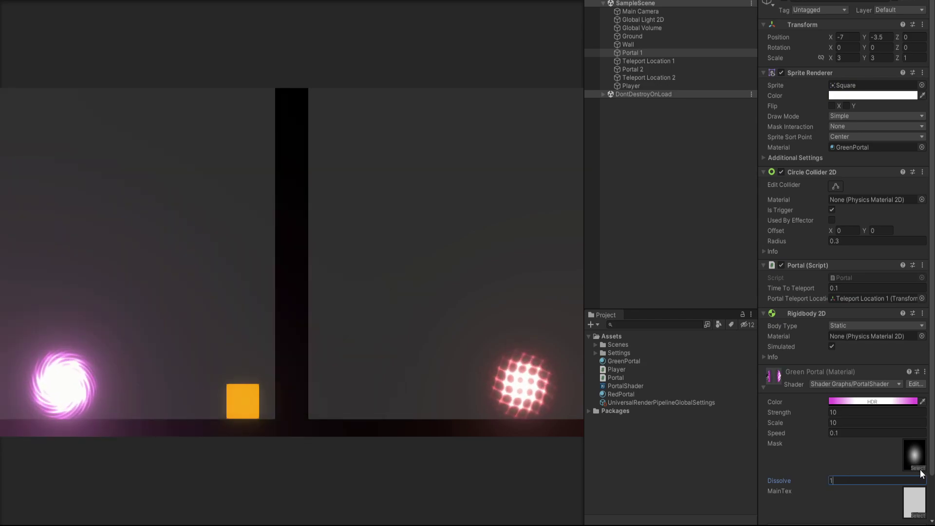
Preview the Default-Checker, Default-ParticleSystem, Background, Knob and UISprite textures as the mask of Portal 1's material.
{"action": "left_click", "coordinate": [919, 469]}
{"action": "left_click", "coordinate": [735, 444]}
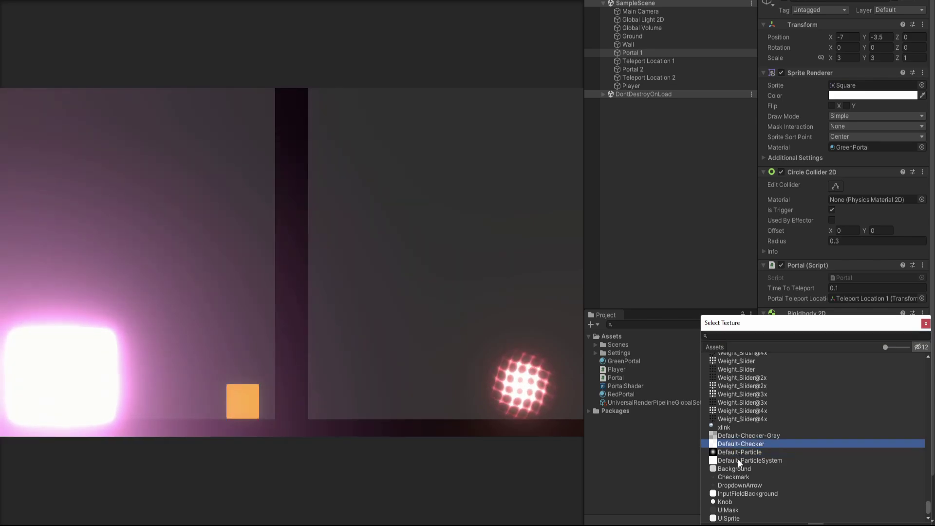
{"action": "left_click", "coordinate": [738, 461]}
{"action": "left_click", "coordinate": [738, 468]}
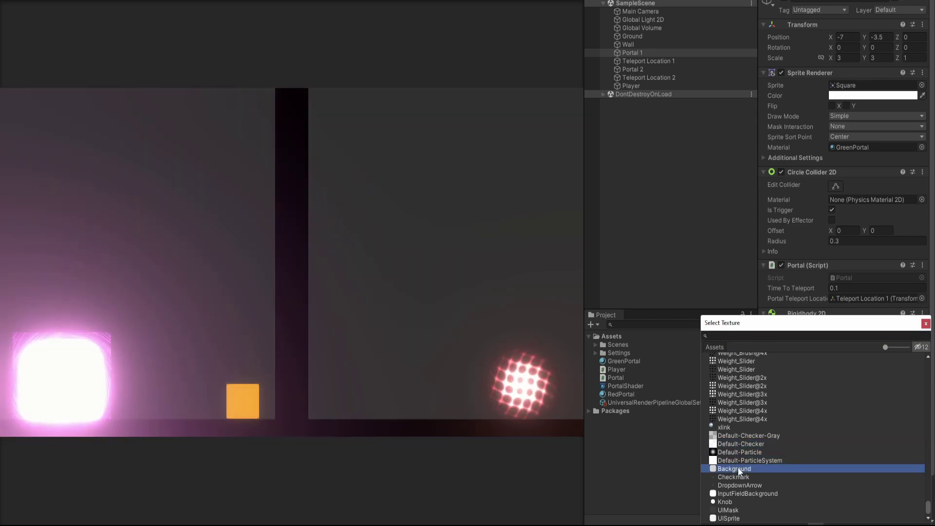
{"action": "left_click", "coordinate": [726, 502]}
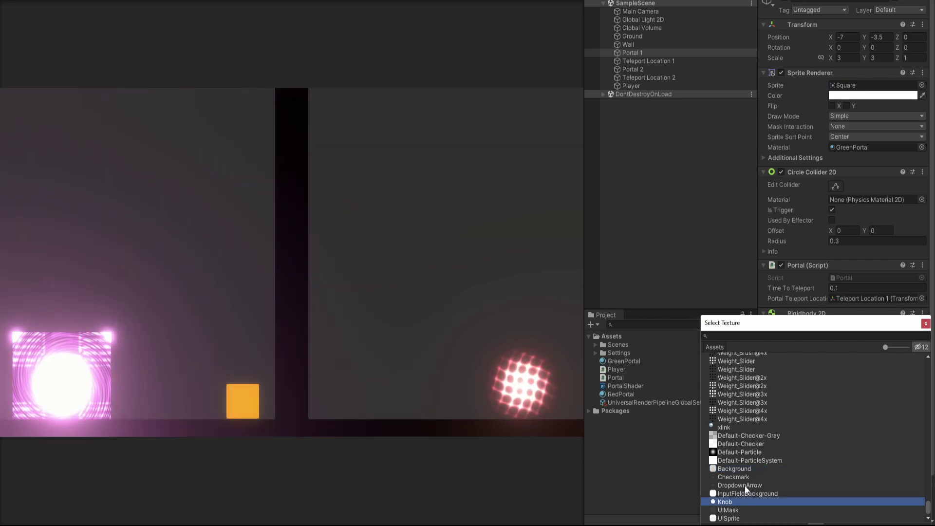
{"action": "left_click", "coordinate": [730, 519]}
Try a TimelineTimeCursor texture as the portal material's mask, then clear the mask by choosing None.
{"action": "scroll", "coordinate": [738, 439], "scroll_direction": "up", "scroll_amount": 10}
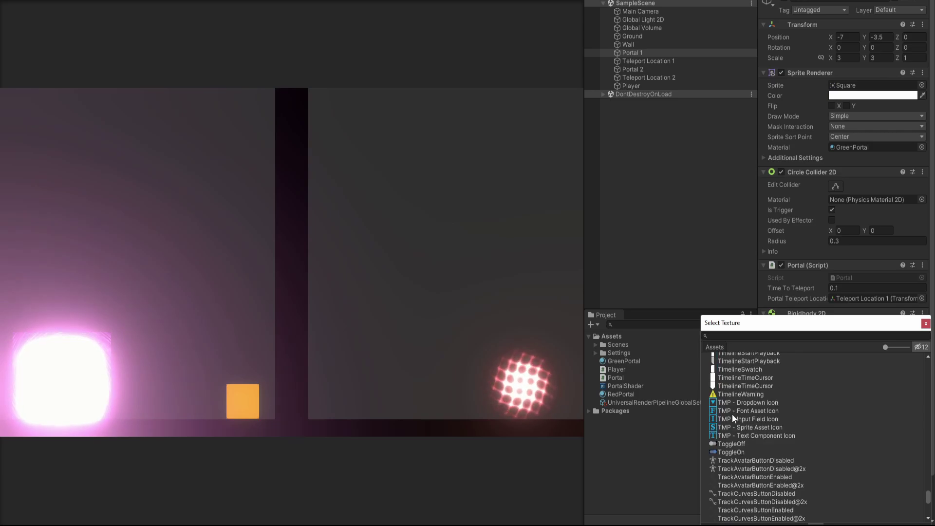
{"action": "left_click", "coordinate": [731, 385]}
{"action": "scroll", "coordinate": [732, 383], "scroll_direction": "up", "scroll_amount": 5}
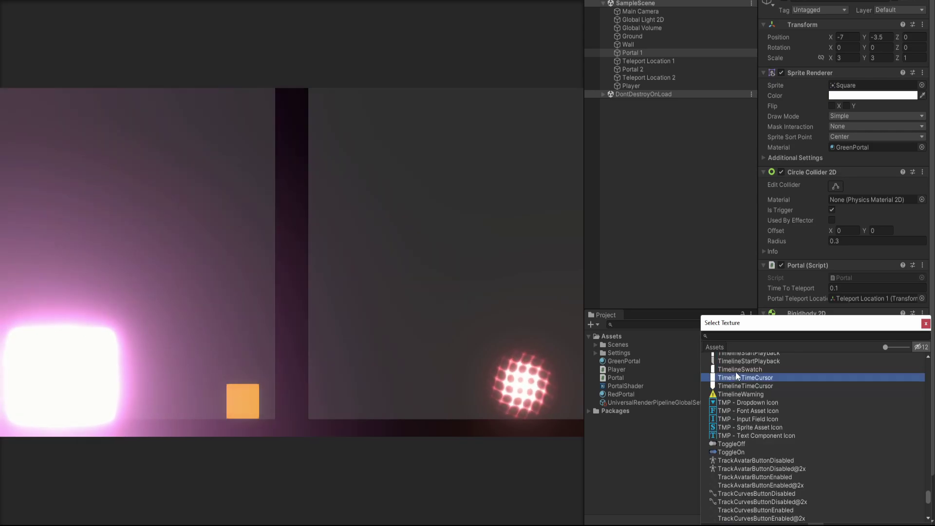
{"action": "scroll", "coordinate": [741, 371], "scroll_direction": "up", "scroll_amount": 8}
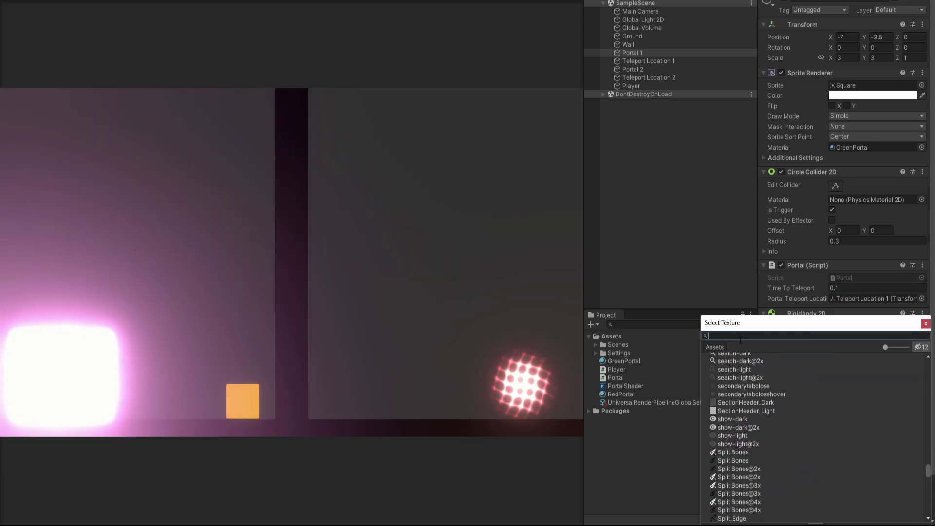
{"action": "scroll", "coordinate": [738, 338], "scroll_direction": "down", "scroll_amount": 8}
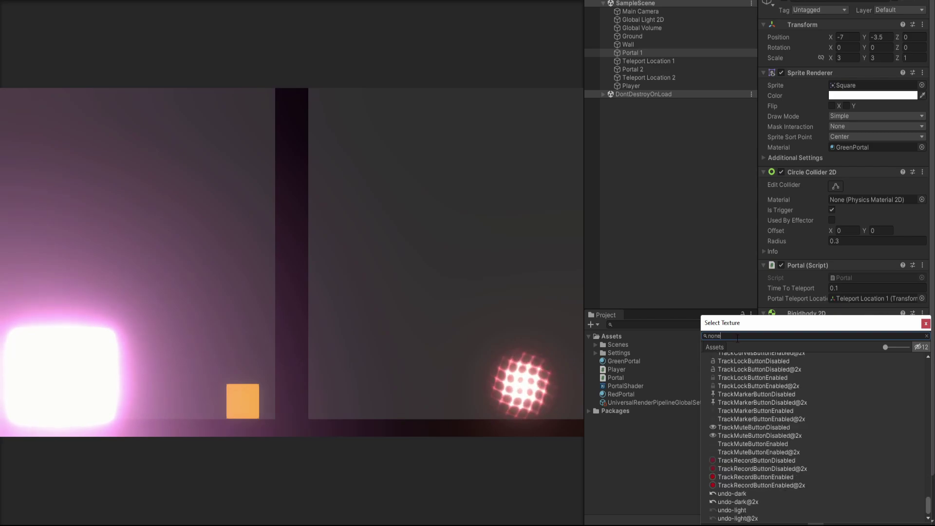
{"action": "double_click", "coordinate": [735, 355]}
Set the portal material's Scale and Strength to 1 and its Dissolve to 2.
{"action": "left_click", "coordinate": [863, 421]}
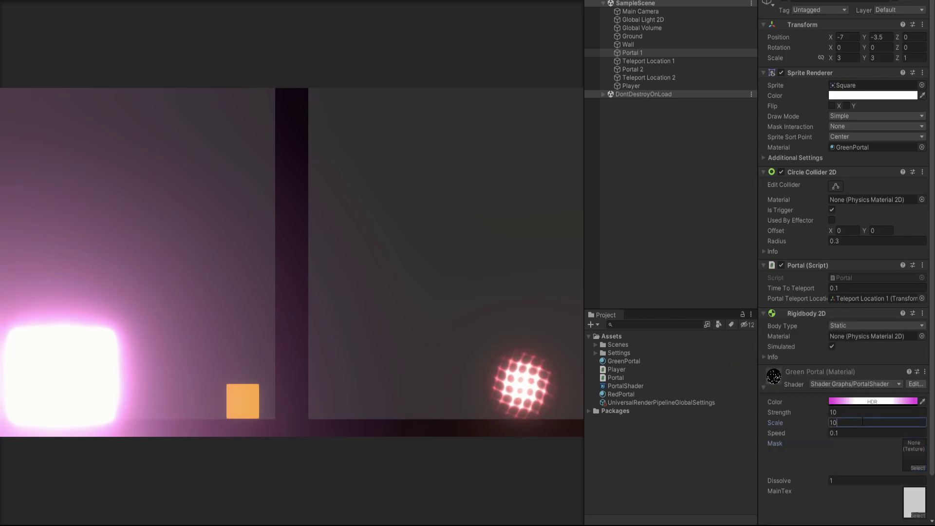
{"action": "type", "text": "1"}
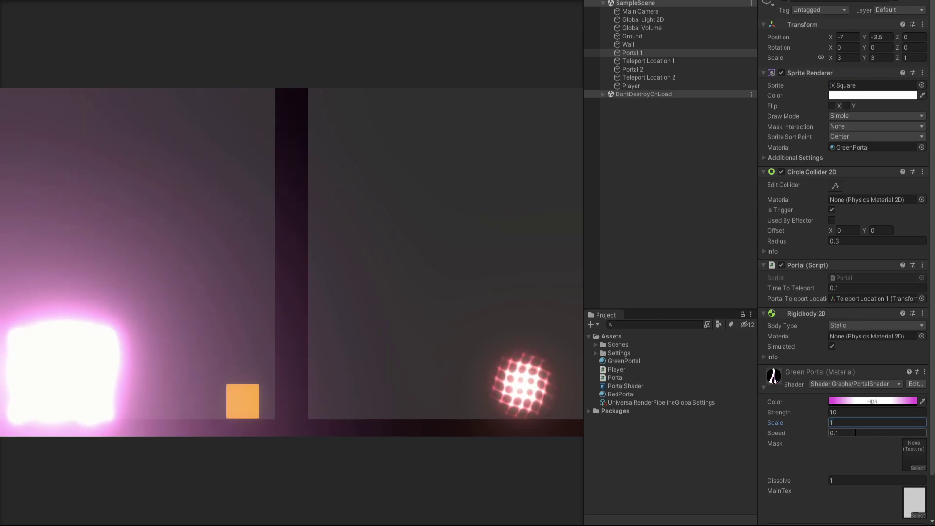
{"action": "left_click", "coordinate": [847, 411]}
{"action": "type", "text": "1"}
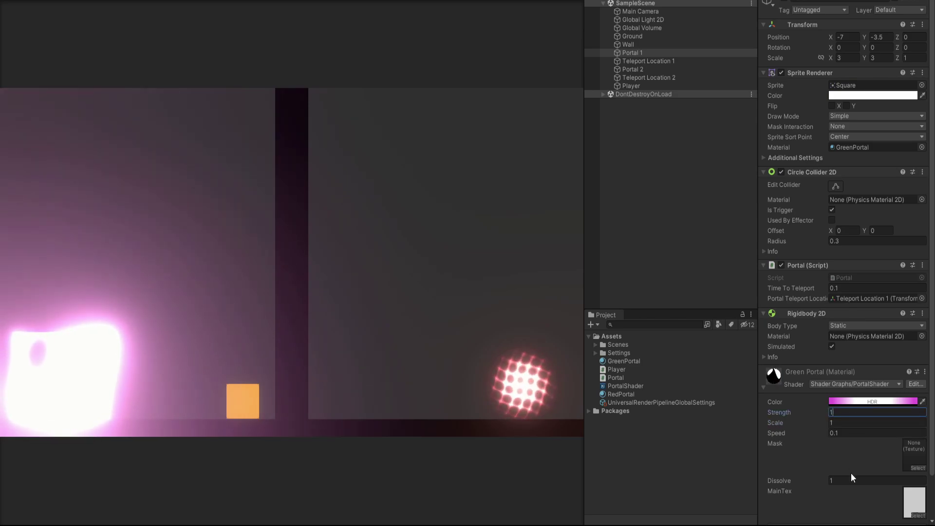
{"action": "left_click", "coordinate": [854, 479]}
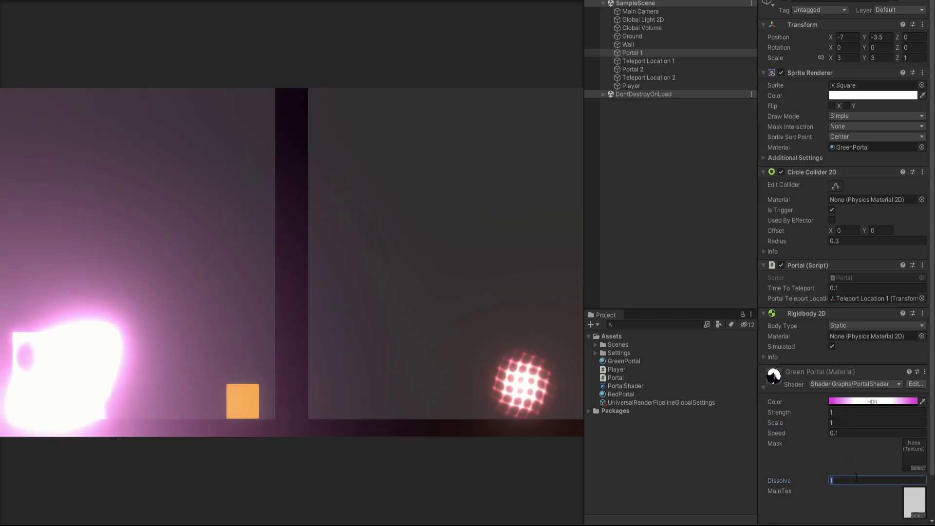
{"action": "type", "text": "2"}
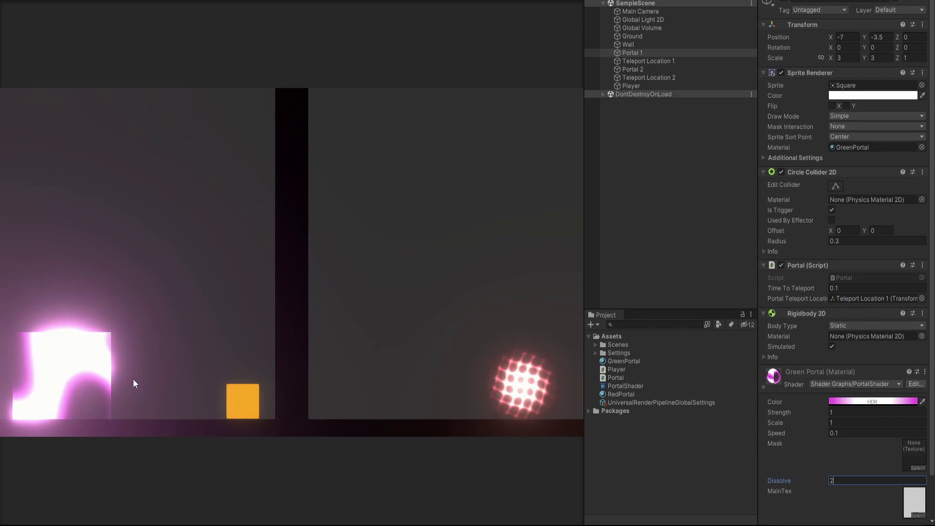
Raise the portal material's Strength to 10 and its Scale to 5.
{"action": "left_click", "coordinate": [827, 412]}
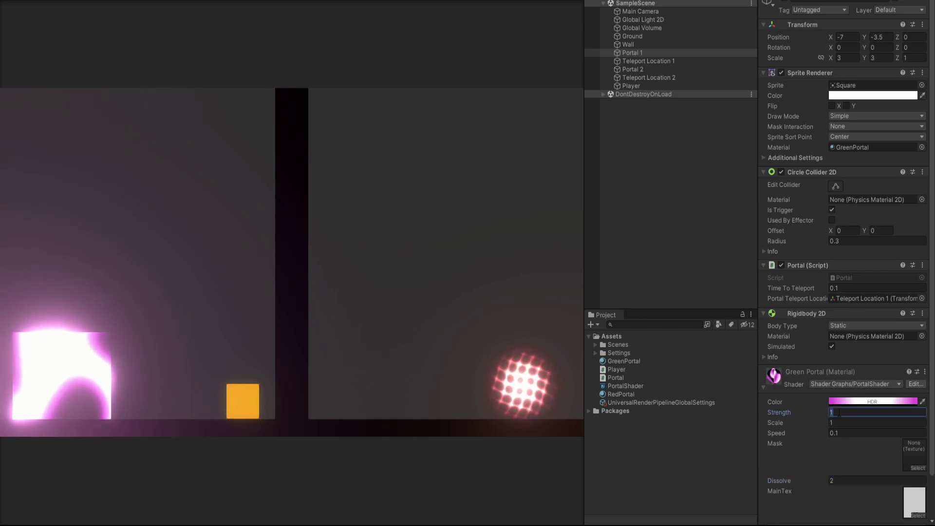
{"action": "type", "text": "5"}
{"action": "key", "text": "BackSpace"}
{"action": "type", "text": "10"}
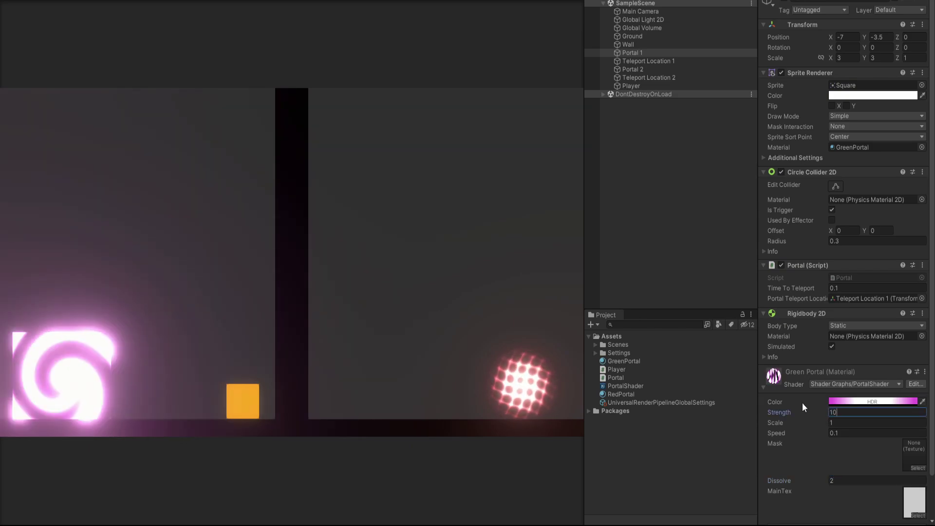
{"action": "left_click", "coordinate": [858, 423]}
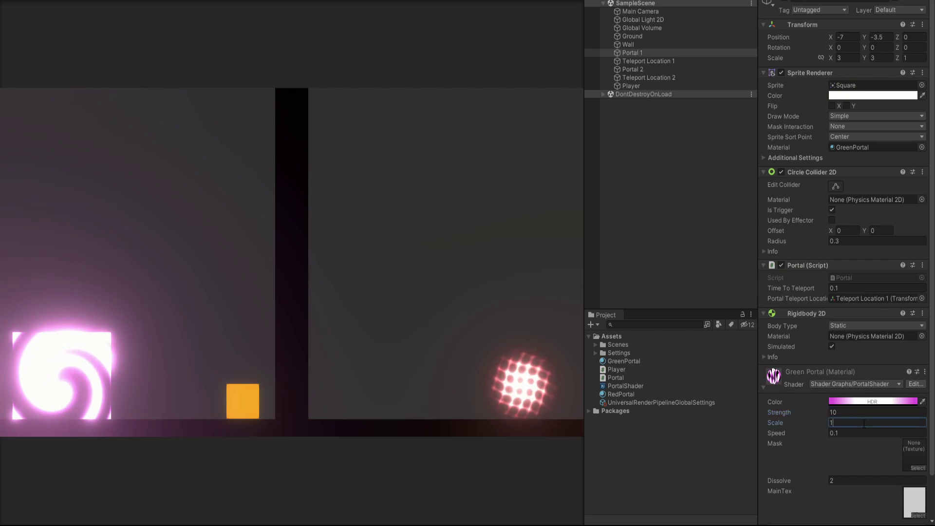
{"action": "type", "text": "5"}
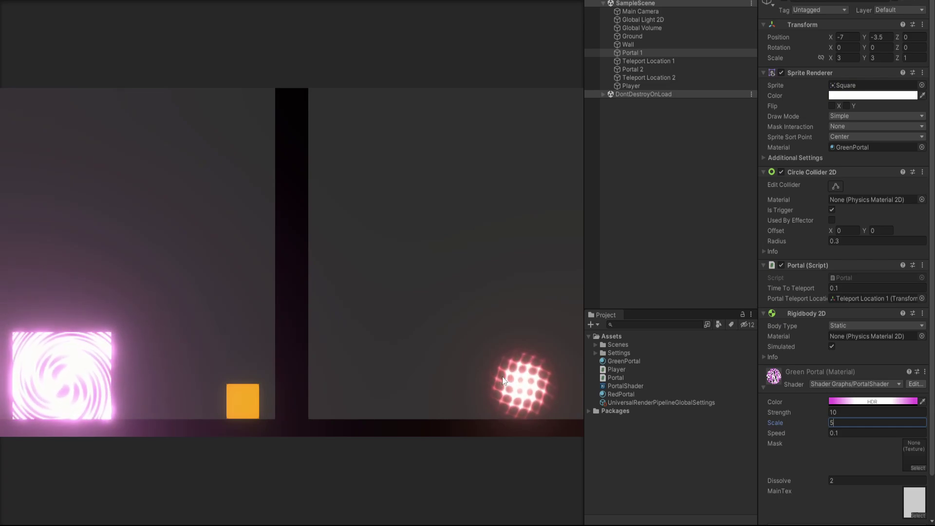
Find the default textures and assign Default-Particle as the mask of Portal 1's material.
{"action": "left_click", "coordinate": [915, 468]}
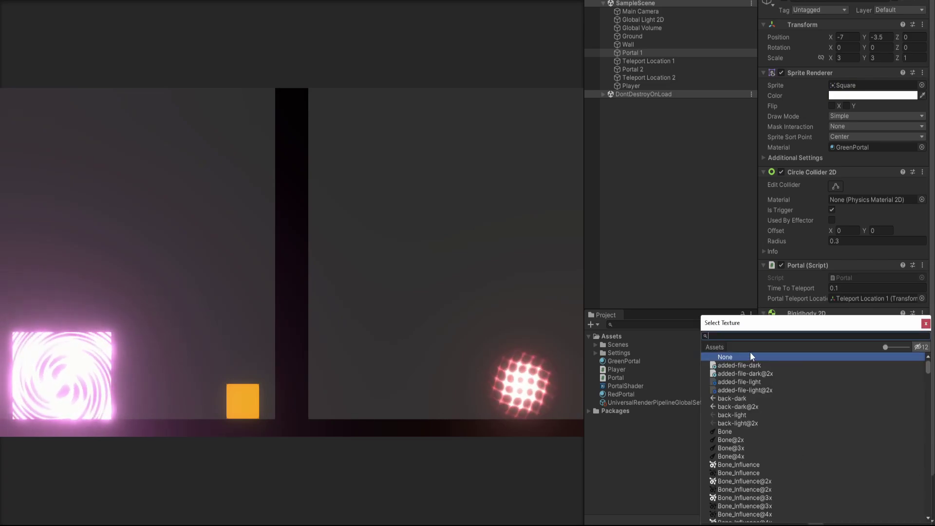
{"action": "type", "text": "dafa"}
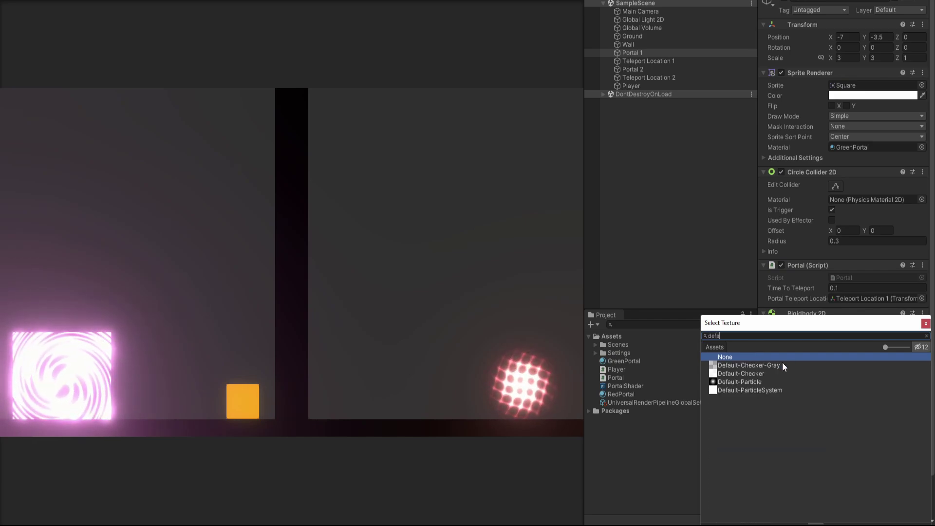
{"action": "double_click", "coordinate": [744, 382]}
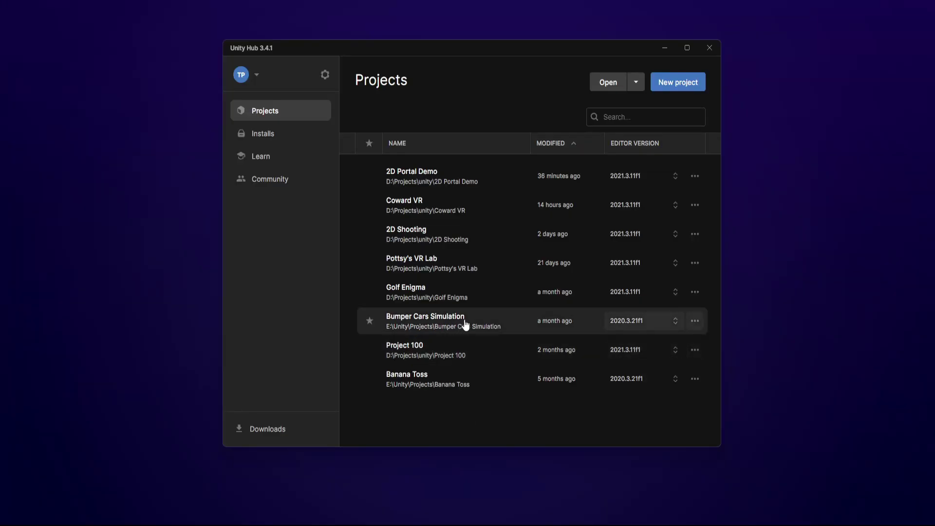
Create a 2D (URP) project named Portals Tutorial with editor version 2021.3.11f1 in D:\Projects\unity.
{"action": "left_click", "coordinate": [678, 82]}
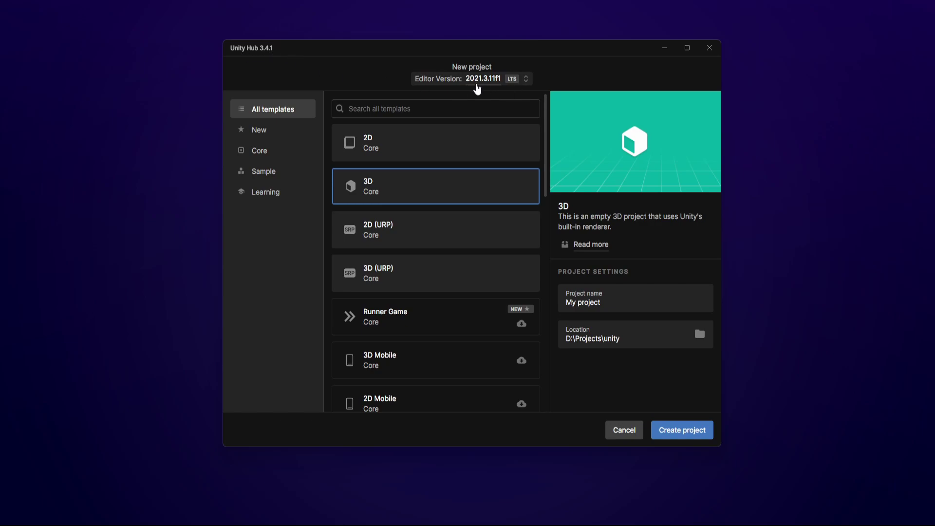
{"action": "left_click", "coordinate": [482, 88]}
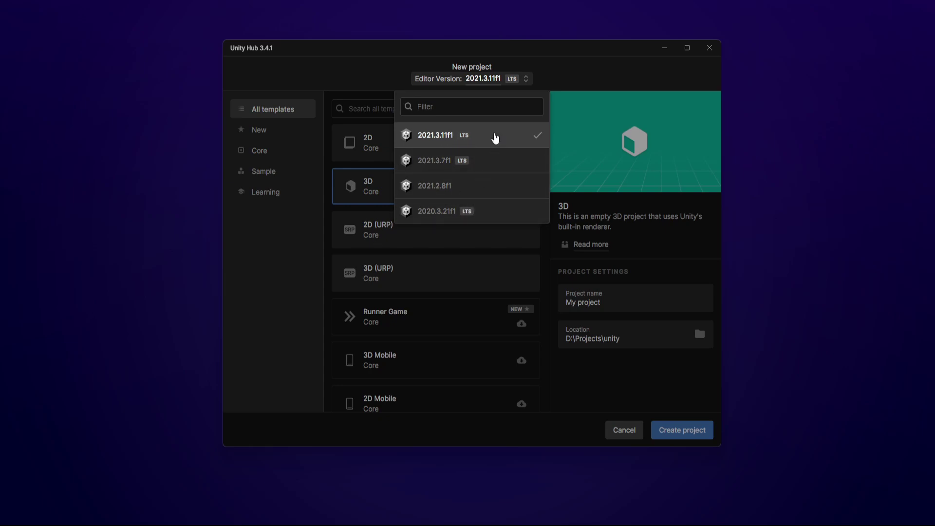
{"action": "left_click", "coordinate": [533, 82]}
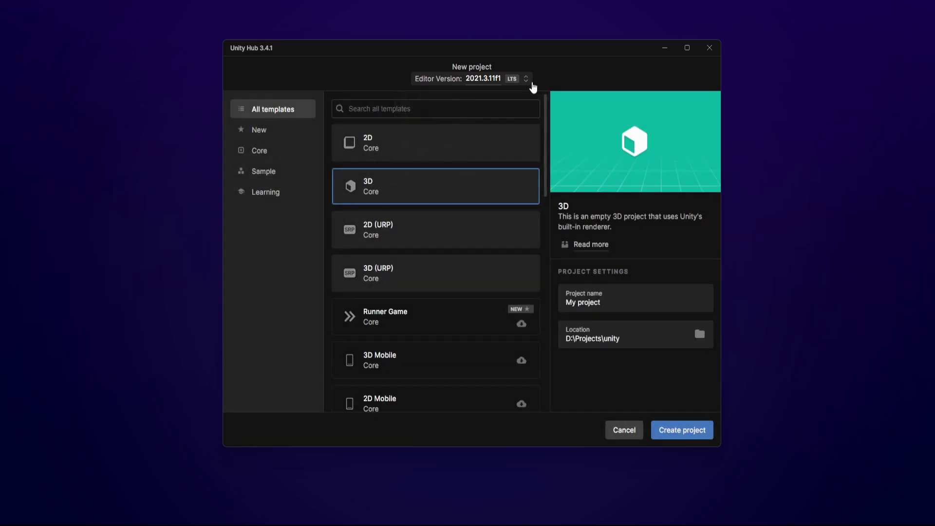
{"action": "left_click", "coordinate": [409, 240]}
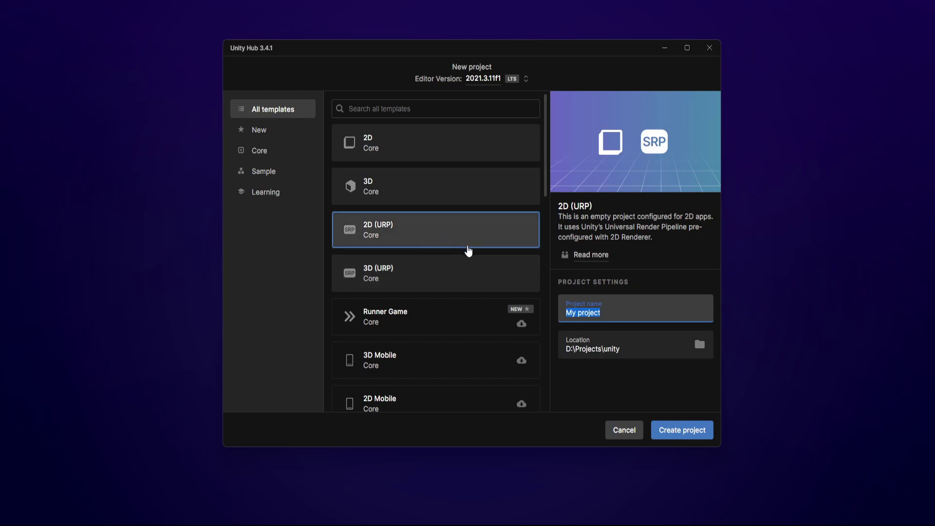
{"action": "left_click", "coordinate": [414, 229]}
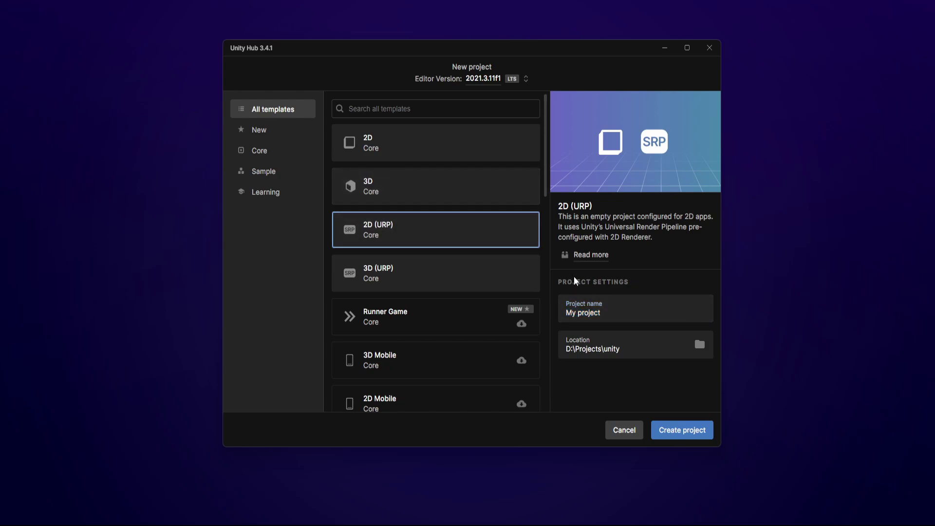
{"action": "left_click", "coordinate": [618, 310]}
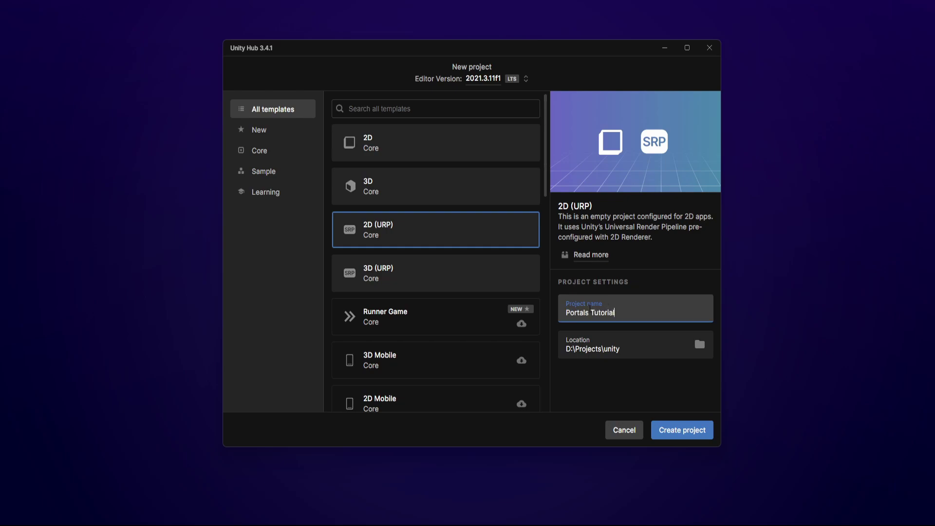
{"action": "left_click", "coordinate": [695, 436]}
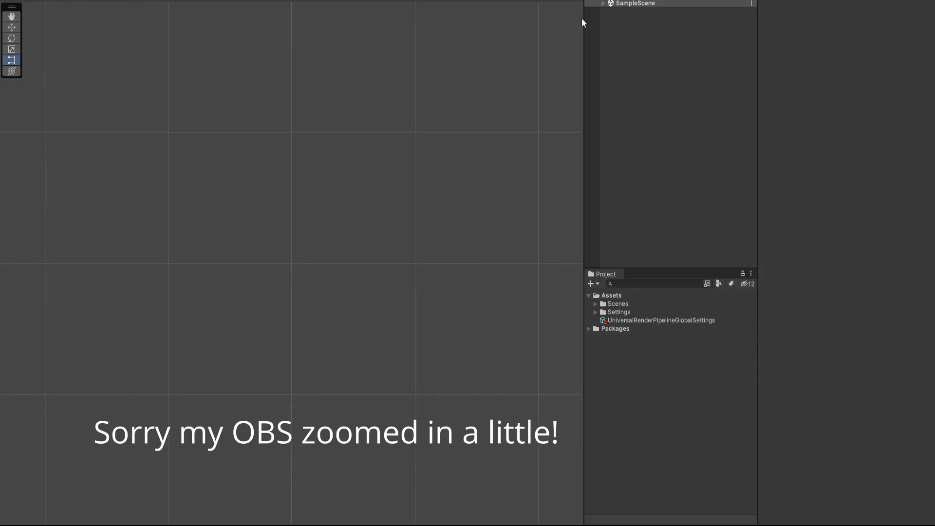
Set the Game view to 16:9 Aspect and return to the Scene view.
{"action": "scroll", "coordinate": [362, 214], "scroll_direction": "up", "scroll_amount": 2}
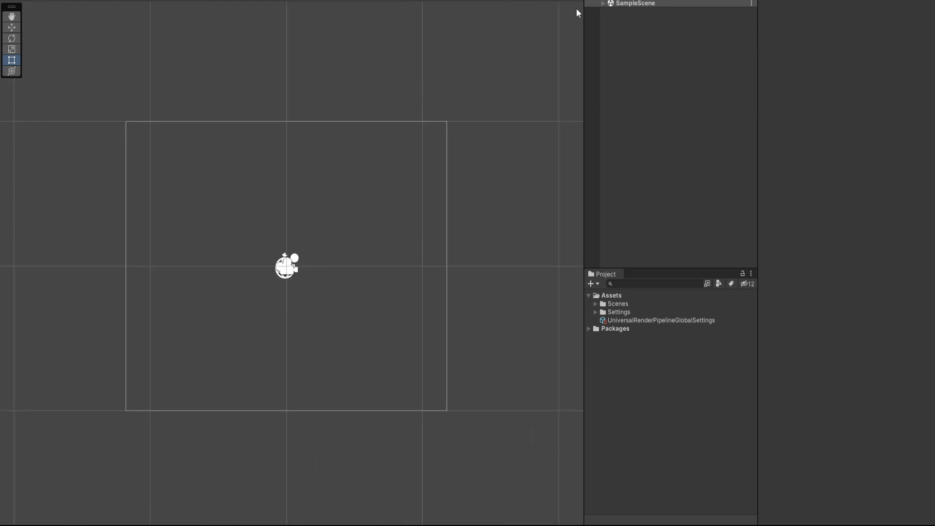
{"action": "left_click", "coordinate": [107, 3]}
{"action": "left_click", "coordinate": [145, 3]}
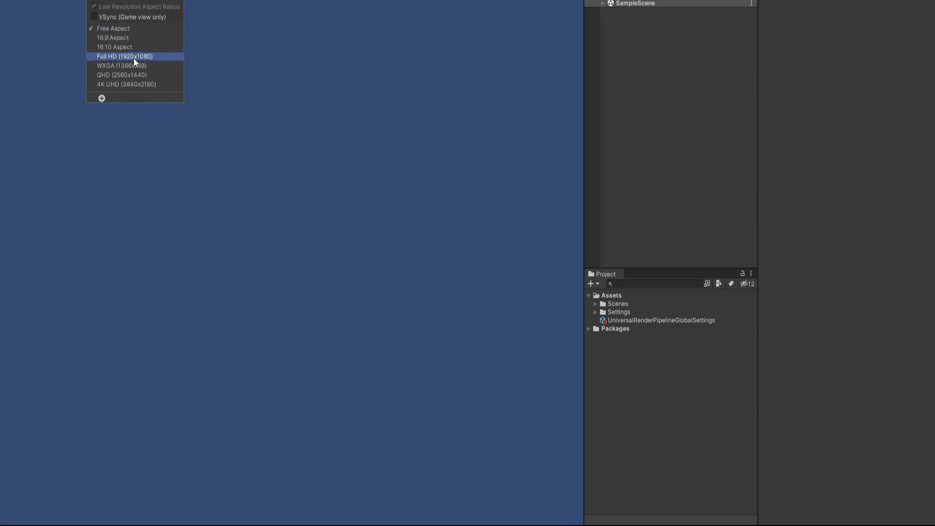
{"action": "left_click", "coordinate": [134, 40]}
{"action": "left_click", "coordinate": [17, 0]}
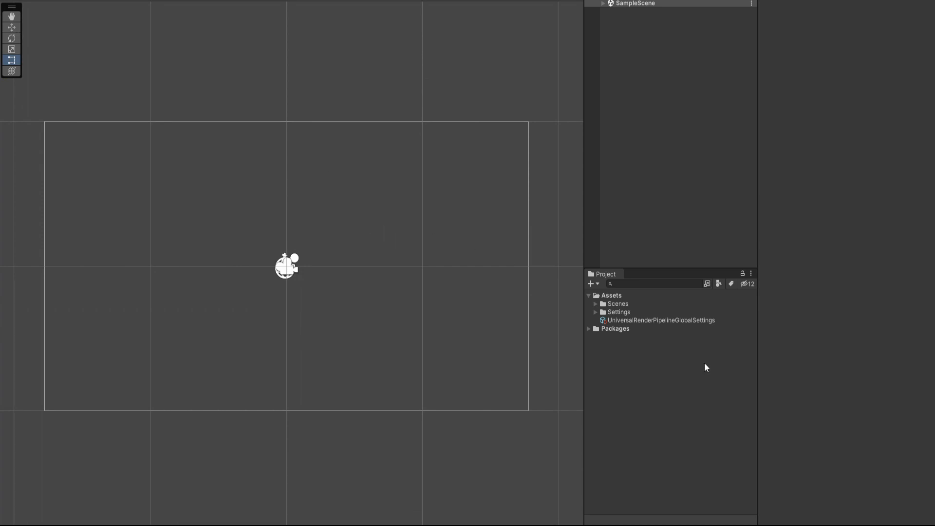
Change the Main Camera's background to dark grey with hexadecimal colour 272727.
{"action": "scroll", "coordinate": [251, 273], "scroll_direction": "up", "scroll_amount": 2}
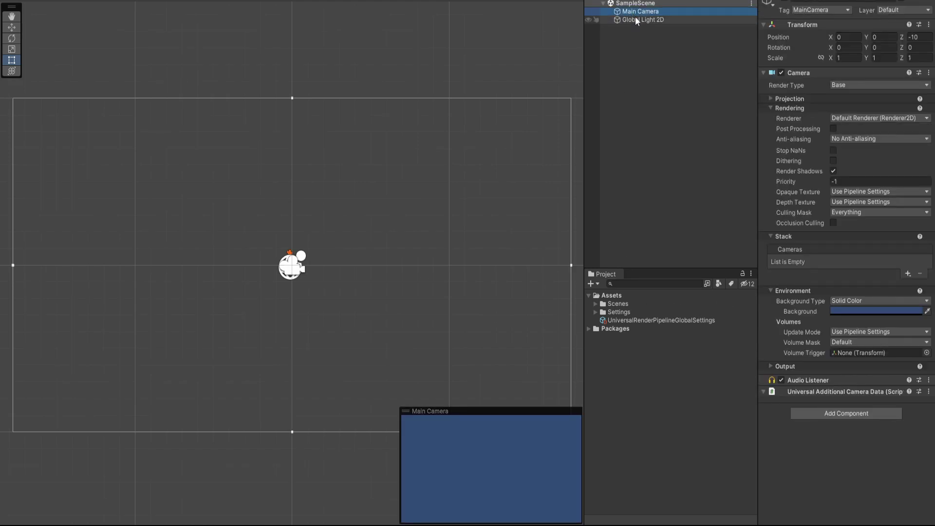
{"action": "left_click", "coordinate": [634, 18]}
{"action": "left_click", "coordinate": [636, 5]}
{"action": "left_click", "coordinate": [639, 12]}
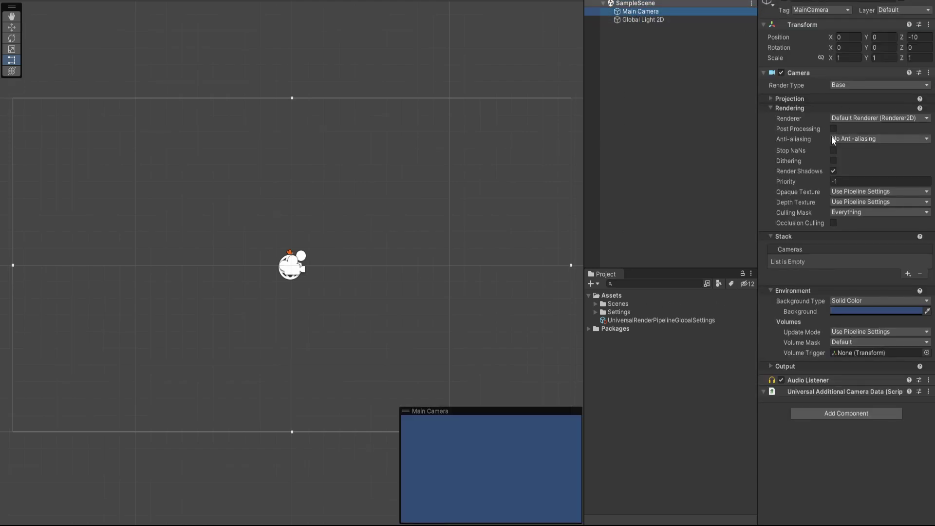
{"action": "left_click", "coordinate": [858, 311]}
{"action": "left_click_drag", "start_coordinate": [857, 341], "coordinate": [842, 364]}
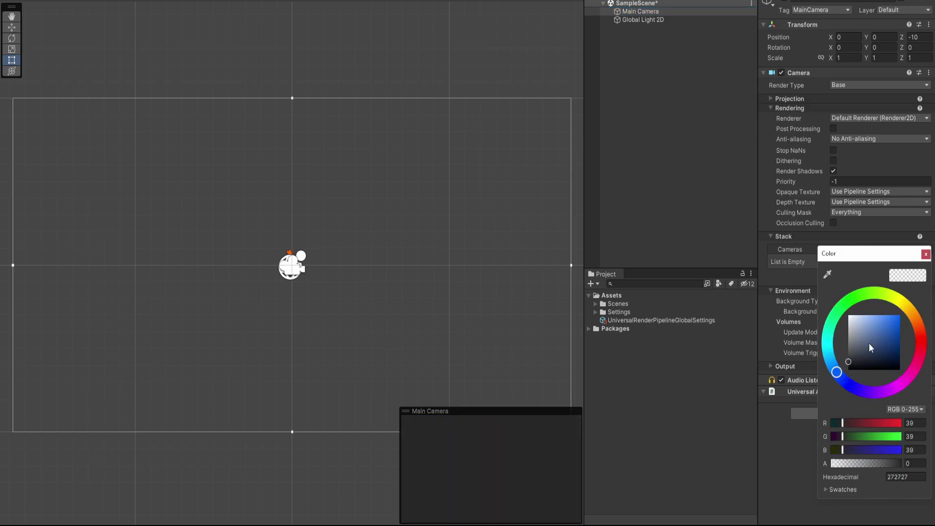
{"action": "left_click", "coordinate": [925, 254]}
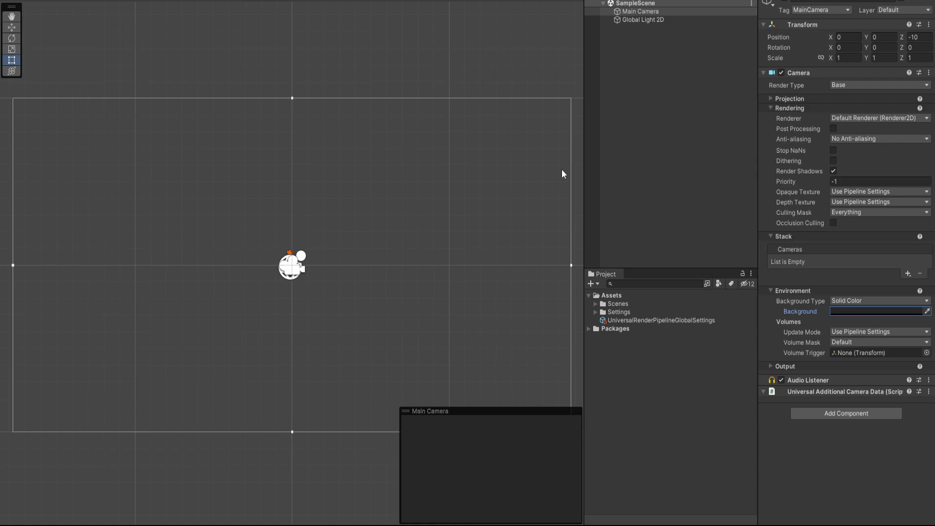
{"action": "left_click", "coordinate": [632, 124]}
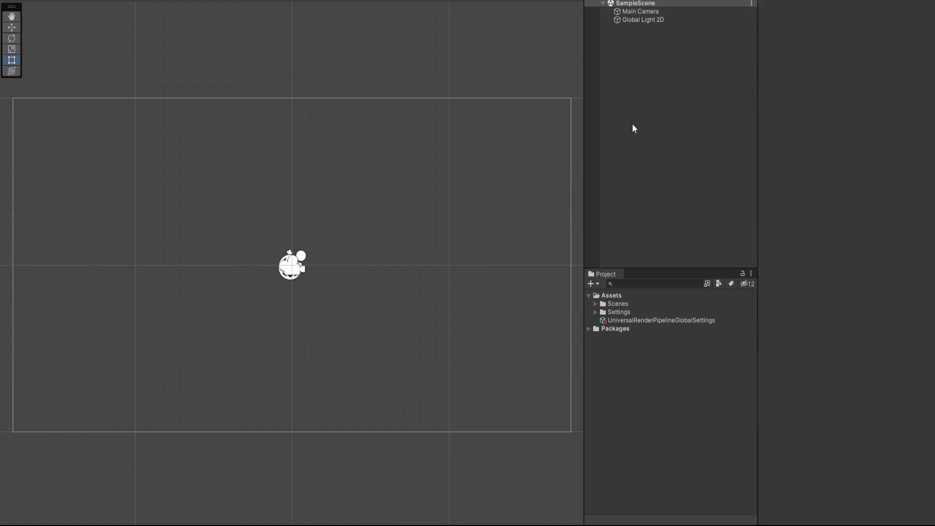
Create a URP Sprite Unlit Shader Graph named Portal in the Assets folder.
{"action": "right_click", "coordinate": [617, 296]}
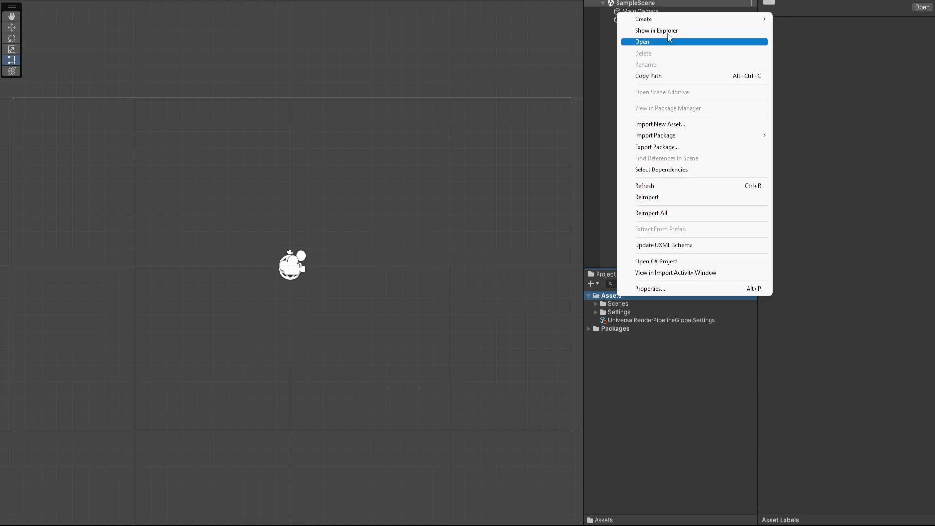
{"action": "mouse_move", "coordinate": [651, 19]}
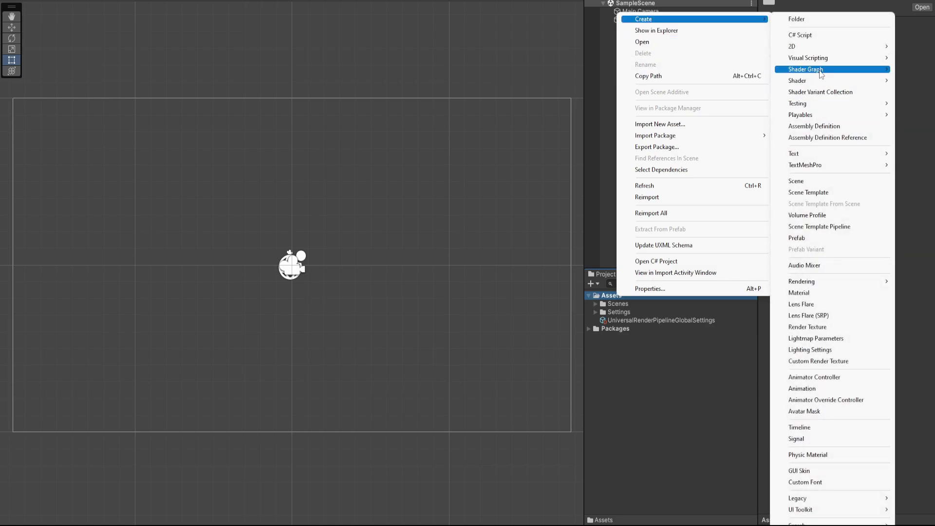
{"action": "mouse_move", "coordinate": [822, 73]}
{"action": "mouse_move", "coordinate": [759, 73]}
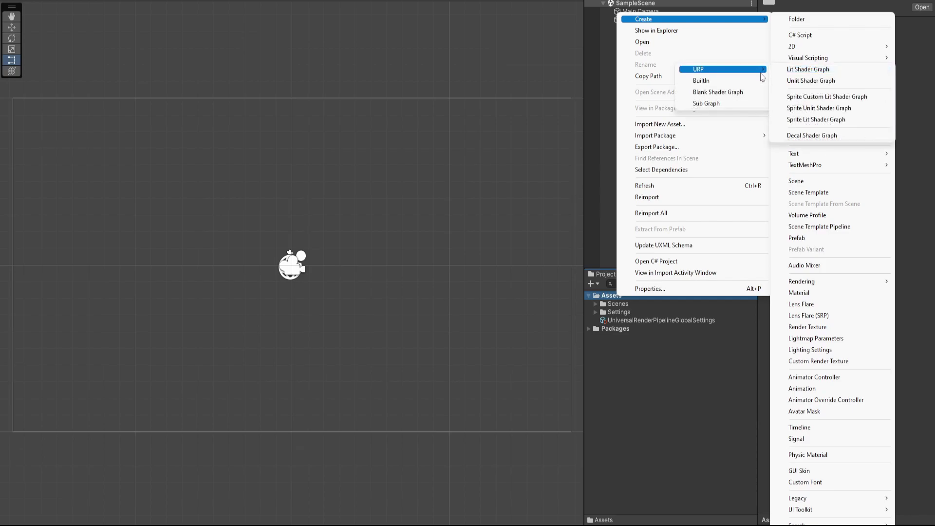
{"action": "left_click", "coordinate": [801, 109]}
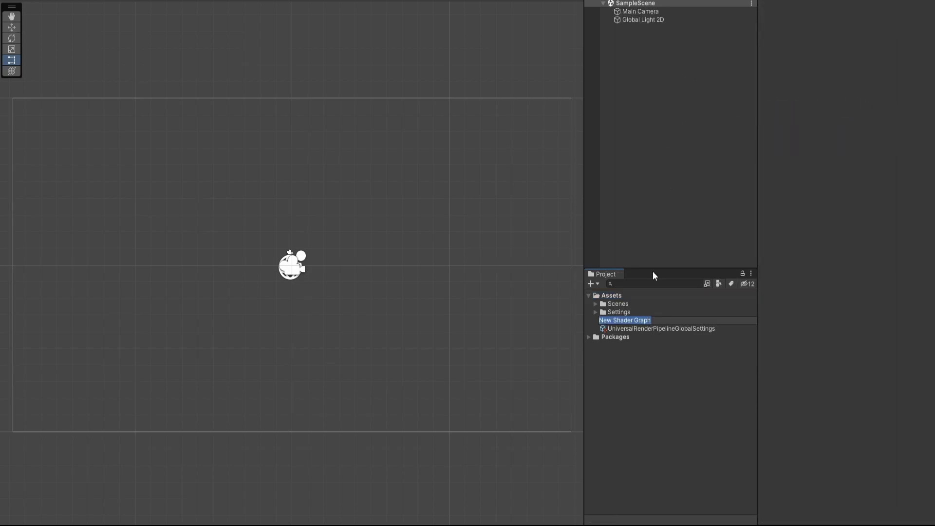
{"action": "type", "text": "Portal"}
{"action": "key", "text": "Return"}
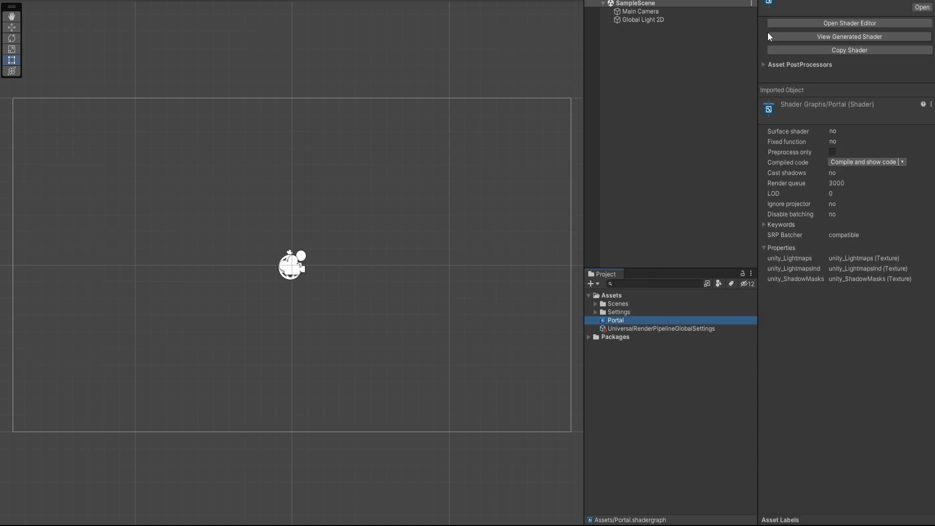
Open the Portal shader graph in a maximized editor and place the Graph Inspector below a widened Blackboard.
{"action": "left_click", "coordinate": [828, 24]}
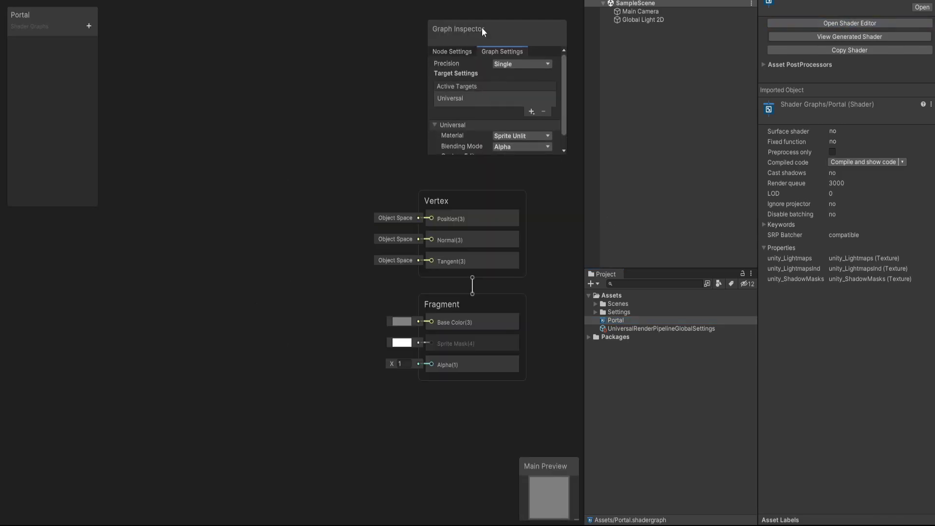
{"action": "left_click_drag", "start_coordinate": [481, 27], "coordinate": [61, 224]}
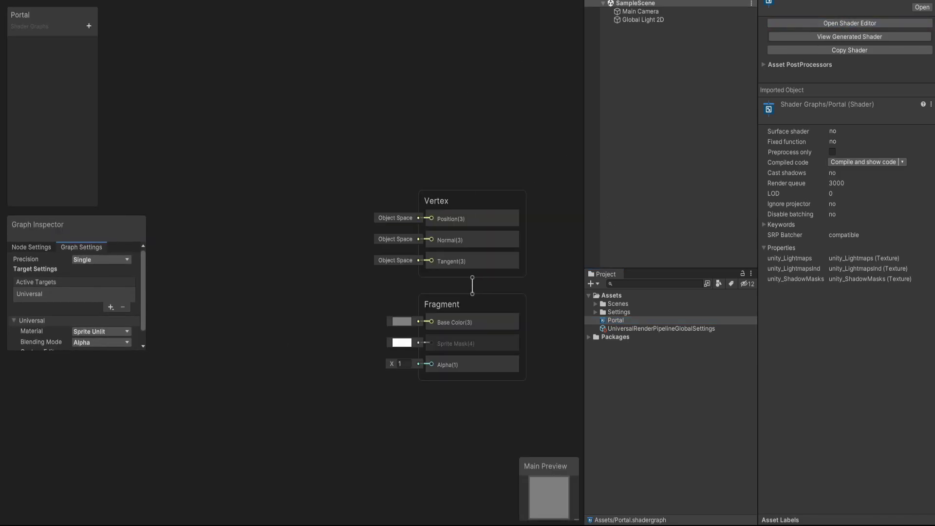
{"action": "right_click", "coordinate": [174, 1]}
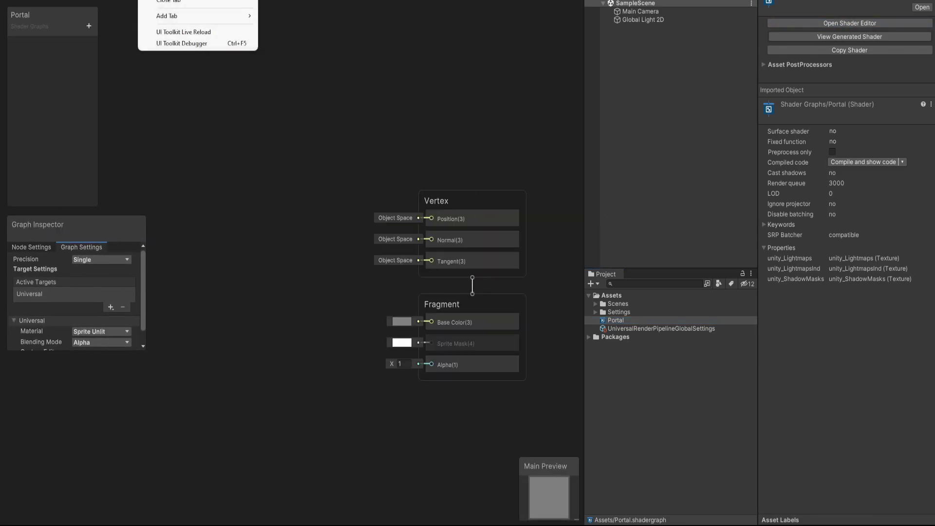
{"action": "left_click", "coordinate": [174, 1]}
{"action": "left_click_drag", "start_coordinate": [100, 99], "coordinate": [146, 98]}
{"action": "middle_click_drag", "start_coordinate": [392, 195], "coordinate": [790, 196]}
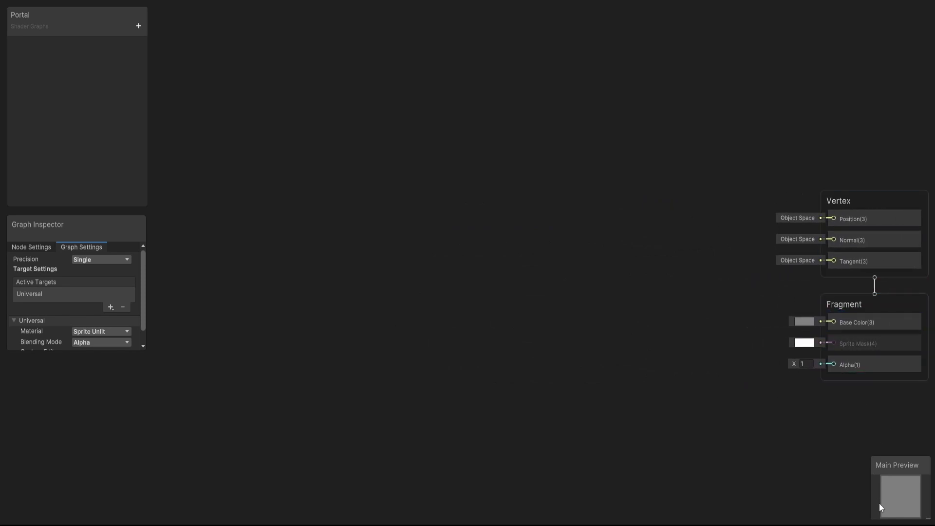
Enlarge the Main Preview, place it below the Fragment block, and set its preview mesh to Quad.
{"action": "left_click_drag", "start_coordinate": [904, 471], "coordinate": [832, 411]}
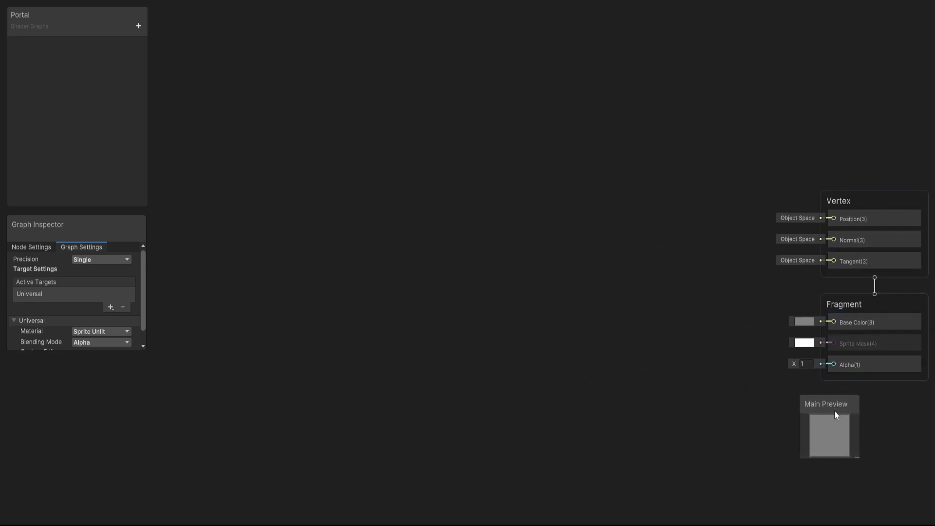
{"action": "left_click_drag", "start_coordinate": [857, 456], "coordinate": [923, 524]}
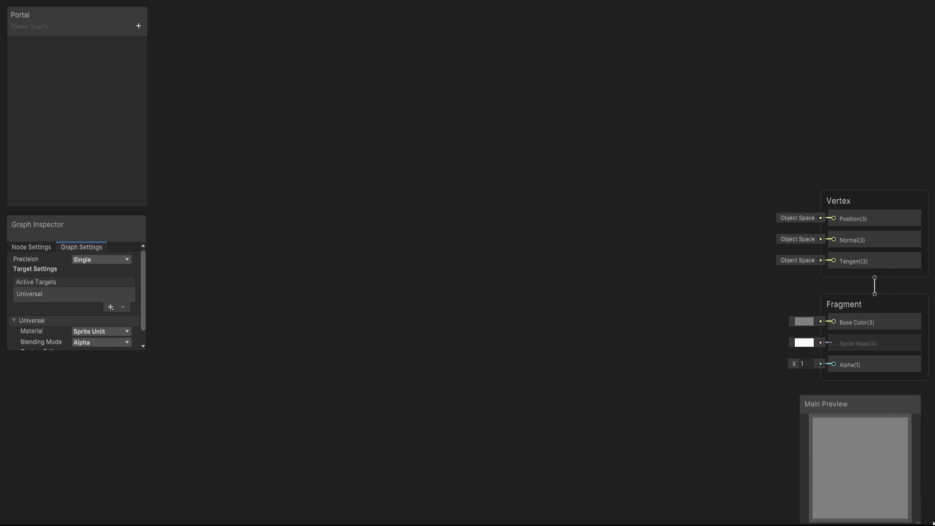
{"action": "left_click_drag", "start_coordinate": [866, 412], "coordinate": [880, 412]}
{"action": "right_click", "coordinate": [860, 427]}
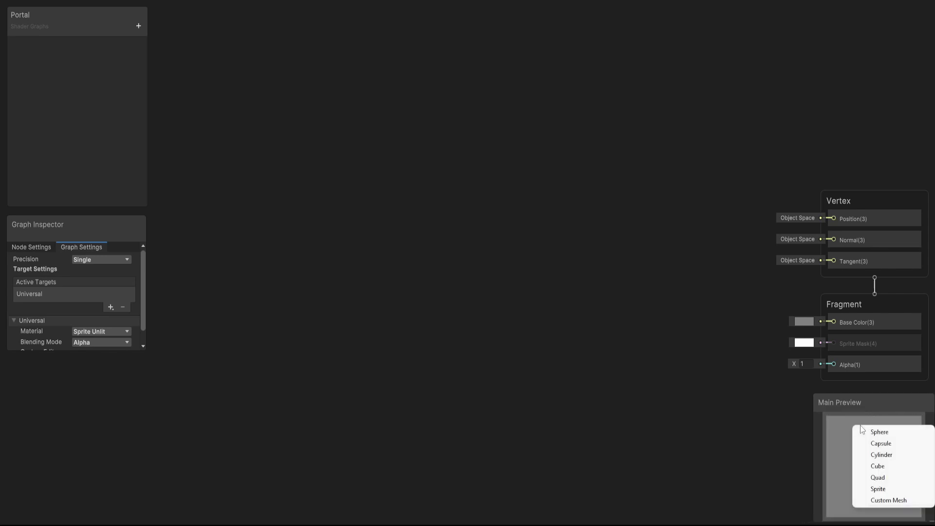
{"action": "left_click", "coordinate": [875, 478]}
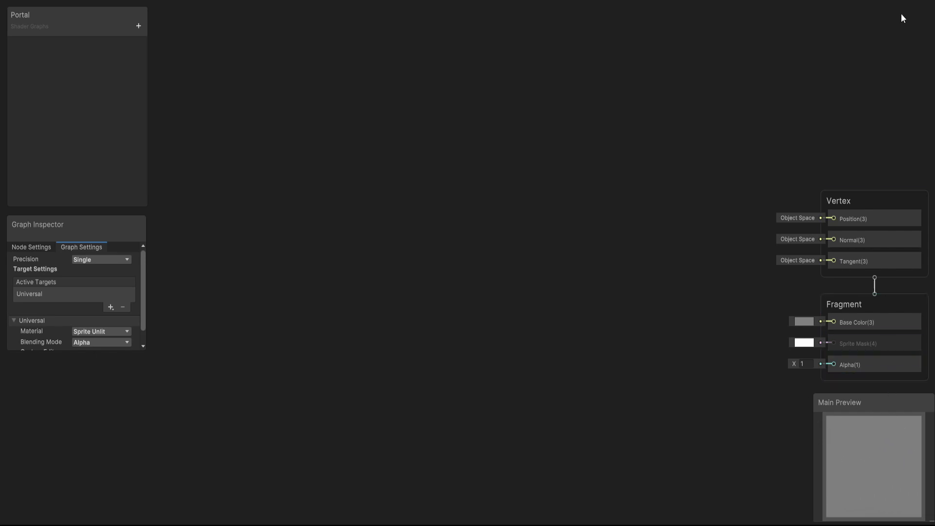
Try the Sphere and other preview meshes in the Main Preview, then return it to a flat square shape.
{"action": "right_click", "coordinate": [855, 460]}
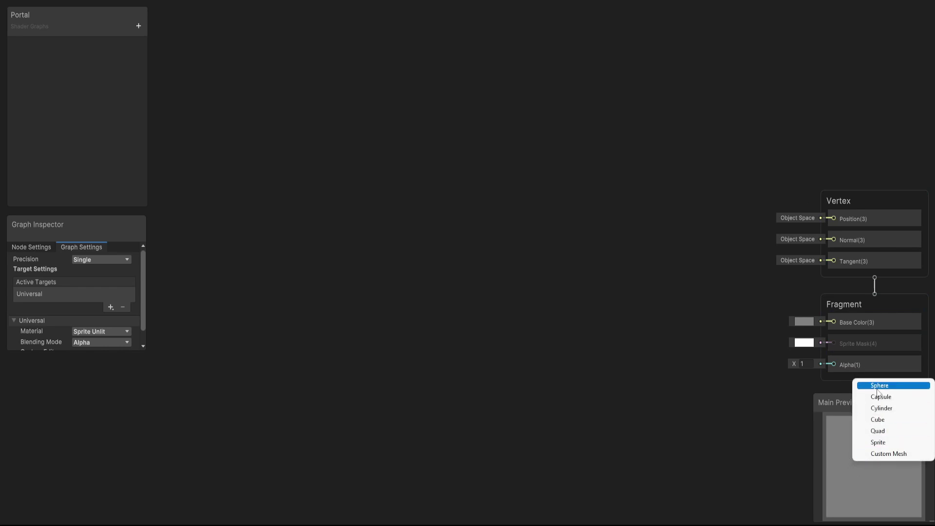
{"action": "left_click", "coordinate": [875, 384]}
{"action": "right_click", "coordinate": [859, 464]}
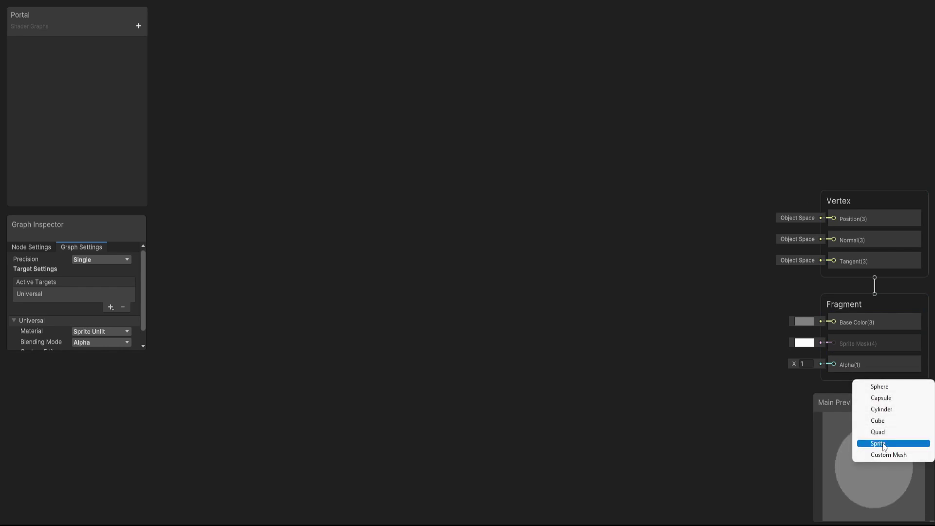
{"action": "left_click", "coordinate": [880, 433]}
{"action": "right_click", "coordinate": [881, 468]}
{"action": "left_click", "coordinate": [881, 445]}
{"action": "right_click", "coordinate": [881, 454]}
{"action": "left_click", "coordinate": [880, 436]}
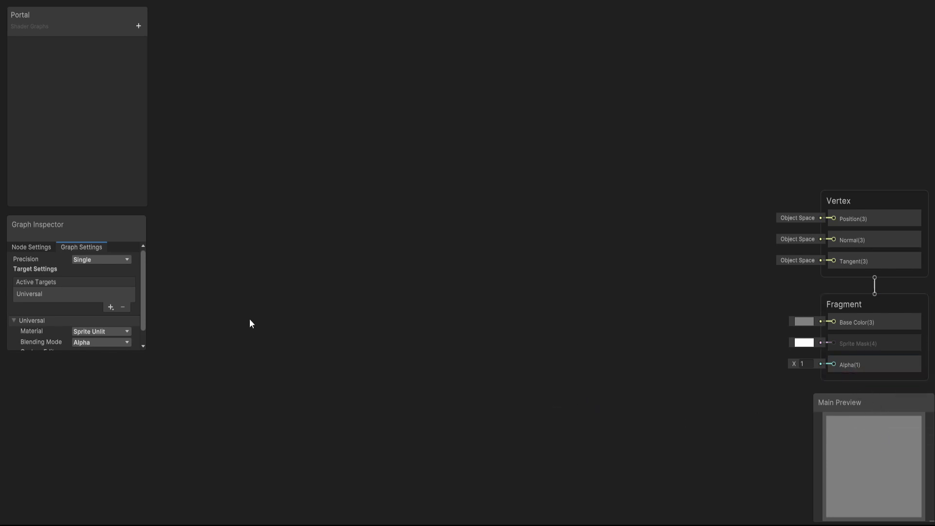
Make the Graph Inspector taller and add a Twirl node in the open area beside it.
{"action": "left_click_drag", "start_coordinate": [95, 353], "coordinate": [94, 460]}
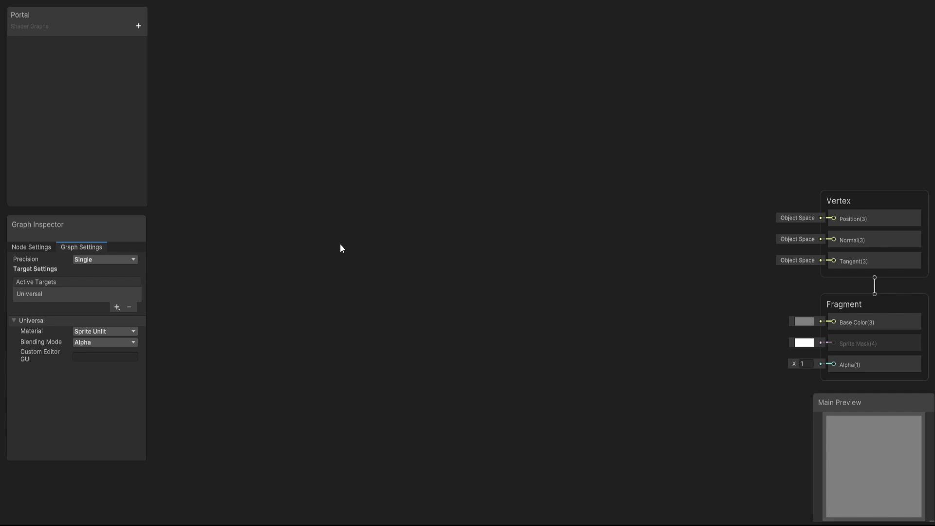
{"action": "key", "text": "space"}
{"action": "type", "text": "twirl"}
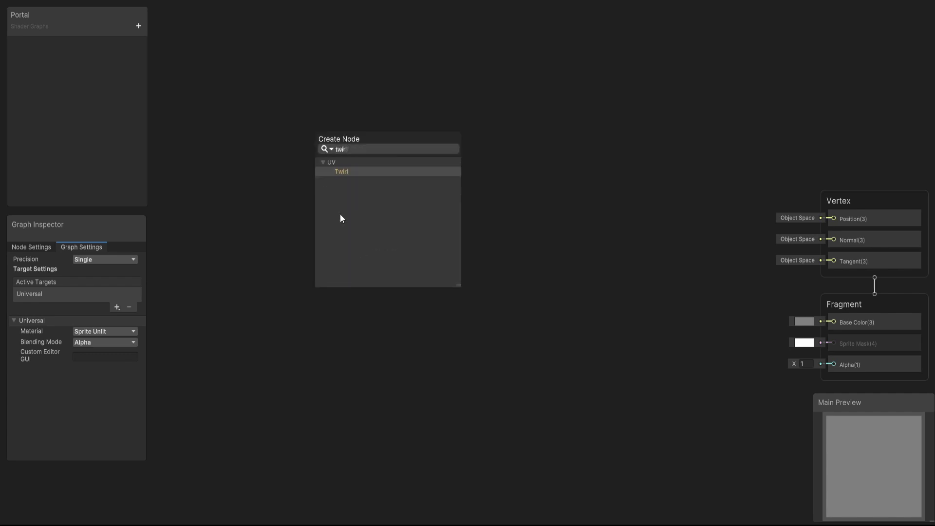
{"action": "key", "text": "Return"}
{"action": "left_click_drag", "start_coordinate": [348, 255], "coordinate": [322, 214]}
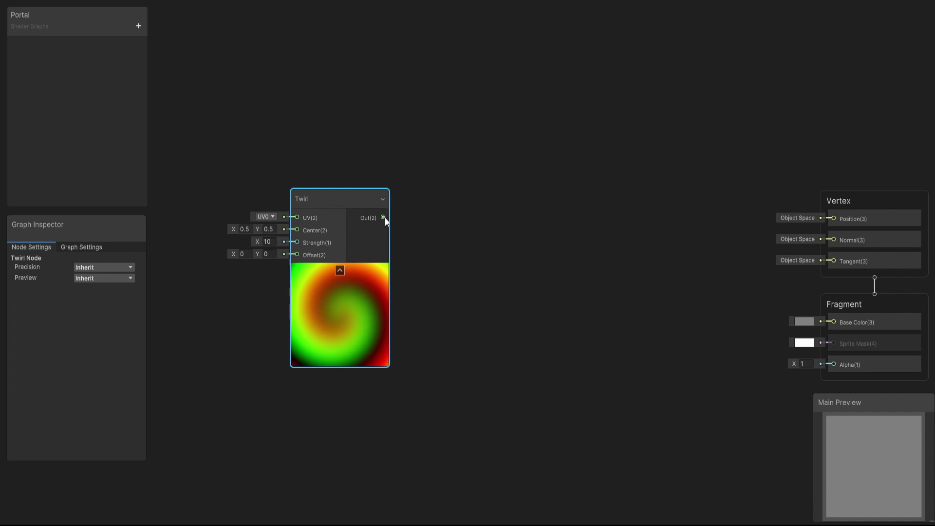
Add a Voronoi node fed by the Twirl output through its UV input, and line it up beside the Twirl node.
{"action": "left_click_drag", "start_coordinate": [383, 218], "coordinate": [509, 218]}
{"action": "type", "text": "voro"}
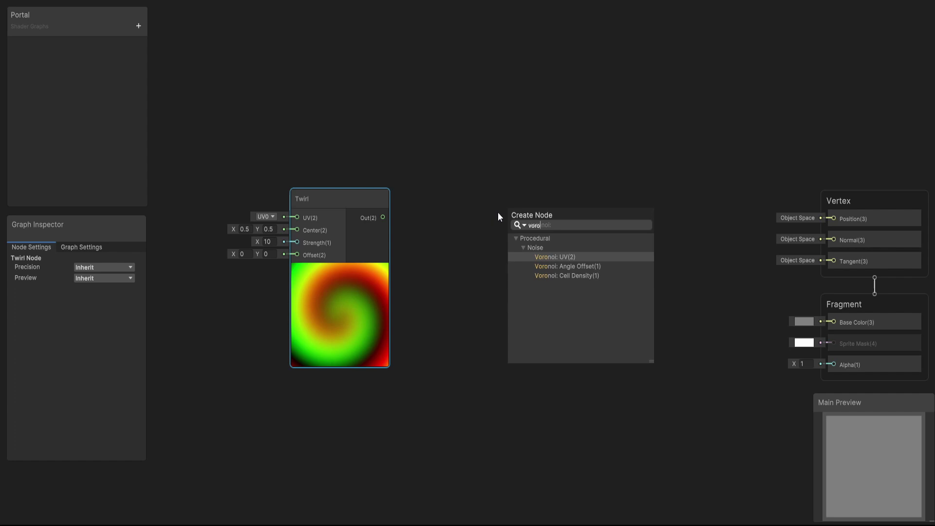
{"action": "key", "text": "Return"}
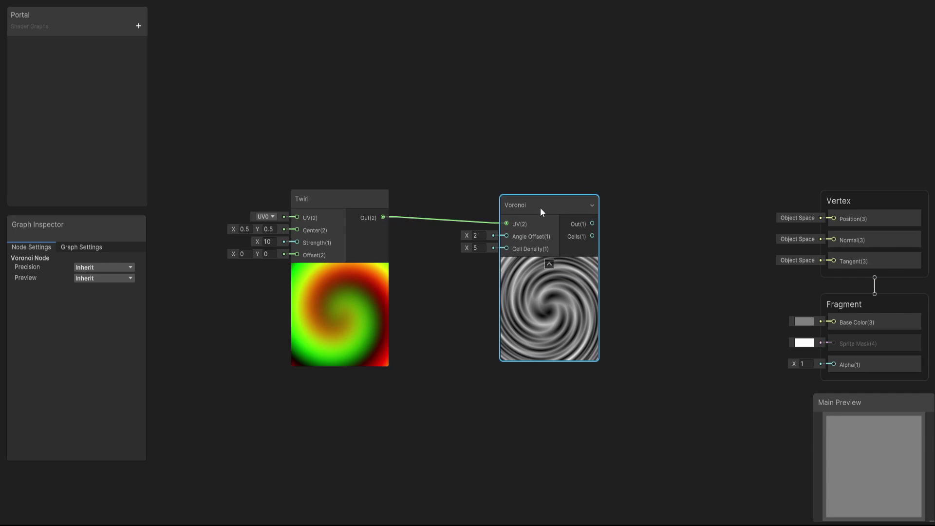
{"action": "left_click_drag", "start_coordinate": [540, 213], "coordinate": [531, 207]}
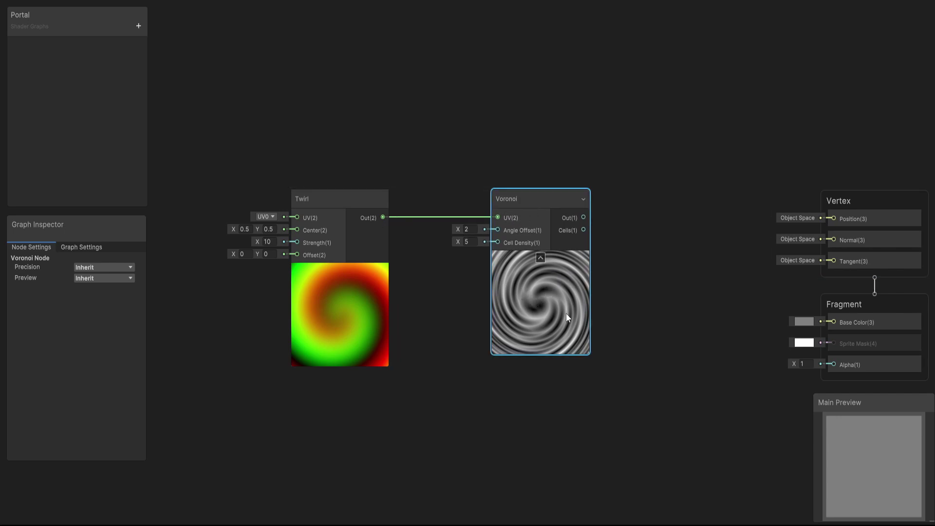
{"action": "left_click_drag", "start_coordinate": [536, 204], "coordinate": [502, 198]}
Try Cell Density values such as 10 on the Voronoi node, and set it to 2.
{"action": "left_click", "coordinate": [432, 242]}
{"action": "left_click_drag", "start_coordinate": [425, 242], "coordinate": [397, 235]}
{"action": "left_click", "coordinate": [433, 241]}
{"action": "key", "text": "ctrl+a"}
{"action": "type", "text": "2"}
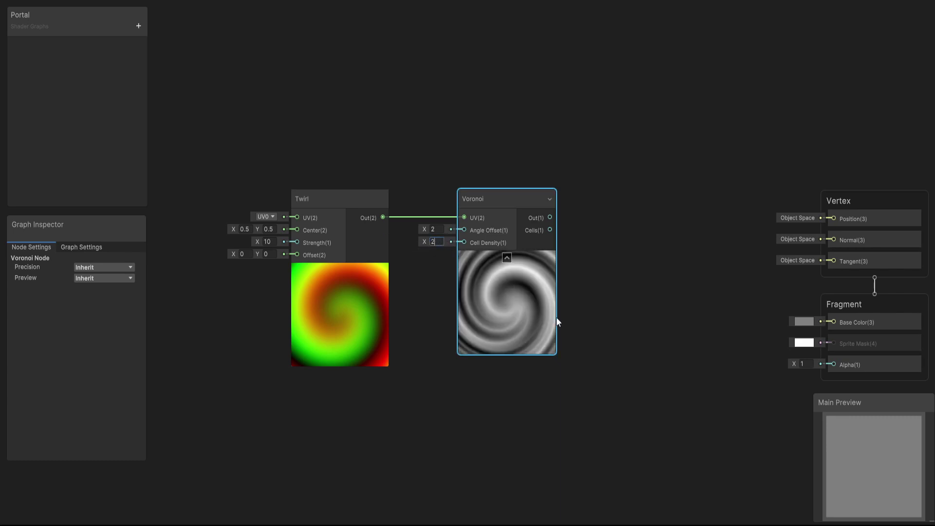
{"action": "double_click", "coordinate": [436, 244]}
{"action": "type", "text": "10"}
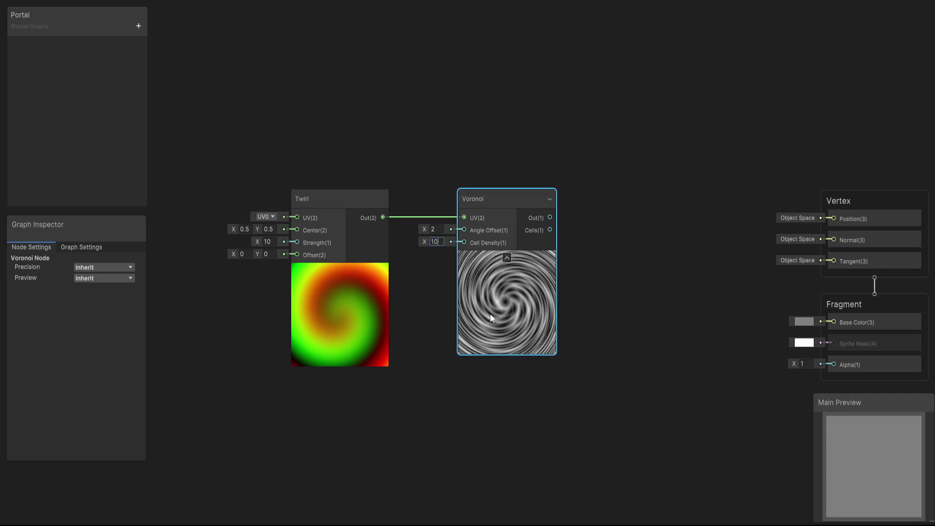
{"action": "key", "text": "BackSpace"}
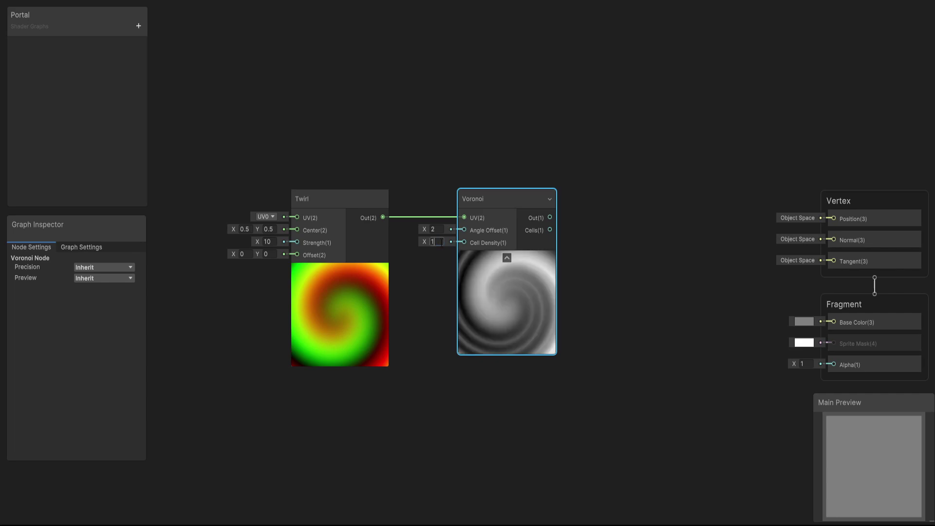
{"action": "key", "text": "BackSpace"}
{"action": "type", "text": "2"}
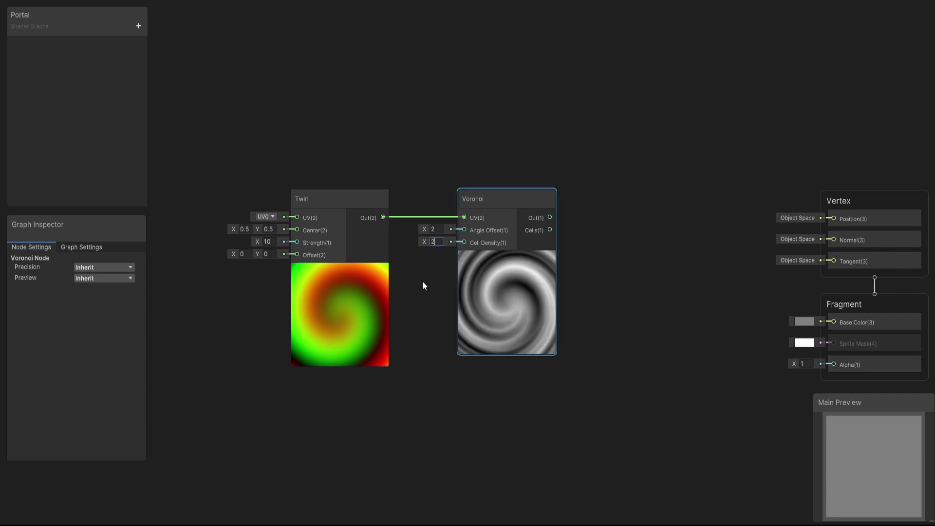
Try different Strength values on the Twirl node, then return it to 10.
{"action": "left_click_drag", "start_coordinate": [257, 241], "coordinate": [289, 241]}
{"action": "left_click", "coordinate": [271, 242]}
{"action": "type", "text": "10"}
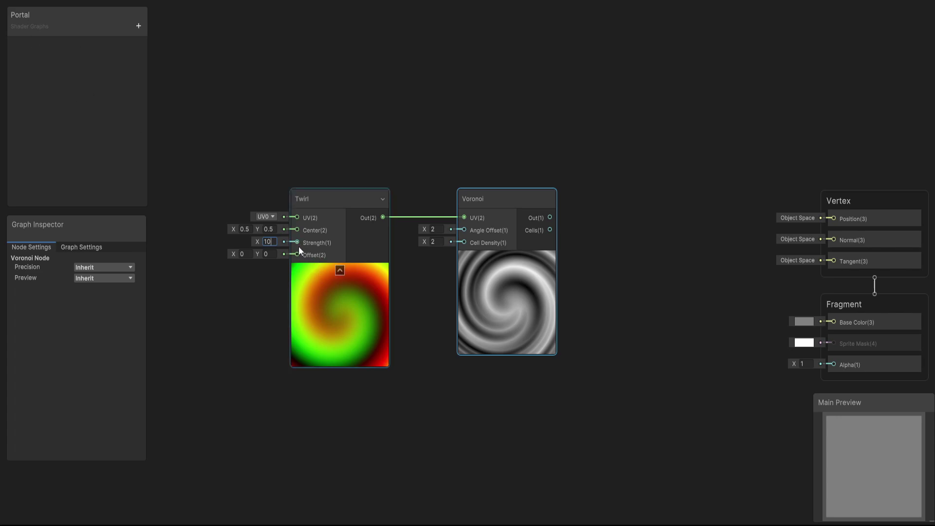
Add a Float node with value 10 connected to the Twirl node's Strength input.
{"action": "left_click_drag", "start_coordinate": [296, 242], "coordinate": [190, 146]}
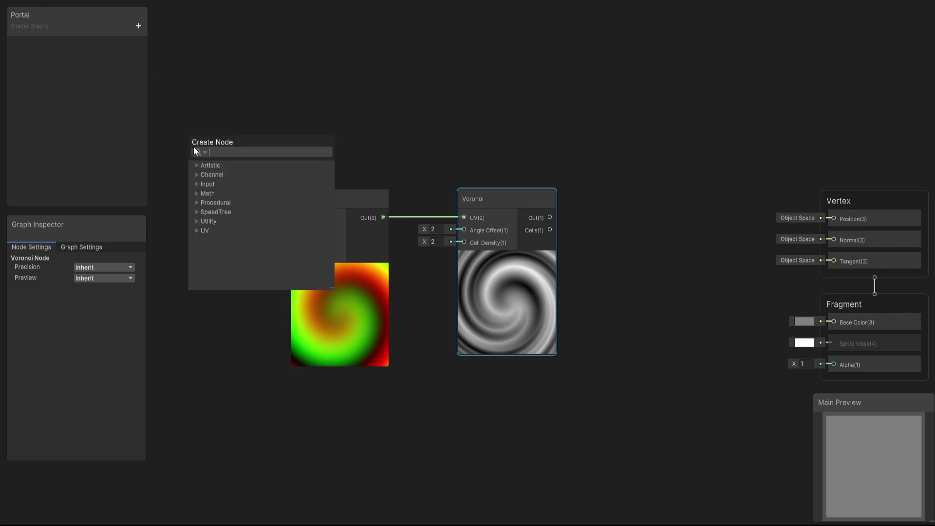
{"action": "type", "text": "float"}
{"action": "key", "text": "Return"}
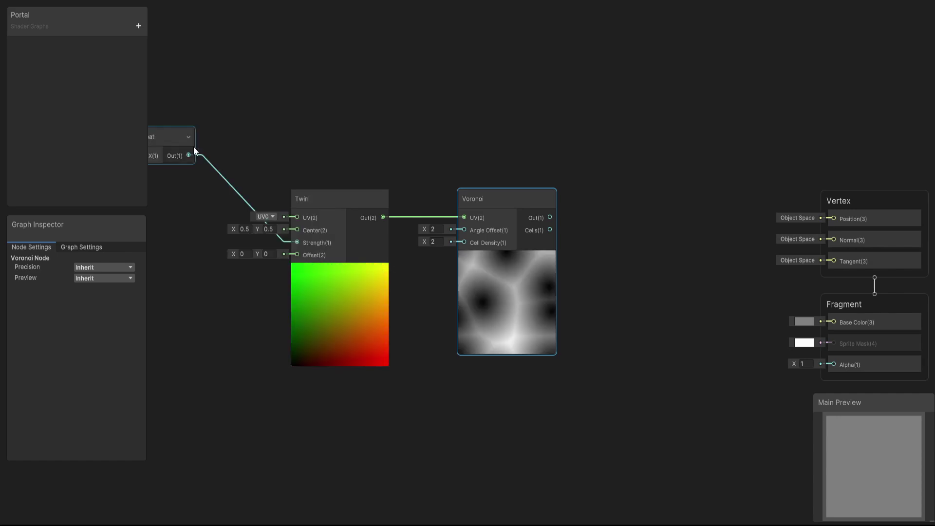
{"action": "left_click_drag", "start_coordinate": [194, 147], "coordinate": [210, 186]}
{"action": "left_click", "coordinate": [180, 199]}
{"action": "type", "text": "10"}
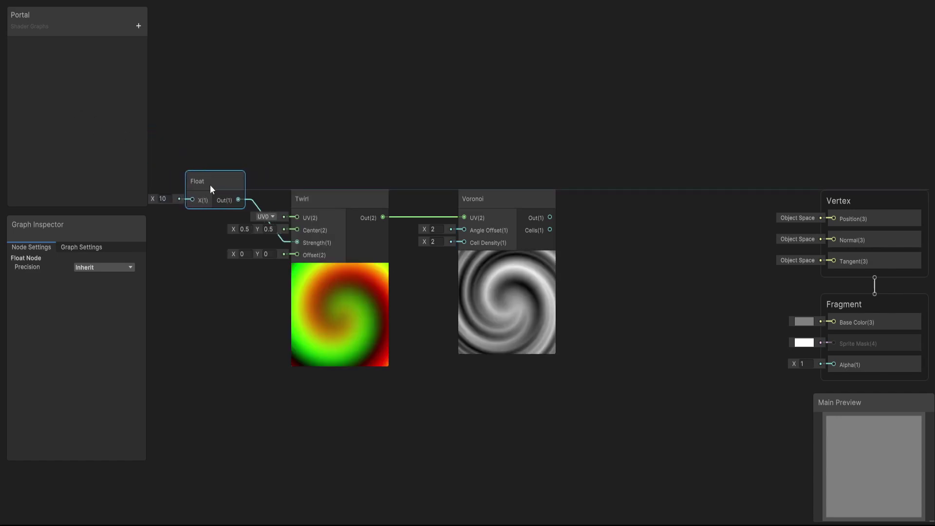
Convert the Float node to a property named Strength and place it level with the Twirl's Strength input.
{"action": "right_click", "coordinate": [217, 179]}
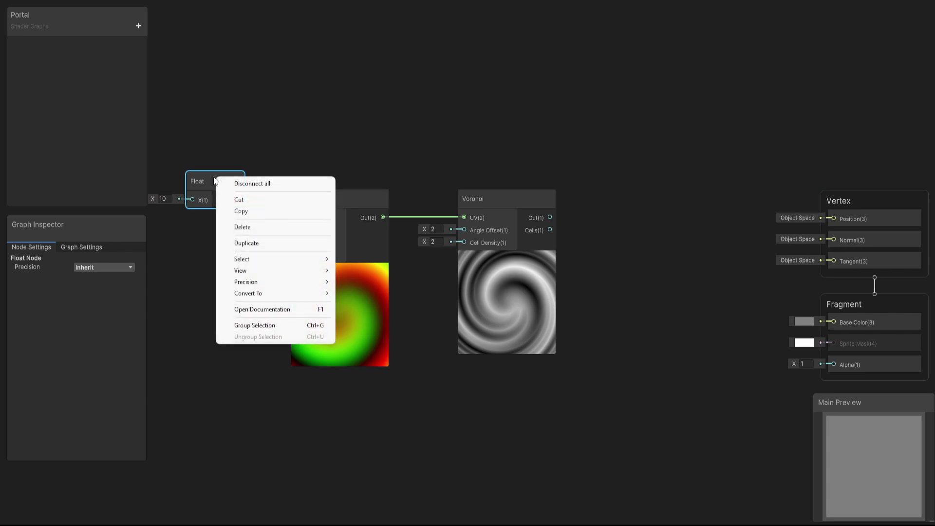
{"action": "mouse_move", "coordinate": [263, 293]}
{"action": "left_click", "coordinate": [375, 317]}
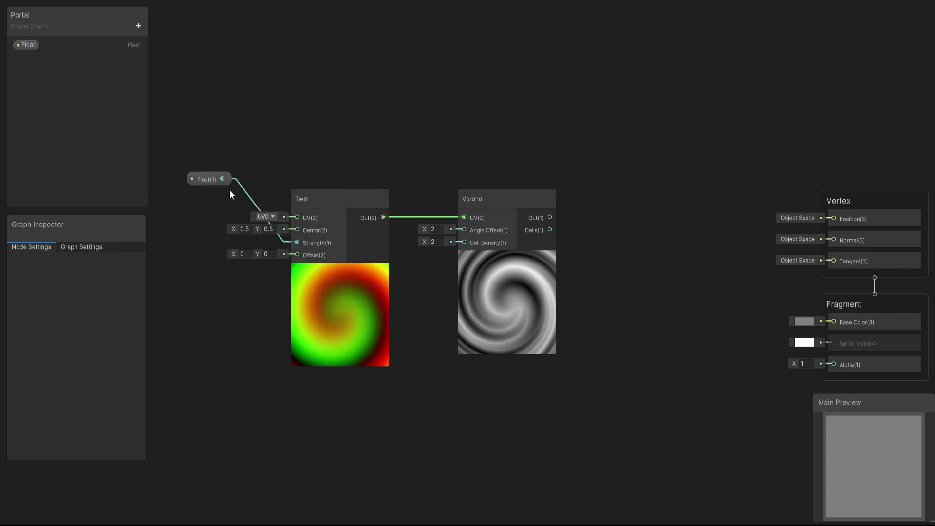
{"action": "double_click", "coordinate": [25, 47]}
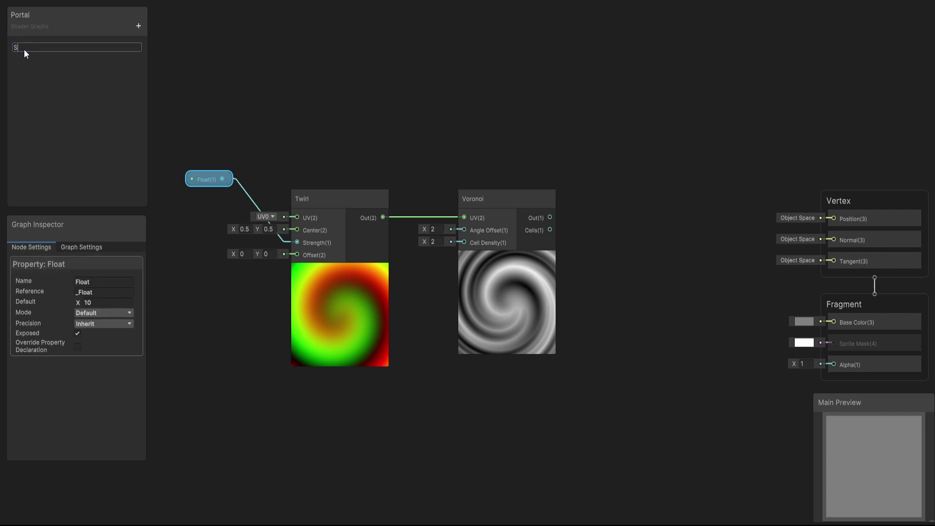
{"action": "type", "text": "Strength"}
{"action": "key", "text": "Return"}
{"action": "left_click_drag", "start_coordinate": [218, 179], "coordinate": [198, 243]}
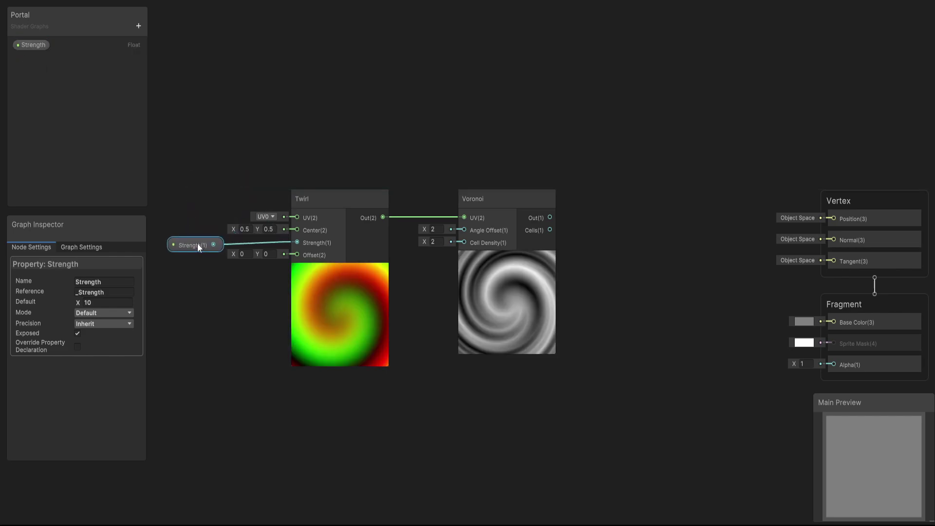
Collapse the Twirl node's preview and shift the node slightly toward the Voronoi node.
{"action": "middle_click_drag", "start_coordinate": [244, 281], "coordinate": [273, 252]}
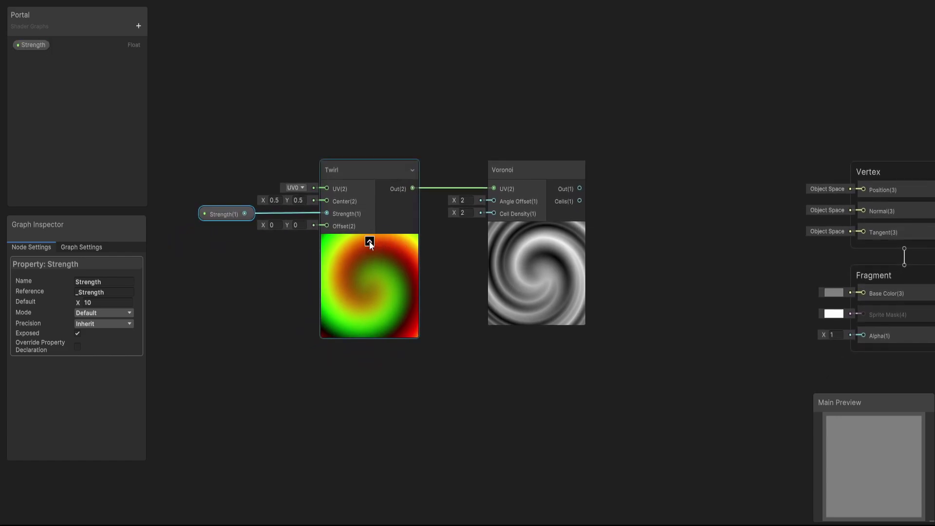
{"action": "left_click", "coordinate": [370, 239]}
{"action": "mouse_move", "coordinate": [359, 172]}
{"action": "left_mouse_down"}
{"action": "mouse_move", "coordinate": [381, 174]}
{"action": "mouse_move", "coordinate": [374, 170]}
{"action": "left_mouse_up"}
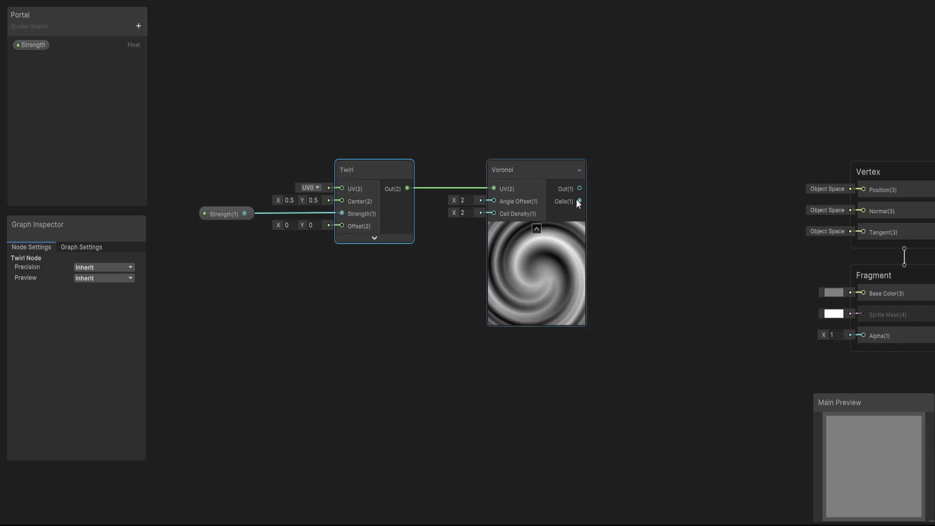
Connect the Voronoi Out port to both Base Color and Alpha in the Fragment block.
{"action": "left_click_drag", "start_coordinate": [581, 189], "coordinate": [864, 293]}
{"action": "left_click_drag", "start_coordinate": [581, 188], "coordinate": [864, 338]}
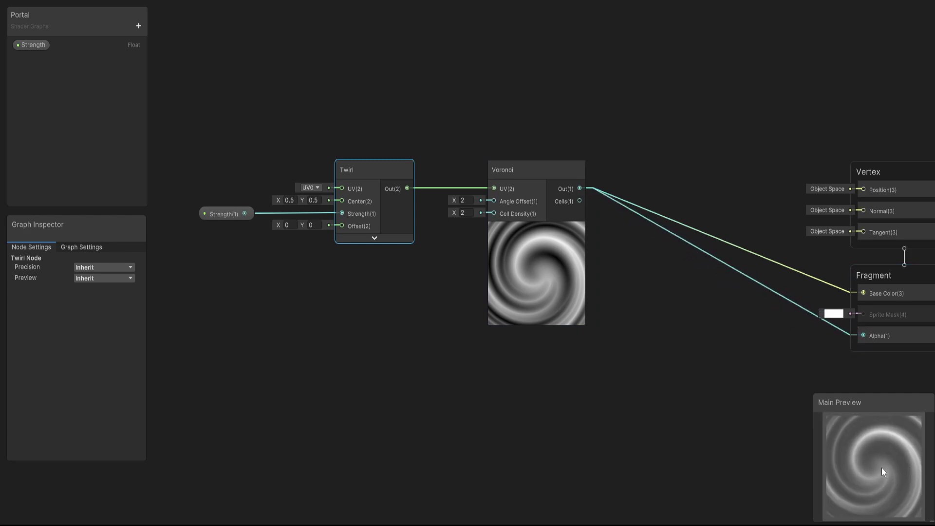
{"action": "middle_click_drag", "start_coordinate": [740, 374], "coordinate": [702, 355]}
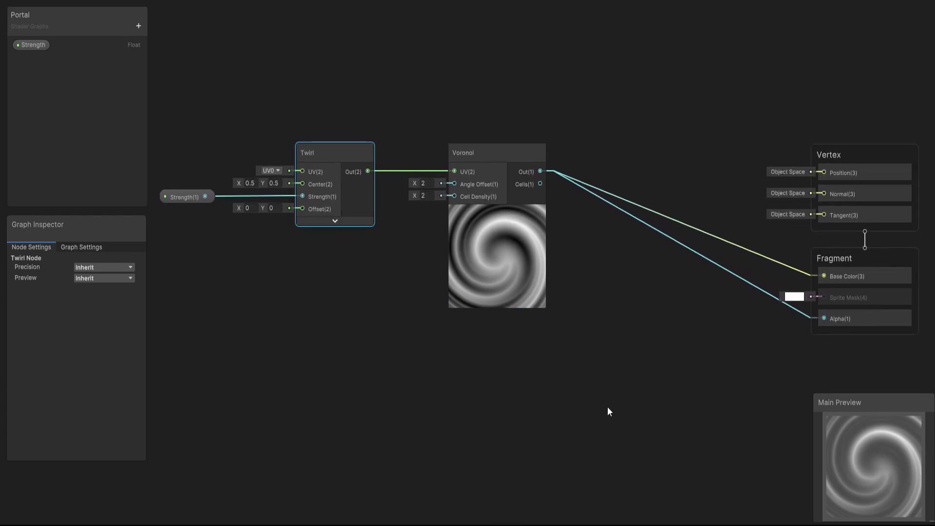
Add a Time node in the open area below the Strength property node.
{"action": "middle_click_drag", "start_coordinate": [515, 411], "coordinate": [570, 409]}
{"action": "left_click", "coordinate": [320, 267]}
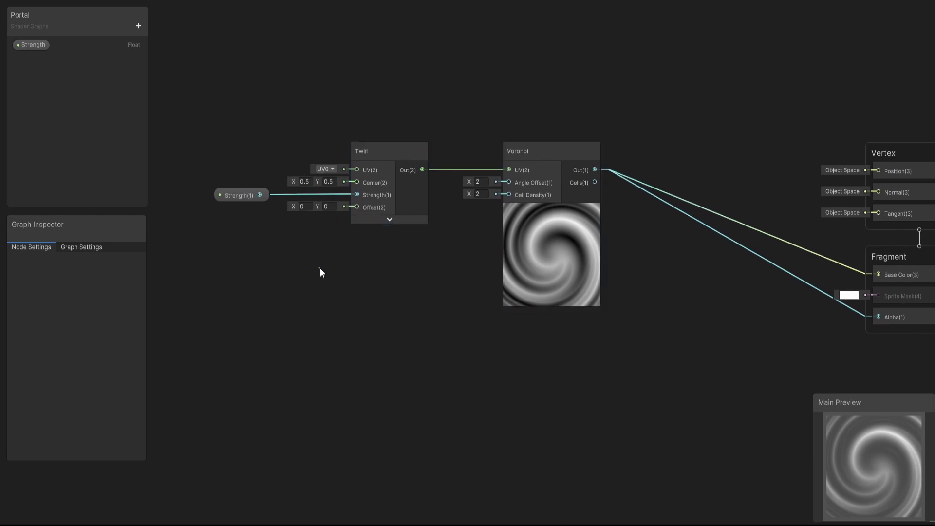
{"action": "key", "text": "space"}
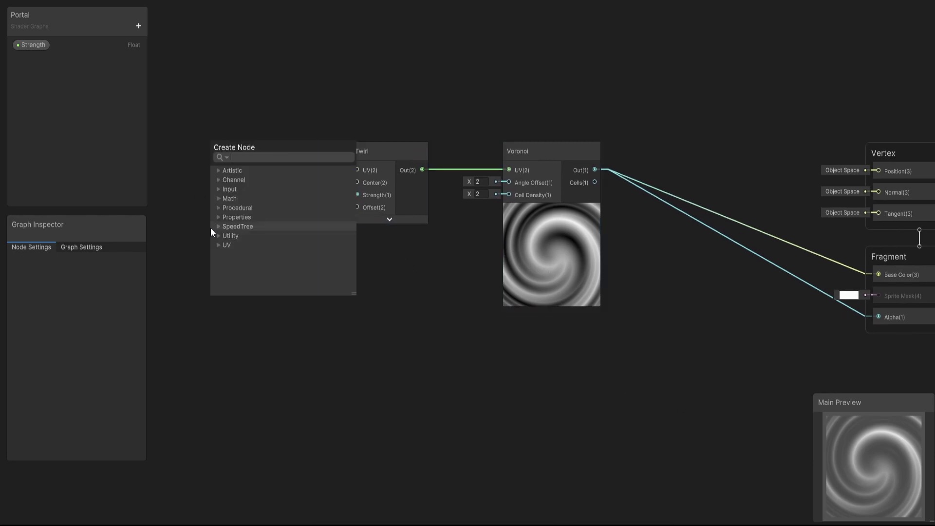
{"action": "type", "text": "time"}
{"action": "key", "text": "Return"}
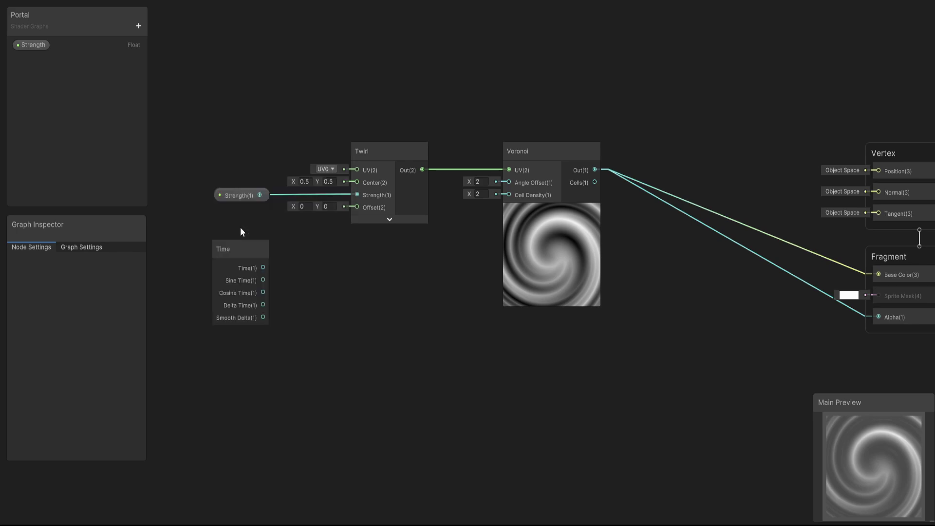
{"action": "left_click_drag", "start_coordinate": [241, 243], "coordinate": [212, 236]}
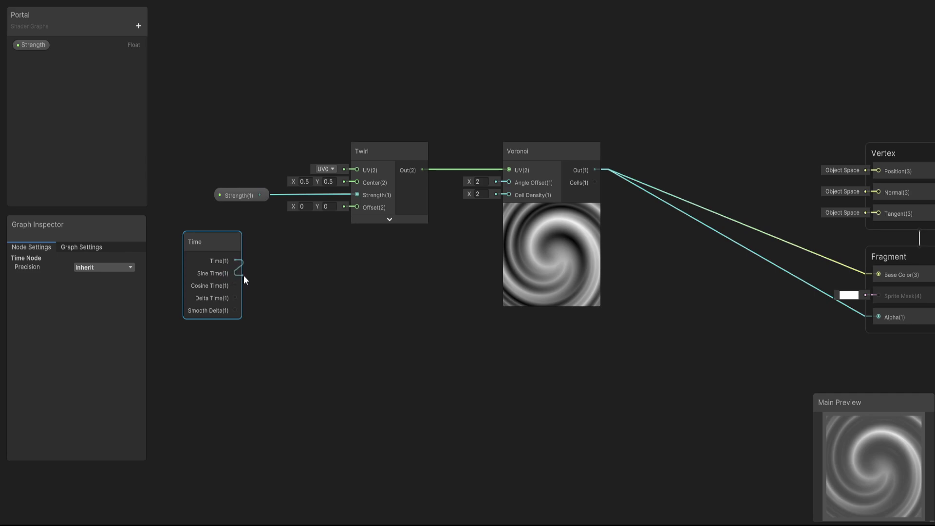
Add a Multiply node with the Time output in its A input, and line the two nodes up below Twirl.
{"action": "left_click_drag", "start_coordinate": [301, 288], "coordinate": [306, 292]}
{"action": "type", "text": "mult"}
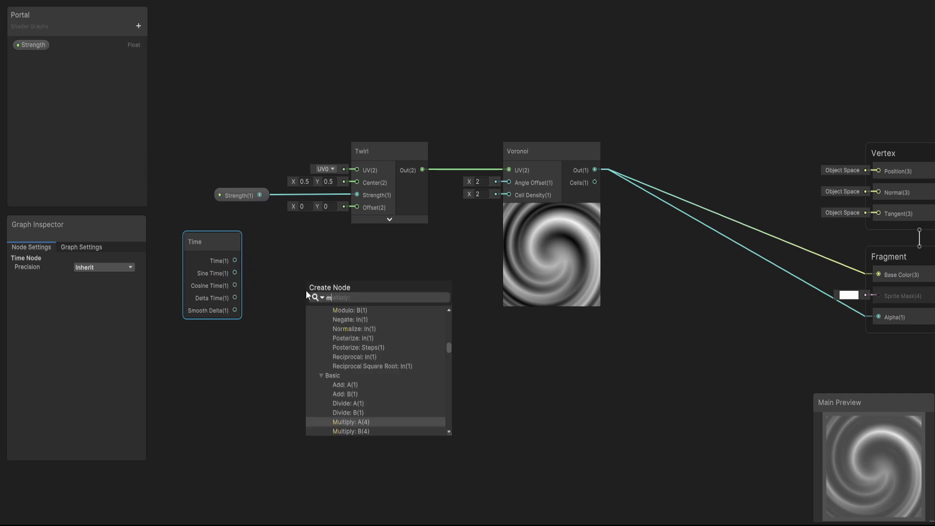
{"action": "key", "text": "Return"}
{"action": "left_click_drag", "start_coordinate": [328, 279], "coordinate": [317, 254]}
{"action": "left_click_drag", "start_coordinate": [198, 239], "coordinate": [208, 260]}
Add a Float node with value 0.5 below Time, connected to the Multiply node's B input.
{"action": "left_click_drag", "start_coordinate": [292, 288], "coordinate": [228, 347]}
{"action": "type", "text": "float"}
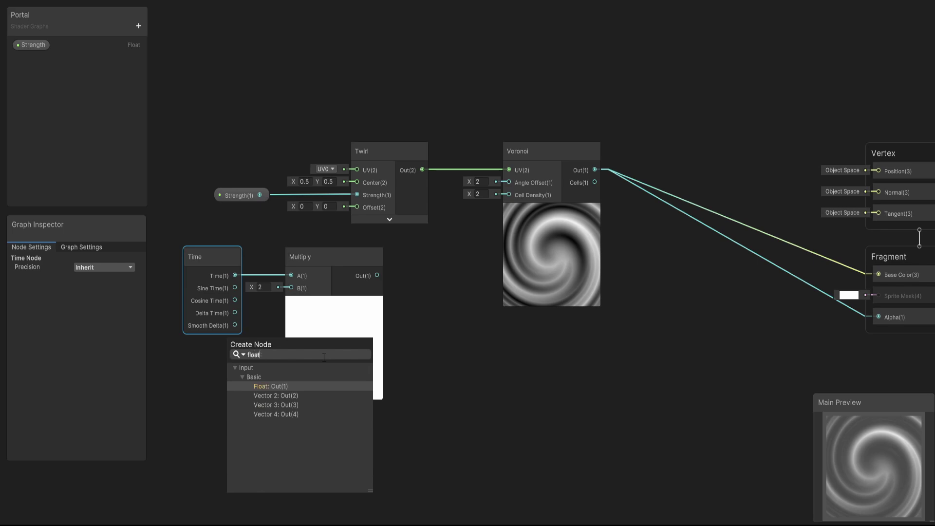
{"action": "key", "text": "Return"}
{"action": "left_click", "coordinate": [230, 364]}
{"action": "left_click", "coordinate": [169, 376]}
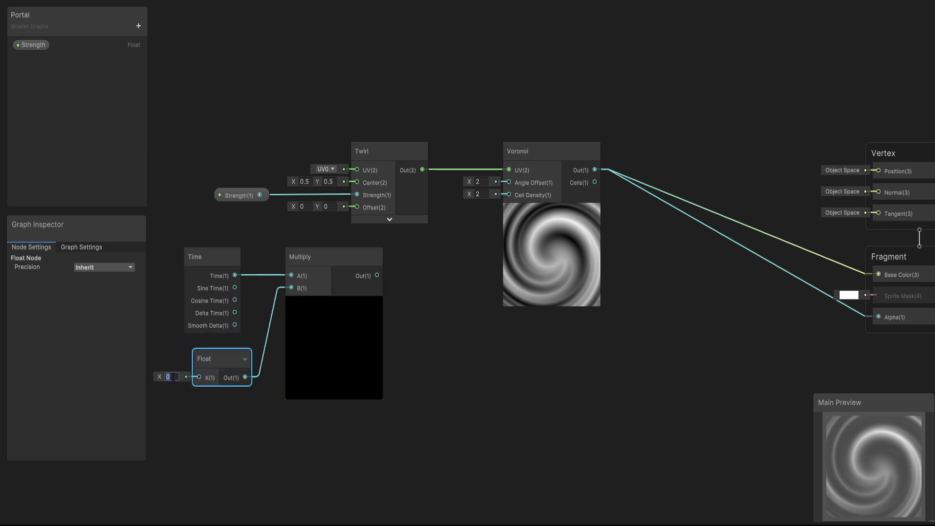
{"action": "type", "text": "0.5"}
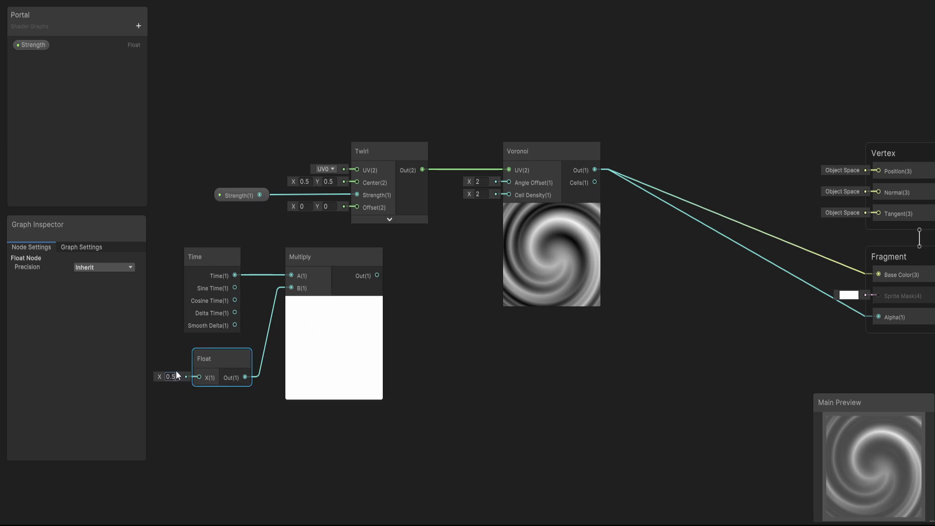
Collapse the Multiply node and bring it closer to Time, and set the Float node's value to 0.2.
{"action": "left_click", "coordinate": [334, 303]}
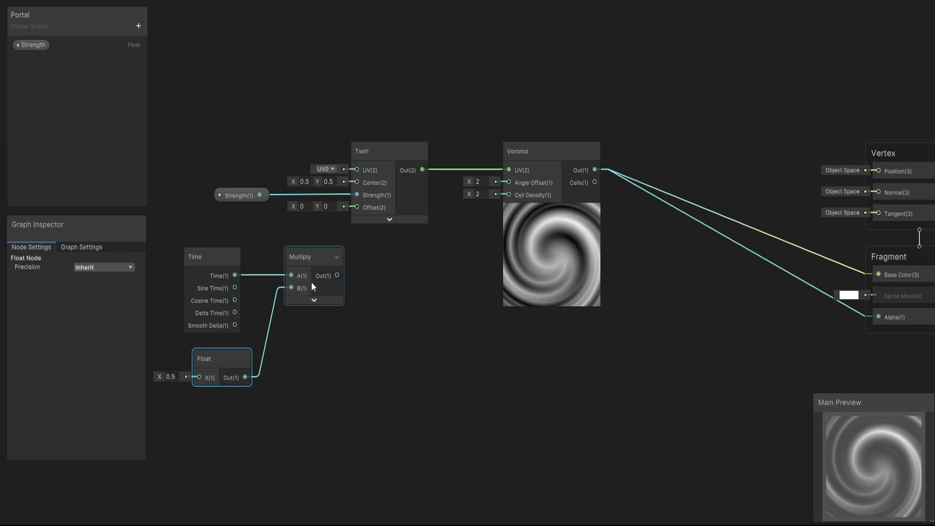
{"action": "left_click_drag", "start_coordinate": [304, 257], "coordinate": [291, 255]}
{"action": "left_click", "coordinate": [175, 378]}
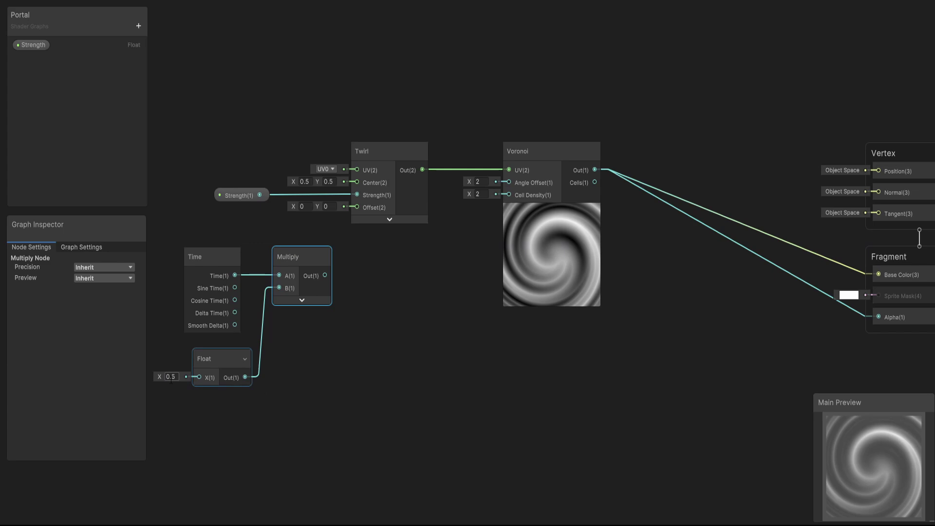
{"action": "double_click", "coordinate": [174, 379]}
{"action": "type", "text": "0.2"}
Convert the Float node to a property named Speed and position it below the Time node.
{"action": "right_click", "coordinate": [220, 368]}
{"action": "mouse_move", "coordinate": [292, 473]}
{"action": "left_click", "coordinate": [364, 495]}
{"action": "left_click", "coordinate": [221, 357]}
{"action": "left_click", "coordinate": [30, 44]}
{"action": "double_click", "coordinate": [29, 60]}
{"action": "type", "text": "Speed"}
{"action": "key", "text": "Return"}
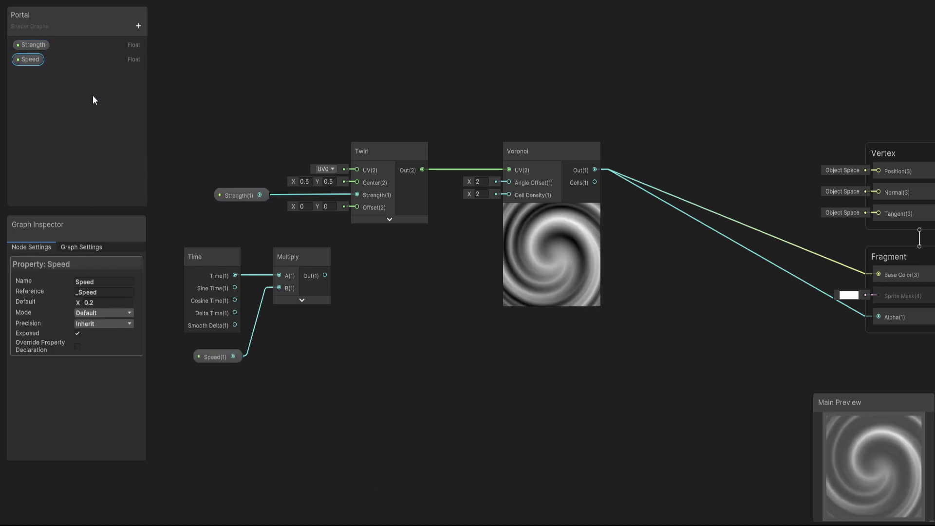
{"action": "left_click_drag", "start_coordinate": [222, 356], "coordinate": [220, 356]}
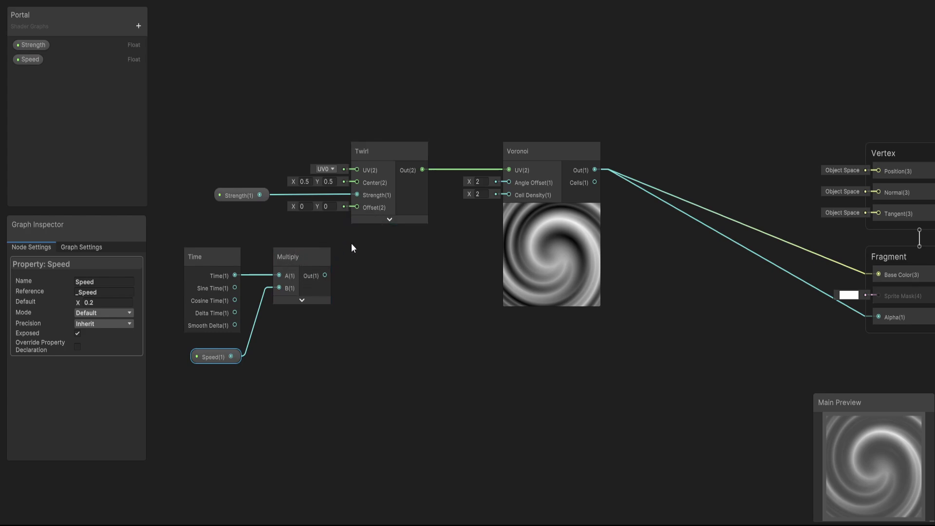
Connect the Multiply output to the Twirl node's Offset input and move the Voronoi node closer to Twirl.
{"action": "left_click_drag", "start_coordinate": [324, 276], "coordinate": [358, 207]}
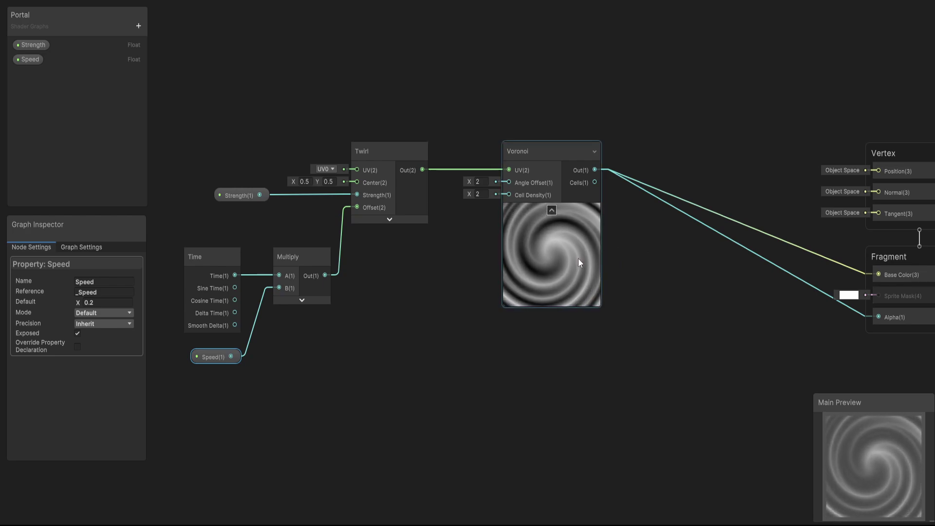
{"action": "left_click", "coordinate": [549, 152]}
{"action": "left_click_drag", "start_coordinate": [549, 152], "coordinate": [506, 153]}
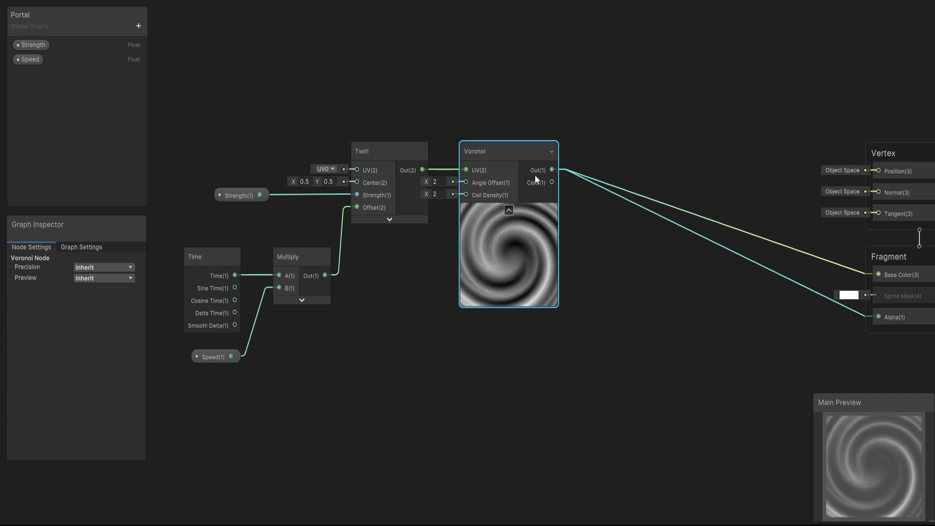
Add a Power node fed by the Voronoi output into its A input, and align it beside the Voronoi node.
{"action": "middle_click_drag", "start_coordinate": [599, 265], "coordinate": [612, 299]}
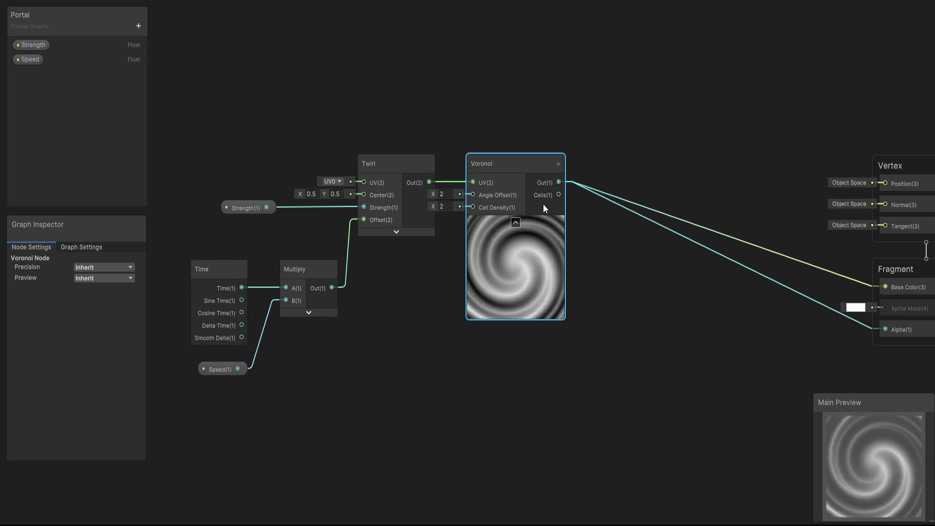
{"action": "left_click_drag", "start_coordinate": [559, 182], "coordinate": [618, 166]}
{"action": "type", "text": "powe"}
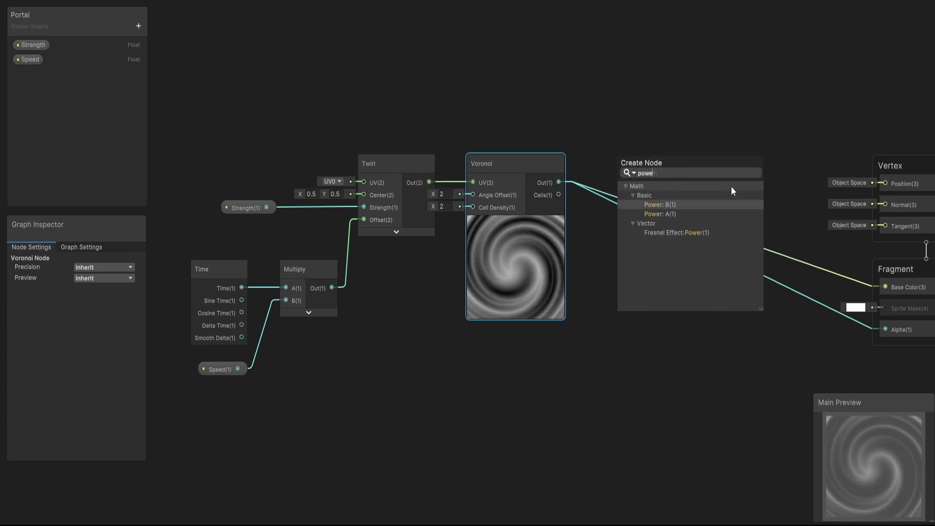
{"action": "key", "text": "Down"}
{"action": "key", "text": "Return"}
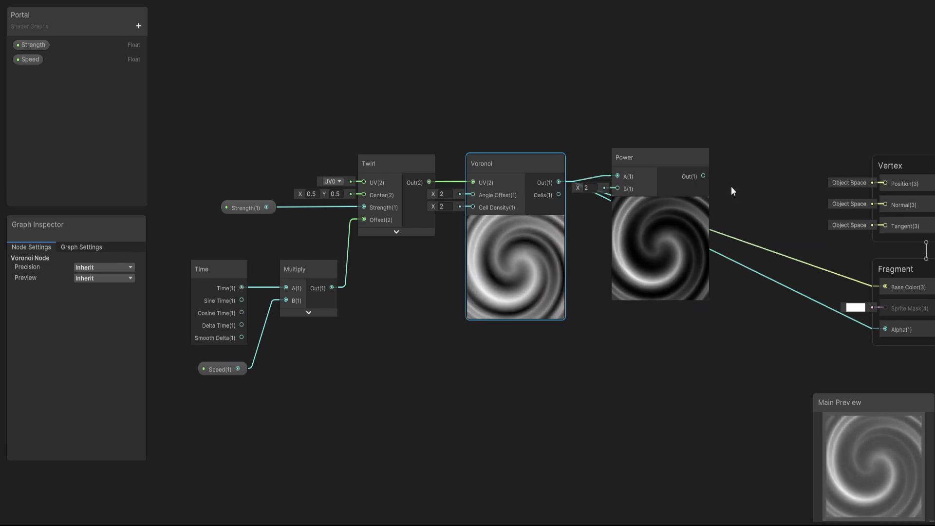
{"action": "left_click_drag", "start_coordinate": [642, 162], "coordinate": [661, 169]}
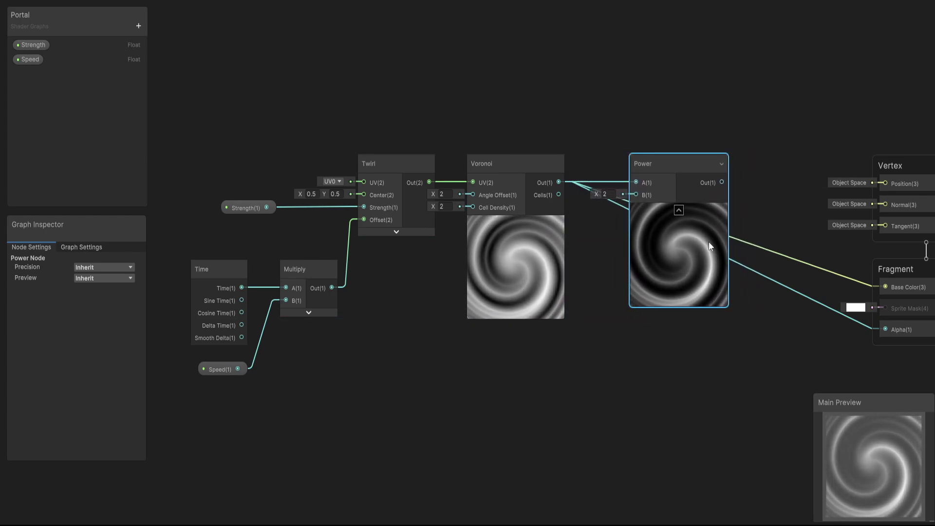
Try different exponents directly in the Power node's B input, finishing with 1.
{"action": "left_click", "coordinate": [606, 194]}
{"action": "type", "text": "0.36"}
{"action": "left_click", "coordinate": [606, 194]}
{"action": "type", "text": "1.92"}
{"action": "left_click_drag", "start_coordinate": [596, 195], "coordinate": [635, 197]}
{"action": "type", "text": "1"}
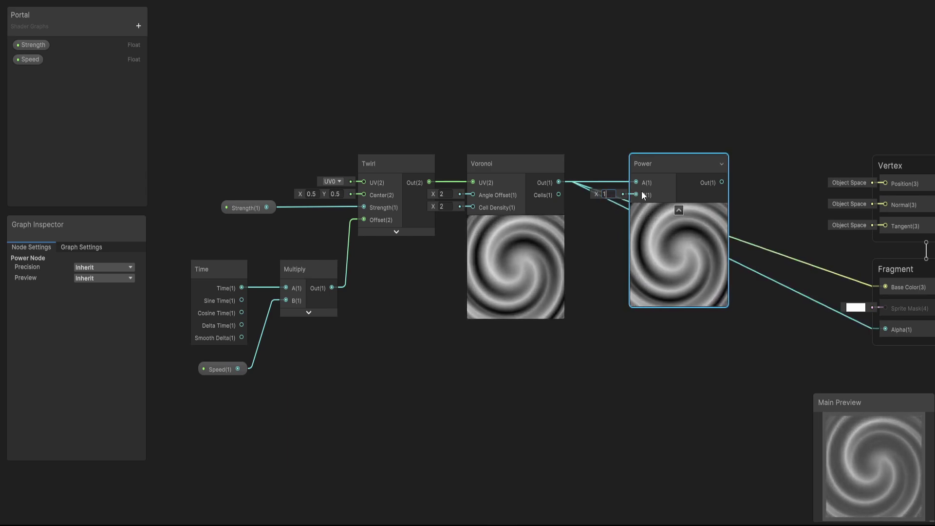
Add a Float node with value 1 above the Voronoi node, connected to the Power node's B input.
{"action": "left_click_drag", "start_coordinate": [636, 199], "coordinate": [506, 117]}
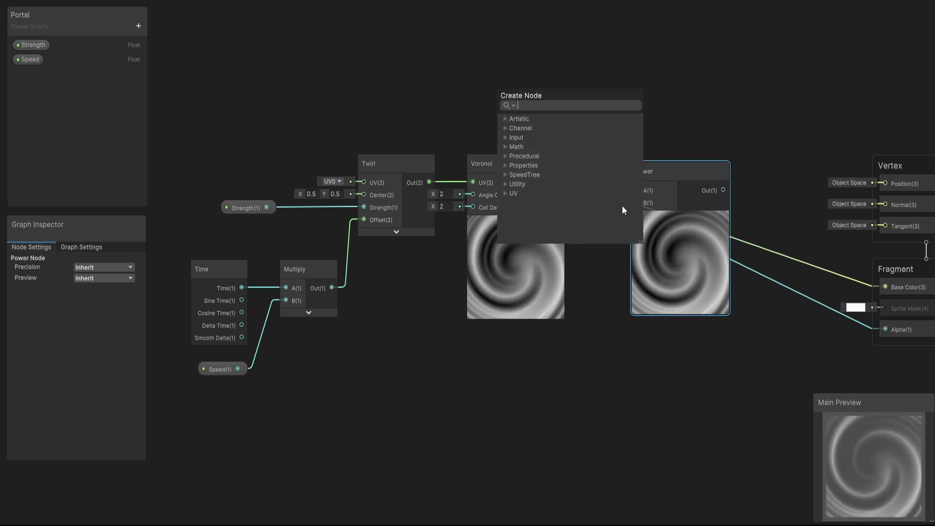
{"action": "type", "text": "float"}
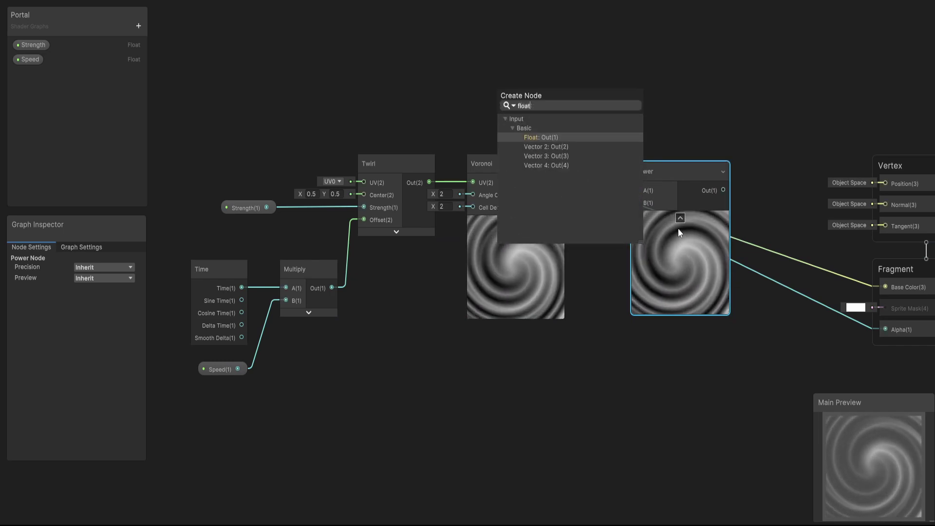
{"action": "key", "text": "Return"}
{"action": "left_click_drag", "start_coordinate": [478, 92], "coordinate": [544, 113]}
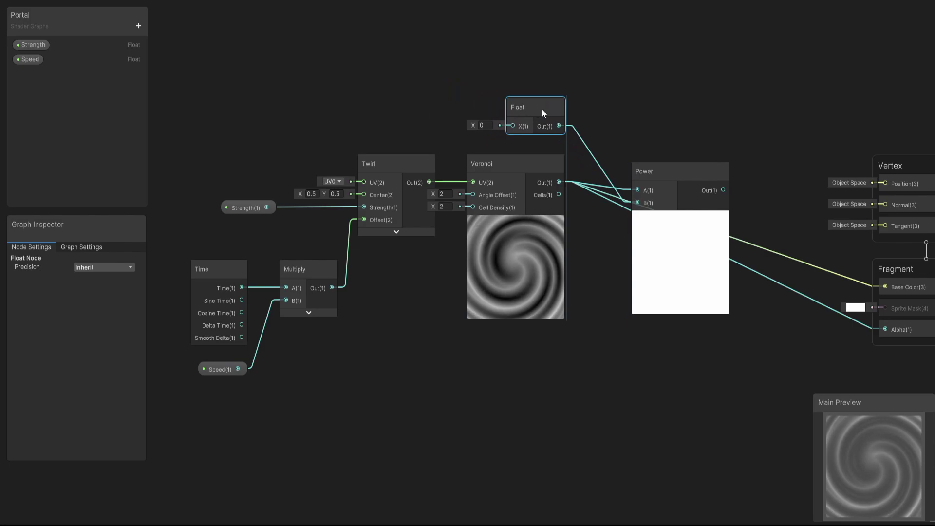
{"action": "left_click", "coordinate": [485, 125]}
{"action": "type", "text": "1"}
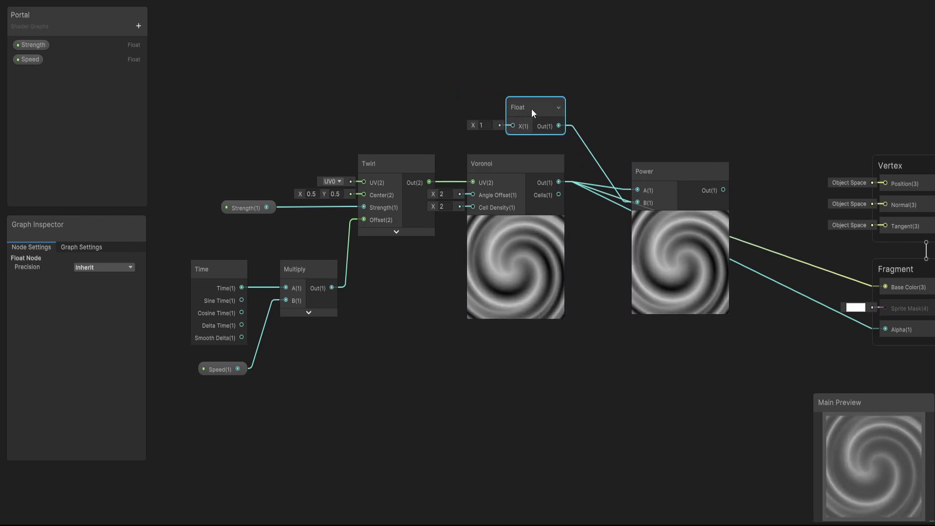
Convert the Float node feeding Power into a property and name it Brightness.
{"action": "right_click", "coordinate": [531, 109]}
{"action": "mouse_move", "coordinate": [555, 227]}
{"action": "left_click", "coordinate": [671, 246]}
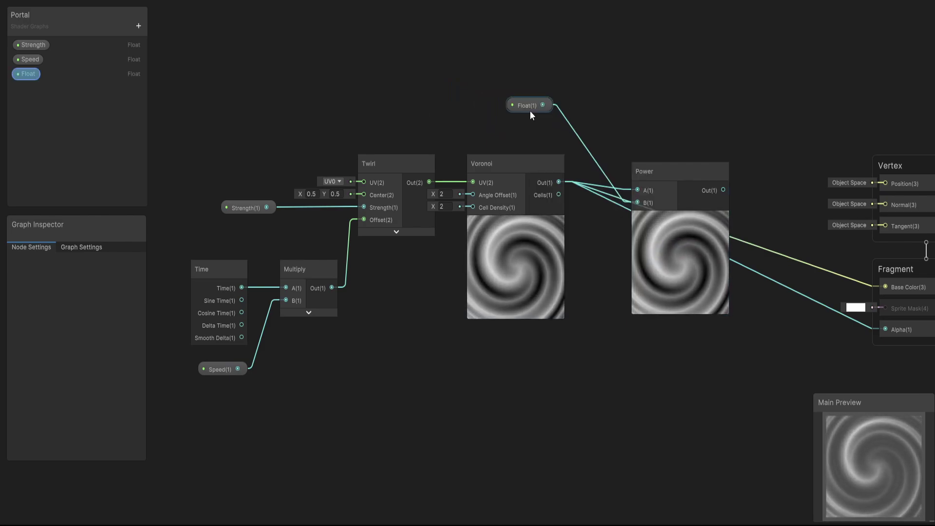
{"action": "left_click_drag", "start_coordinate": [532, 113], "coordinate": [536, 121]}
{"action": "double_click", "coordinate": [26, 75]}
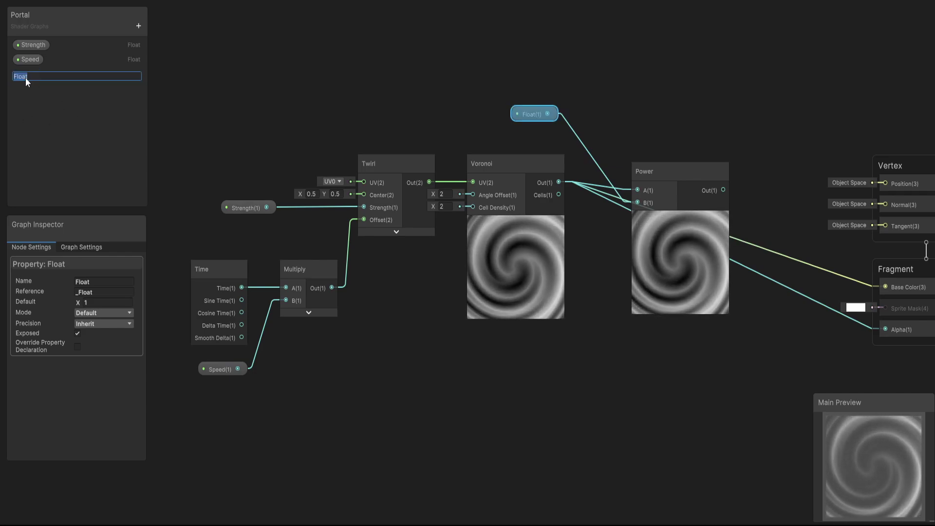
{"action": "type", "text": "Brightness"}
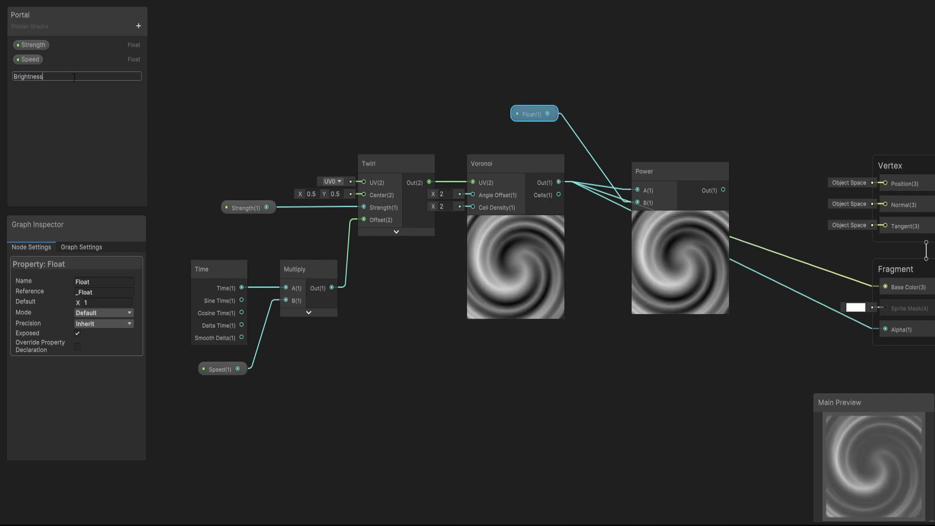
{"action": "key", "text": "Return"}
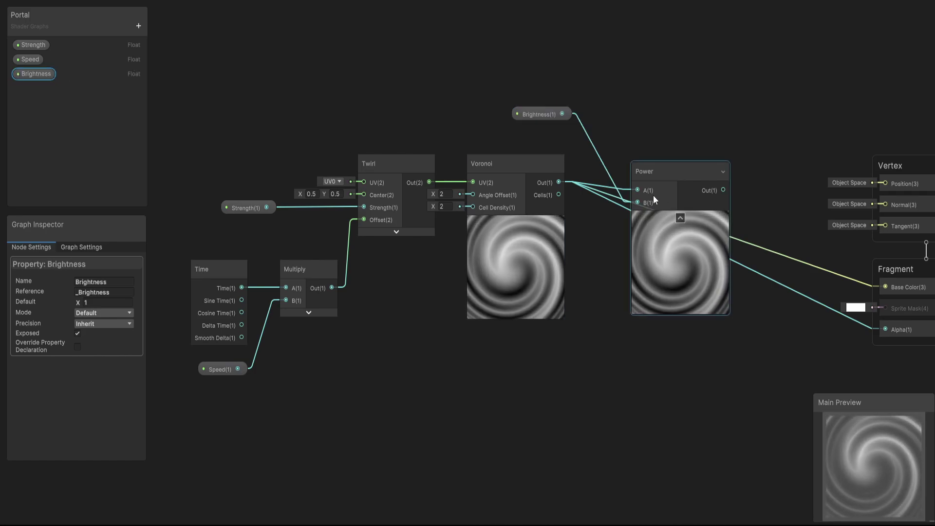
Delete the connections from the Voronoi output to the fragment's Base Color and Alpha.
{"action": "right_click", "coordinate": [839, 282]}
{"action": "left_click", "coordinate": [839, 280]}
{"action": "right_click", "coordinate": [826, 306]}
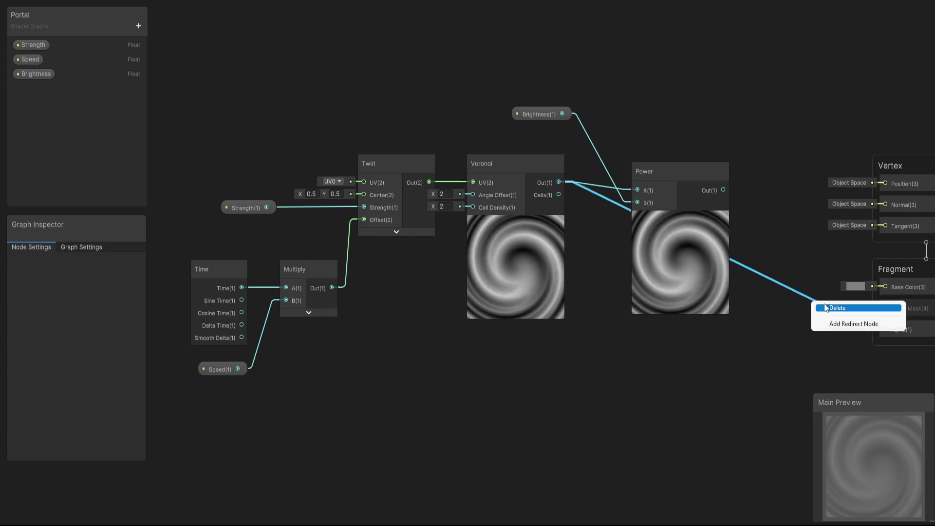
{"action": "left_click", "coordinate": [838, 308]}
Collapse the Voronoi preview and arrange the Voronoi, Brightness and Power nodes closer together.
{"action": "left_click", "coordinate": [517, 210]}
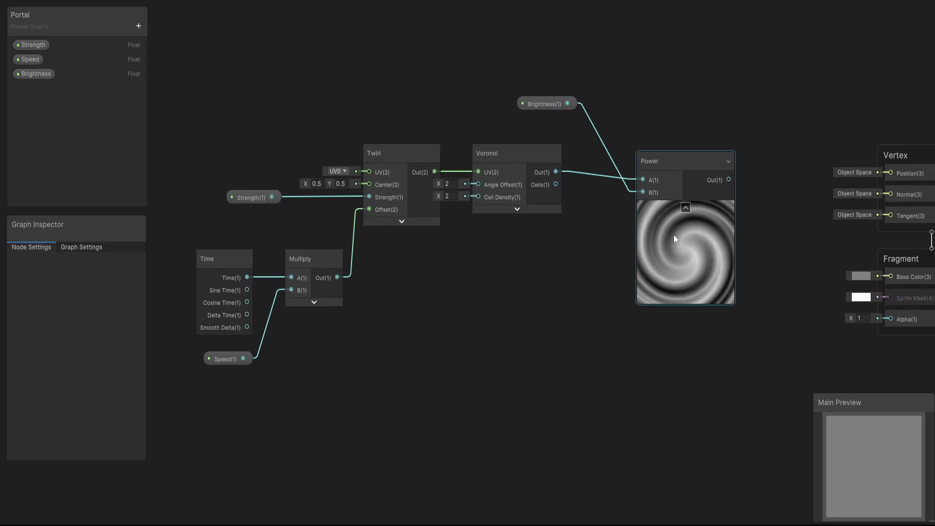
{"action": "left_click_drag", "start_coordinate": [516, 157], "coordinate": [510, 155]}
{"action": "left_click_drag", "start_coordinate": [548, 104], "coordinate": [526, 111]}
{"action": "left_click_drag", "start_coordinate": [685, 159], "coordinate": [636, 151]}
{"action": "middle_click_drag", "start_coordinate": [693, 139], "coordinate": [674, 133]}
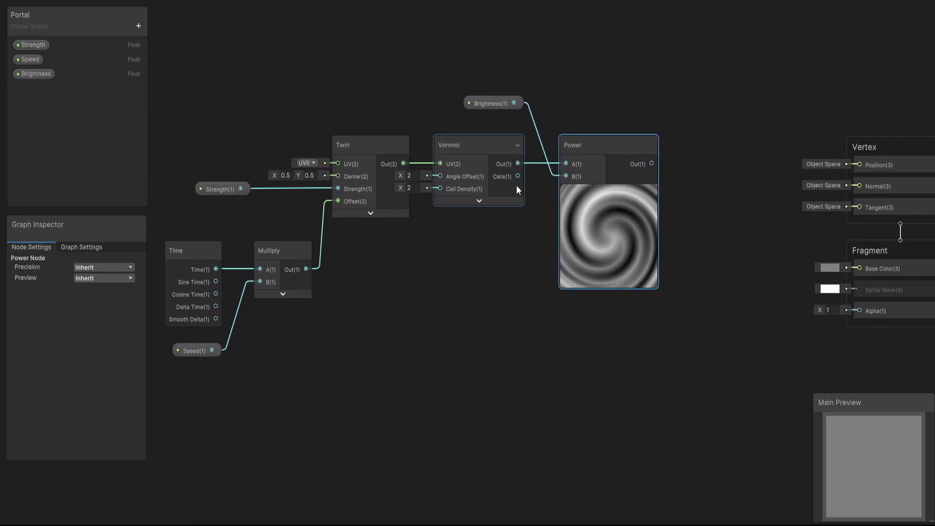
{"action": "scroll", "coordinate": [236, 218], "scroll_direction": "down", "scroll_amount": 3}
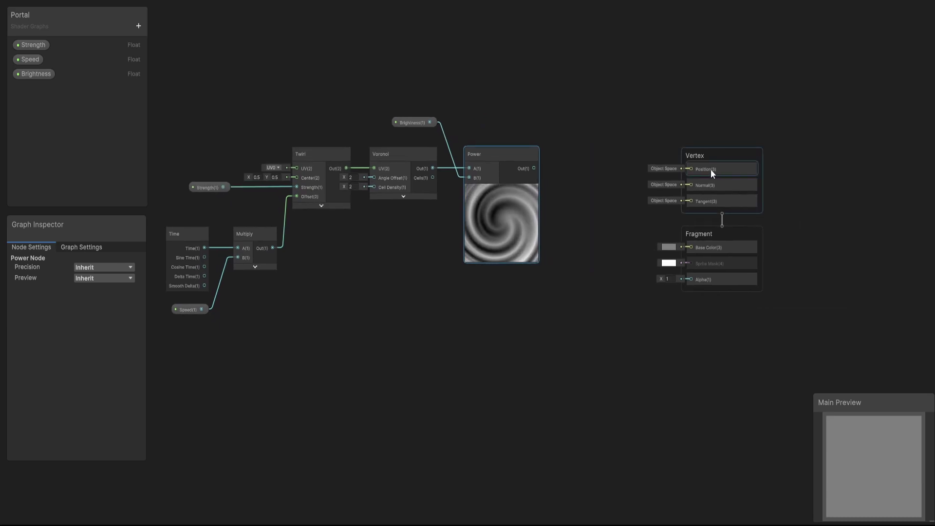
Move the Vertex and Fragment blocks farther away from the Power node to make room.
{"action": "left_click", "coordinate": [657, 127]}
{"action": "left_click", "coordinate": [735, 185]}
{"action": "left_click_drag", "start_coordinate": [729, 153], "coordinate": [855, 156]}
{"action": "scroll", "coordinate": [611, 165], "scroll_direction": "up", "scroll_amount": 2}
{"action": "middle_click_drag", "start_coordinate": [589, 171], "coordinate": [639, 177]}
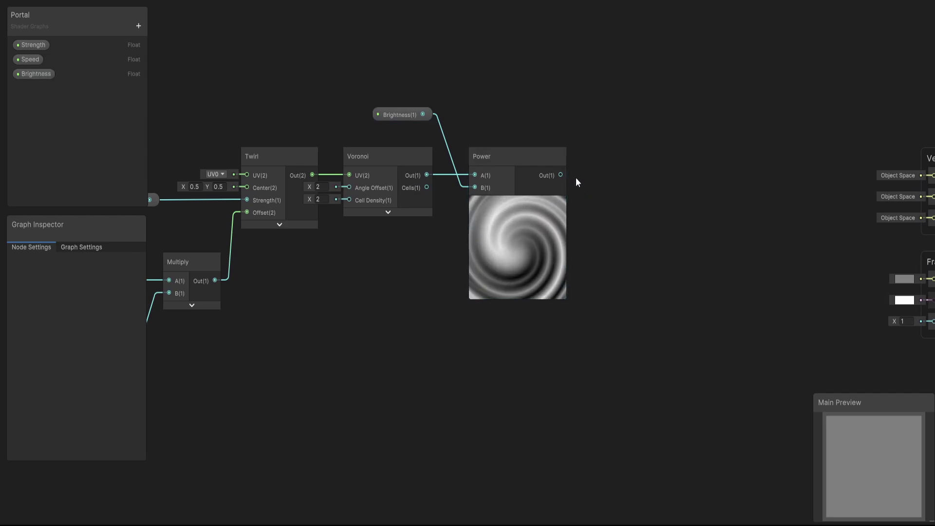
Create a Texture 2D property named Mask.
{"action": "middle_click_drag", "start_coordinate": [574, 182], "coordinate": [502, 171]}
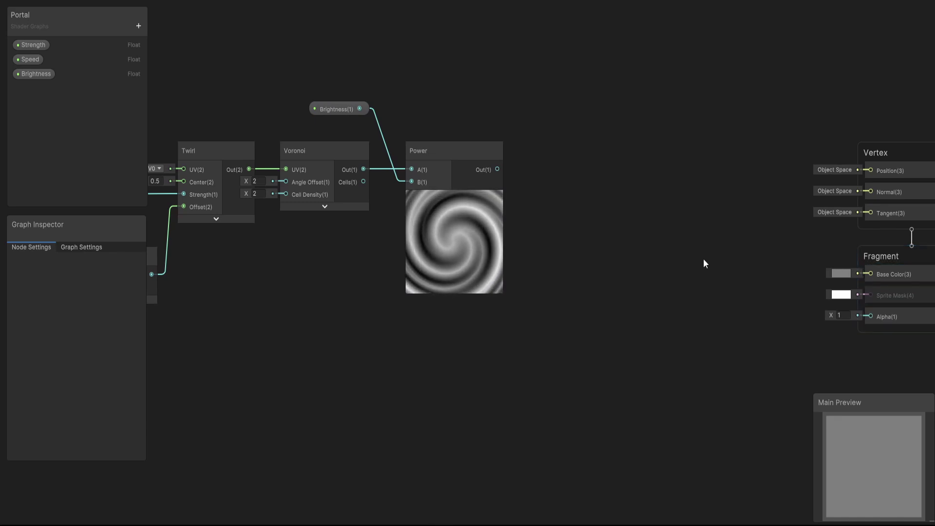
{"action": "middle_click_drag", "start_coordinate": [535, 229], "coordinate": [566, 230]}
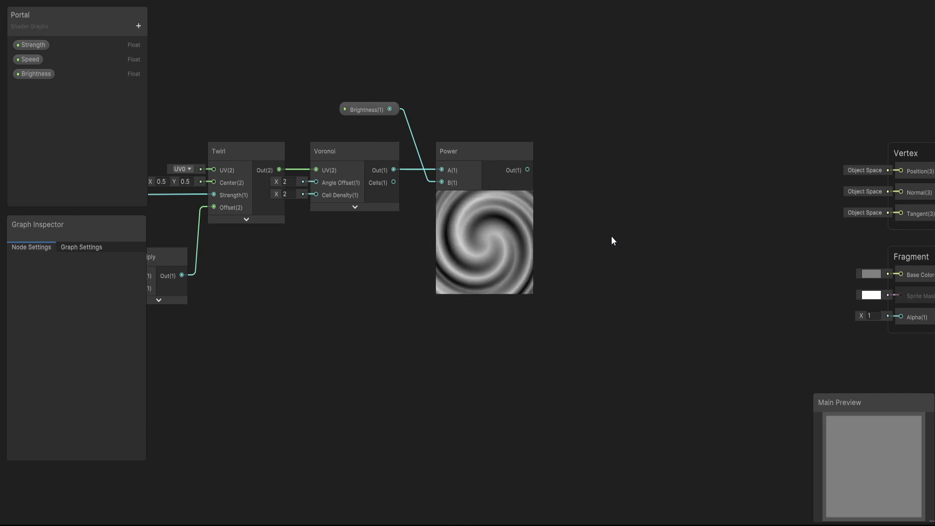
{"action": "middle_click_drag", "start_coordinate": [542, 182], "coordinate": [594, 241]}
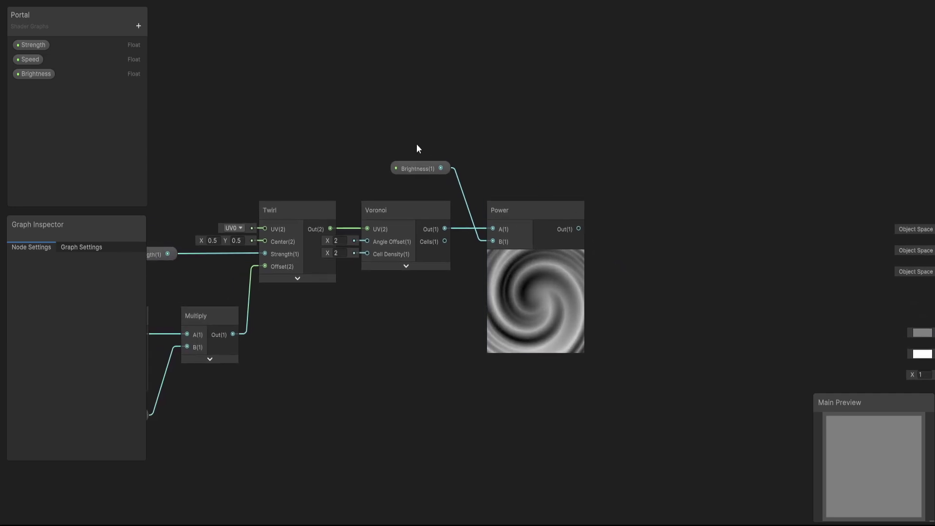
{"action": "left_click", "coordinate": [138, 26]}
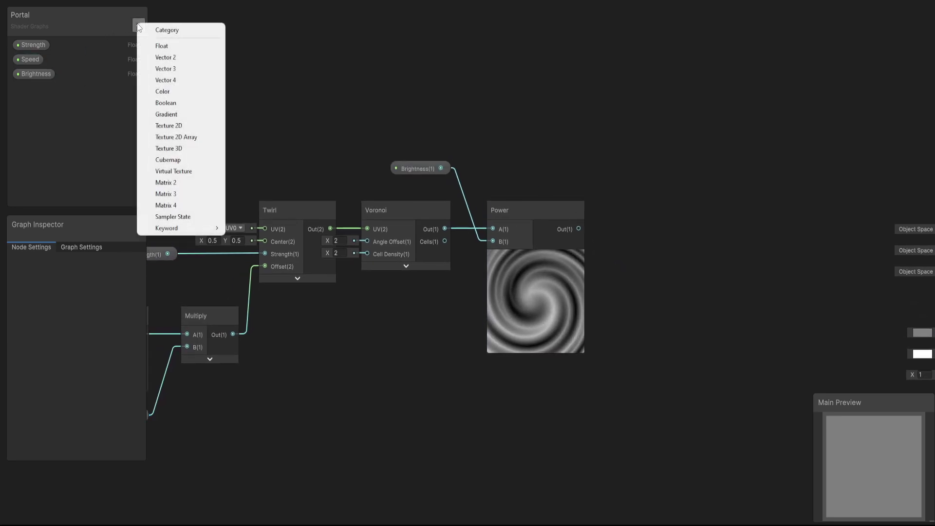
{"action": "left_click", "coordinate": [178, 128]}
{"action": "type", "text": "Mask"}
{"action": "key", "text": "Return"}
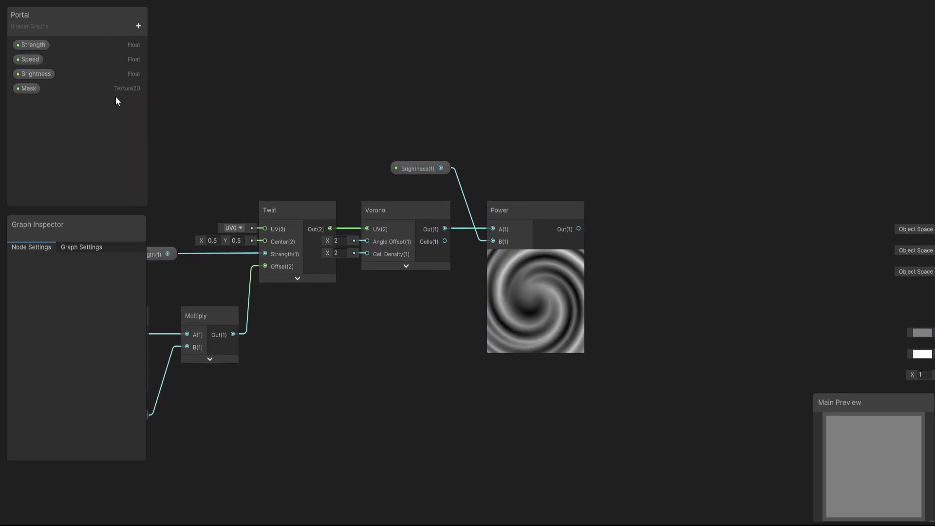
Set the Mask property's default texture to Default-Particle.
{"action": "left_click", "coordinate": [30, 92]}
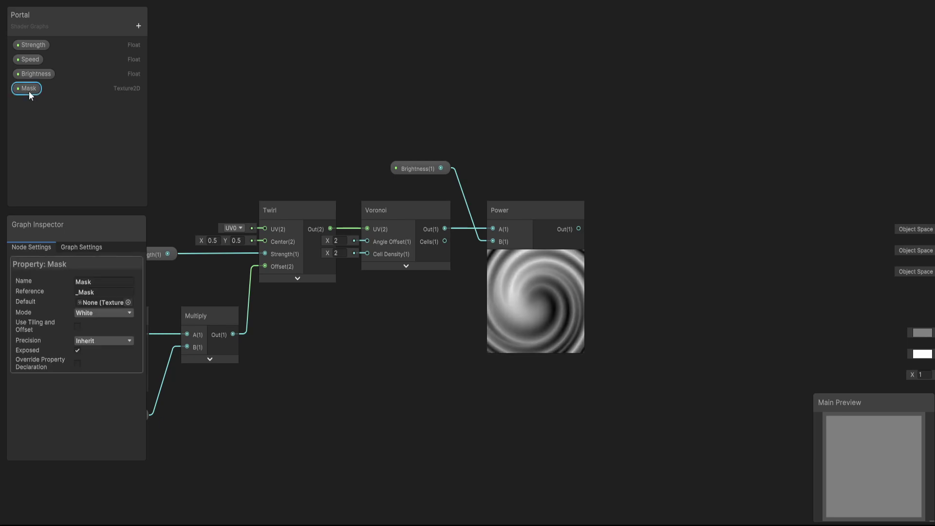
{"action": "left_click", "coordinate": [128, 303]}
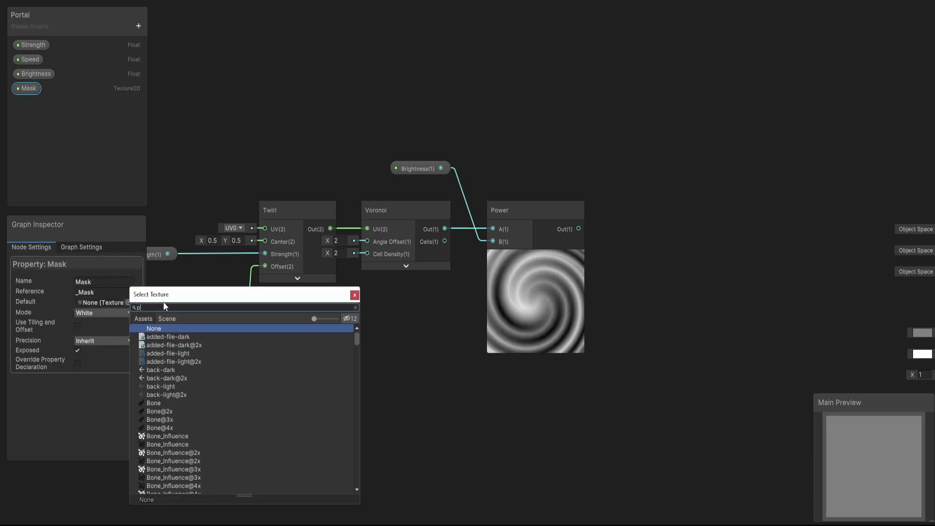
{"action": "type", "text": "particle"}
{"action": "key", "text": "Down"}
{"action": "key", "text": "Return"}
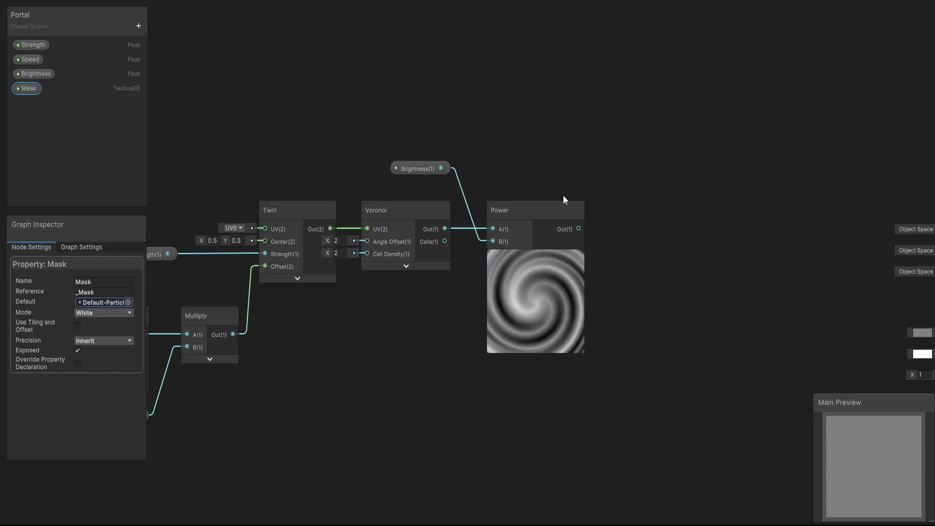
Place the Mask property in the graph above Brightness and connect it to a new Sample Texture 2D node.
{"action": "left_click_drag", "start_coordinate": [26, 89], "coordinate": [427, 50]}
{"action": "key", "text": "space"}
{"action": "type", "text": "sample"}
{"action": "key", "text": "Return"}
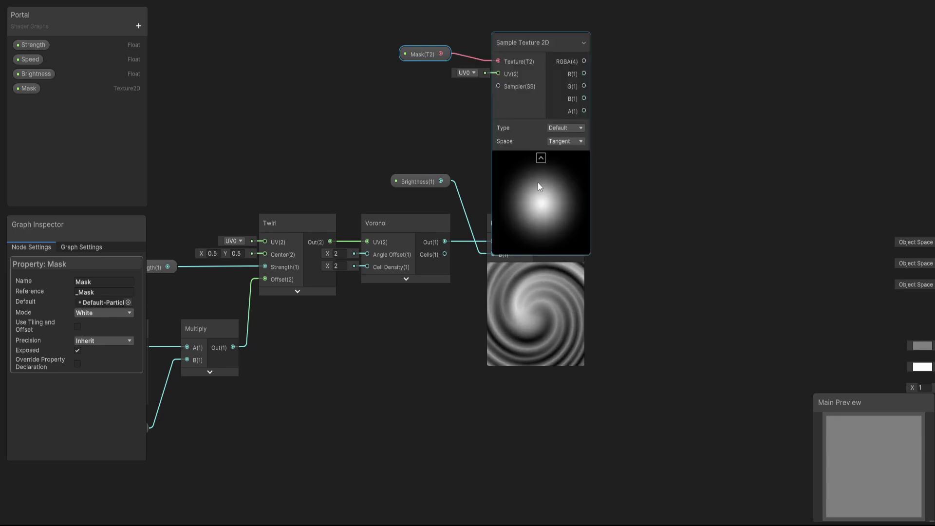
Collapse the Sample Texture 2D preview and arrange it with the Mask node above the Power node.
{"action": "left_click", "coordinate": [540, 158]}
{"action": "left_click_drag", "start_coordinate": [526, 40], "coordinate": [531, 91]}
{"action": "left_click_drag", "start_coordinate": [421, 93], "coordinate": [434, 86]}
{"action": "middle_click_drag", "start_coordinate": [434, 86], "coordinate": [441, 144]}
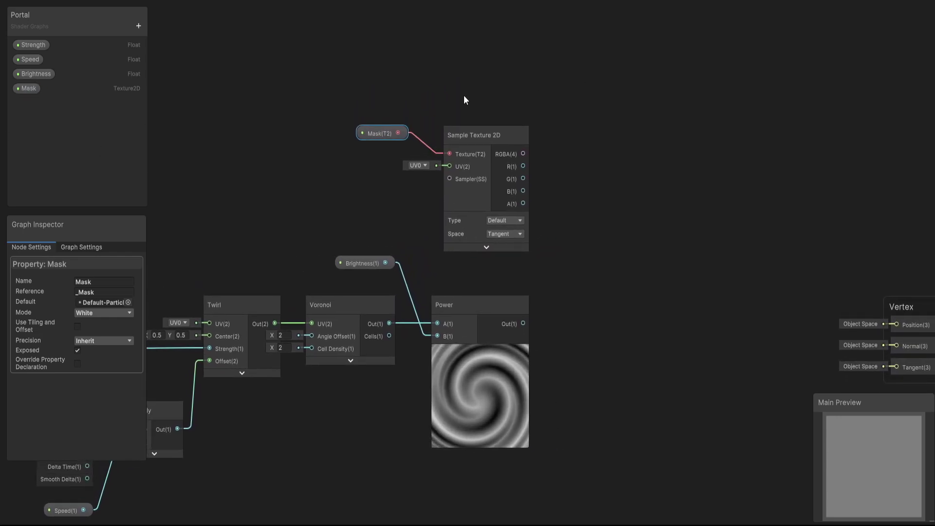
Create a Texture 2D property named MainTex and place it in the graph above the Mask node.
{"action": "middle_click_drag", "start_coordinate": [467, 100], "coordinate": [386, 83]}
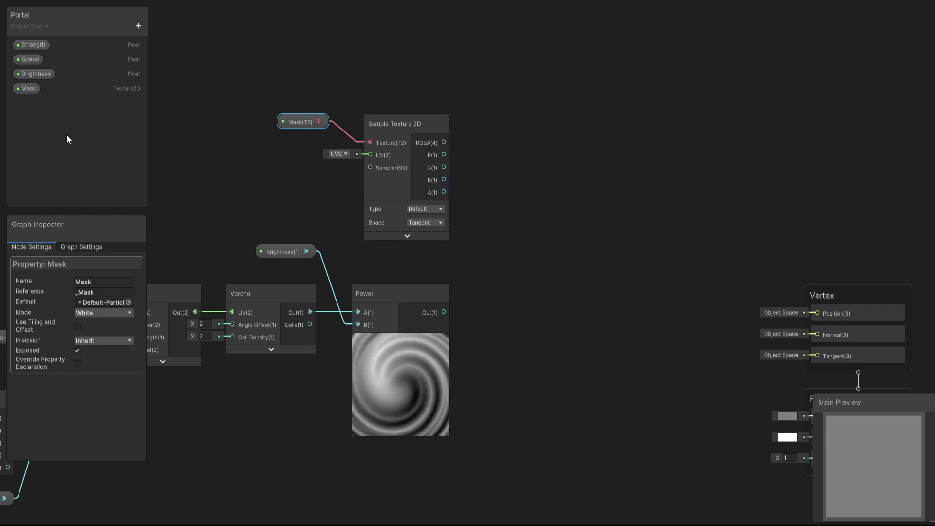
{"action": "left_click", "coordinate": [139, 25]}
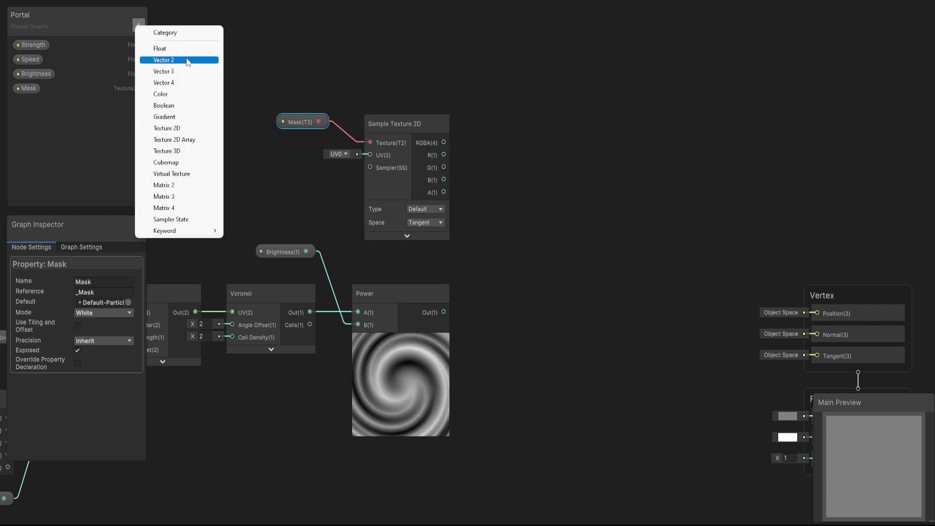
{"action": "left_click", "coordinate": [175, 127]}
{"action": "type", "text": "MainTex"}
{"action": "key", "text": "Return"}
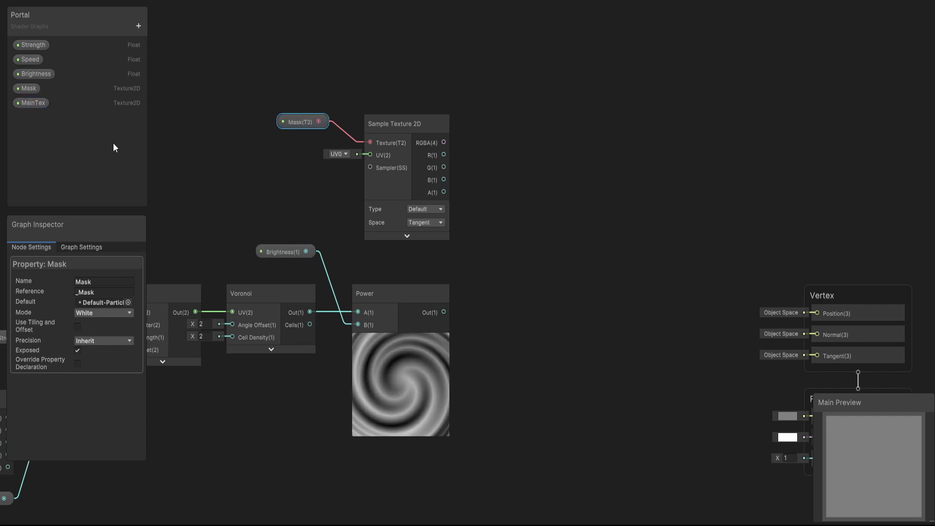
{"action": "left_click", "coordinate": [36, 103]}
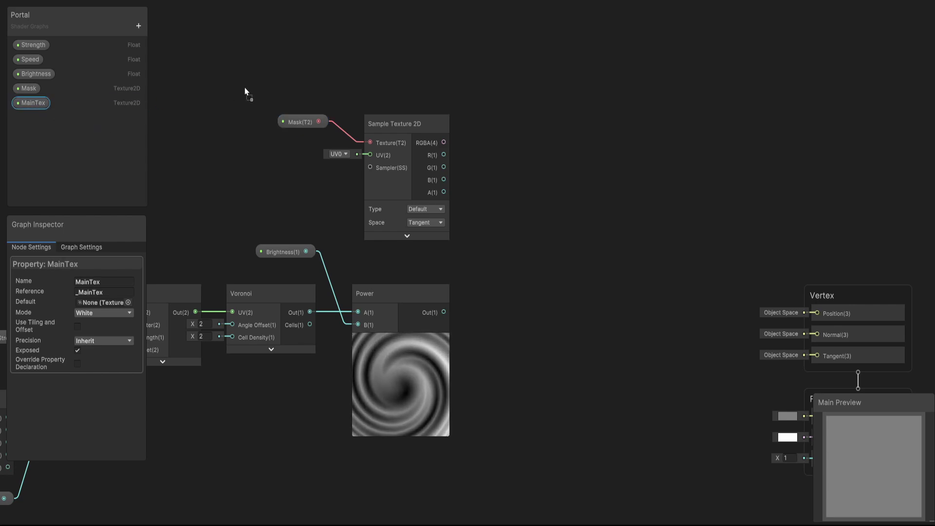
{"action": "left_click_drag", "start_coordinate": [317, 64], "coordinate": [294, 67]}
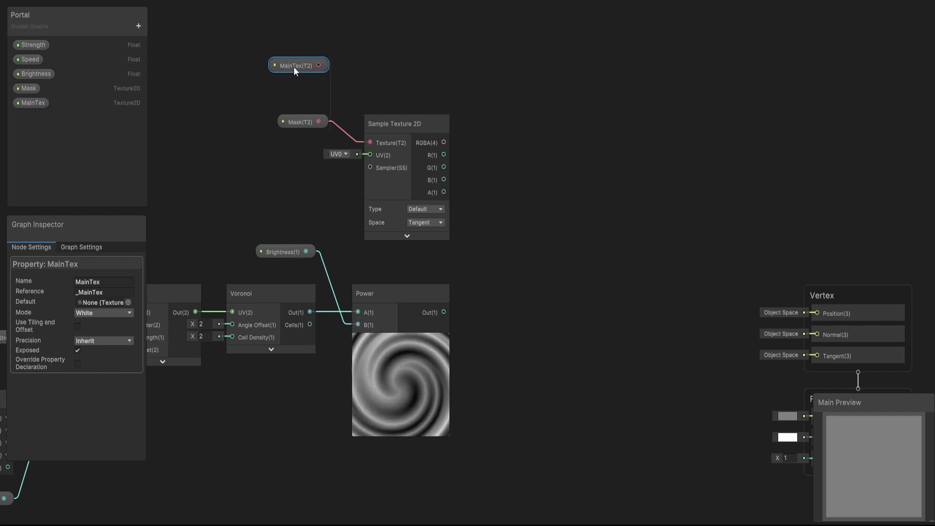
{"action": "left_click", "coordinate": [78, 350]}
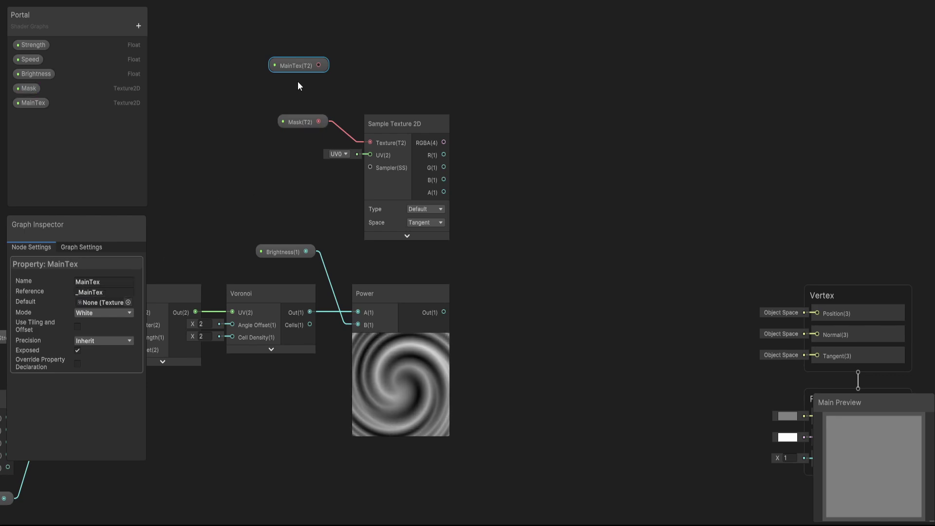
Connect MainTex to a new Sample Texture 2D node, collapse its preview and place it above the Mask's sampler.
{"action": "left_click_drag", "start_coordinate": [295, 71], "coordinate": [417, 59]}
{"action": "type", "text": "sample"}
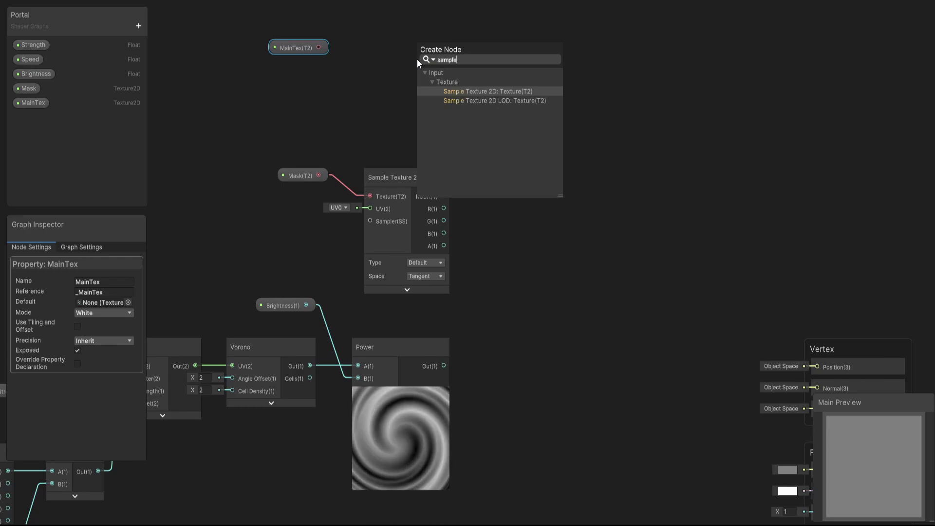
{"action": "key", "text": "Return"}
{"action": "left_click", "coordinate": [460, 161]}
{"action": "left_click_drag", "start_coordinate": [440, 39], "coordinate": [396, 88]}
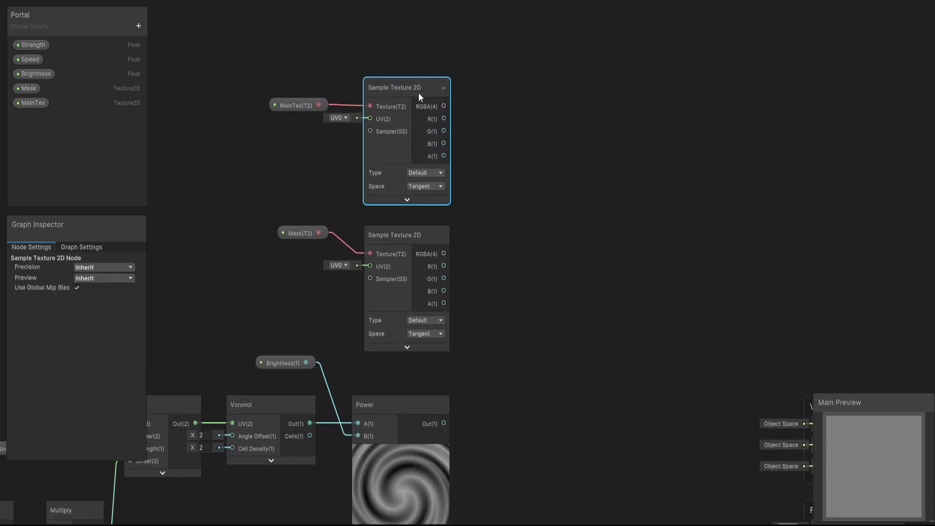
Multiply the RGBA outputs of the MainTex and Mask samplers in a new Multiply node with its preview collapsed.
{"action": "left_click_drag", "start_coordinate": [444, 105], "coordinate": [539, 213]}
{"action": "type", "text": "mult"}
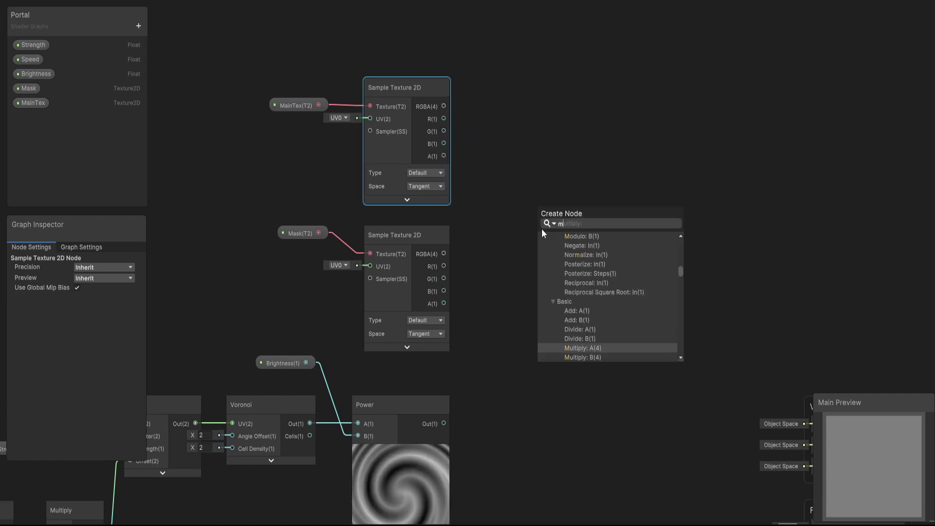
{"action": "key", "text": "Return"}
{"action": "left_click_drag", "start_coordinate": [444, 254], "coordinate": [538, 240]}
{"action": "left_click", "coordinate": [580, 254]}
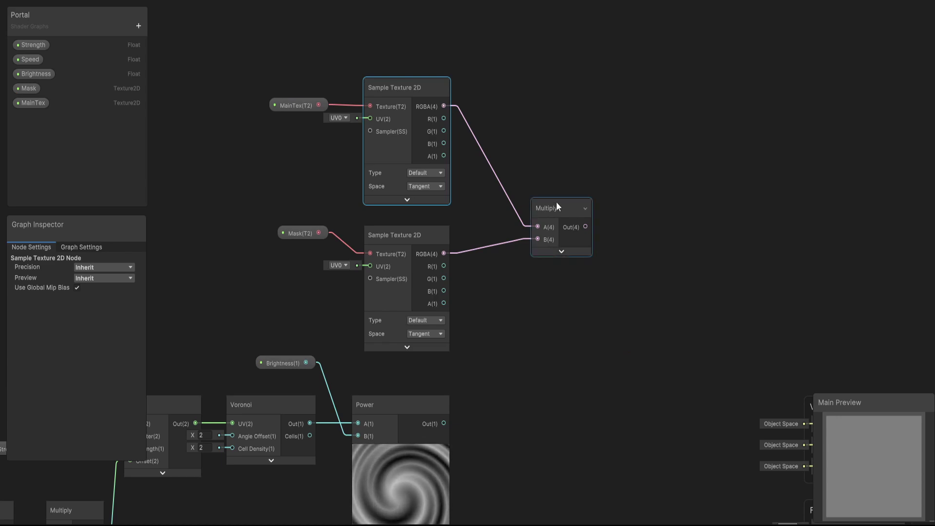
{"action": "left_click_drag", "start_coordinate": [556, 200], "coordinate": [543, 200]}
Add a second Multiply node with the texture Multiply output as A and the Power output as B.
{"action": "middle_click_drag", "start_coordinate": [543, 207], "coordinate": [506, 147]}
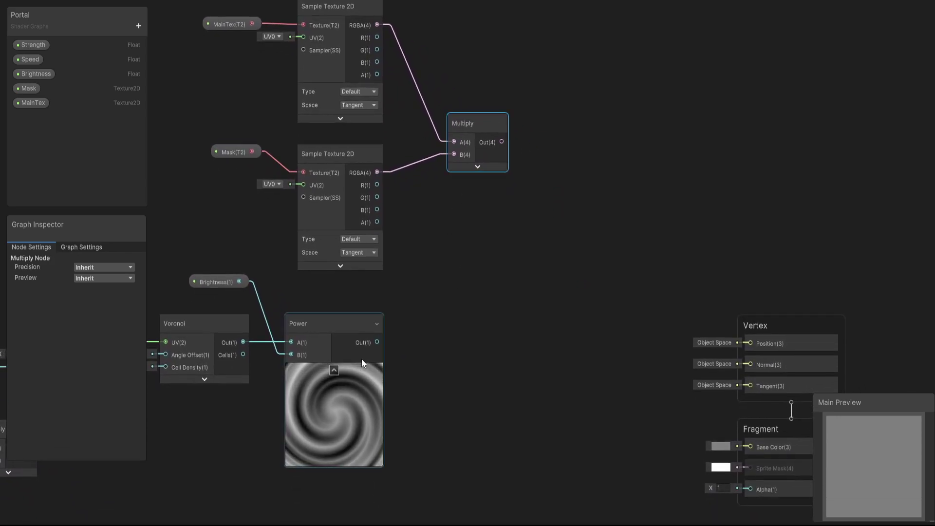
{"action": "left_click_drag", "start_coordinate": [377, 342], "coordinate": [595, 226]}
{"action": "type", "text": "mult"}
{"action": "key", "text": "Return"}
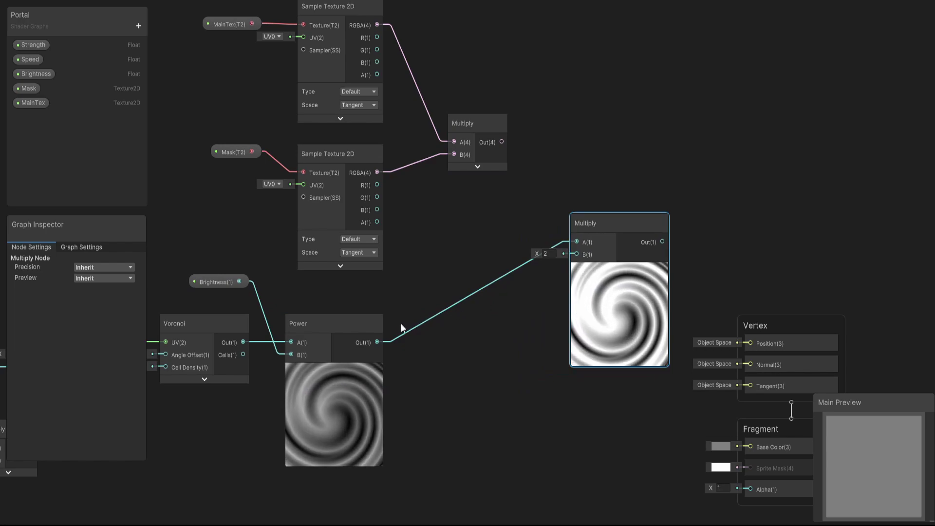
{"action": "right_click", "coordinate": [475, 297]}
{"action": "left_click", "coordinate": [483, 302]}
{"action": "left_click_drag", "start_coordinate": [377, 342], "coordinate": [577, 254]}
{"action": "left_click_drag", "start_coordinate": [502, 141], "coordinate": [575, 200]}
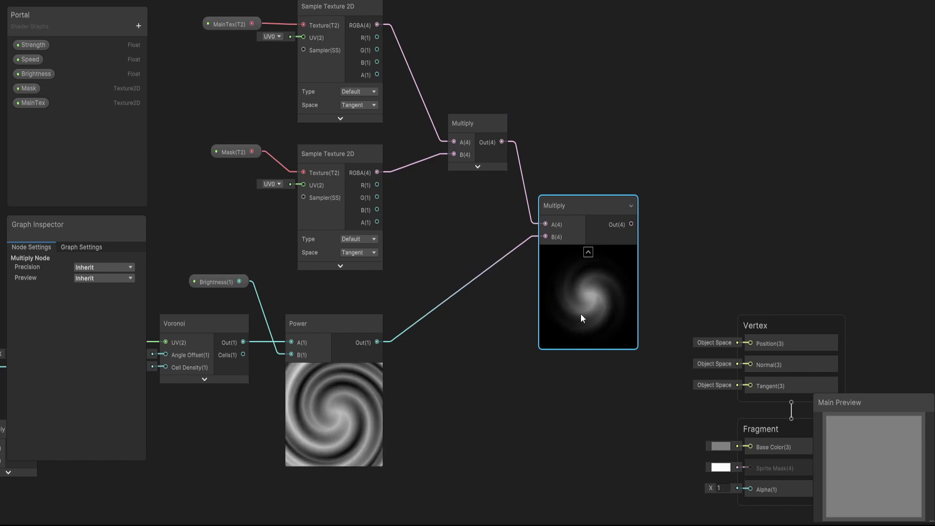
Collapse the second Multiply node's preview and arrange both Multiply nodes compactly beside the texture samplers.
{"action": "left_click_drag", "start_coordinate": [576, 200], "coordinate": [577, 224]}
{"action": "middle_click_drag", "start_coordinate": [484, 124], "coordinate": [483, 151]}
{"action": "left_click_drag", "start_coordinate": [483, 151], "coordinate": [469, 102]}
{"action": "middle_click_drag", "start_coordinate": [651, 206], "coordinate": [549, 163]}
{"action": "left_click_drag", "start_coordinate": [503, 215], "coordinate": [458, 151]}
{"action": "left_click", "coordinate": [482, 262]}
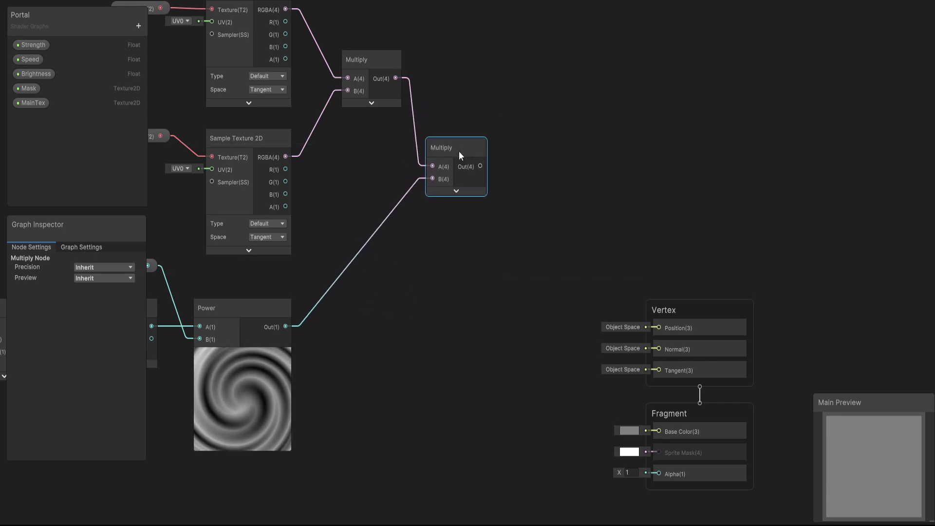
Select the Vertex and Fragment blocks together and move them farther away from the Multiply nodes.
{"action": "middle_click_drag", "start_coordinate": [607, 229], "coordinate": [542, 186]}
{"action": "left_click_drag", "start_coordinate": [543, 186], "coordinate": [656, 387]}
{"action": "left_click_drag", "start_coordinate": [627, 276], "coordinate": [786, 164]}
{"action": "left_click", "coordinate": [470, 176]}
{"action": "middle_click_drag", "start_coordinate": [470, 177], "coordinate": [600, 253]}
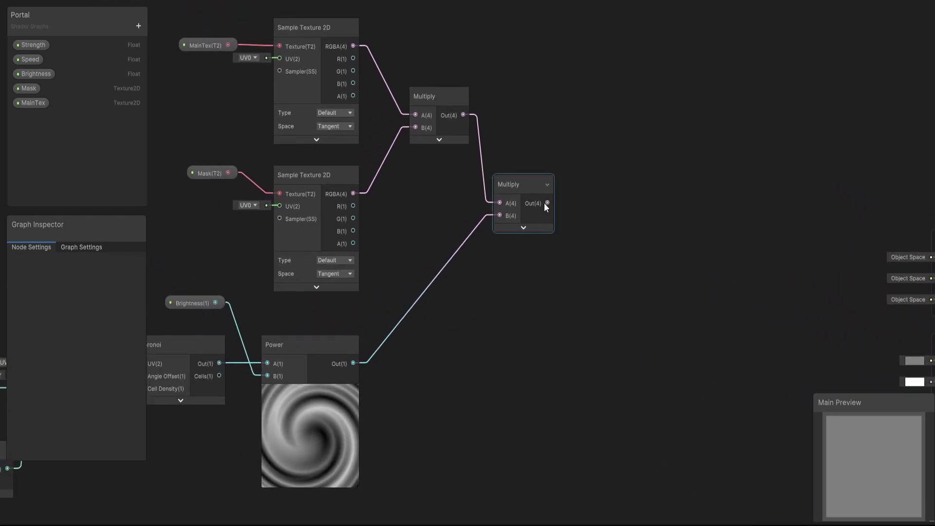
Create a Color property named Color and move it to the start of the property list.
{"action": "left_click", "coordinate": [138, 25]}
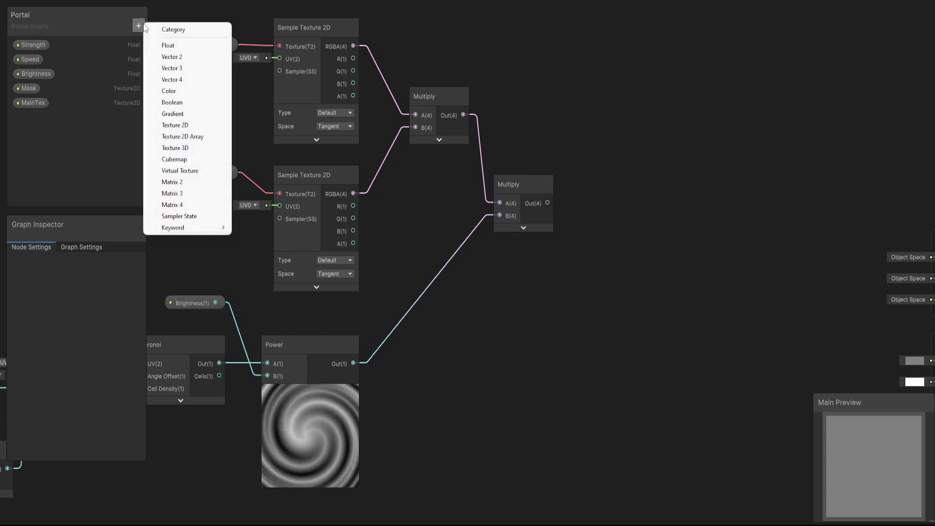
{"action": "left_click", "coordinate": [173, 91]}
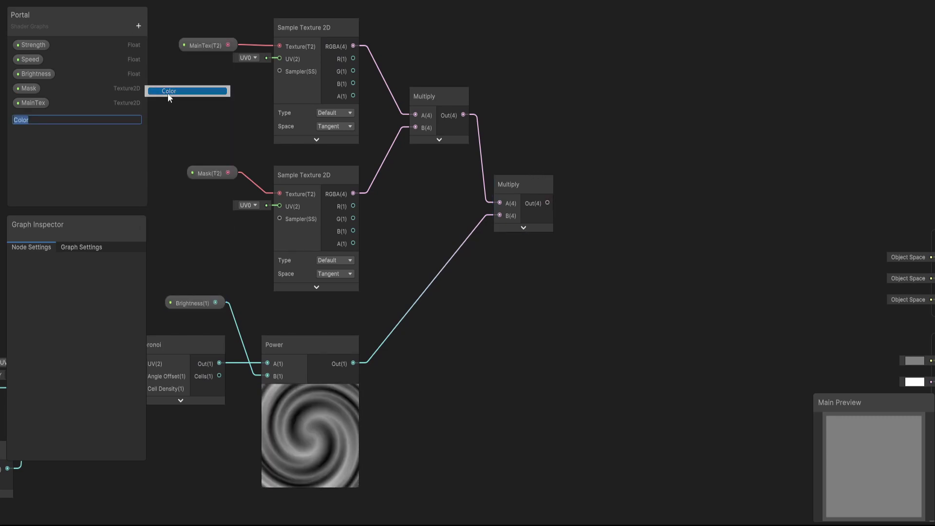
{"action": "key", "text": "Return"}
{"action": "left_click", "coordinate": [29, 122]}
{"action": "mouse_move", "coordinate": [24, 39]}
{"action": "left_mouse_down"}
{"action": "mouse_move", "coordinate": [34, 126]}
{"action": "mouse_move", "coordinate": [38, 44]}
{"action": "left_mouse_up"}
{"action": "left_click", "coordinate": [28, 118]}
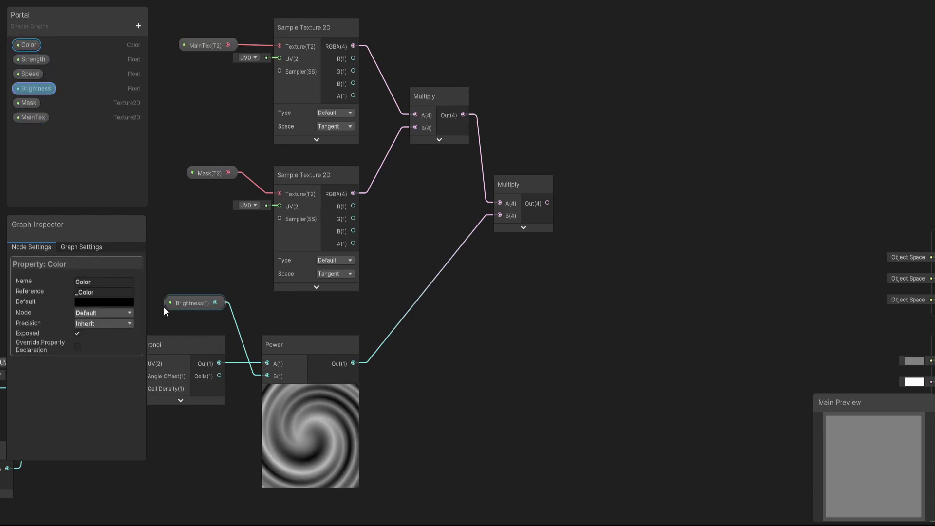
Set the Color property's mode to HDR and its default to white (RGB 255, 255, 255) with intensity 8.
{"action": "left_click", "coordinate": [101, 314]}
{"action": "left_click", "coordinate": [99, 337]}
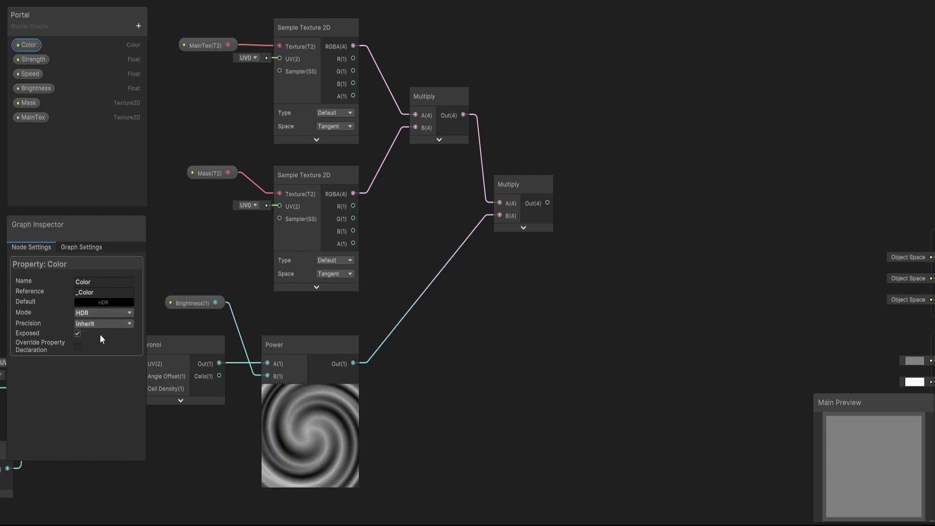
{"action": "left_click", "coordinate": [105, 301]}
{"action": "left_click_drag", "start_coordinate": [162, 353], "coordinate": [118, 329]}
{"action": "left_click_drag", "start_coordinate": [186, 392], "coordinate": [136, 349]}
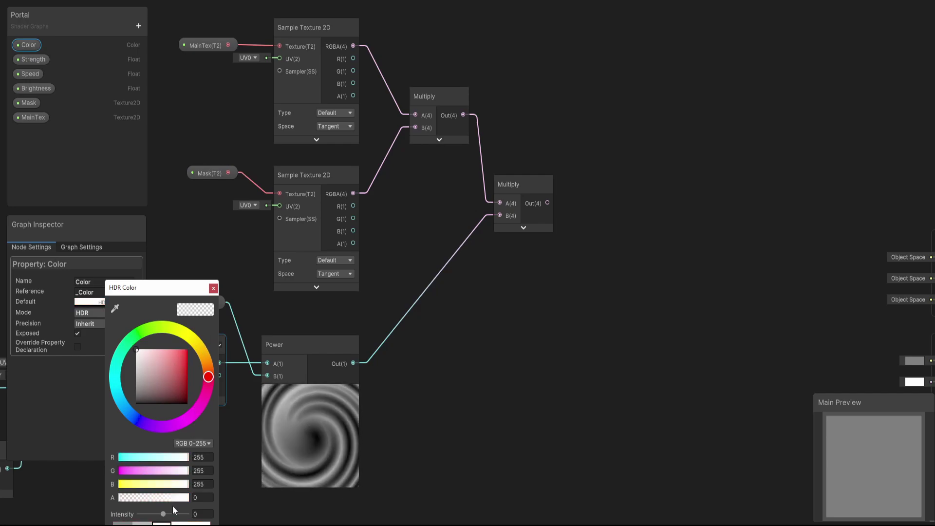
{"action": "left_click", "coordinate": [197, 514]}
{"action": "type", "text": "8"}
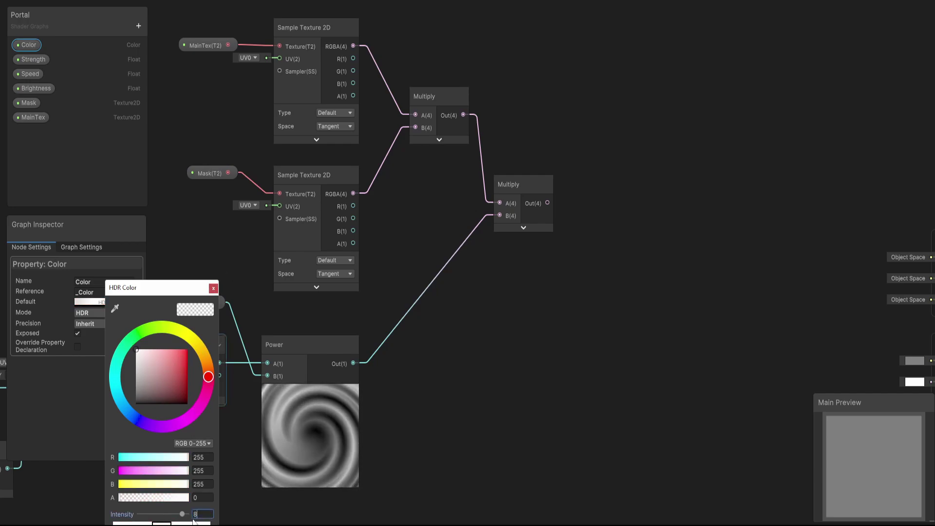
{"action": "left_click", "coordinate": [213, 288]}
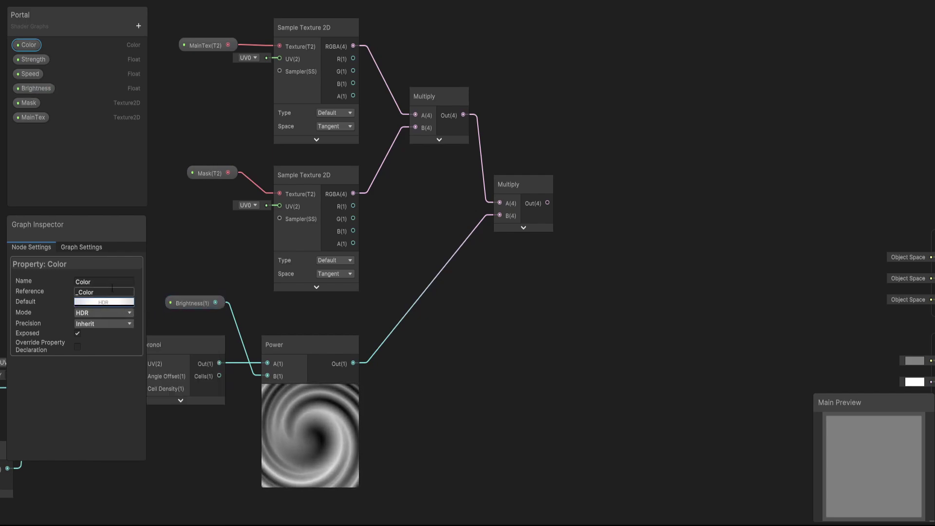
Place Color in the graph and combine it with the second Multiply output in a new Multiply node.
{"action": "left_click_drag", "start_coordinate": [513, 88], "coordinate": [525, 191]}
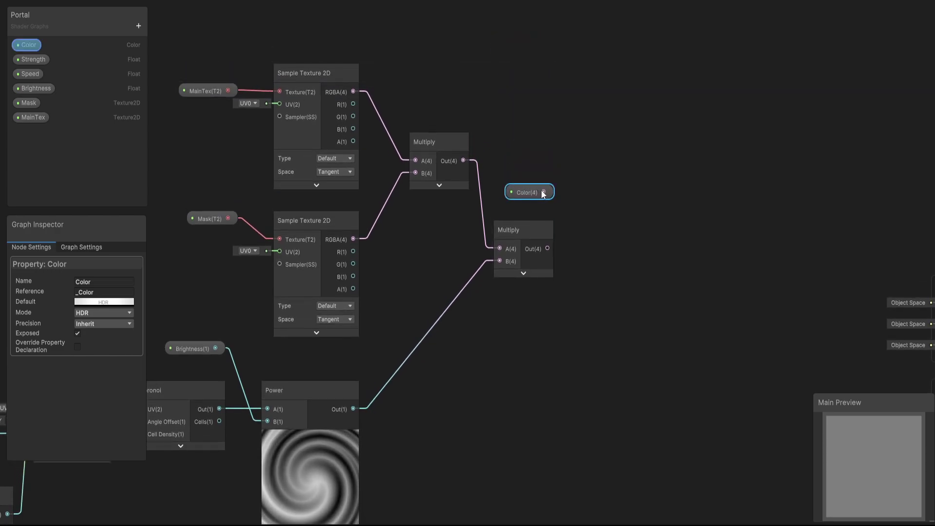
{"action": "key", "text": "space"}
{"action": "type", "text": "mult"}
{"action": "key", "text": "Down"}
{"action": "key", "text": "Return"}
{"action": "left_click_drag", "start_coordinate": [548, 248], "coordinate": [616, 246]}
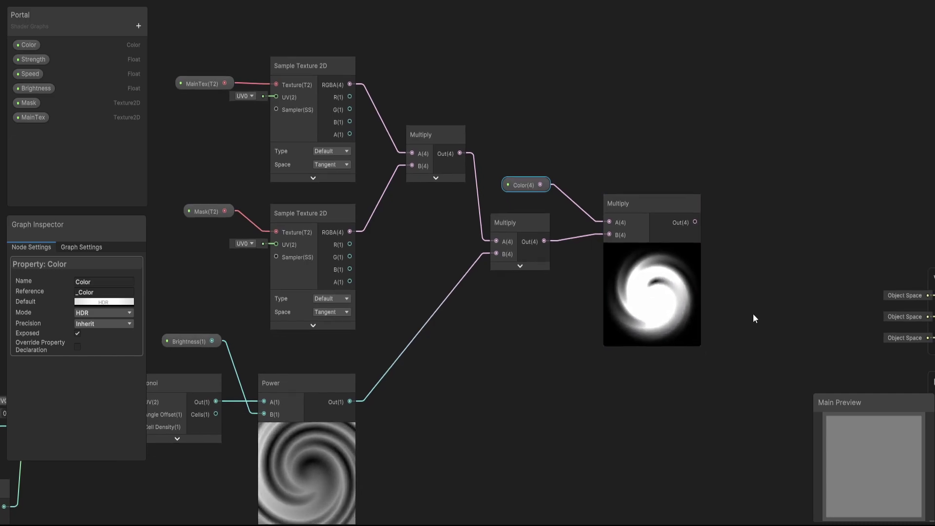
Connect the final Multiply output to the Fragment block's Base Color and Alpha inputs.
{"action": "middle_click_drag", "start_coordinate": [756, 319], "coordinate": [665, 257]}
{"action": "left_click_drag", "start_coordinate": [607, 163], "coordinate": [853, 341]}
{"action": "left_click_drag", "start_coordinate": [607, 163], "coordinate": [854, 384]}
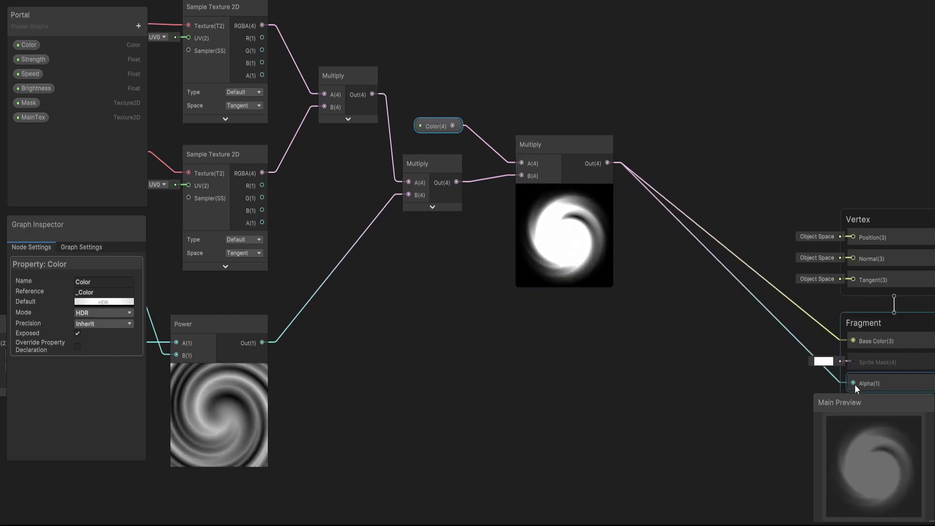
Collapse the final Multiply node's preview and align it with the Color node and the preceding Multiply.
{"action": "left_click", "coordinate": [563, 191]}
{"action": "left_click_drag", "start_coordinate": [552, 142], "coordinate": [538, 159]}
{"action": "left_click_drag", "start_coordinate": [441, 128], "coordinate": [442, 137]}
Set the Strength property's default value to 10.
{"action": "scroll", "coordinate": [507, 259], "scroll_direction": "down", "scroll_amount": 3}
{"action": "middle_click_drag", "start_coordinate": [526, 263], "coordinate": [688, 267]}
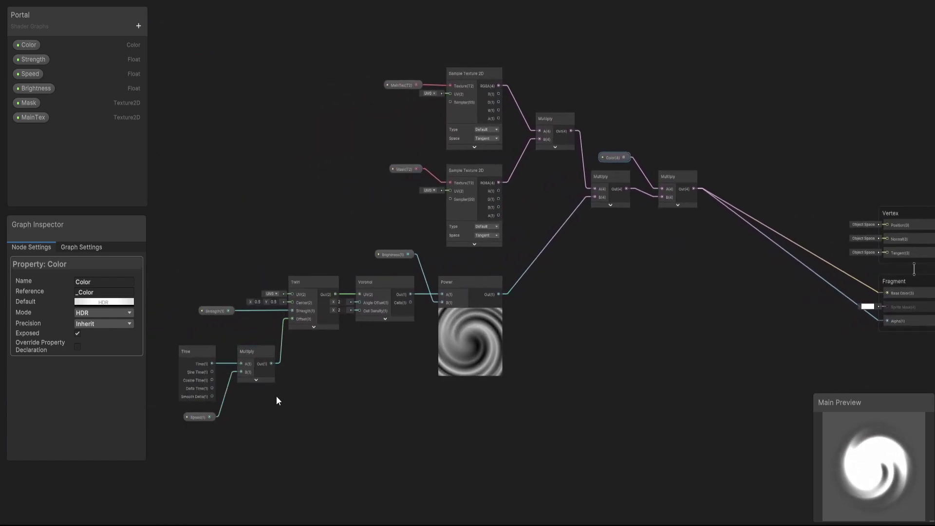
{"action": "scroll", "coordinate": [263, 400], "scroll_direction": "up", "scroll_amount": 3}
{"action": "middle_click_drag", "start_coordinate": [259, 399], "coordinate": [370, 351]}
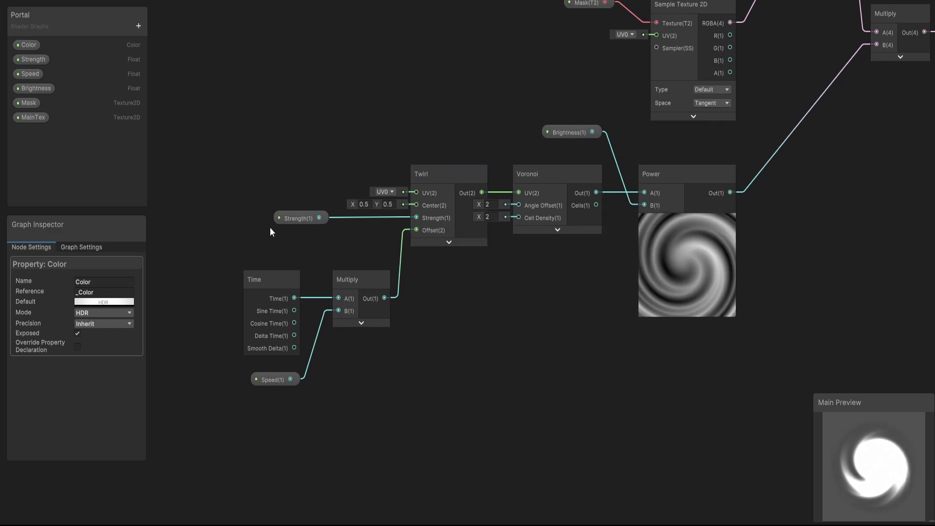
{"action": "left_click", "coordinate": [285, 219]}
{"action": "left_click_drag", "start_coordinate": [77, 301], "coordinate": [61, 301]}
{"action": "left_click", "coordinate": [98, 303]}
{"action": "type", "text": "10"}
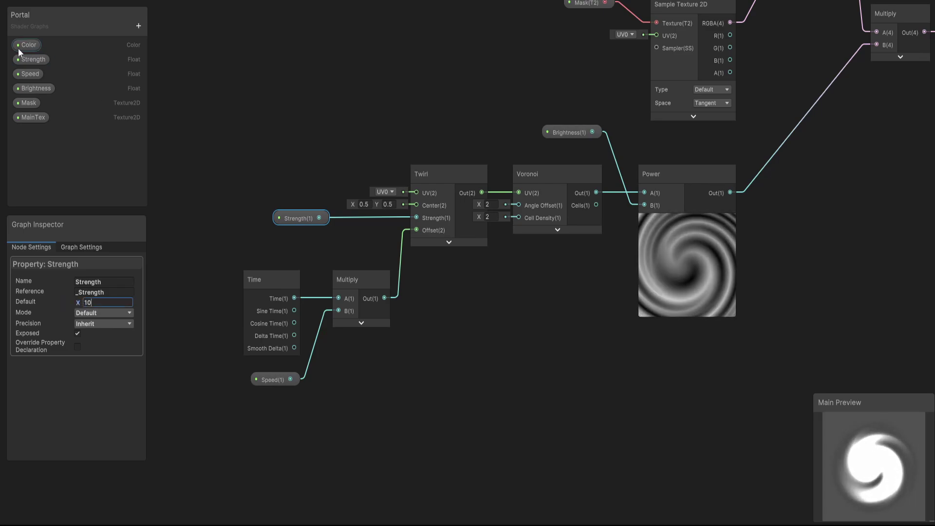
Set the Speed property's default value to 0.2.
{"action": "left_click", "coordinate": [271, 382]}
{"action": "type", "text": "1"}
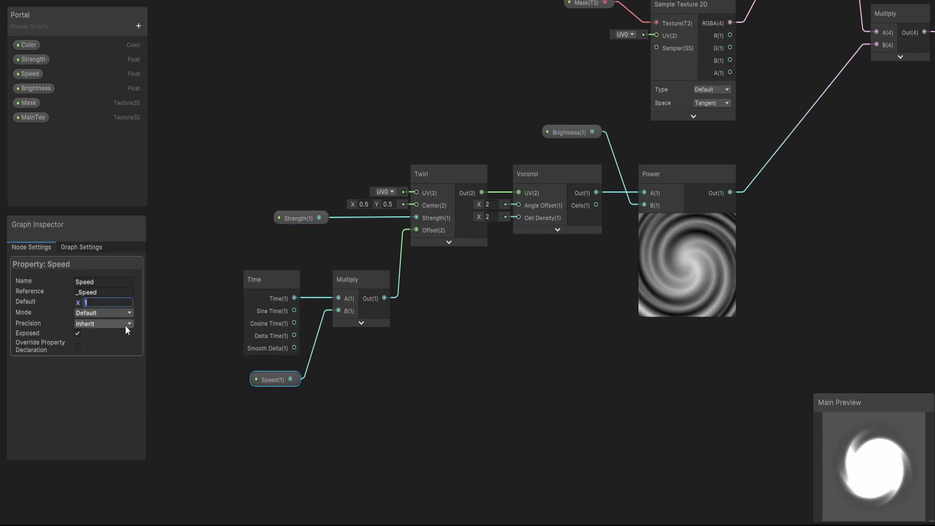
{"action": "type", "text": "0.2"}
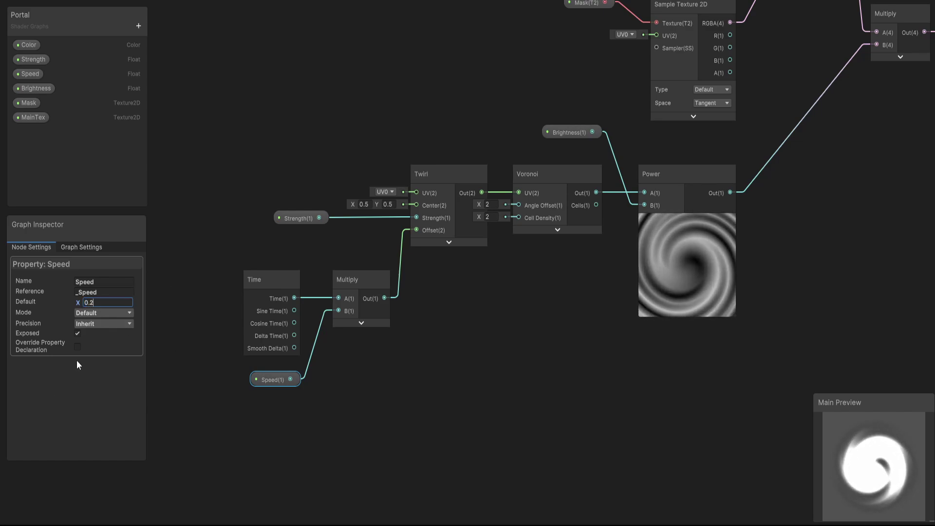
{"action": "key", "text": "Return"}
Add a Float node feeding the Voronoi node's Cell Density input and place it above the Twirl node.
{"action": "middle_click_drag", "start_coordinate": [551, 300], "coordinate": [481, 317]}
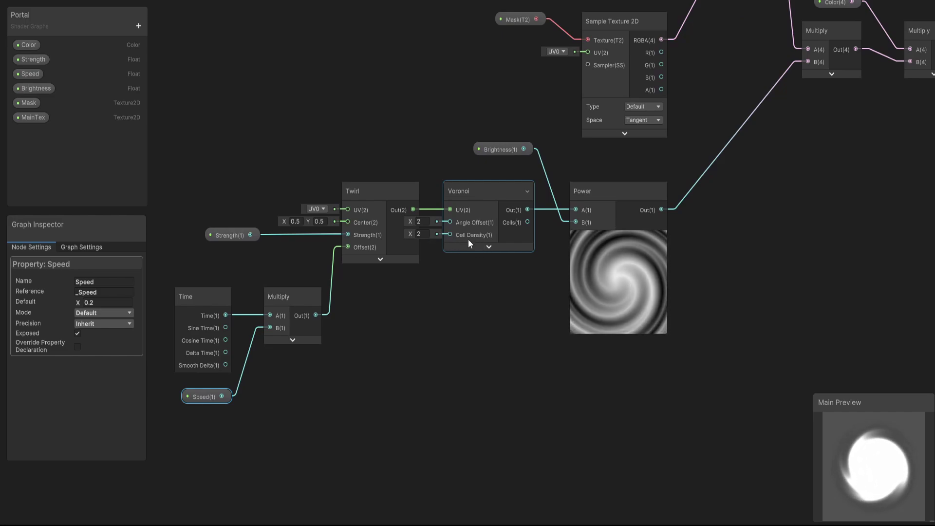
{"action": "left_click_drag", "start_coordinate": [458, 233], "coordinate": [402, 159]}
{"action": "type", "text": "float"}
{"action": "key", "text": "Return"}
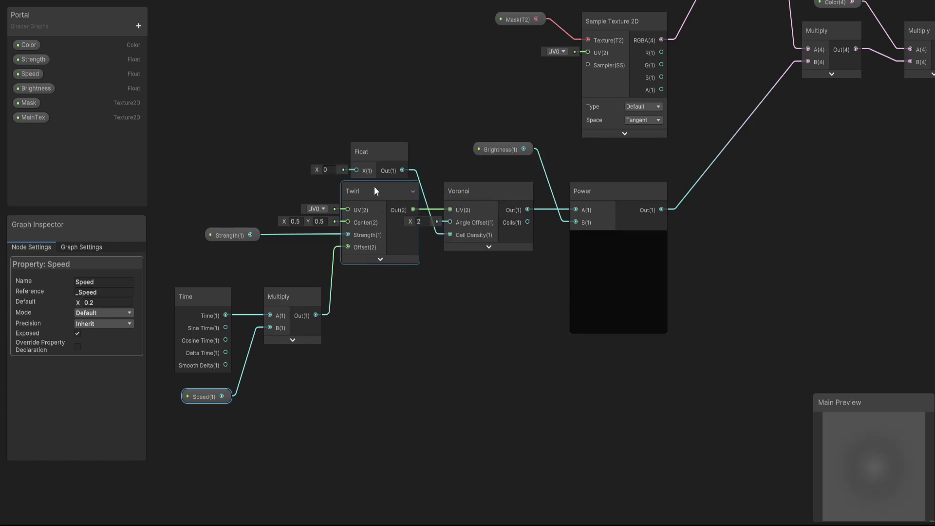
{"action": "left_click_drag", "start_coordinate": [371, 154], "coordinate": [381, 150]}
Set the Float node's value to 5 and move it slightly farther above the Twirl node.
{"action": "left_click", "coordinate": [336, 166]}
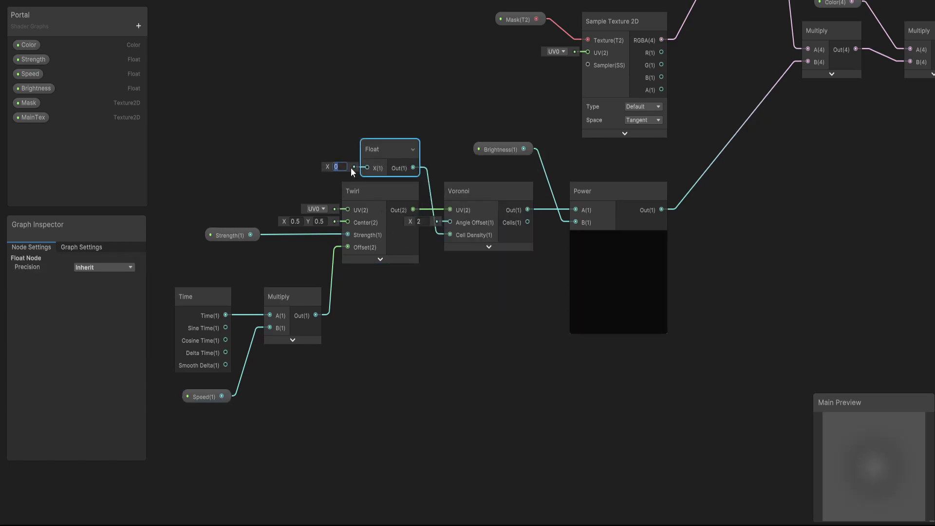
{"action": "type", "text": "4"}
{"action": "left_click", "coordinate": [361, 185]}
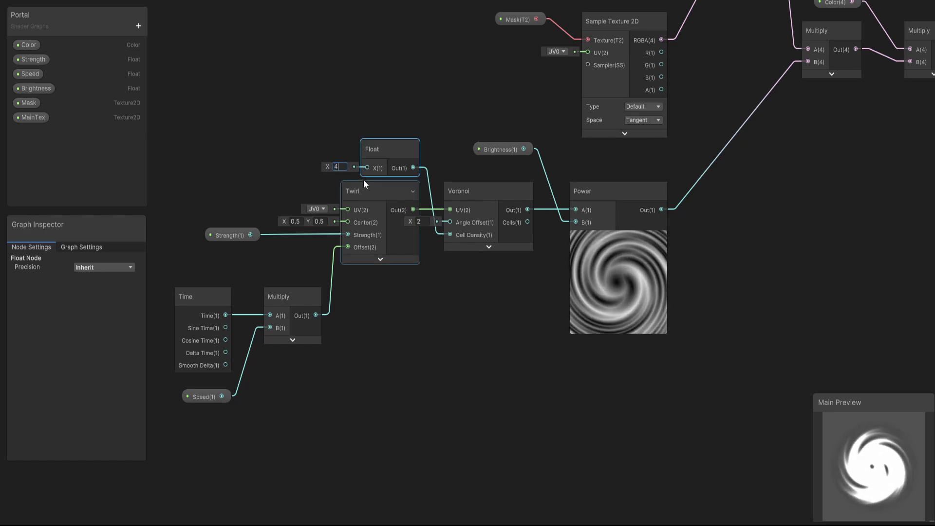
{"action": "key", "text": "BackSpace"}
{"action": "type", "text": "3"}
{"action": "left_click", "coordinate": [459, 225]}
{"action": "left_click", "coordinate": [417, 166]}
{"action": "key", "text": "BackSpace"}
{"action": "type", "text": "5"}
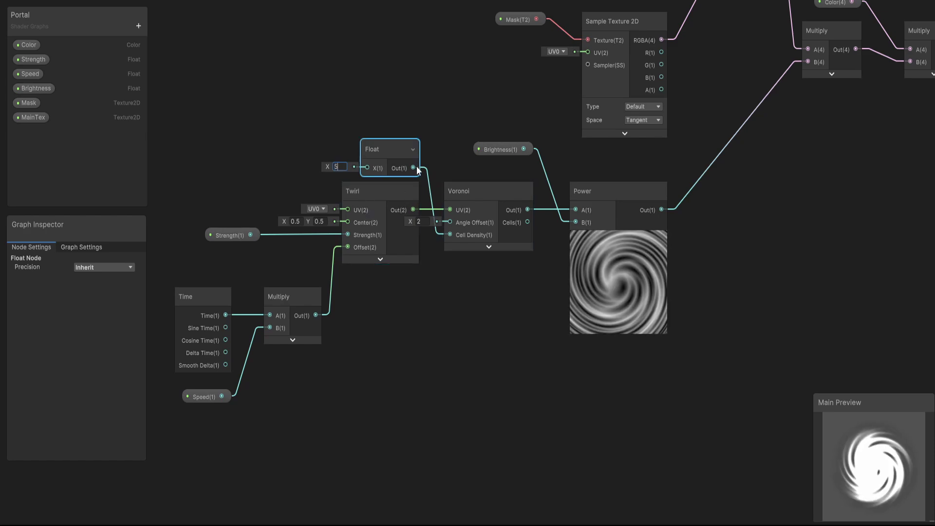
{"action": "left_click_drag", "start_coordinate": [381, 149], "coordinate": [382, 137]}
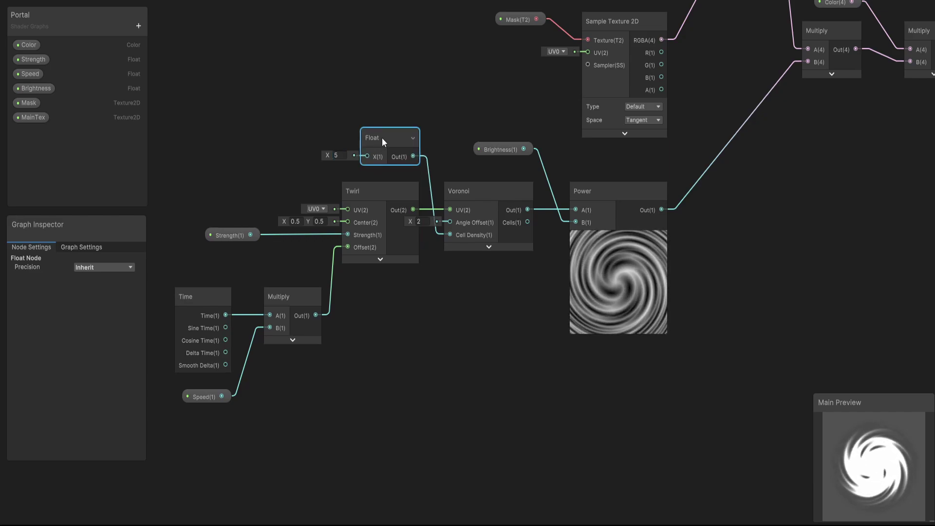
Convert the Float node to an exposed property and name it Density.
{"action": "right_click", "coordinate": [383, 138]}
{"action": "mouse_move", "coordinate": [467, 255]}
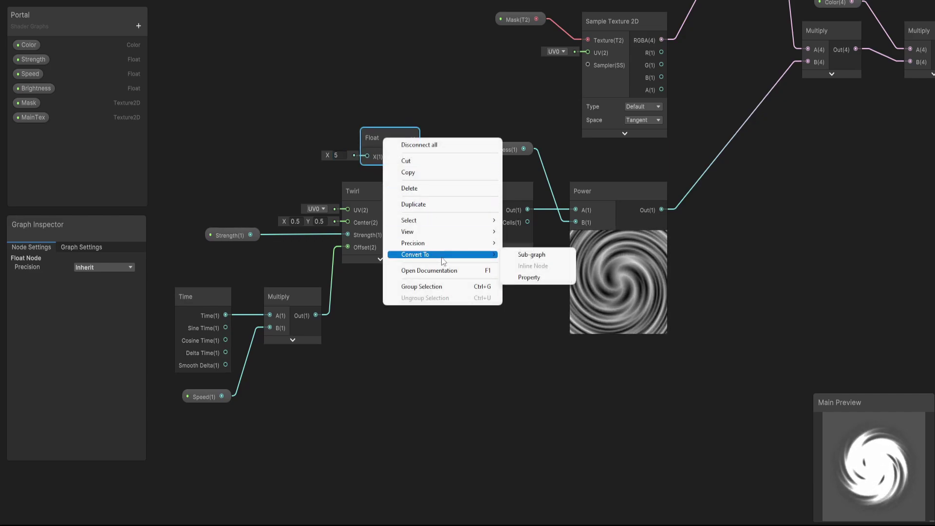
{"action": "left_click", "coordinate": [543, 281]}
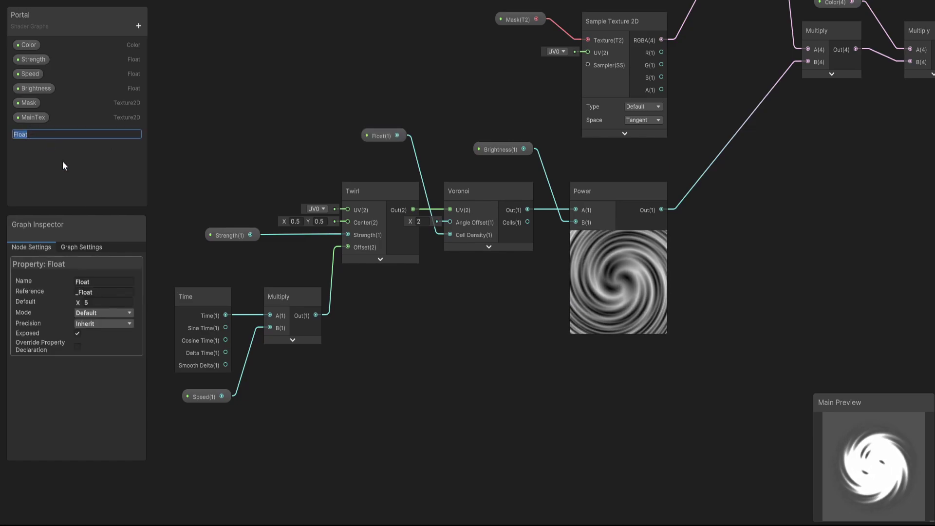
{"action": "type", "text": "Density"}
{"action": "key", "text": "Return"}
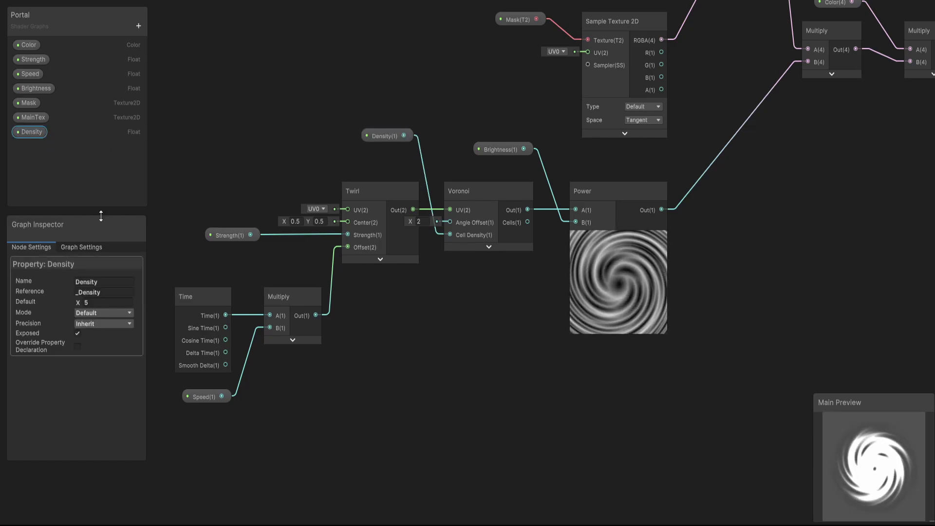
Reorder the float properties below Color as Brightness, Strength, Density and Speed.
{"action": "left_click_drag", "start_coordinate": [42, 130], "coordinate": [49, 47]}
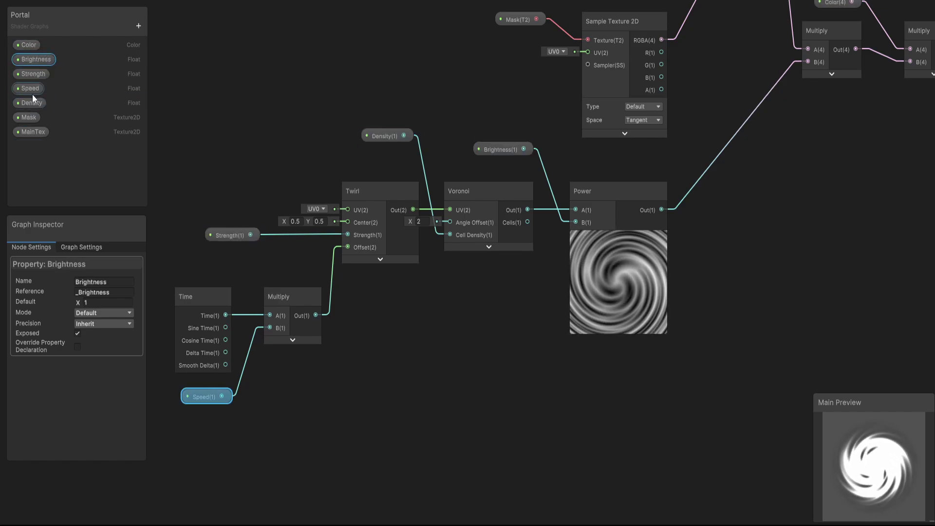
{"action": "left_click_drag", "start_coordinate": [32, 89], "coordinate": [35, 111]}
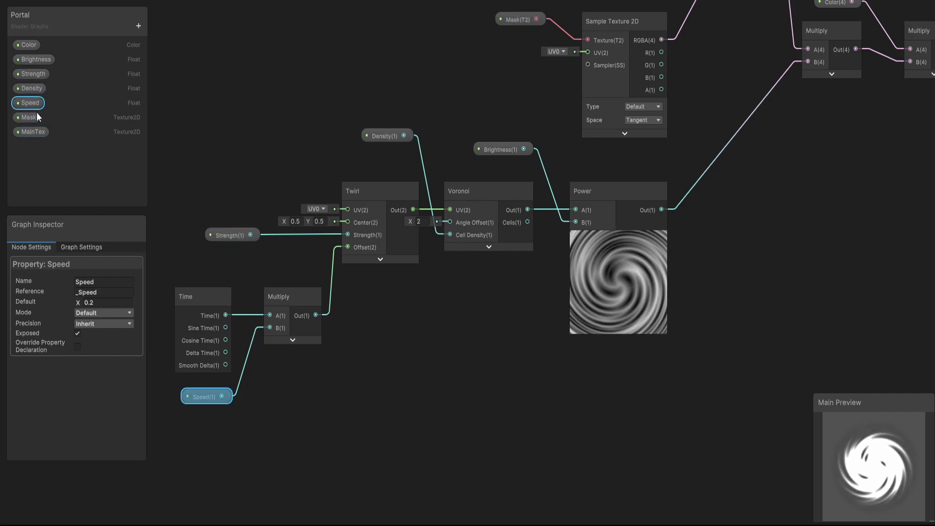
Review the complete portal graph, from the Twirl and Voronoi inputs through the MainTex and Mask textures to the Fragment outputs.
{"action": "middle_click_drag", "start_coordinate": [614, 328], "coordinate": [705, 285]}
{"action": "scroll", "coordinate": [589, 327], "scroll_direction": "down", "scroll_amount": 3}
{"action": "scroll", "coordinate": [650, 250], "scroll_direction": "up", "scroll_amount": 2}
{"action": "left_click", "coordinate": [872, 269]}
{"action": "left_click_drag", "start_coordinate": [872, 269], "coordinate": [723, 126]}
{"action": "left_click", "coordinate": [619, 263]}
{"action": "scroll", "coordinate": [572, 285], "scroll_direction": "down", "scroll_amount": 3}
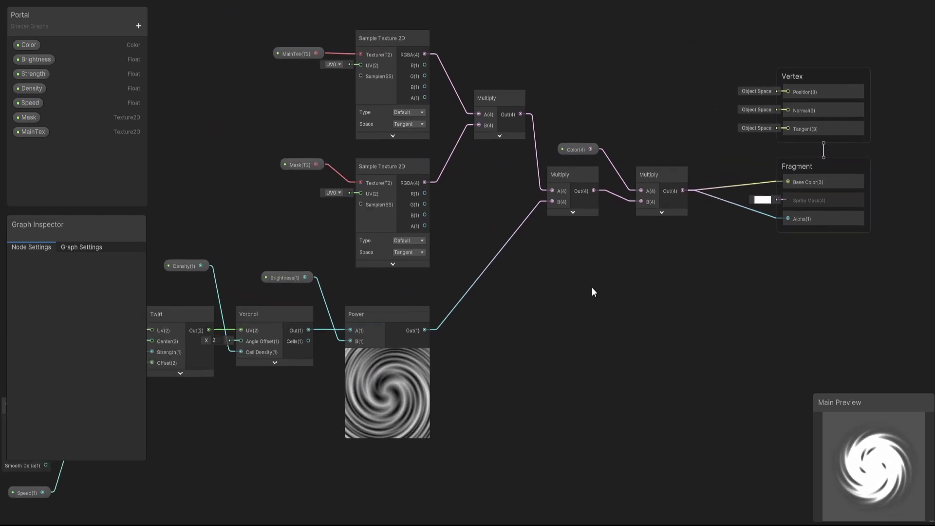
{"action": "scroll", "coordinate": [463, 361], "scroll_direction": "up", "scroll_amount": 4}
{"action": "middle_click_drag", "start_coordinate": [309, 341], "coordinate": [428, 340]}
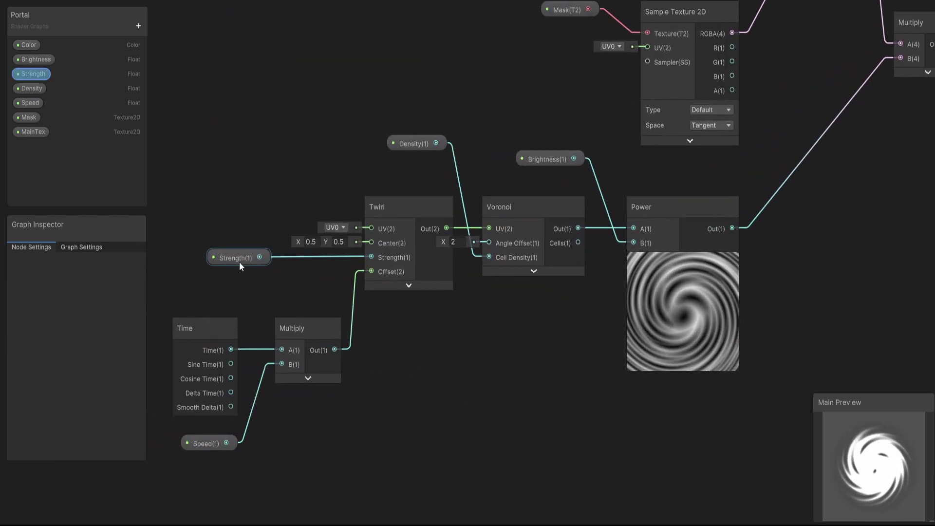
{"action": "middle_click_drag", "start_coordinate": [589, 233], "coordinate": [502, 256]}
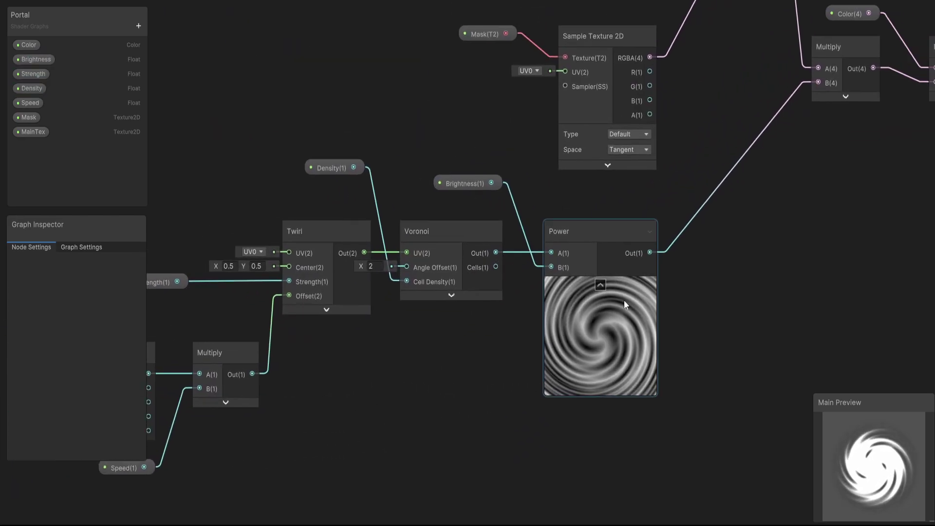
{"action": "middle_click_drag", "start_coordinate": [634, 307], "coordinate": [589, 317]}
{"action": "middle_click_drag", "start_coordinate": [522, 229], "coordinate": [378, 392]}
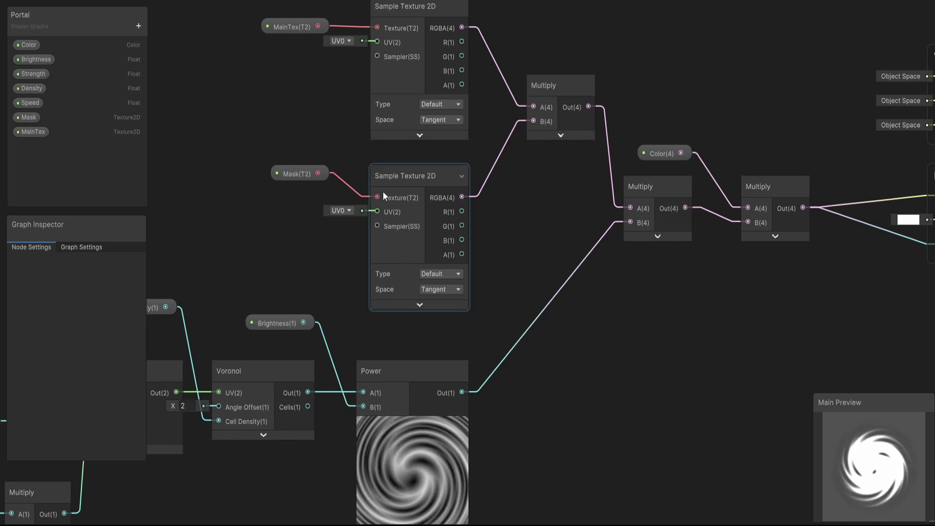
{"action": "left_click", "coordinate": [300, 173]}
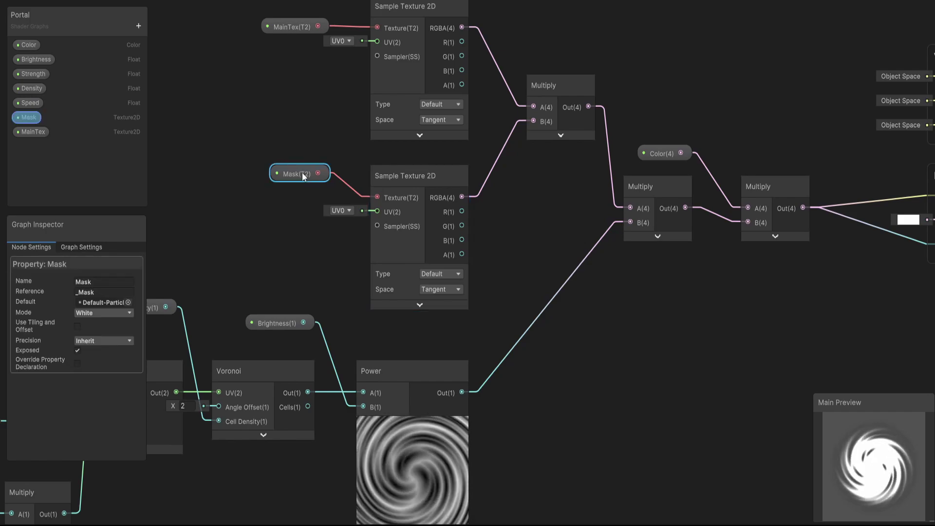
{"action": "left_click", "coordinate": [538, 237]}
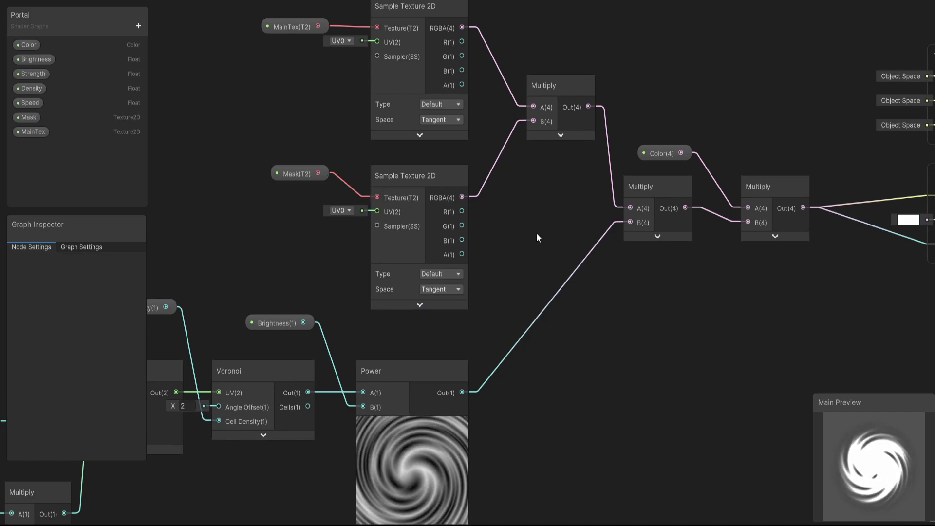
{"action": "middle_click_drag", "start_coordinate": [570, 224], "coordinate": [461, 264]}
{"action": "scroll", "coordinate": [461, 264], "scroll_direction": "down", "scroll_amount": 2}
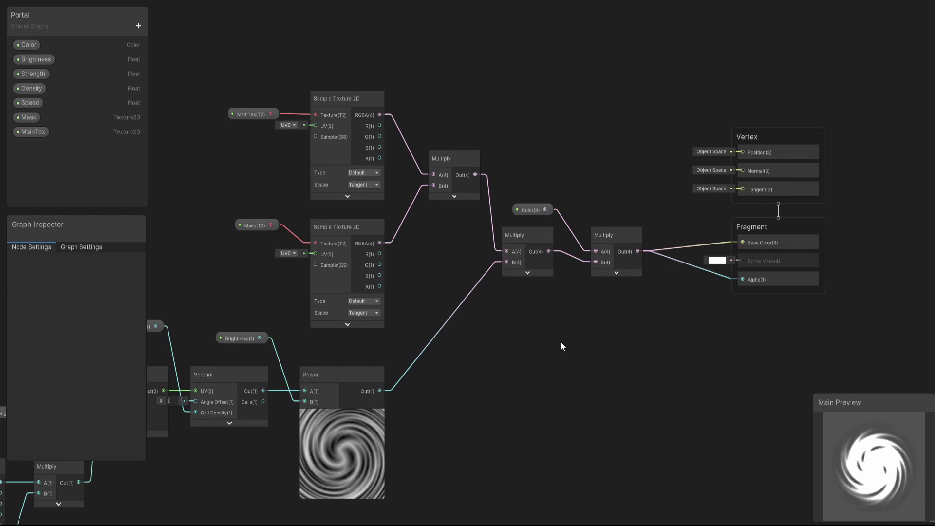
Try a red (236, 22, 22) HDR default for the Color property and set it back to white.
{"action": "left_click", "coordinate": [547, 211]}
{"action": "left_click", "coordinate": [28, 44]}
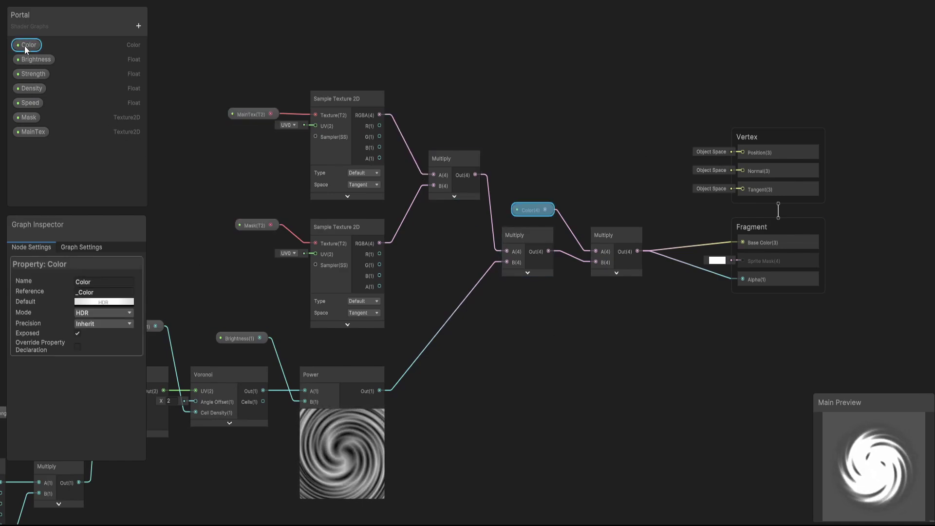
{"action": "left_click", "coordinate": [116, 301]}
{"action": "left_click_drag", "start_coordinate": [161, 322], "coordinate": [185, 320]}
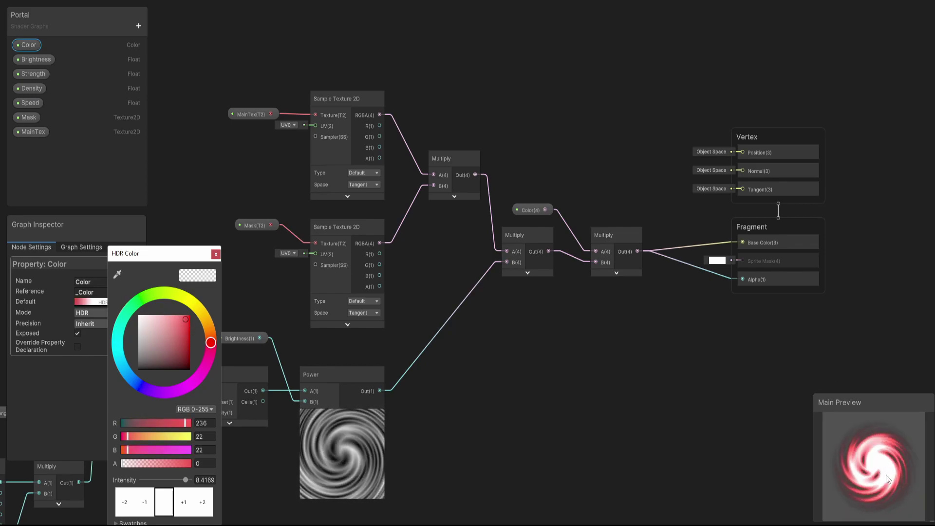
{"action": "left_click_drag", "start_coordinate": [178, 320], "coordinate": [139, 316]}
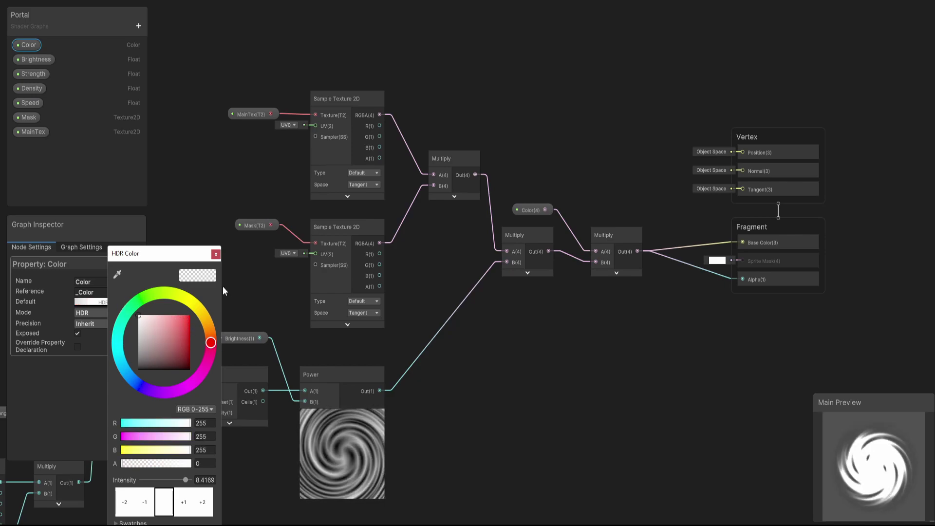
{"action": "left_click", "coordinate": [216, 254]}
Set the Brightness property's default value to 2.
{"action": "left_click", "coordinate": [41, 90]}
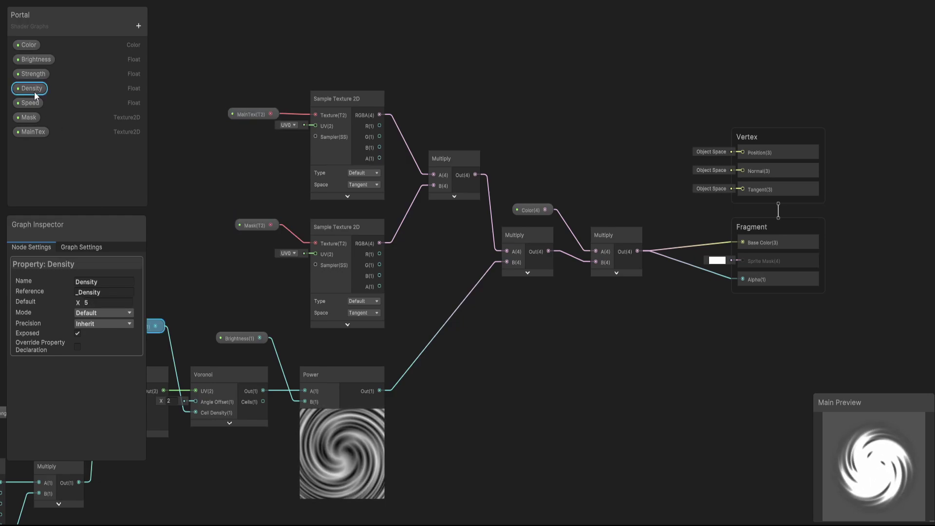
{"action": "left_click", "coordinate": [33, 61]}
{"action": "left_click", "coordinate": [117, 302]}
{"action": "type", "text": "2"}
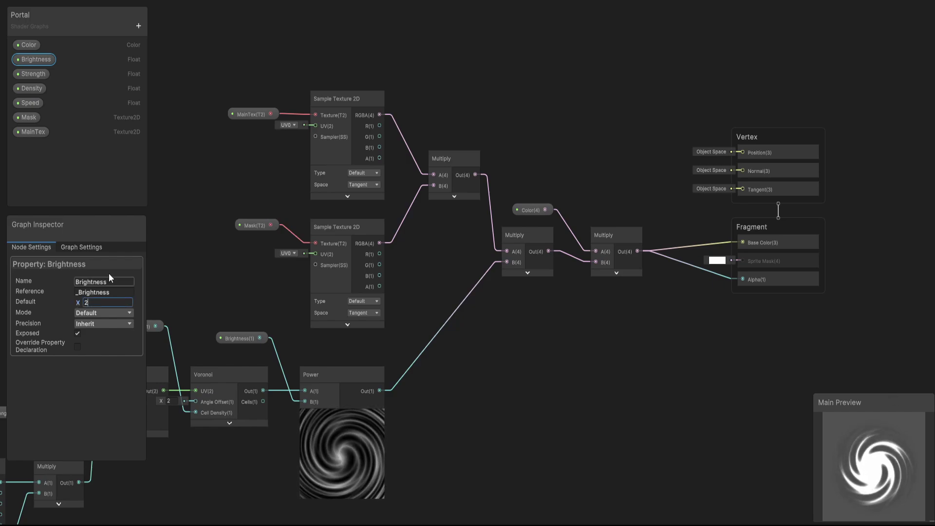
{"action": "scroll", "coordinate": [598, 222], "scroll_direction": "down", "scroll_amount": 5}
{"action": "scroll", "coordinate": [555, 276], "scroll_direction": "up", "scroll_amount": 2}
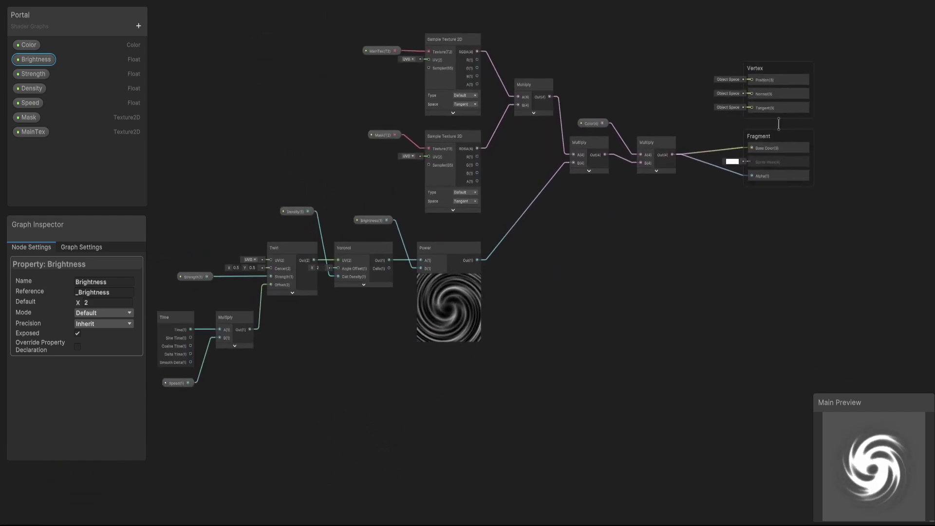
{"action": "left_click", "coordinate": [271, 143]}
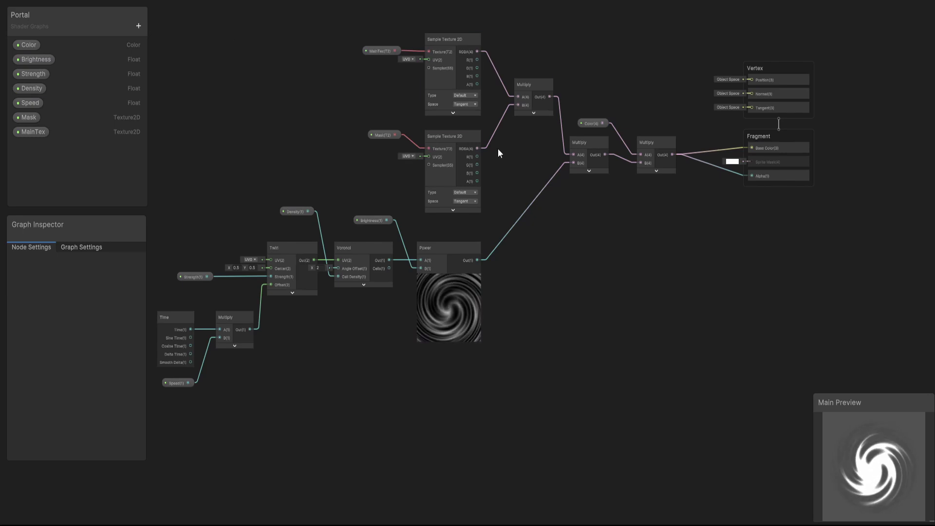
Return to the scene and add a 2D Square sprite named Portal 1.
{"action": "left_click", "coordinate": [73, 0]}
{"action": "left_click", "coordinate": [92, 0]}
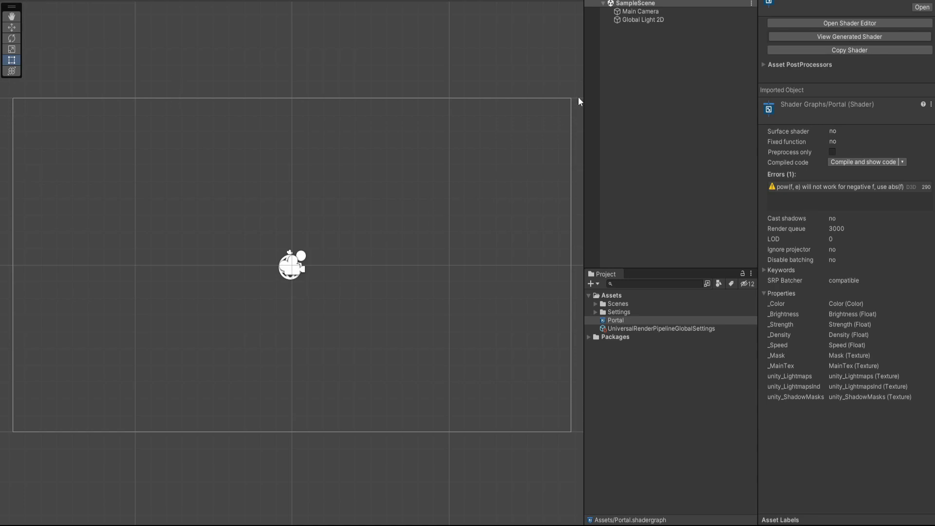
{"action": "left_click", "coordinate": [677, 49]}
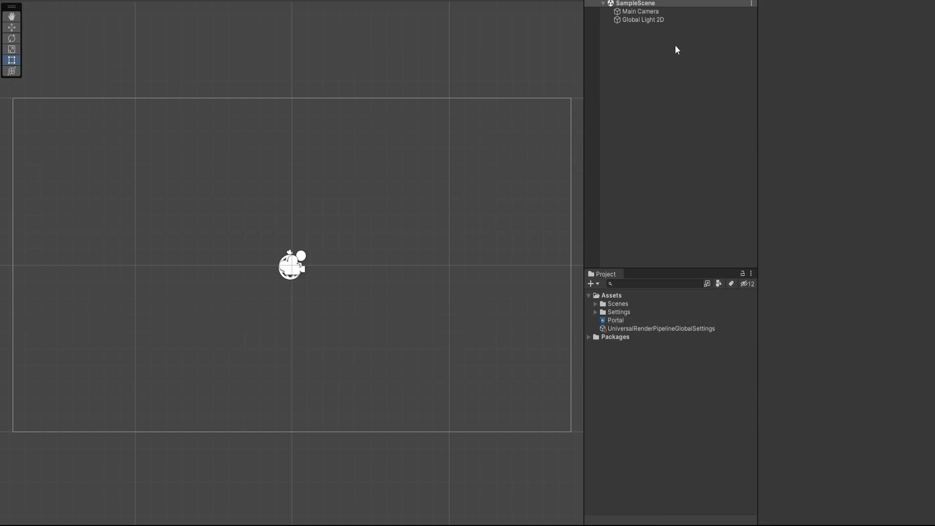
{"action": "right_click", "coordinate": [645, 83]}
{"action": "mouse_move", "coordinate": [692, 222]}
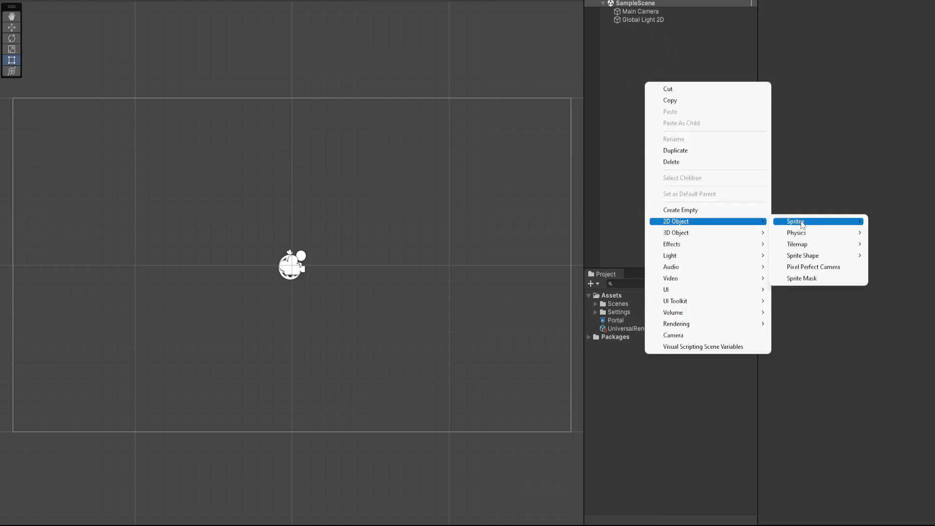
{"action": "mouse_move", "coordinate": [801, 224]}
{"action": "left_click", "coordinate": [725, 235]}
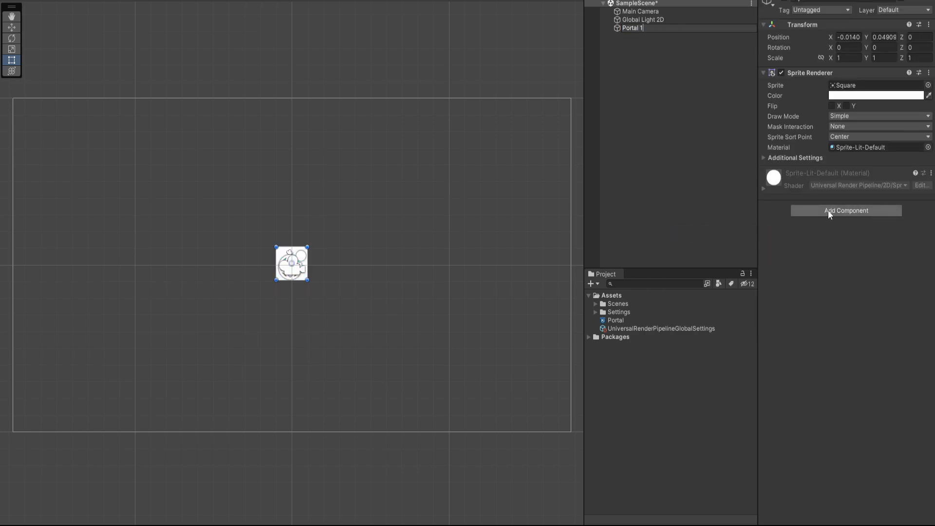
{"action": "key", "text": "Return"}
Set Portal 1's X position to -3 and its X and Y scale to 2.
{"action": "left_click", "coordinate": [848, 37]}
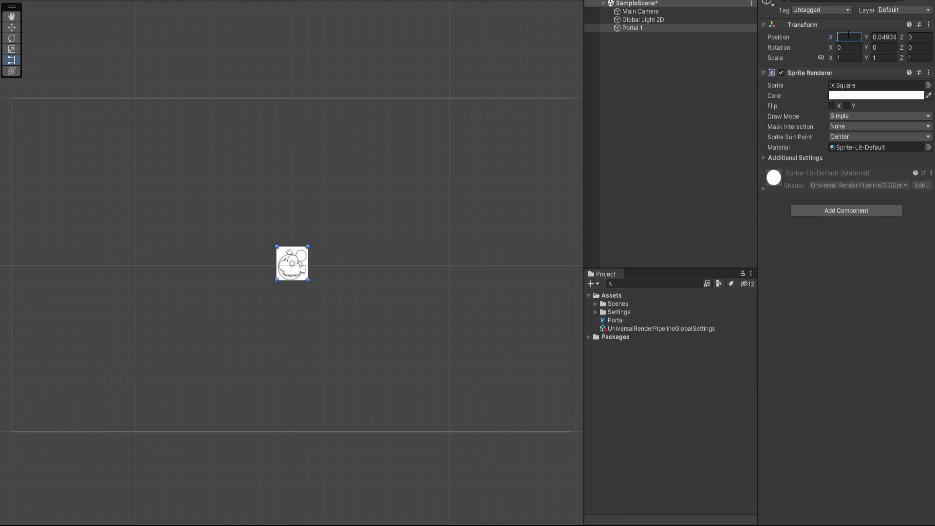
{"action": "type", "text": "-3"}
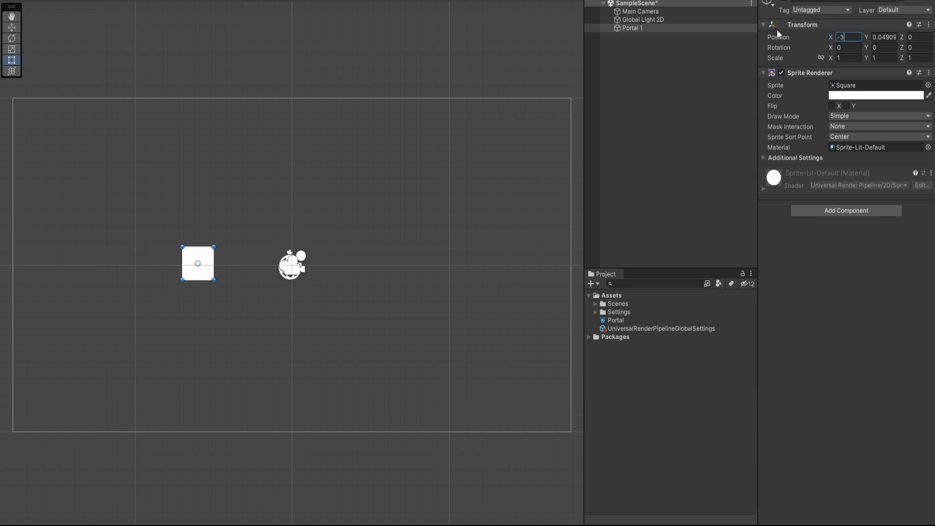
{"action": "type", "text": "3"}
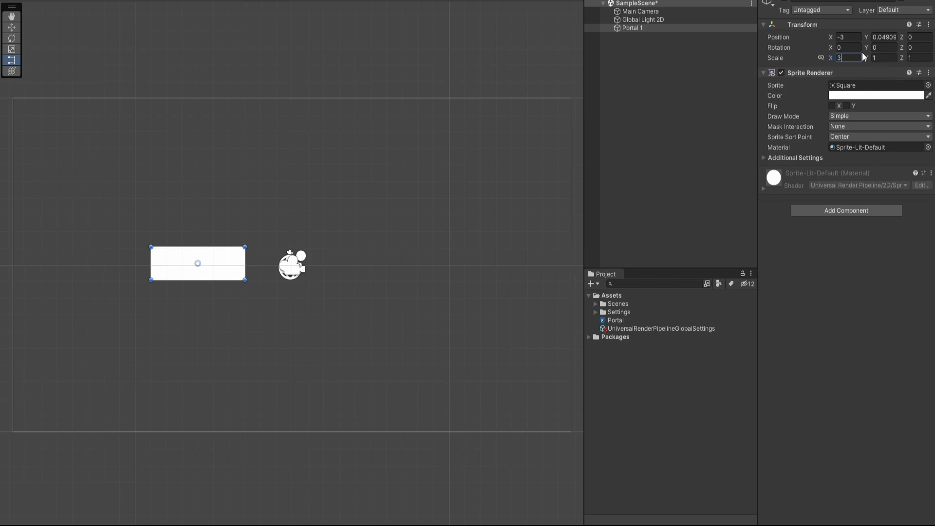
{"action": "type", "text": "2"}
{"action": "key", "text": "Tab"}
{"action": "type", "text": "2"}
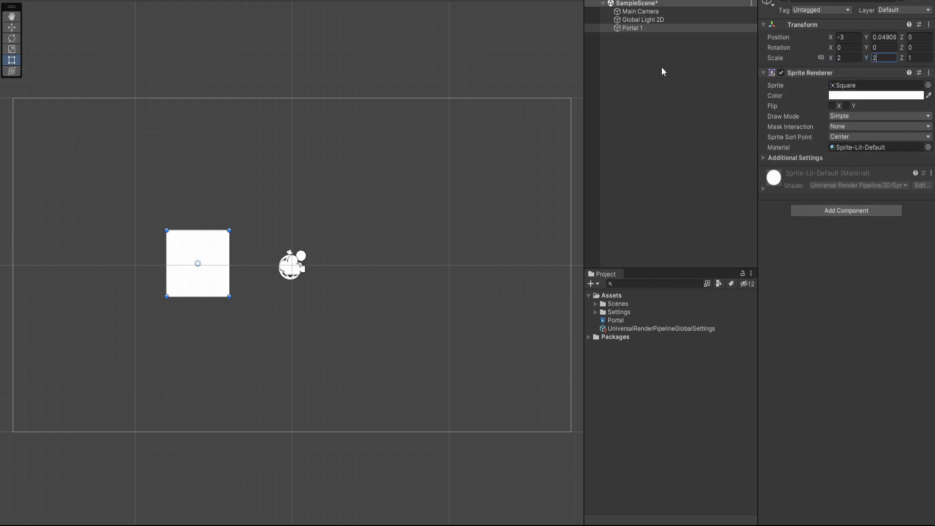
Create a material from the Portal shader graph and apply it to the Portal 1 sprite.
{"action": "right_click", "coordinate": [607, 319]}
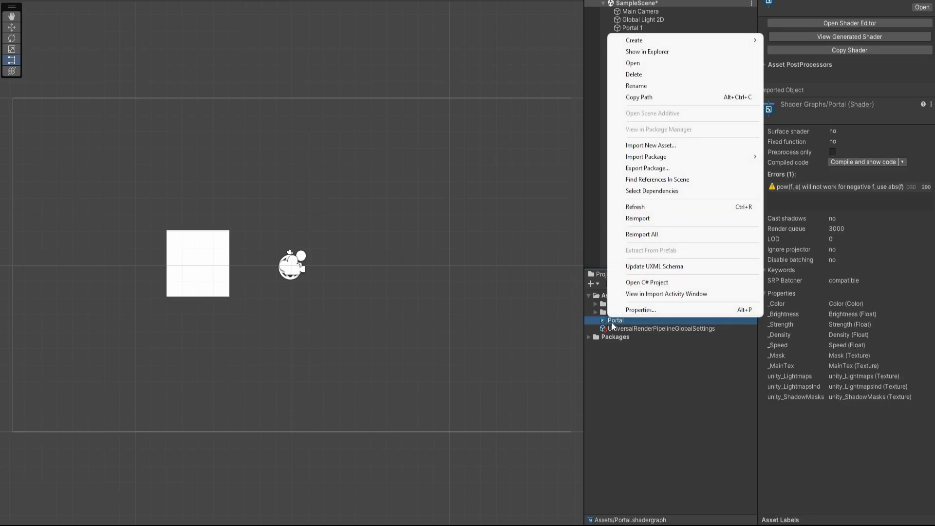
{"action": "mouse_move", "coordinate": [659, 41]}
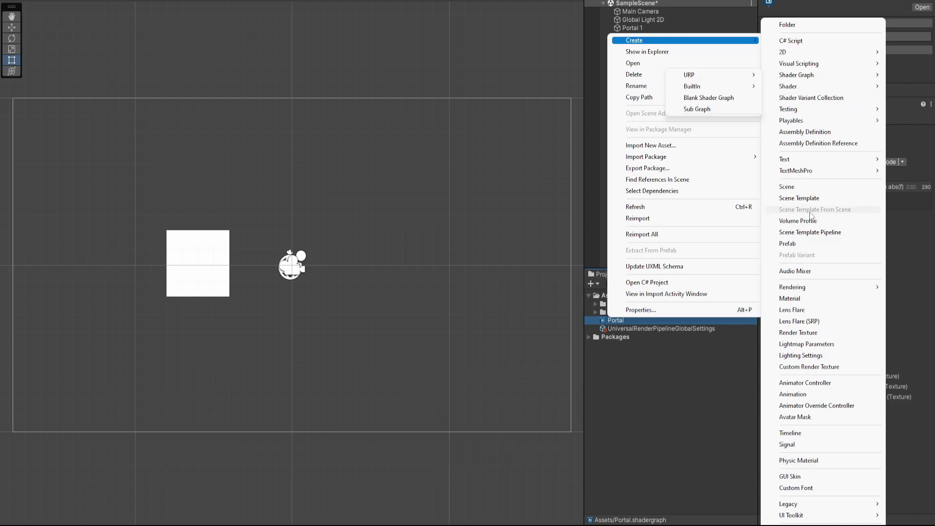
{"action": "left_click", "coordinate": [805, 298]}
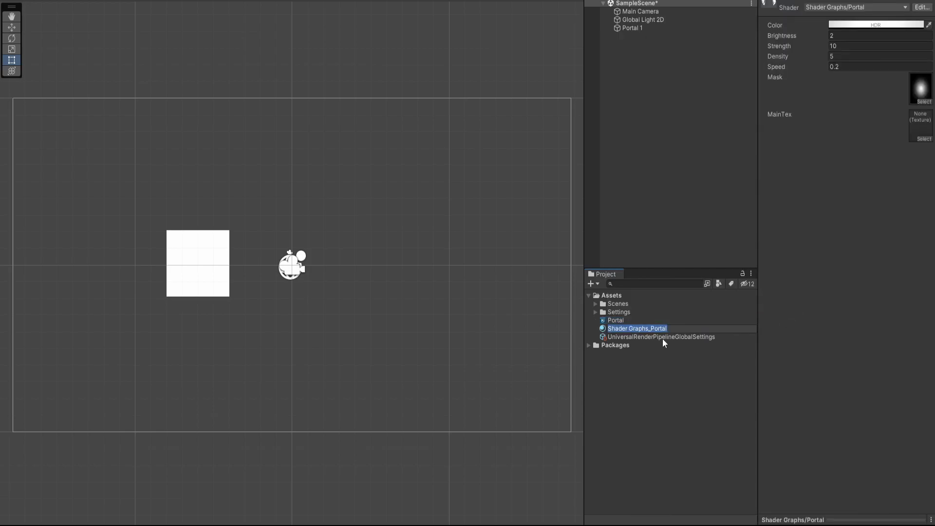
{"action": "key", "text": "Return"}
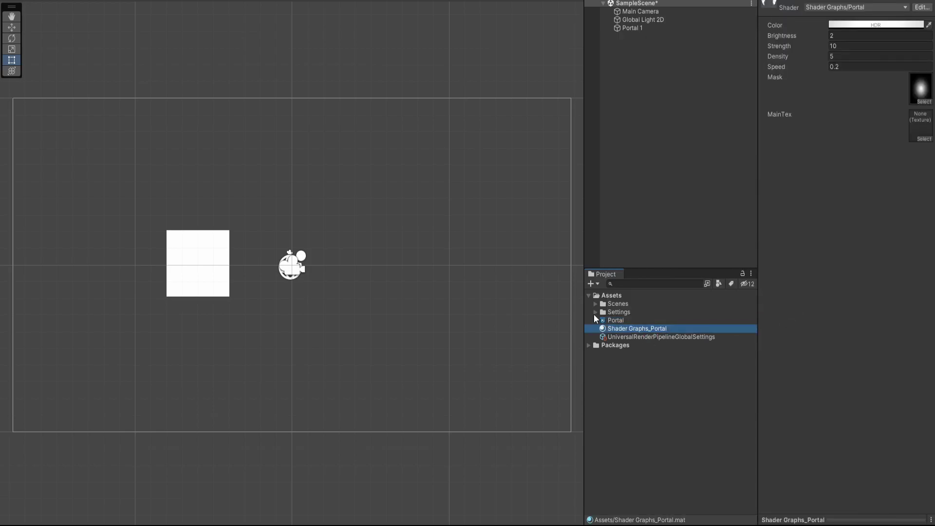
{"action": "left_click_drag", "start_coordinate": [621, 332], "coordinate": [204, 271]}
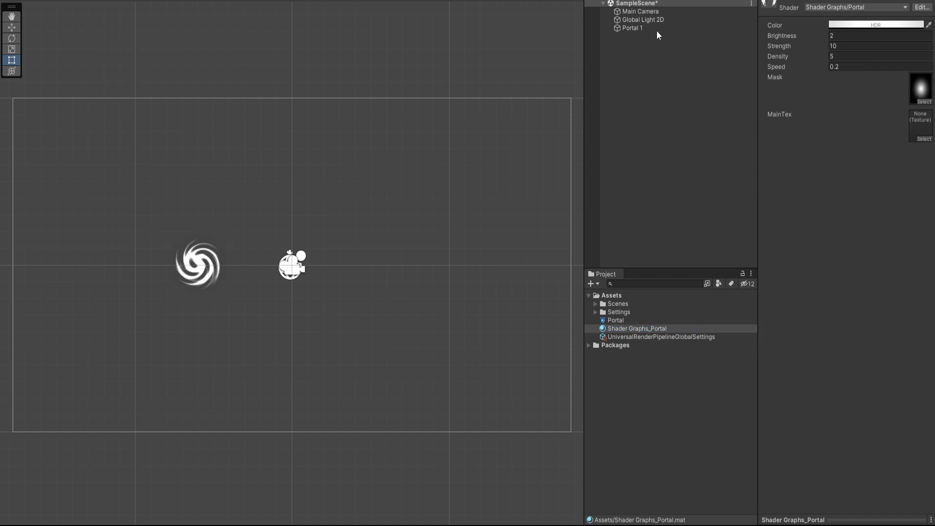
{"action": "left_click", "coordinate": [639, 28]}
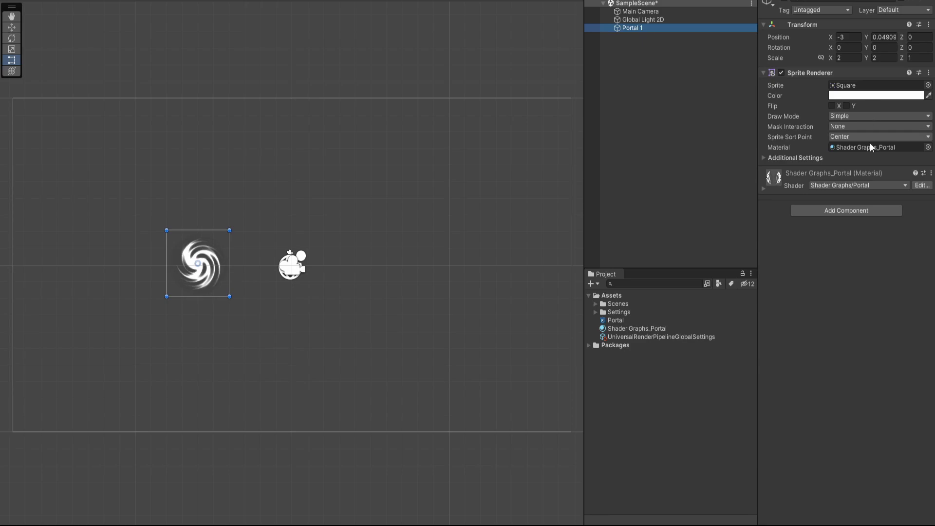
{"action": "left_click", "coordinate": [764, 188]}
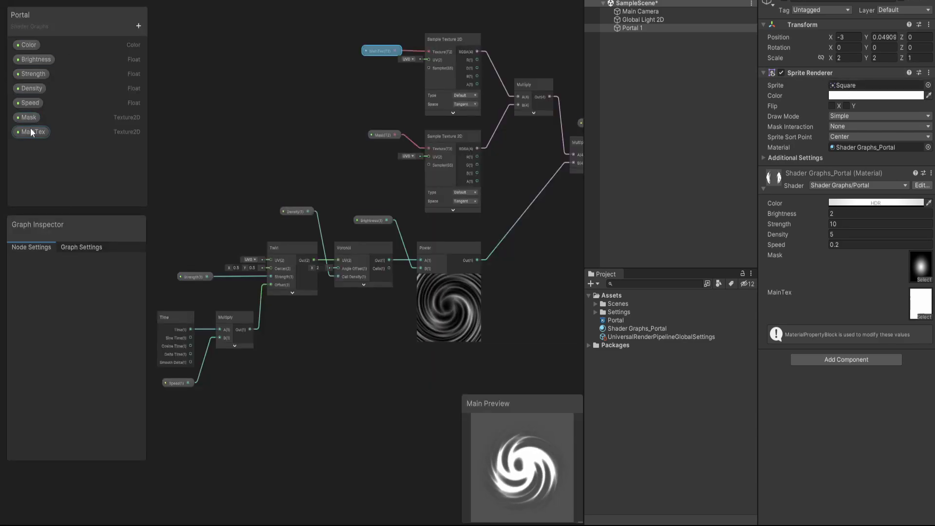
Try renaming the shader graph's MainTex property to MainText.
{"action": "left_click", "coordinate": [32, 132]}
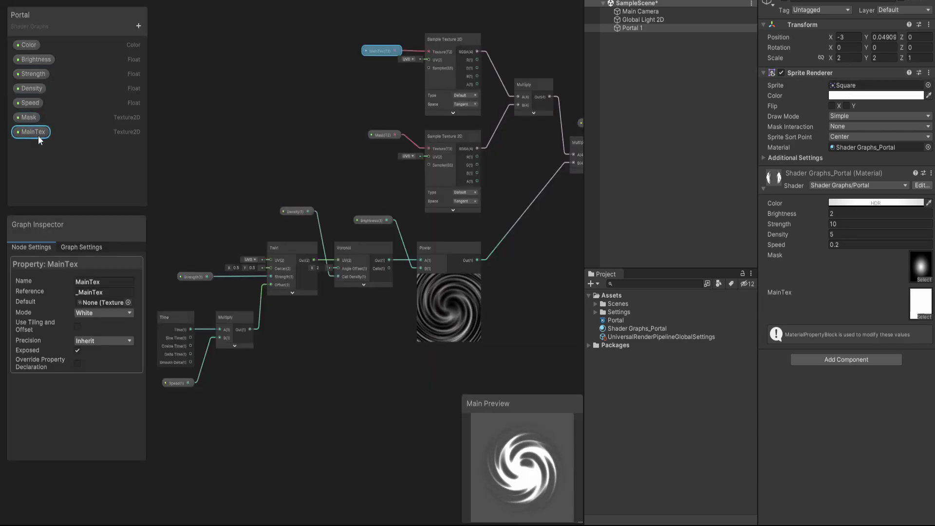
{"action": "left_click", "coordinate": [128, 284]}
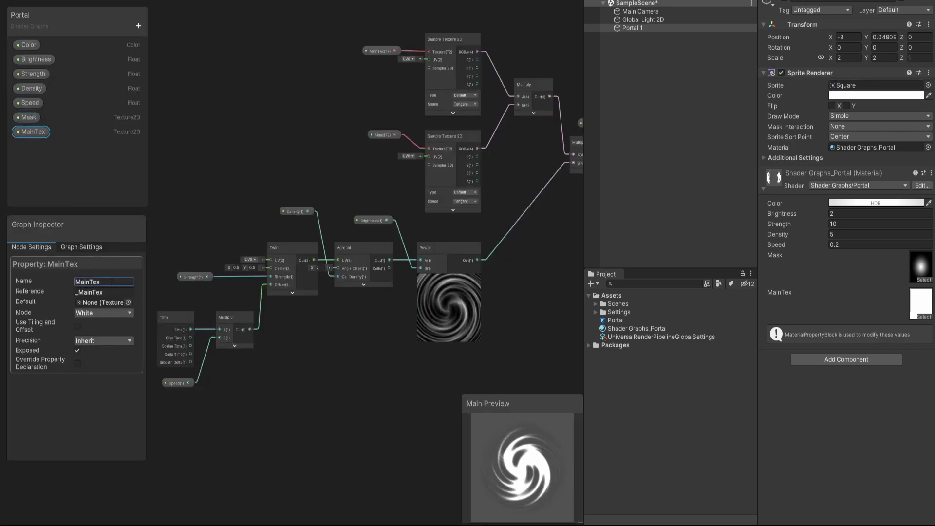
{"action": "type", "text": "t"}
{"action": "left_click", "coordinate": [122, 293]}
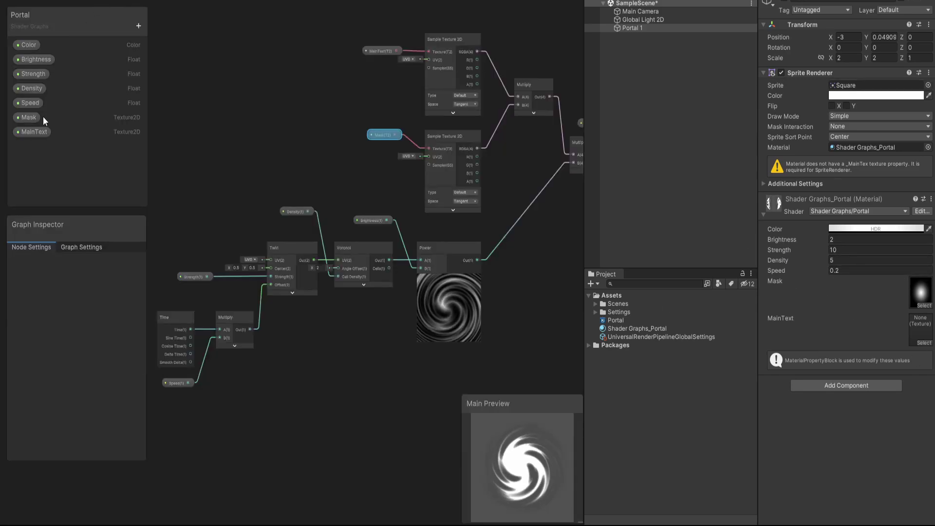
Rename the MainText texture property back to MainTex.
{"action": "left_click", "coordinate": [34, 132]}
{"action": "left_click", "coordinate": [121, 281]}
{"action": "type", "text": "MainText"}
{"action": "key", "text": "Return"}
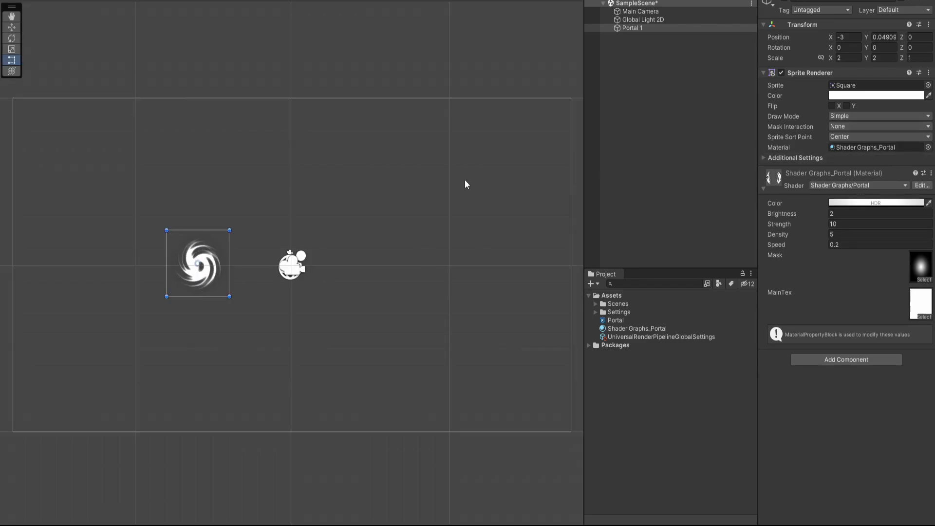
Rename the Shader Graphs_Portal material as Purple Portal.
{"action": "scroll", "coordinate": [211, 278], "scroll_direction": "up", "scroll_amount": 2}
{"action": "scroll", "coordinate": [211, 278], "scroll_direction": "down", "scroll_amount": 2}
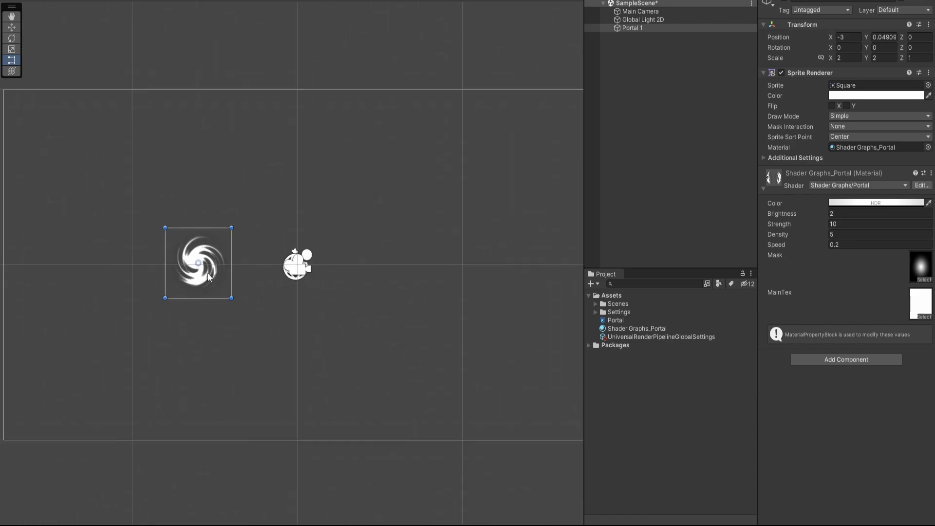
{"action": "left_click", "coordinate": [639, 332]}
{"action": "left_click", "coordinate": [639, 332]}
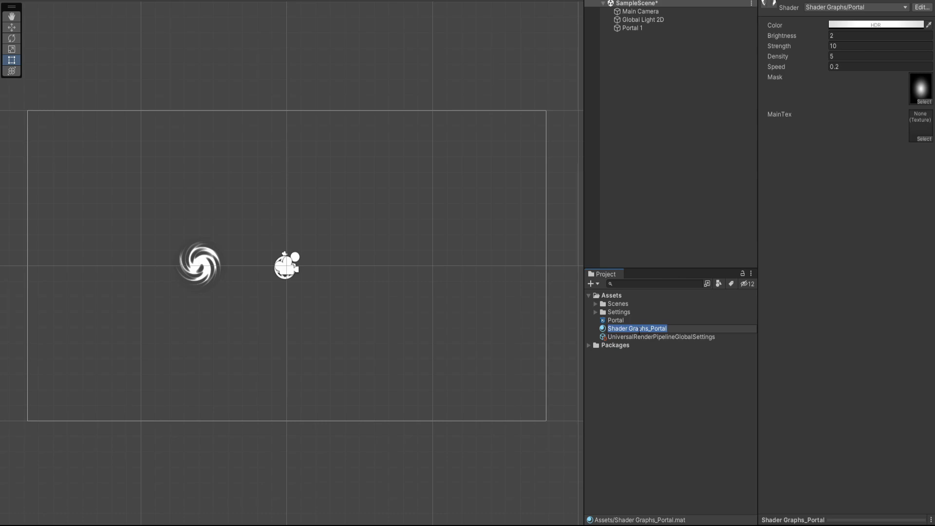
{"action": "type", "text": "Purple Port"}
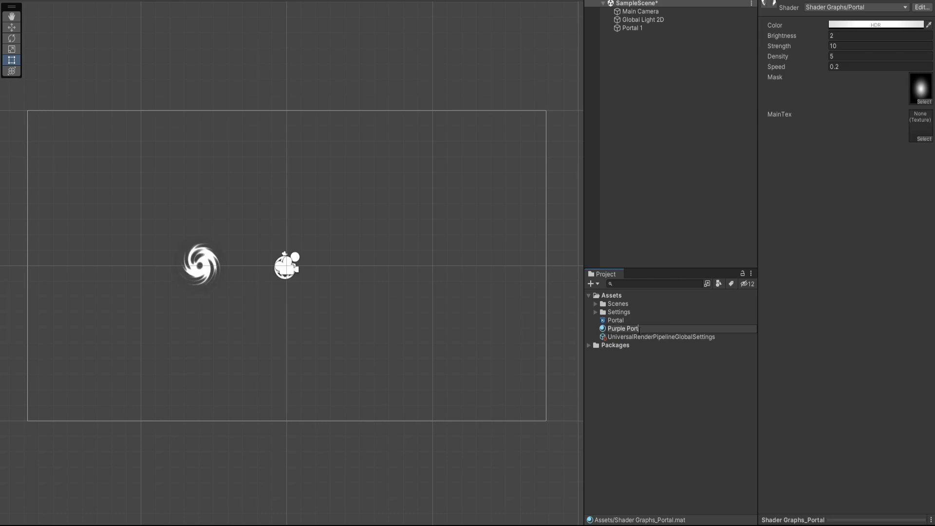
{"action": "type", "text": "al"}
{"action": "key", "text": "Return"}
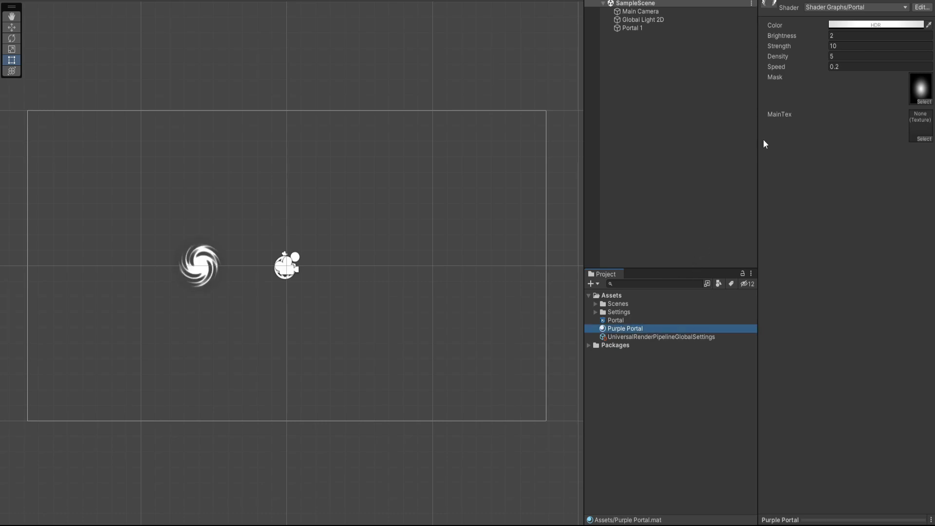
Set the Purple Portal material's HDR color to a vivid purple with RGB 159, 27, 246.
{"action": "left_click", "coordinate": [852, 26]}
{"action": "left_click", "coordinate": [900, 149]}
{"action": "left_click_drag", "start_coordinate": [887, 88], "coordinate": [895, 82]}
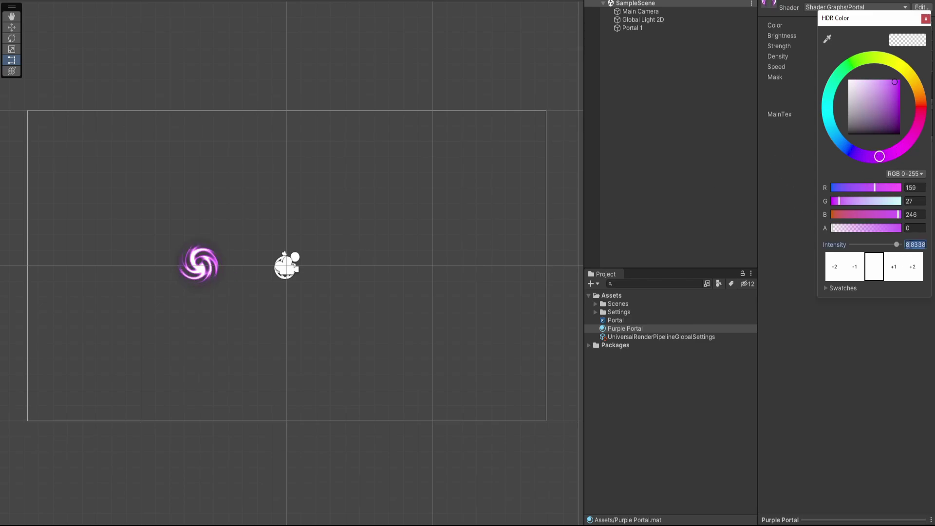
{"action": "left_click", "coordinate": [927, 19]}
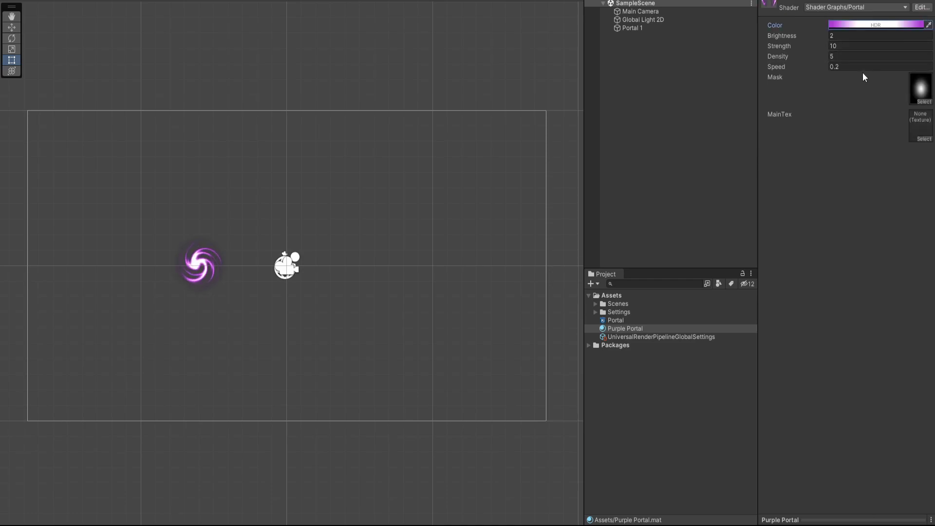
Set the Purple Portal material's Brightness to 1.5 and its Strength to 25.
{"action": "left_click", "coordinate": [837, 34]}
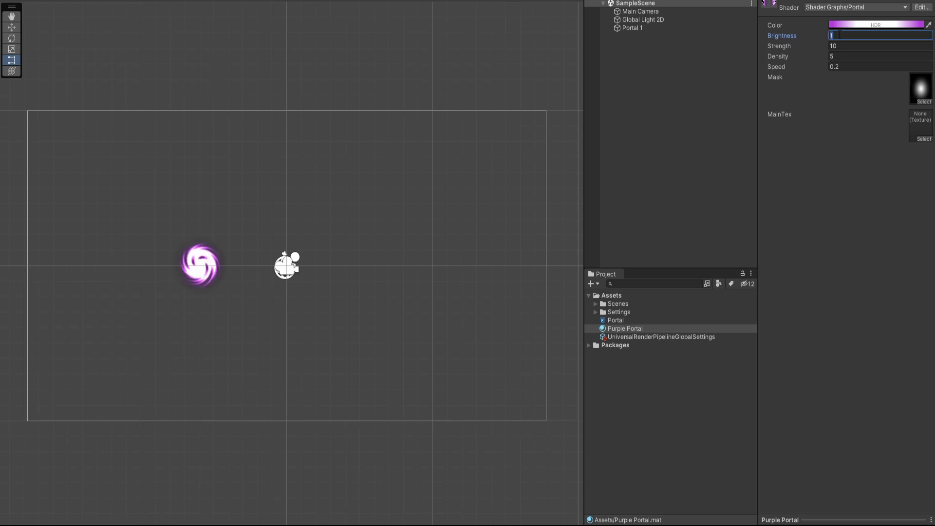
{"action": "key", "text": "Tab"}
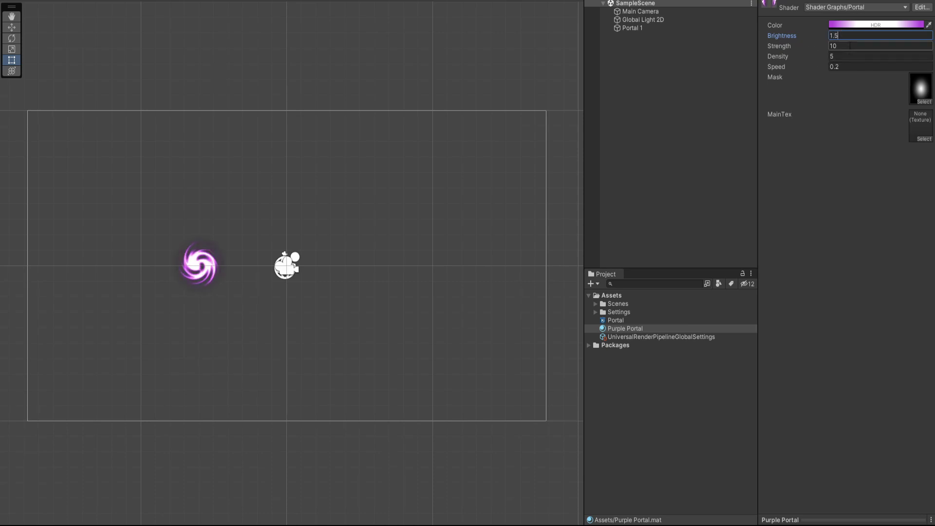
{"action": "left_click_drag", "start_coordinate": [807, 51], "coordinate": [877, 57]}
{"action": "left_click", "coordinate": [878, 46]}
{"action": "type", "text": "25"}
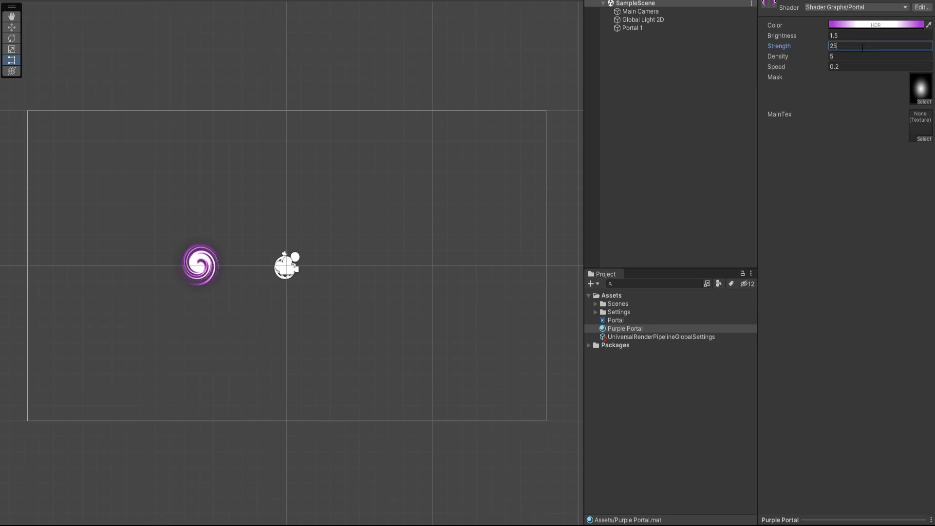
Try different Density values on the Purple Portal material and settle on 3.
{"action": "left_click", "coordinate": [860, 56]}
{"action": "type", "text": "10"}
{"action": "key", "text": "Return"}
{"action": "type", "text": "2"}
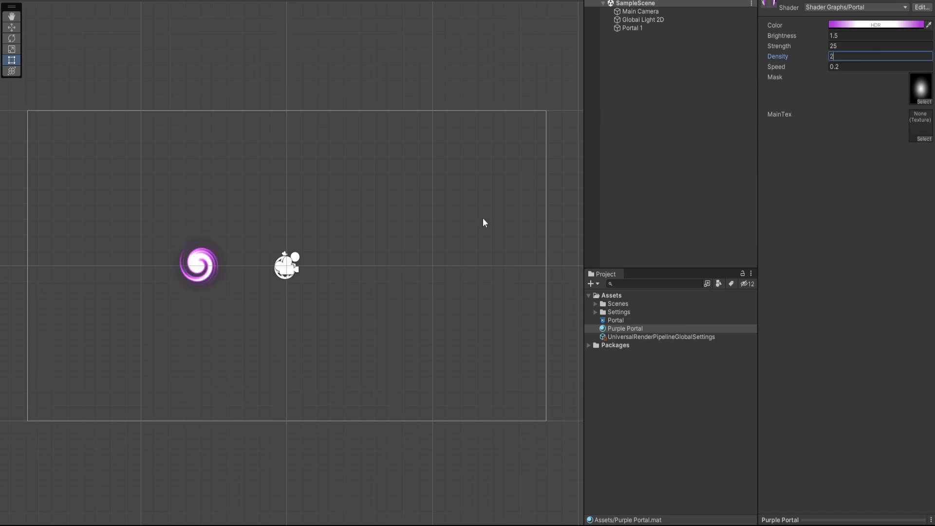
{"action": "key", "text": "BackSpace"}
{"action": "type", "text": "3"}
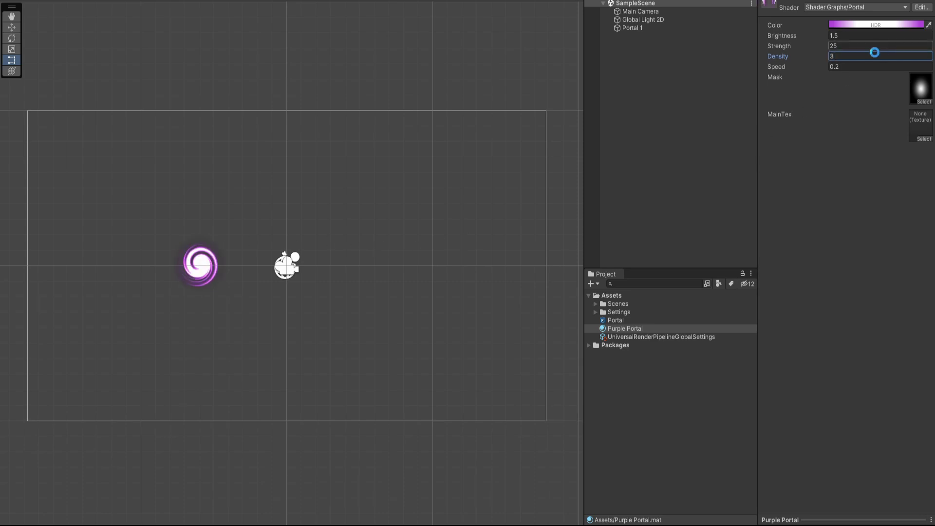
{"action": "key", "text": "Tab"}
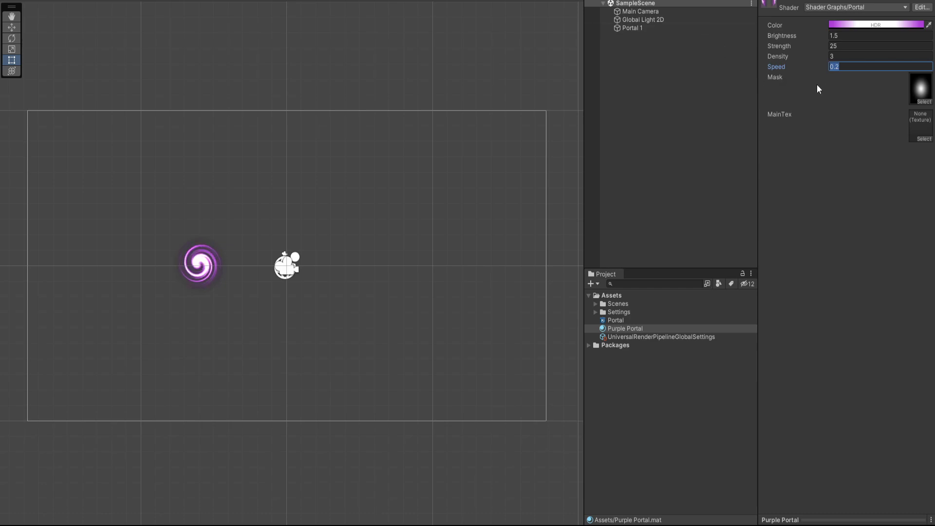
{"action": "left_click", "coordinate": [840, 186]}
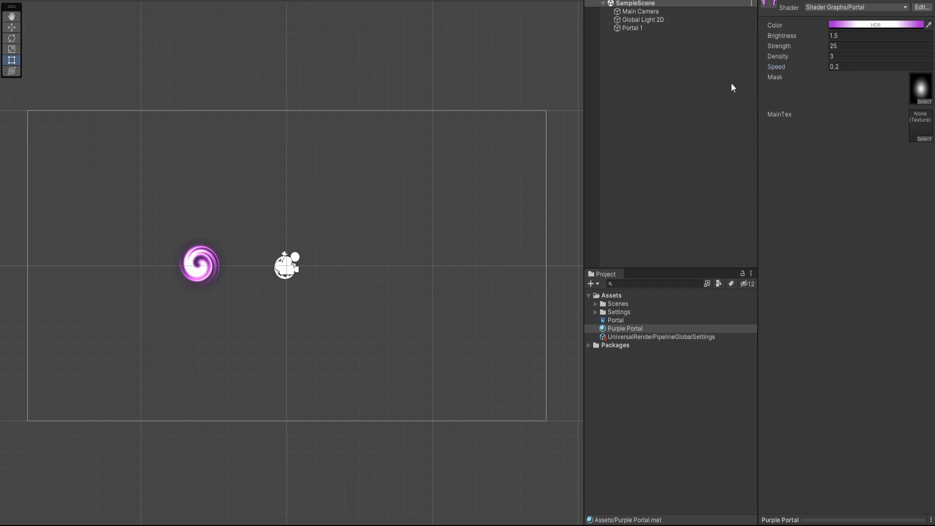
Duplicate the Purple Portal material and name the copy Orange Portal.
{"action": "left_click", "coordinate": [607, 329]}
{"action": "key", "text": "ctrl+d"}
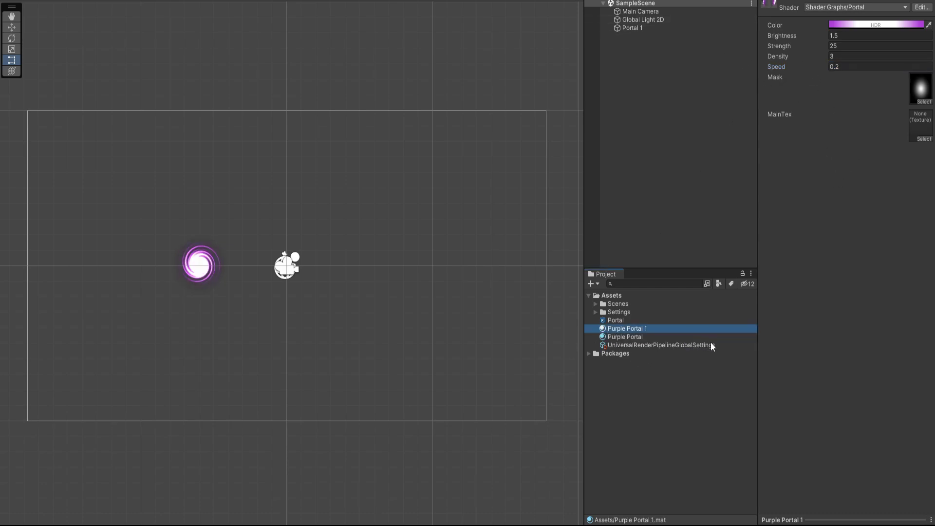
{"action": "key", "text": "F2"}
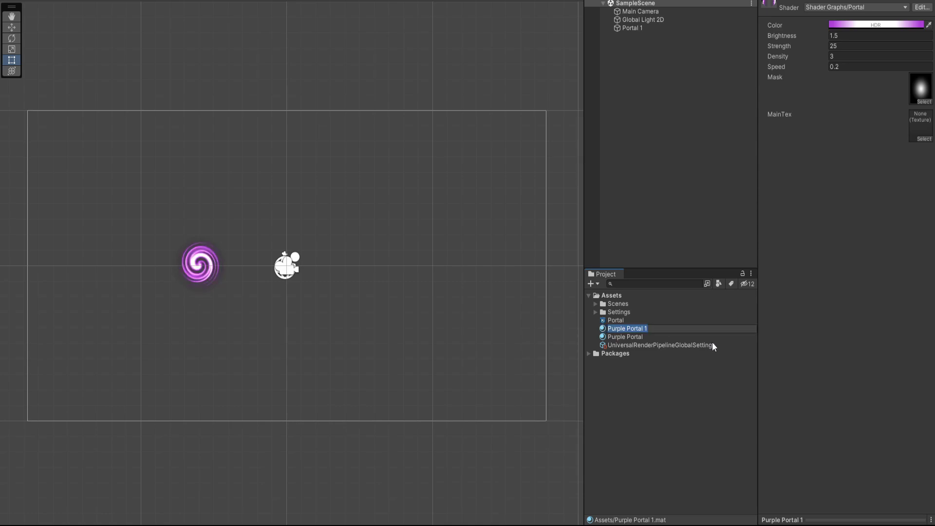
{"action": "type", "text": "Red"}
{"action": "key", "text": "BackSpace"}
{"action": "key", "text": "BackSpace"}
{"action": "key", "text": "BackSpace"}
{"action": "key", "text": "BackSpace"}
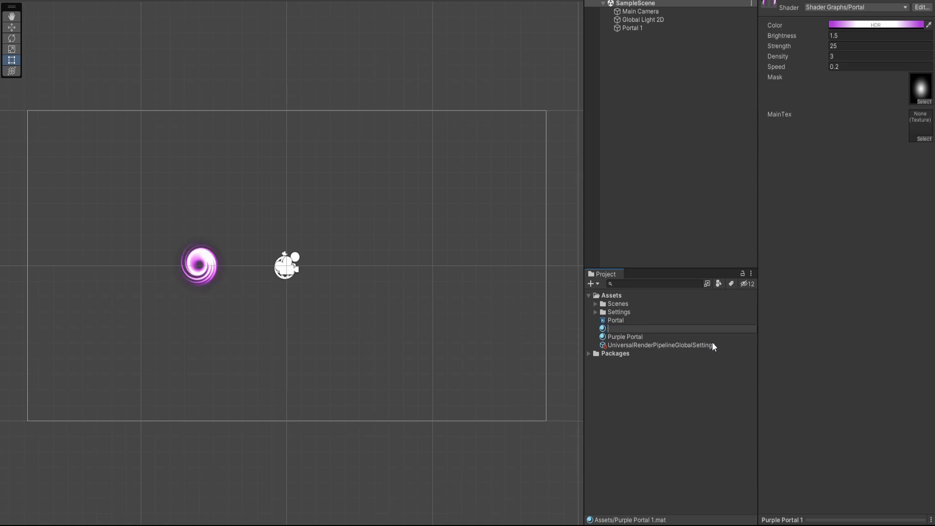
{"action": "type", "text": "Or"}
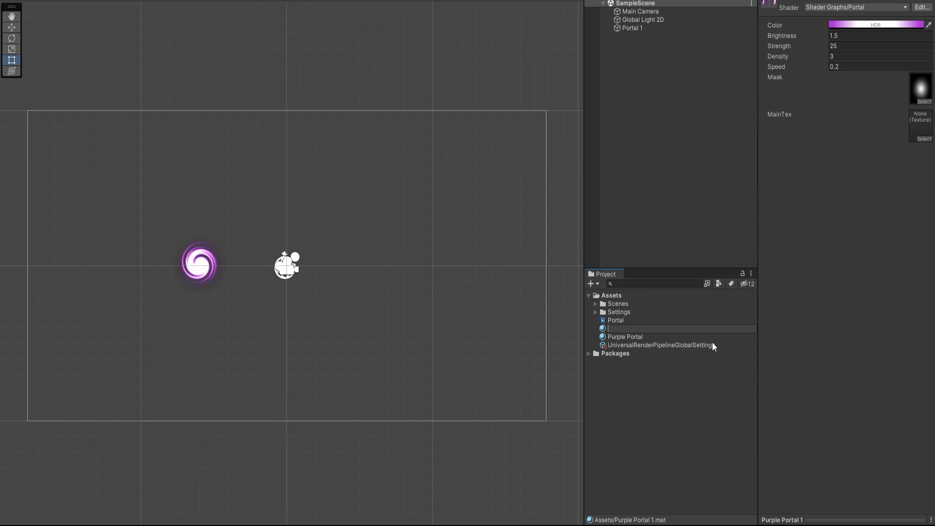
{"action": "type", "text": "ange Portal"}
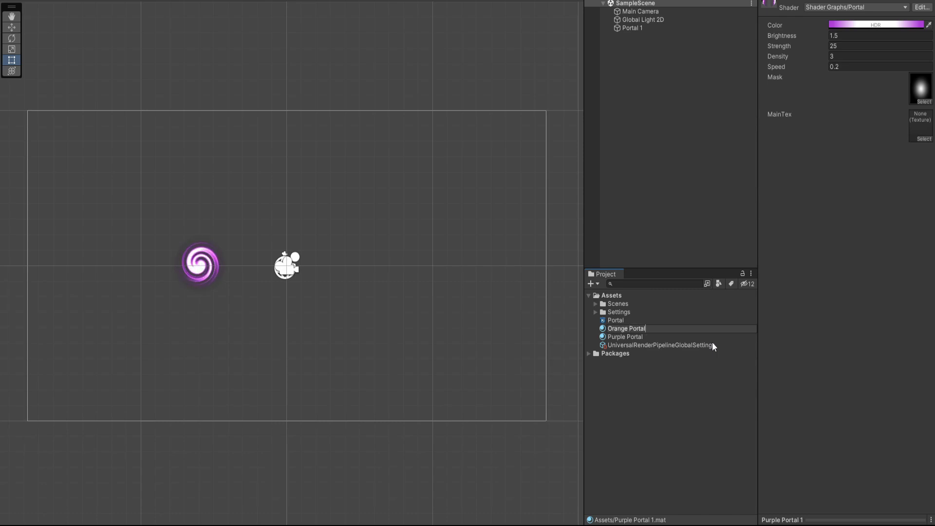
{"action": "key", "text": "Return"}
Set the Orange Portal material's HDR color to an orange-red with RGB 251, 63, 37.
{"action": "left_click", "coordinate": [844, 26]}
{"action": "left_click_drag", "start_coordinate": [921, 131], "coordinate": [929, 102]}
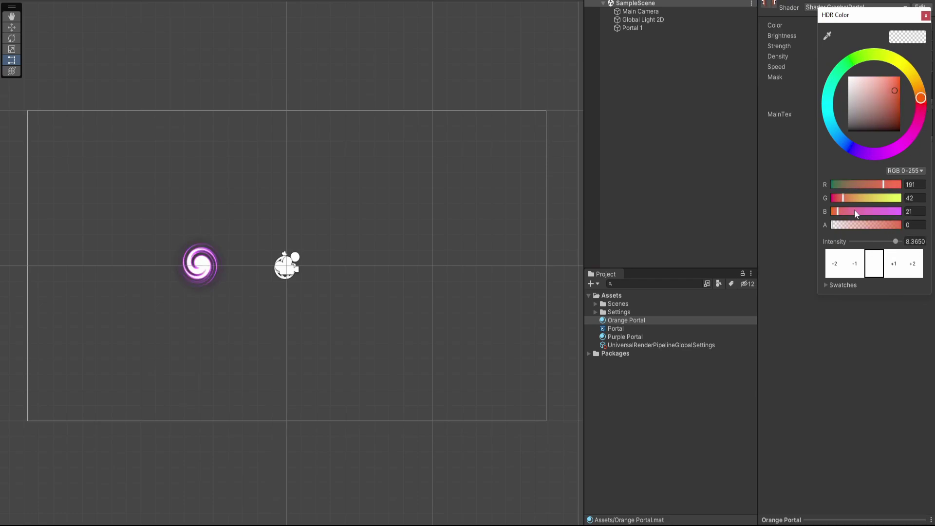
{"action": "left_click_drag", "start_coordinate": [898, 115], "coordinate": [893, 78]}
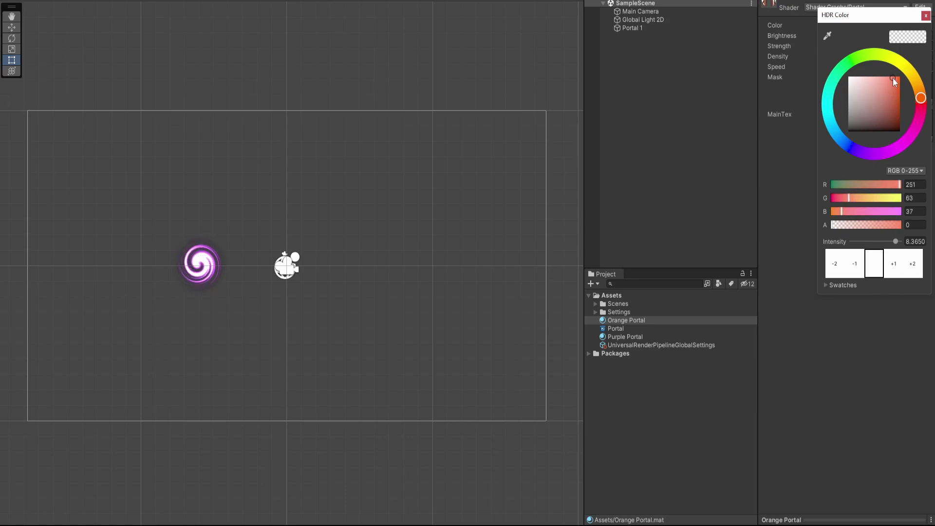
{"action": "left_click", "coordinate": [926, 16]}
Duplicate the Portal 1 object in the scene and name the copy Portal 2.
{"action": "left_click", "coordinate": [682, 28]}
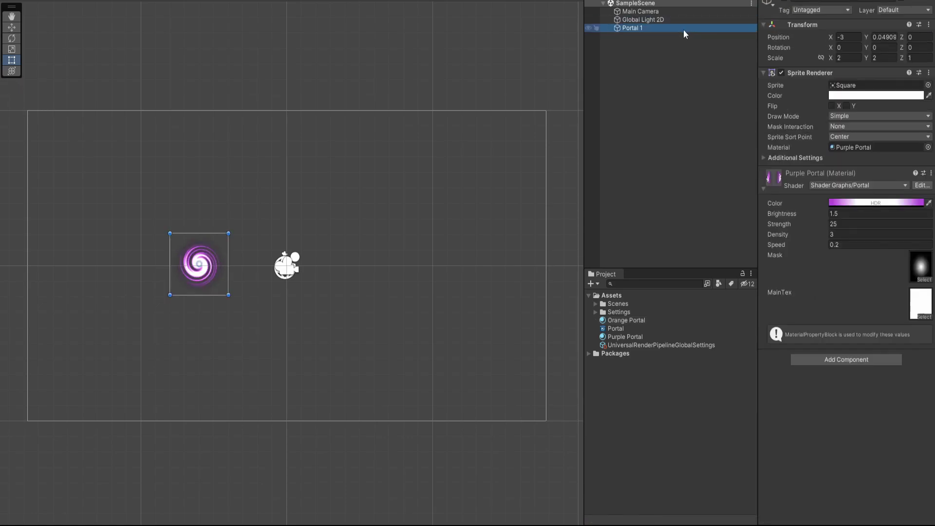
{"action": "key", "text": "ctrl+d"}
{"action": "key", "text": "F2"}
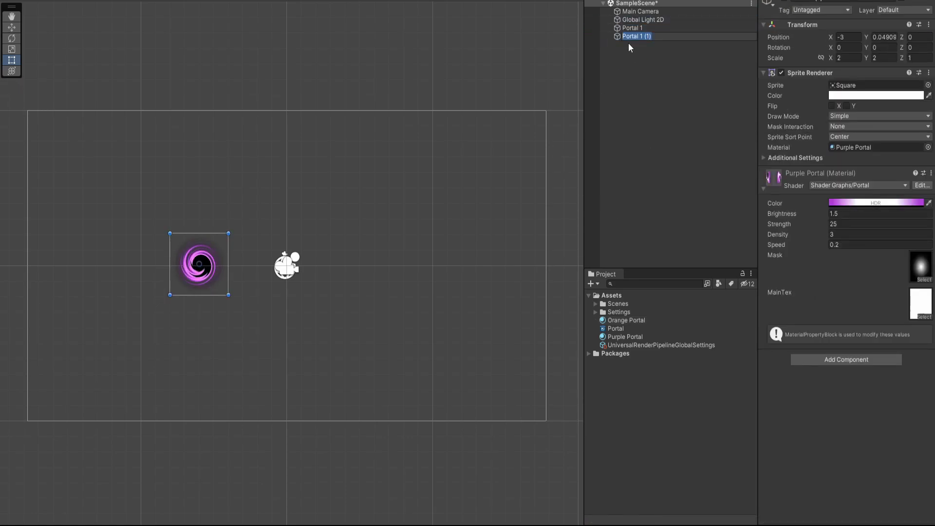
{"action": "key", "text": "Return"}
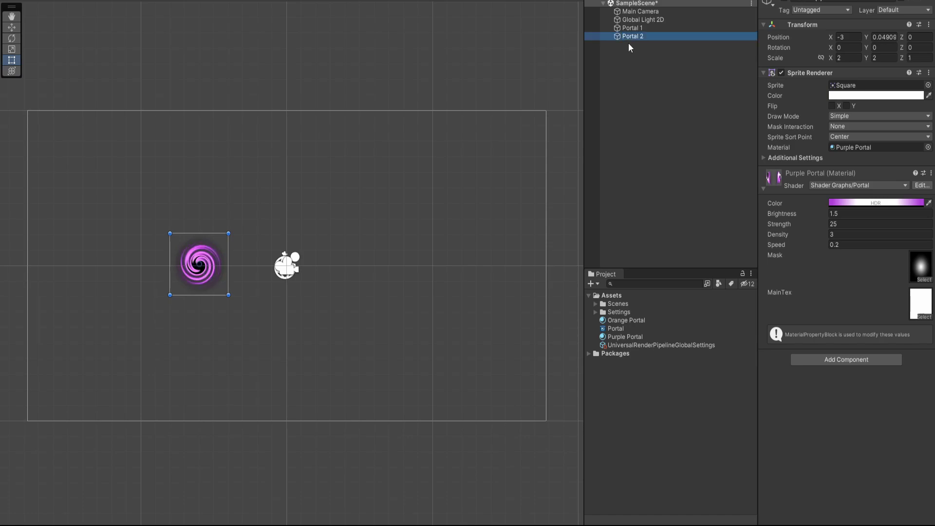
Set Portal 2's X position to 3 and apply the Orange Portal material to it.
{"action": "left_click", "coordinate": [839, 38]}
{"action": "type", "text": "3"}
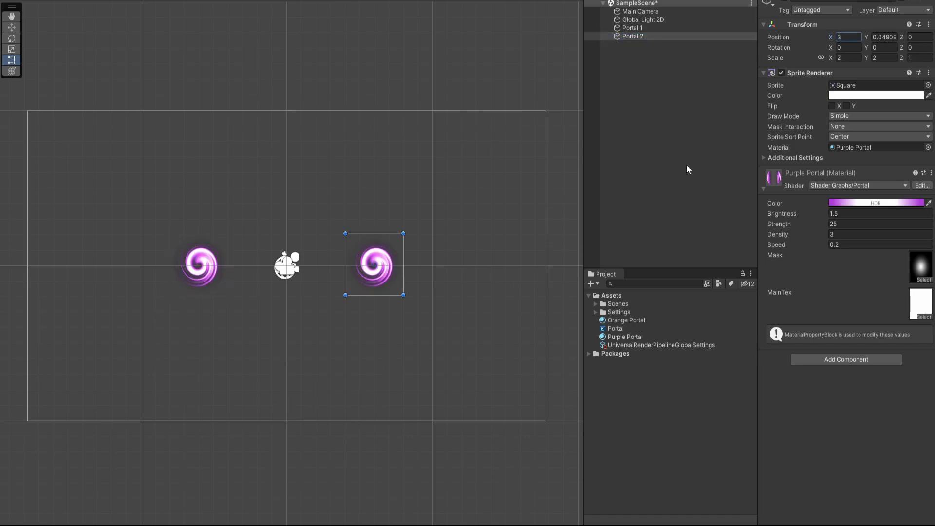
{"action": "left_click_drag", "start_coordinate": [626, 322], "coordinate": [374, 264]}
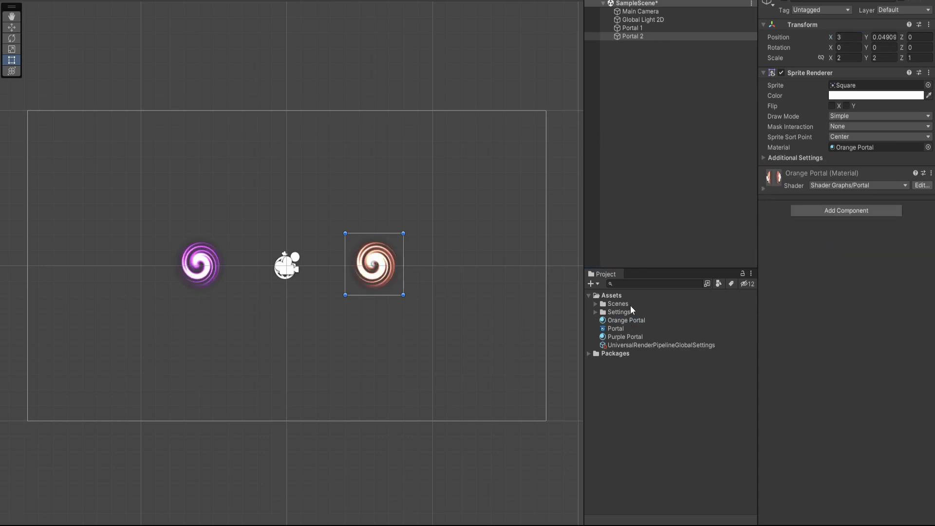
Set the Orange Portal material's Brightness to 1.
{"action": "left_click", "coordinate": [629, 320]}
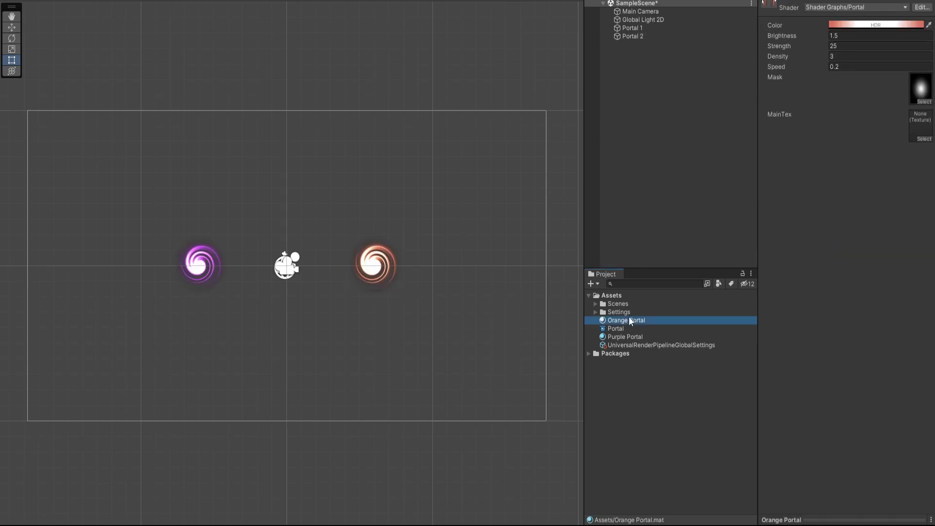
{"action": "left_click", "coordinate": [851, 66]}
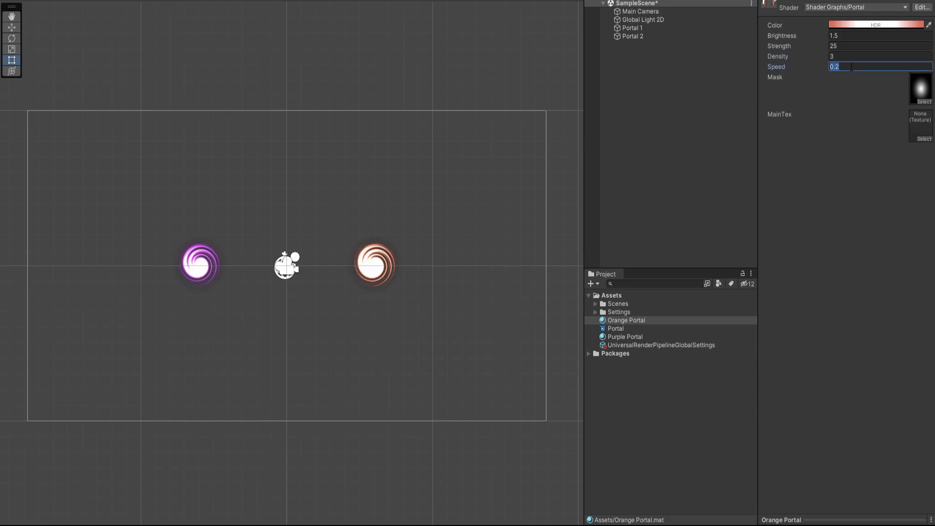
{"action": "left_click", "coordinate": [844, 36]}
{"action": "type", "text": "2"}
{"action": "key", "text": "BackSpace"}
{"action": "type", "text": "1"}
{"action": "key", "text": "ctrl+s"}
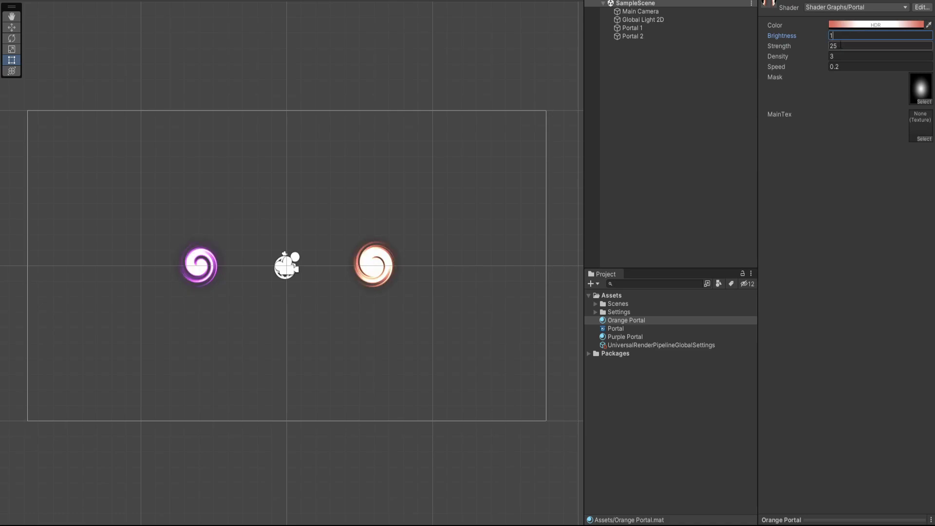
Set the Orange Portal material's Strength to 5 and its Density to 10.
{"action": "left_click", "coordinate": [841, 45]}
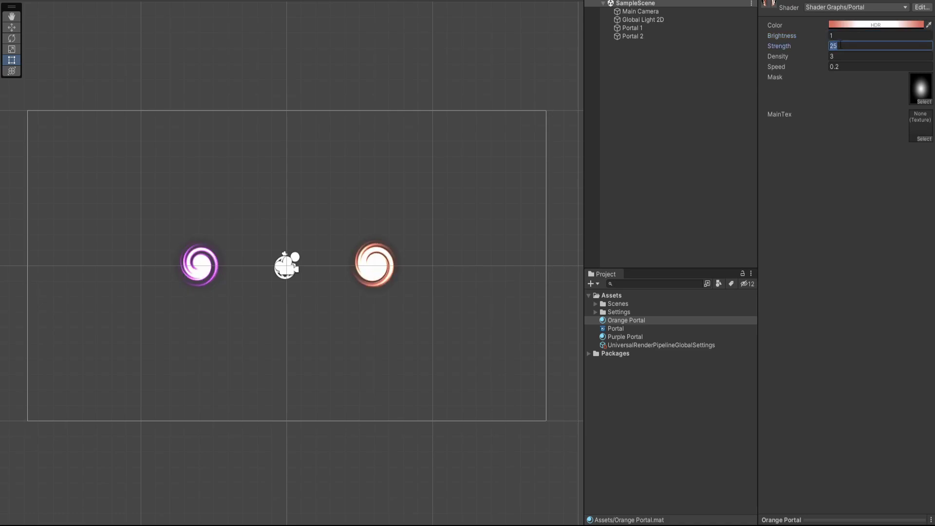
{"action": "type", "text": "10"}
{"action": "type", "text": "5"}
{"action": "left_click", "coordinate": [844, 36]}
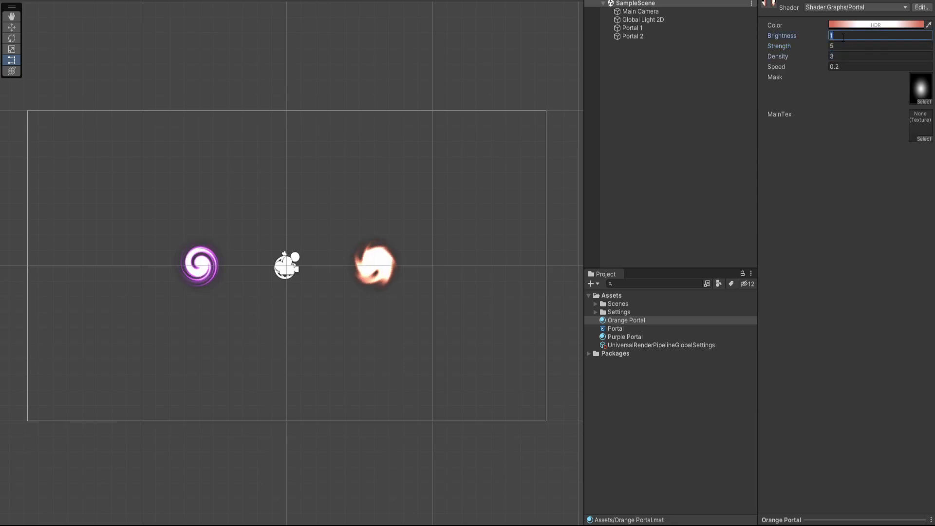
{"action": "left_click", "coordinate": [851, 56]}
{"action": "type", "text": "10"}
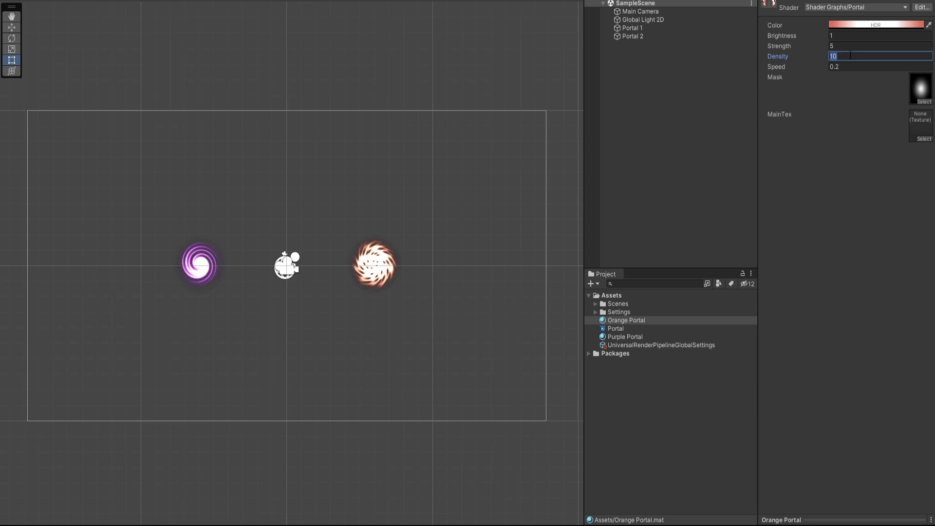
Adjust the Orange Portal material's HDR color to intensity 7 and raise its red value to 241.
{"action": "left_click", "coordinate": [872, 24]}
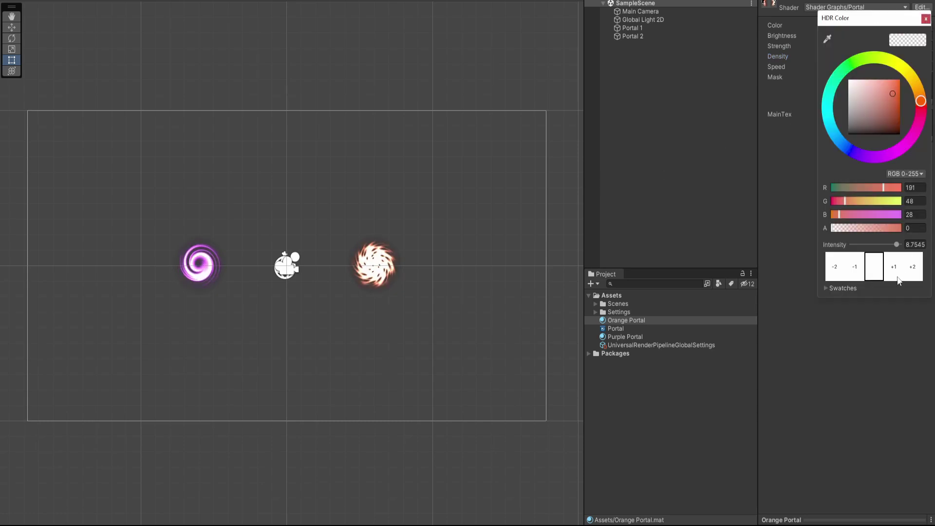
{"action": "left_click", "coordinate": [926, 244]}
{"action": "type", "text": "5"}
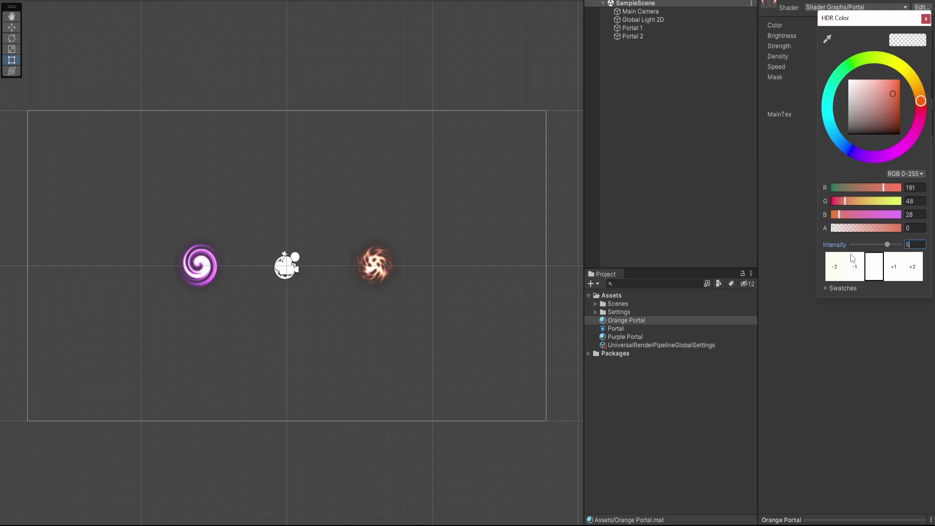
{"action": "key", "text": "BackSpace"}
{"action": "type", "text": "7"}
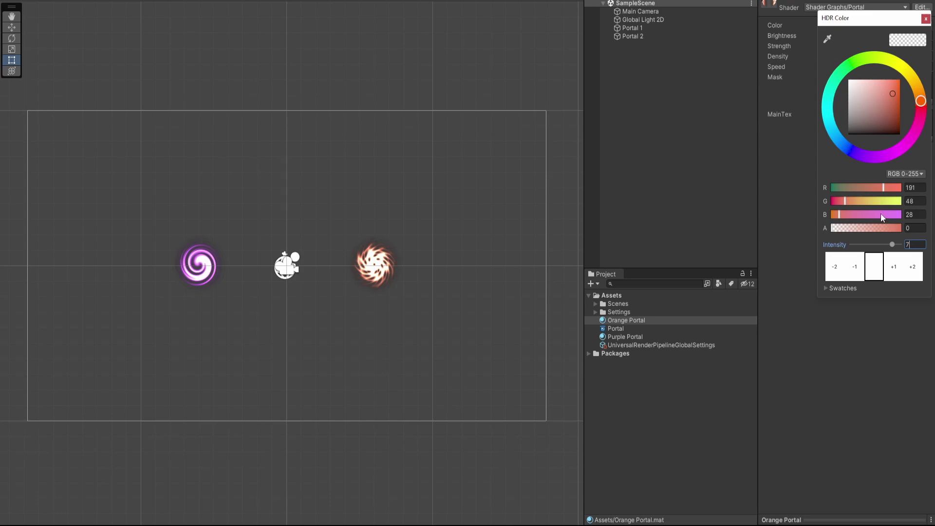
{"action": "left_click_drag", "start_coordinate": [883, 187], "coordinate": [897, 188]}
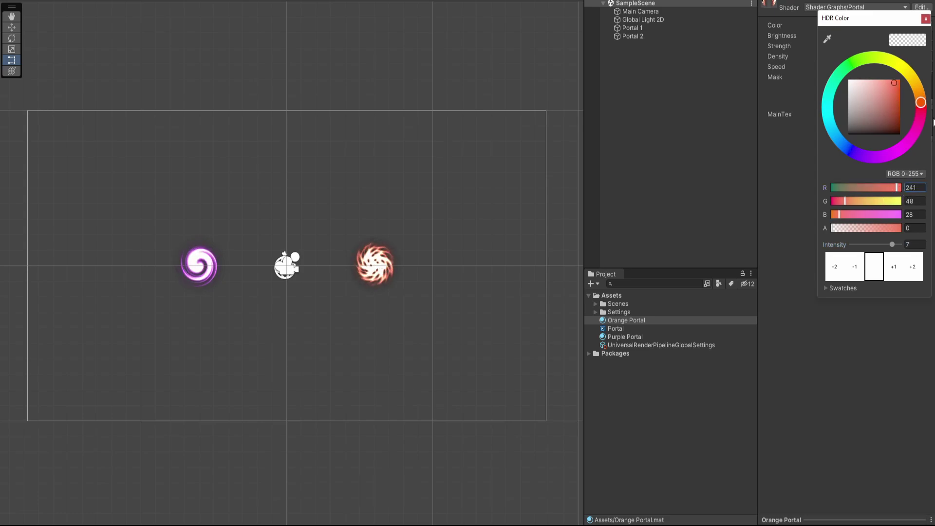
Shift the Orange Portal material's HDR color toward orange with green at 38 and blue at 5, and close the color picker.
{"action": "left_click_drag", "start_coordinate": [925, 107], "coordinate": [926, 109]}
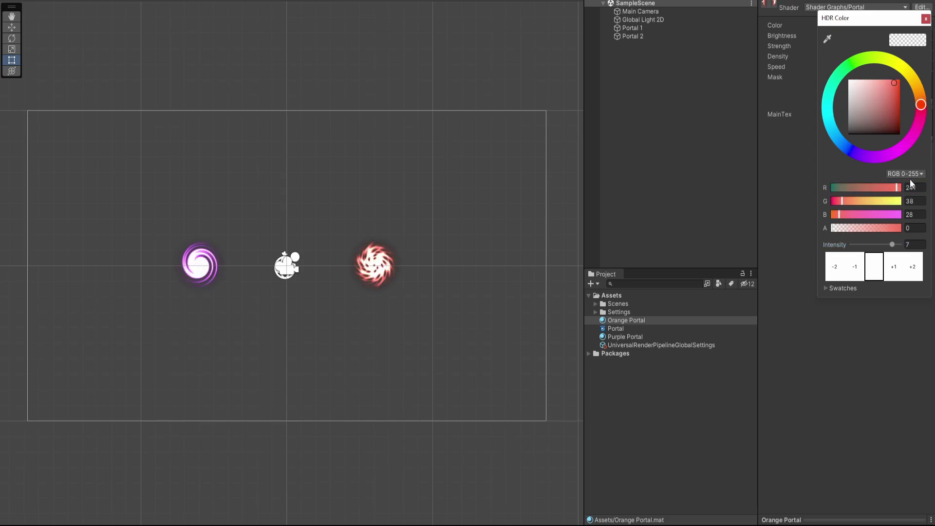
{"action": "left_click_drag", "start_coordinate": [838, 214], "coordinate": [833, 215]}
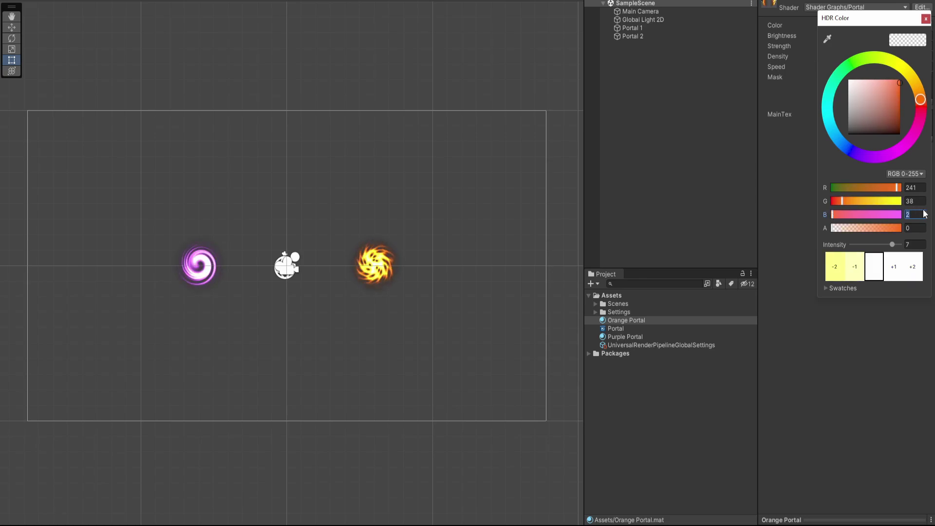
{"action": "type", "text": "5"}
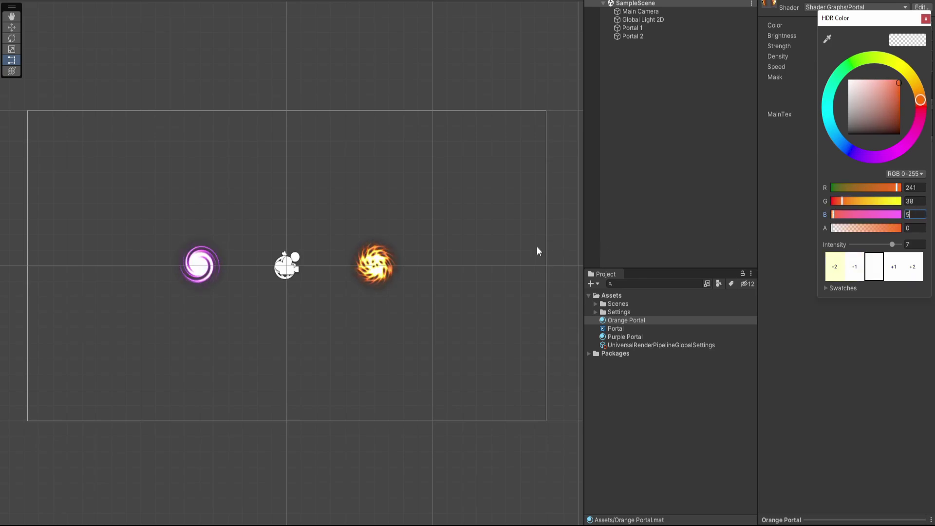
{"action": "left_click", "coordinate": [926, 18]}
Select Portal 1 and Portal 2 together and open the component search for adding a component to both.
{"action": "scroll", "coordinate": [384, 242], "scroll_direction": "up", "scroll_amount": 4}
{"action": "left_click_drag", "start_coordinate": [263, 285], "coordinate": [321, 253]}
{"action": "scroll", "coordinate": [314, 268], "scroll_direction": "down", "scroll_amount": 3}
{"action": "key", "text": "t"}
{"action": "left_click", "coordinate": [642, 37]}
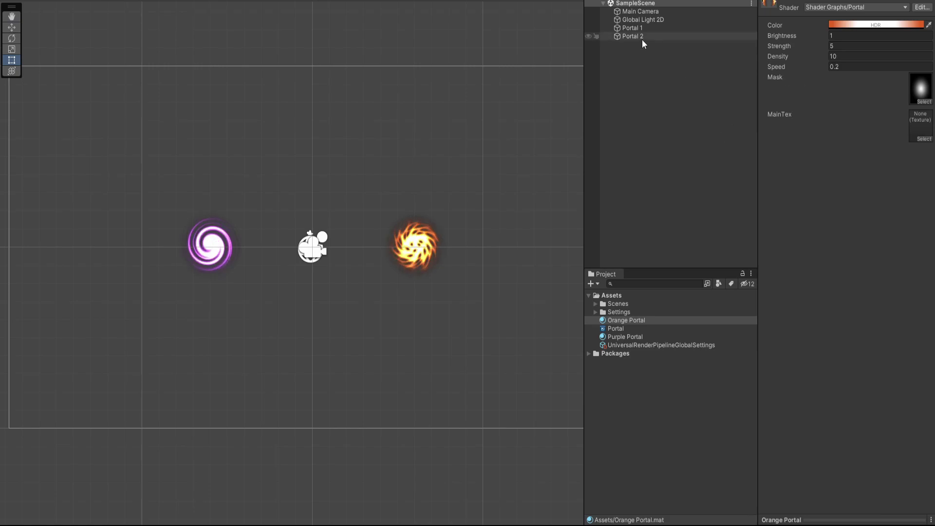
{"action": "left_click", "coordinate": [637, 28], "text": "shift"}
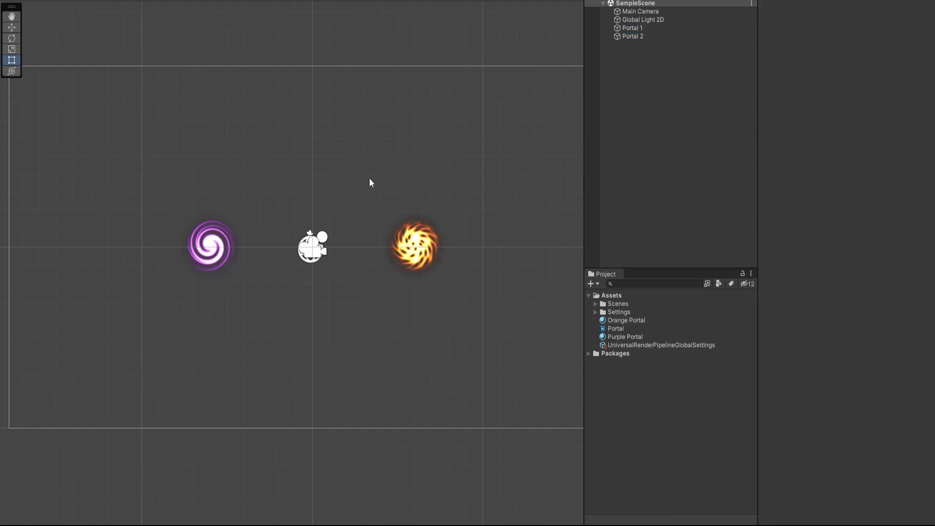
{"action": "scroll", "coordinate": [370, 182], "scroll_direction": "down", "scroll_amount": 2}
{"action": "left_click", "coordinate": [636, 28]}
{"action": "left_click", "coordinate": [630, 35], "text": "shift"}
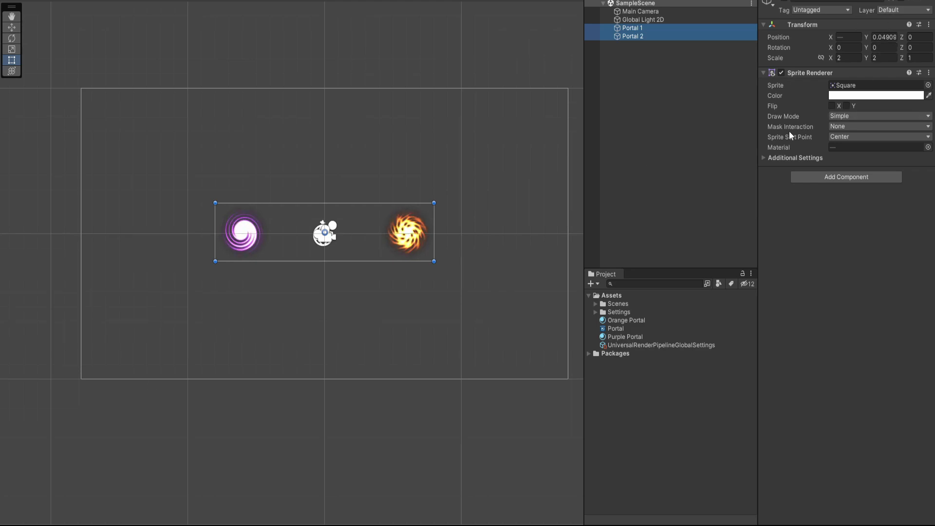
{"action": "left_click", "coordinate": [845, 178]}
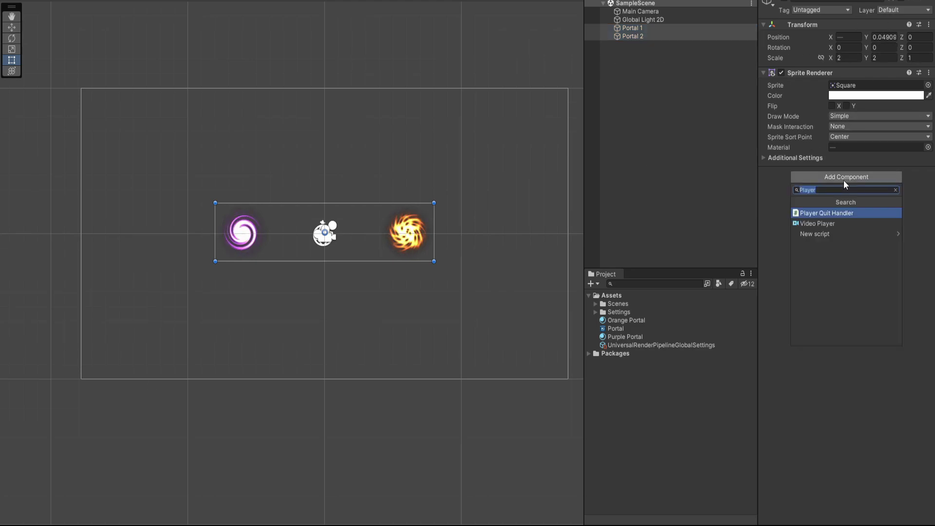
Add a Circle Collider 2D component to both selected portals.
{"action": "type", "text": "bopx"}
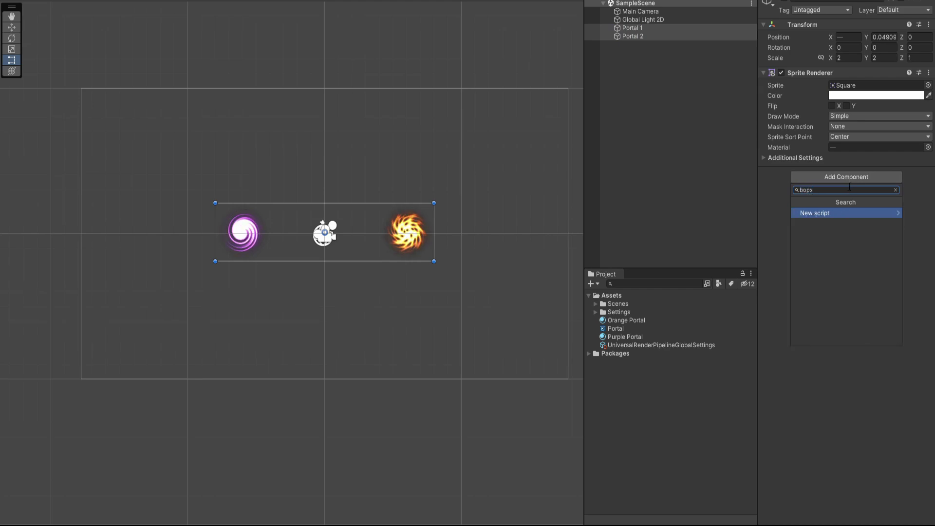
{"action": "key", "text": "BackSpace"}
{"action": "key", "text": "BackSpace"}
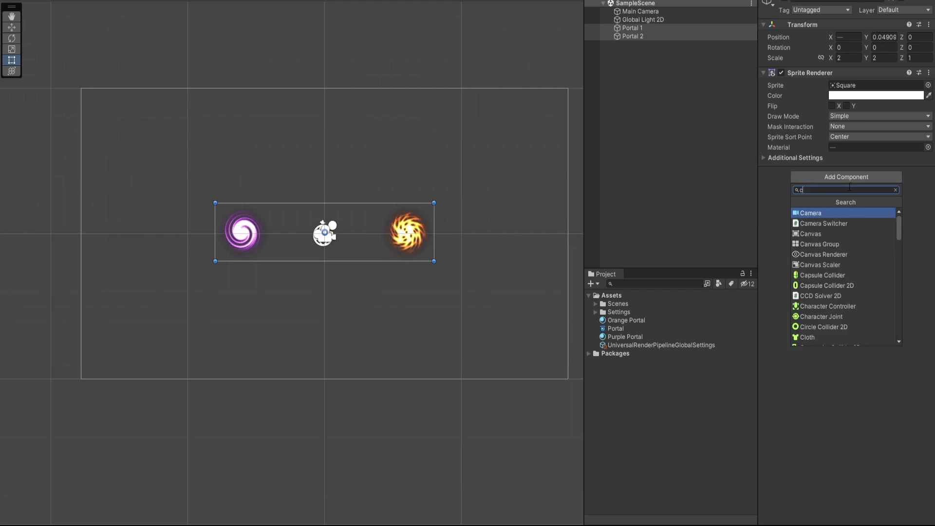
{"action": "type", "text": "ci"}
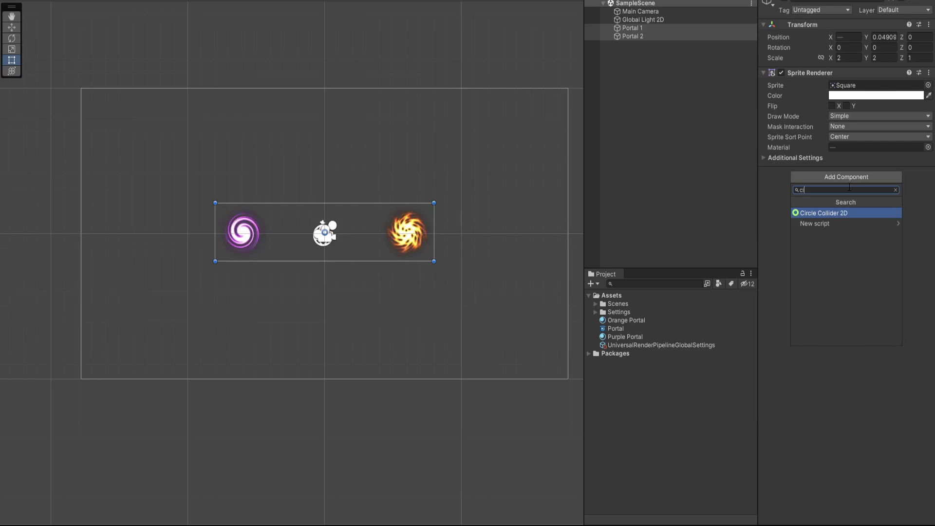
{"action": "key", "text": "Return"}
Set the portals' circle collider radius to 0.3 and make the collider a trigger.
{"action": "left_click", "coordinate": [848, 241]}
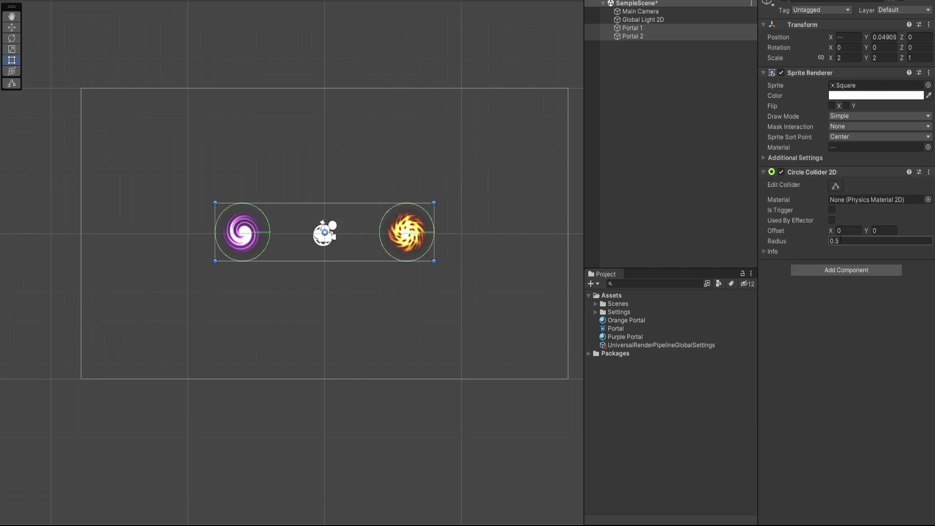
{"action": "type", "text": "0.3"}
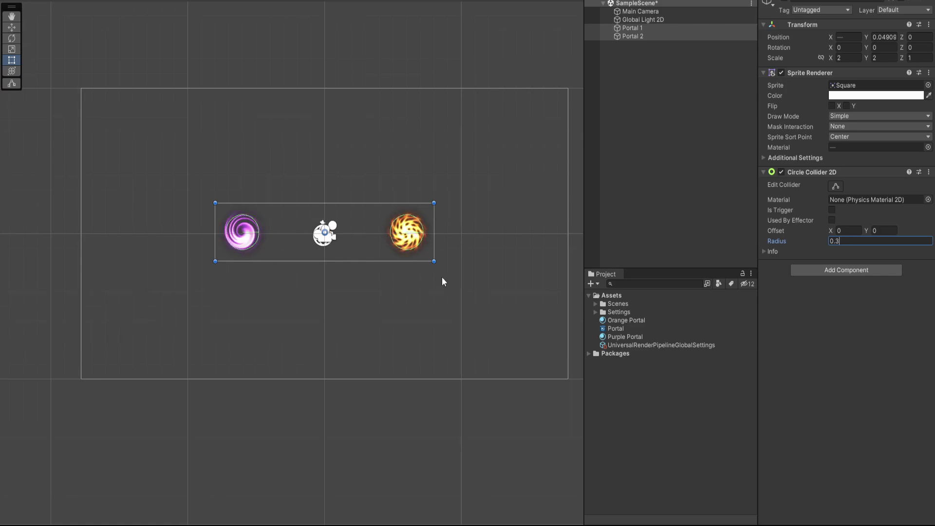
{"action": "left_click", "coordinate": [832, 210]}
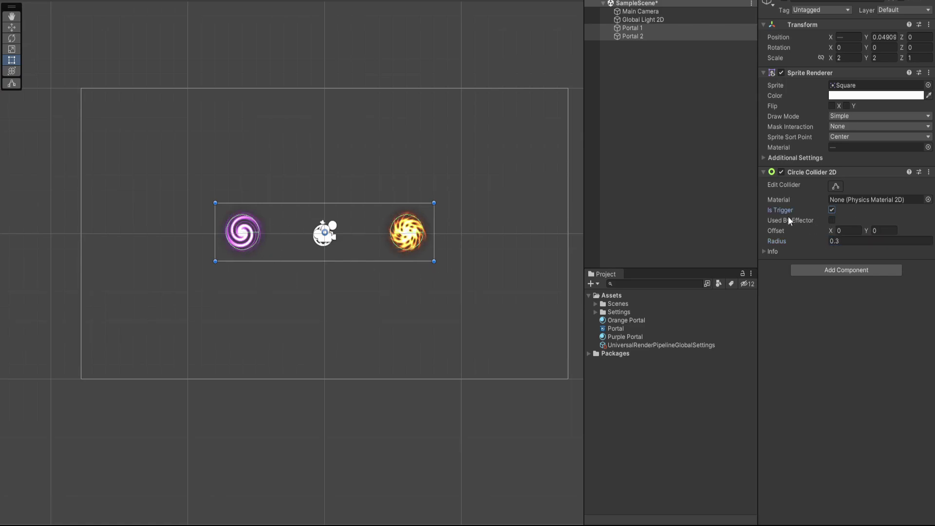
Add a Rigidbody 2D with body type Static to both portals and save the scene.
{"action": "left_click", "coordinate": [843, 269]}
{"action": "type", "text": "rigi"}
{"action": "key", "text": "Return"}
{"action": "left_click", "coordinate": [852, 276]}
{"action": "left_click", "coordinate": [855, 312]}
{"action": "key", "text": "ctrl+s"}
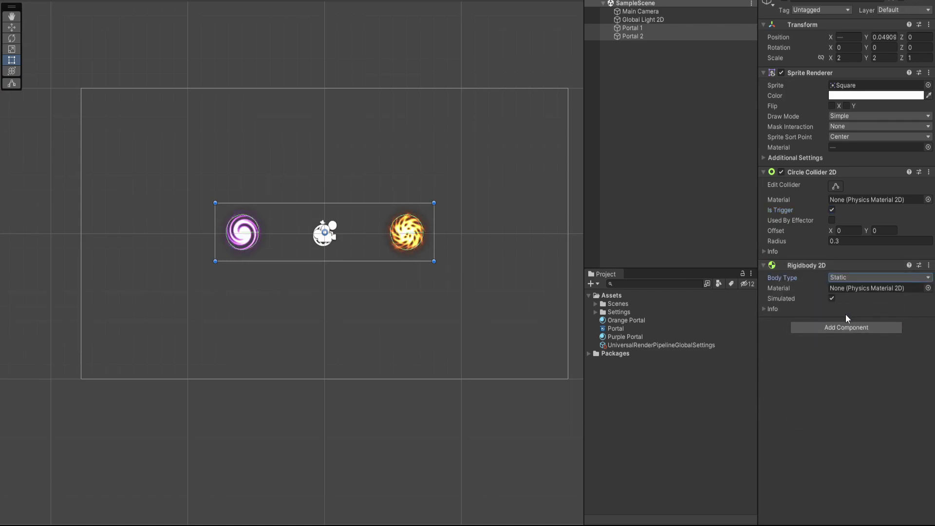
{"action": "left_click", "coordinate": [844, 280]}
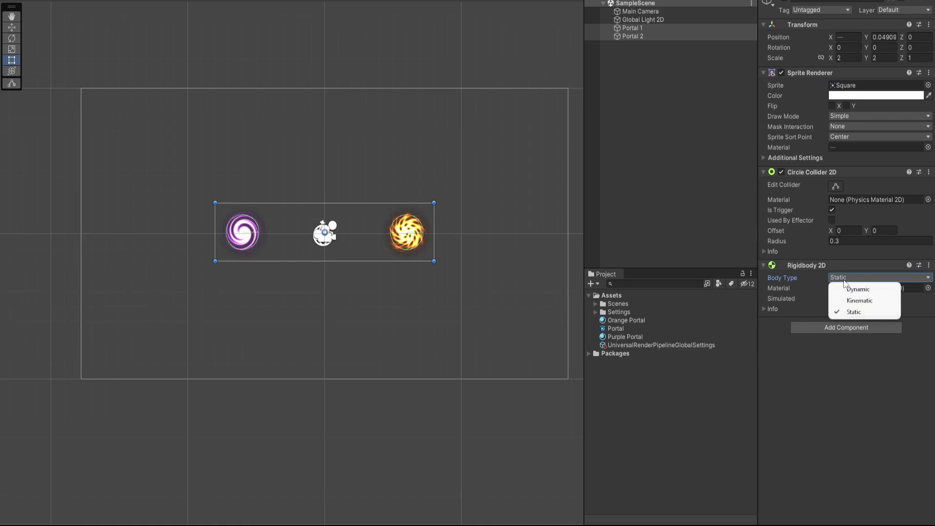
{"action": "left_click", "coordinate": [836, 347]}
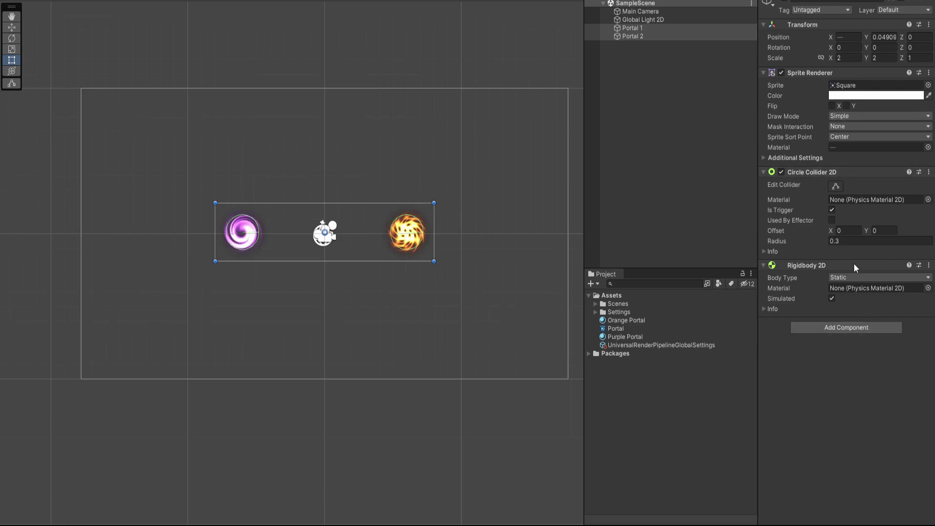
Create a new script named Portal and attach it to both portals.
{"action": "left_click", "coordinate": [847, 327]}
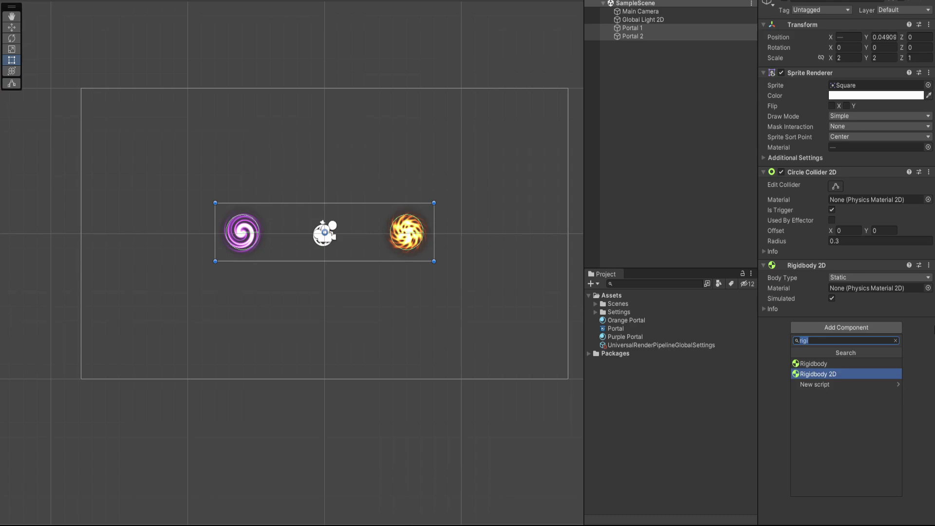
{"action": "type", "text": "Portal"}
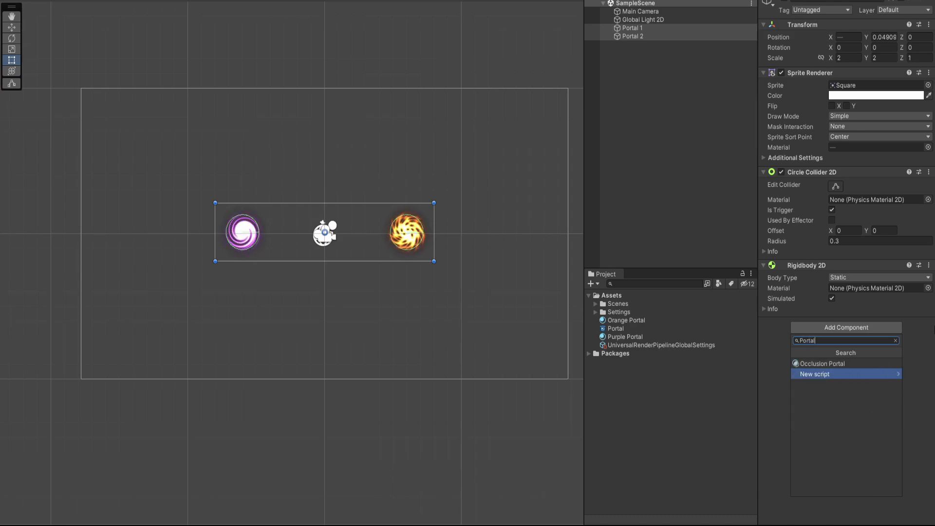
{"action": "key", "text": "Return"}
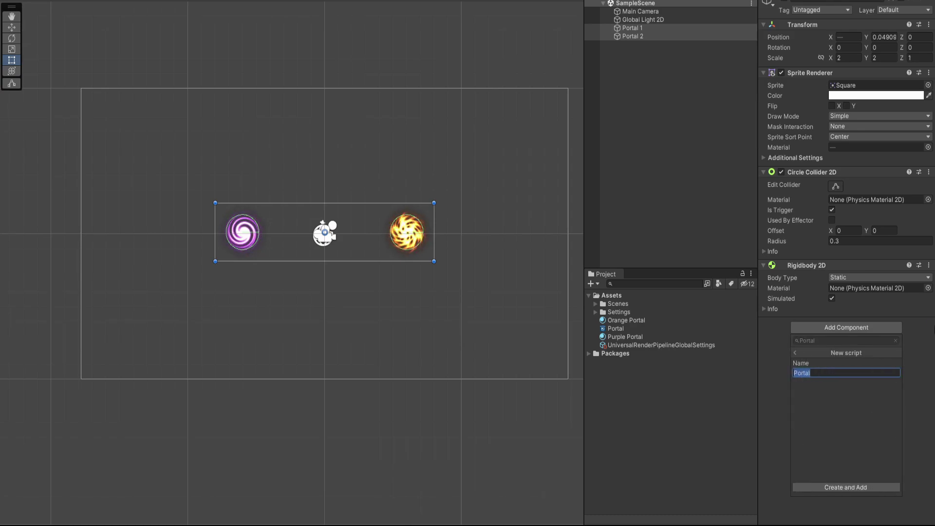
{"action": "key", "text": "Return"}
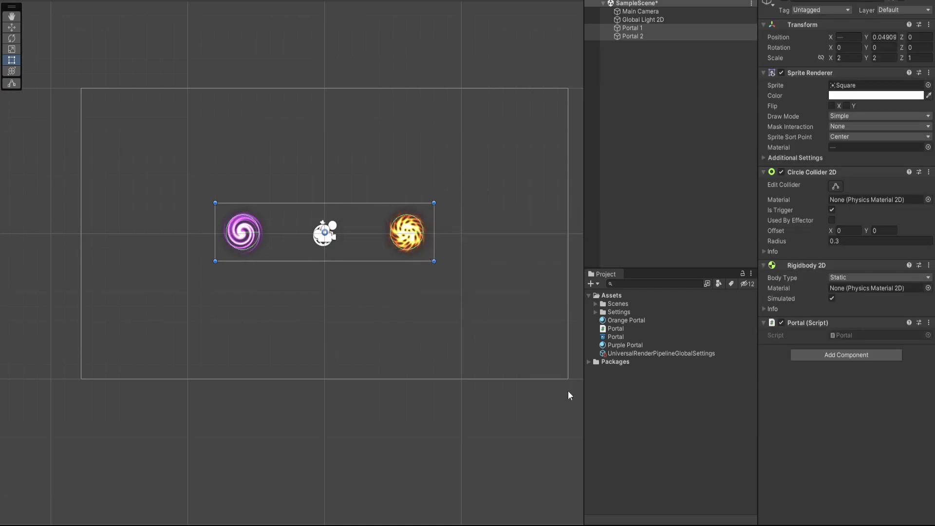
Open the Portal script in Visual Studio Code and remove the default Start and Update methods with their comments.
{"action": "left_click", "coordinate": [839, 334]}
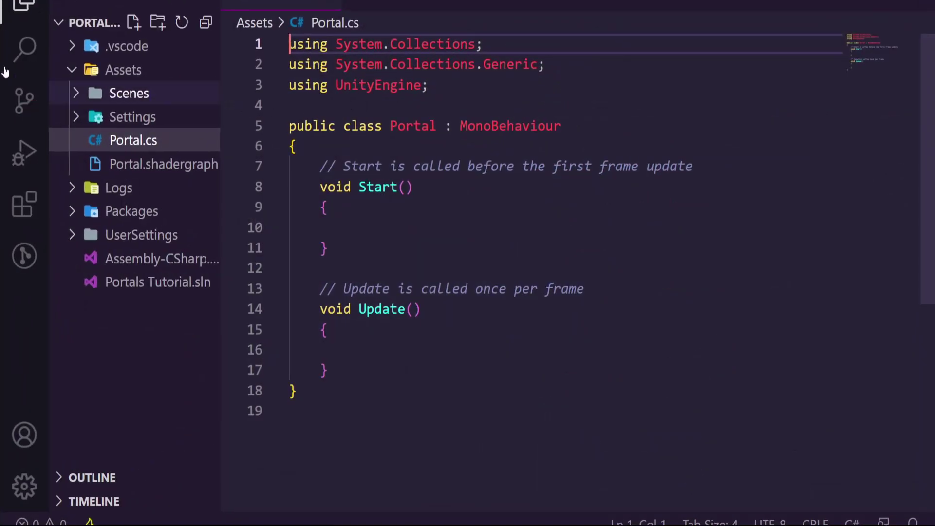
{"action": "left_click", "coordinate": [23, 6]}
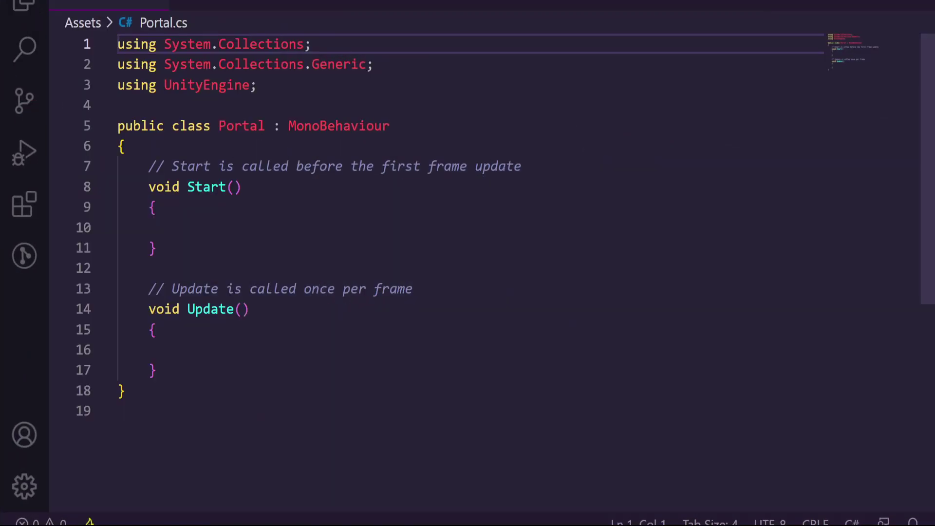
{"action": "left_click", "coordinate": [287, 166]}
{"action": "left_click", "coordinate": [175, 366]}
{"action": "left_click_drag", "start_coordinate": [175, 367], "coordinate": [148, 166]}
{"action": "key", "text": "BackSpace"}
Declare a serialized private float timeToTeleport with a default of 1f in the Portal class.
{"action": "type", "text": "["}
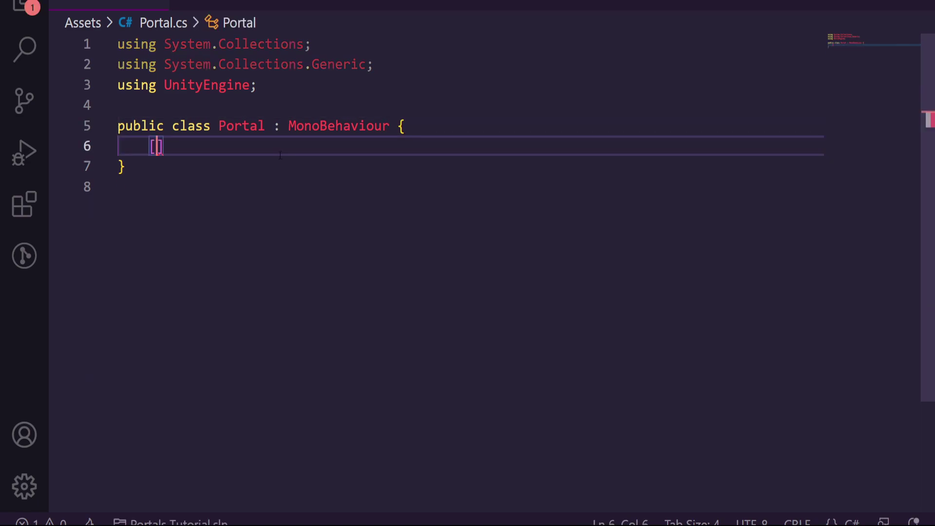
{"action": "type", "text": "Ser"}
{"action": "key", "text": "Tab"}
{"action": "type", "text": "] "}
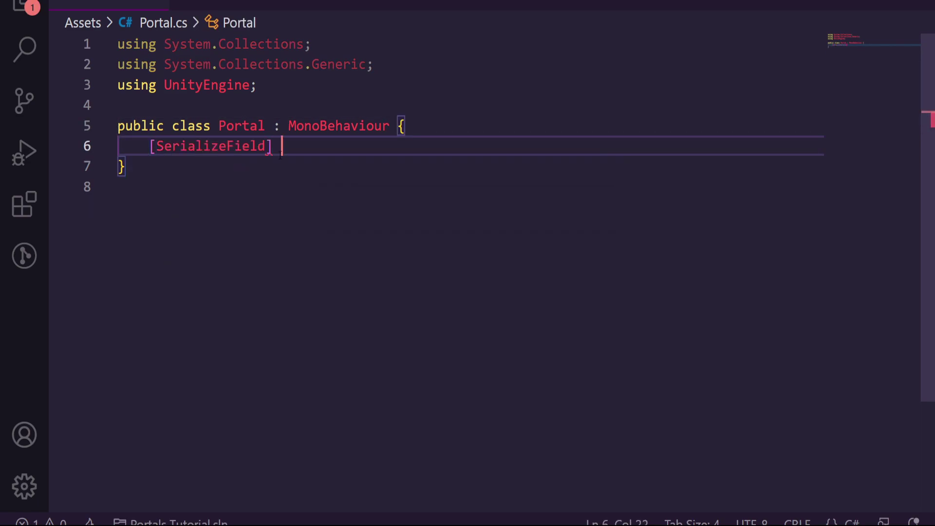
{"action": "type", "text": "private float timeToTeleport = 1f;"}
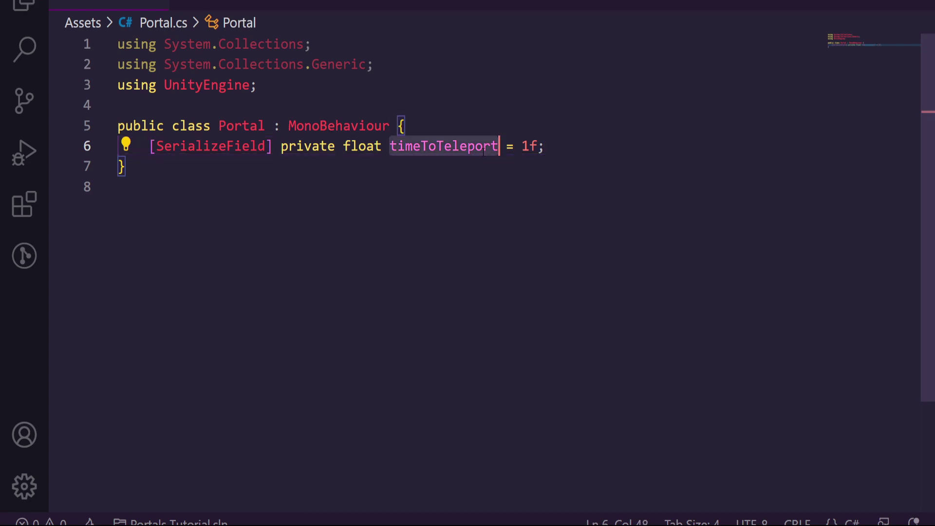
{"action": "double_click", "coordinate": [466, 152]}
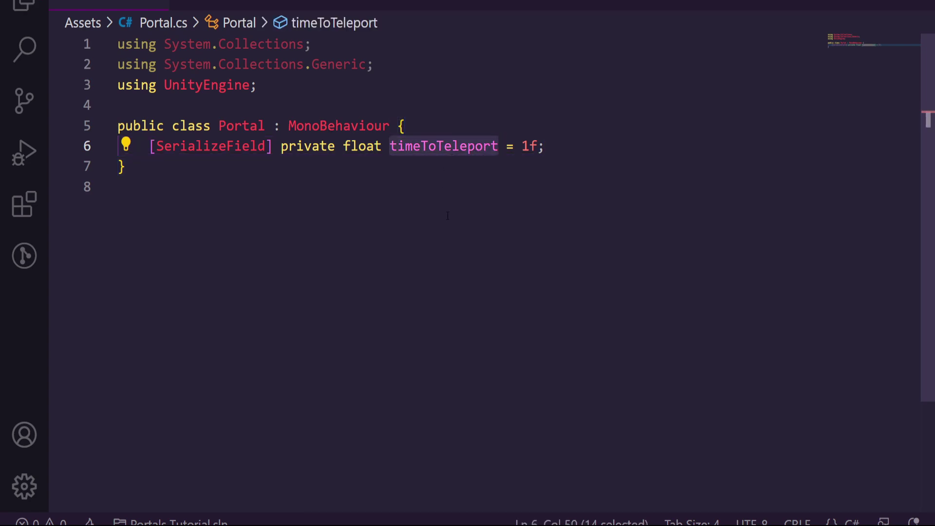
{"action": "key", "text": "End"}
{"action": "key", "text": "ctrl+shift+Left"}
{"action": "key", "text": "ctrl+shift+Left"}
{"action": "key", "text": "ctrl+shift+Left"}
{"action": "key", "text": "ctrl+shift+Left"}
{"action": "key", "text": "ctrl+shift+Left"}
{"action": "key", "text": "ctrl+shift+Left"}
{"action": "key", "text": "ctrl+shift+Left"}
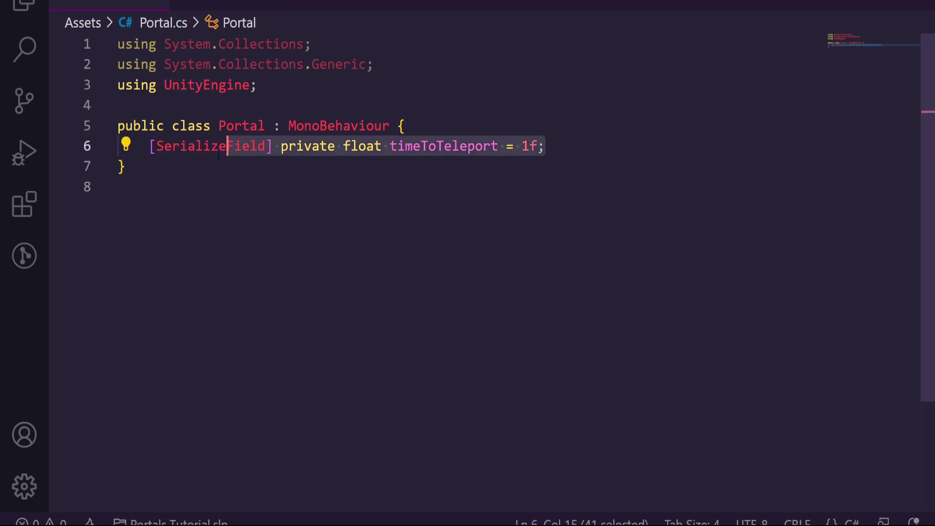
{"action": "left_click", "coordinate": [152, 146], "text": "shift"}
{"action": "left_click", "coordinate": [269, 146]}
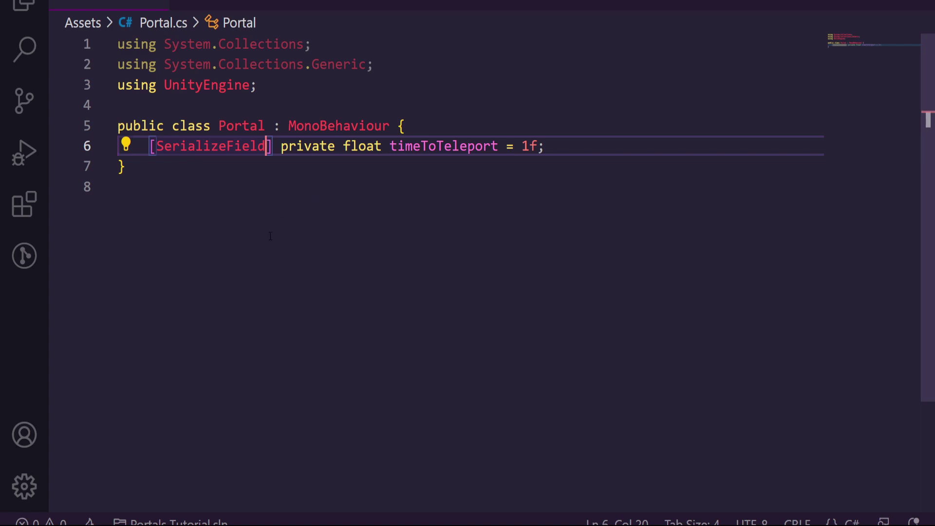
{"action": "key", "text": "Up"}
{"action": "key", "text": "Down"}
{"action": "key", "text": "End"}
Try 0.1f as the default value of timeToTeleport and set it back to 1f.
{"action": "double_click", "coordinate": [526, 146]}
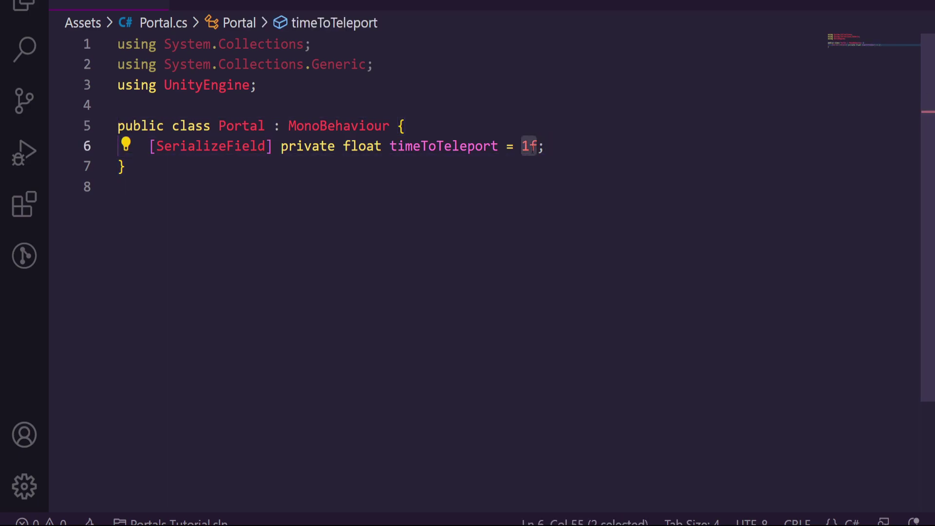
{"action": "type", "text": "0f"}
{"action": "key", "text": "ctrl+a"}
{"action": "key", "text": "Right"}
{"action": "key", "text": "Up"}
{"action": "left_click", "coordinate": [548, 148]}
{"action": "key", "text": "Left"}
{"action": "key", "text": "Left"}
{"action": "type", "text": ".1"}
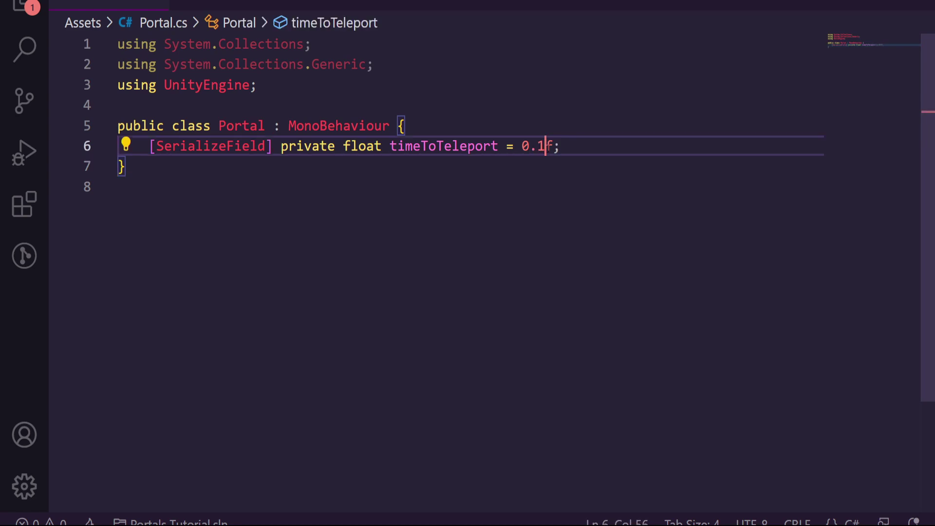
{"action": "key", "text": "BackSpace"}
{"action": "key", "text": "BackSpace"}
{"action": "key", "text": "BackSpace"}
{"action": "type", "text": "1"}
{"action": "key", "text": "End"}
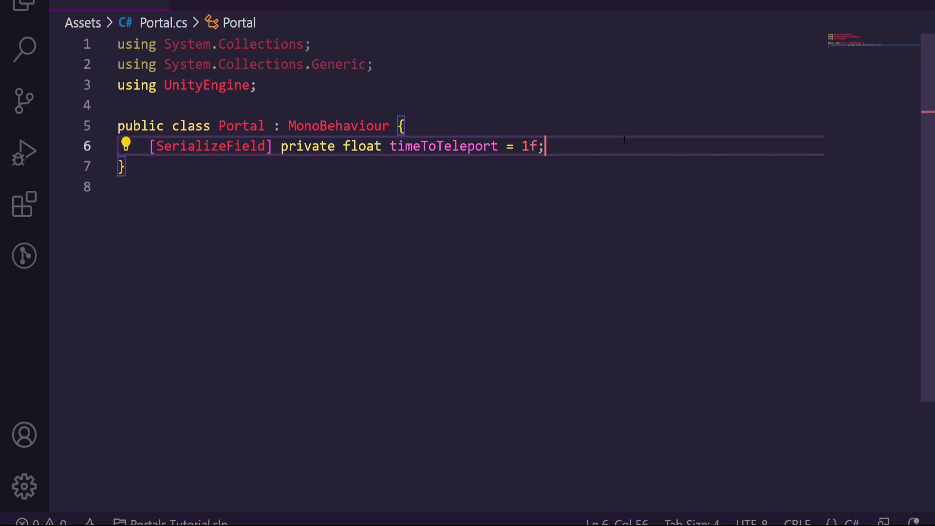
Declare a serialized private Transform field named portalTeleportLocation directly below timeToTeleport.
{"action": "key", "text": "Return"}
{"action": "key", "text": "Return"}
{"action": "key", "text": "ctrl+z"}
{"action": "type", "text": "[Seria"}
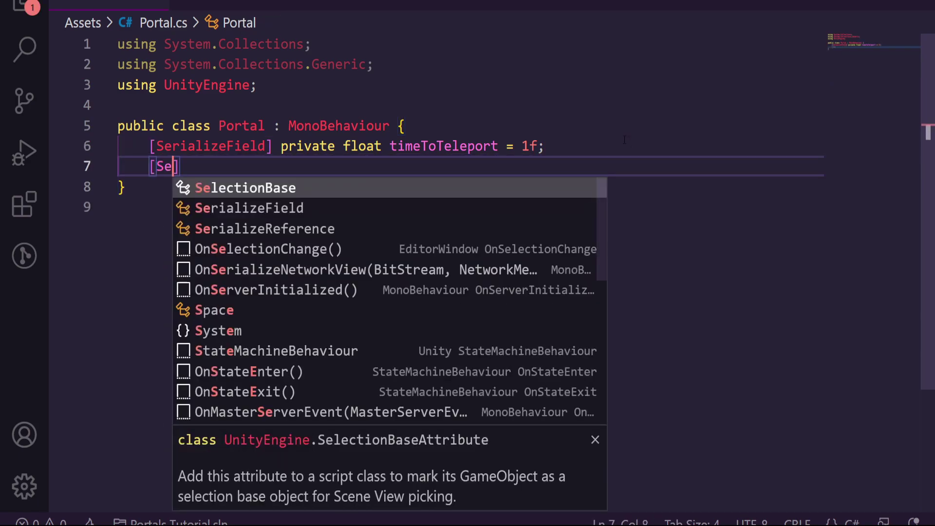
{"action": "key", "text": "Tab"}
{"action": "type", "text": "] privat"}
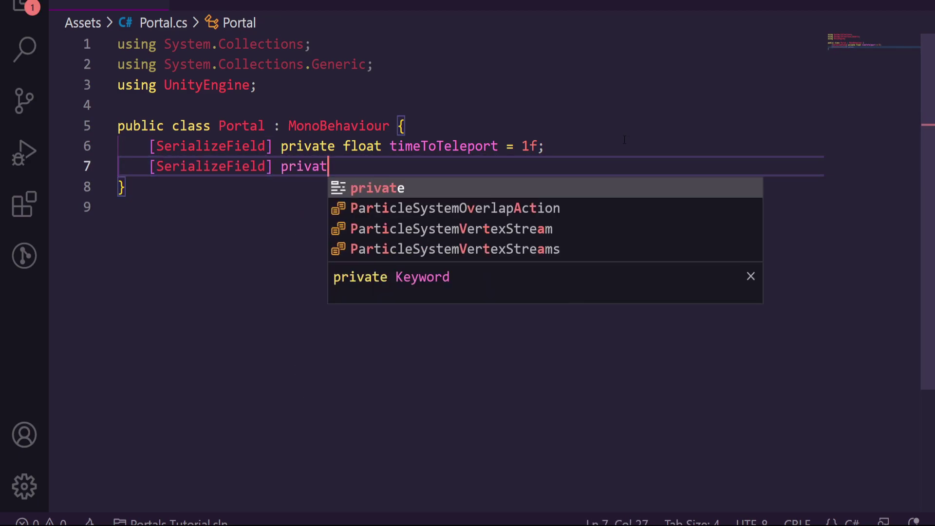
{"action": "type", "text": "e Transform portalTEleport"}
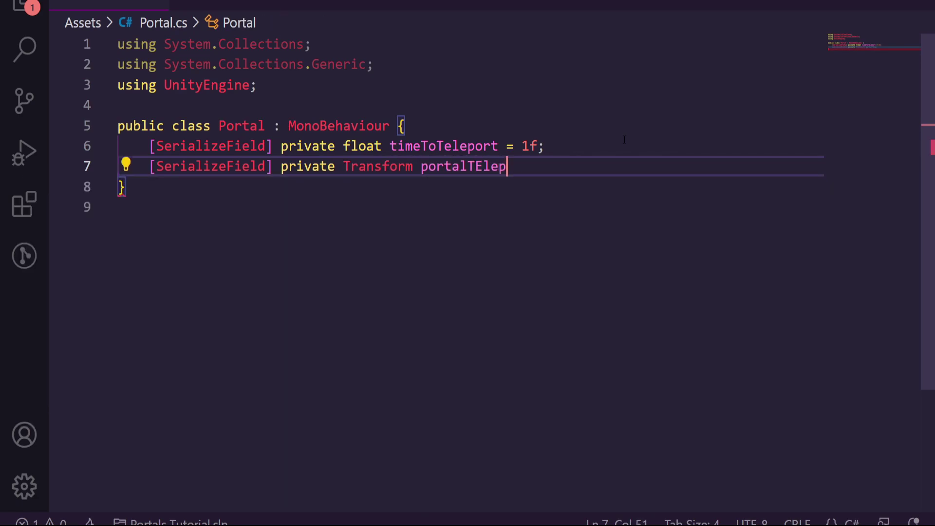
{"action": "key", "text": "BackSpace"}
{"action": "key", "text": "BackSpace"}
{"action": "key", "text": "BackSpace"}
{"action": "key", "text": "BackSpace"}
{"action": "key", "text": "BackSpace"}
{"action": "key", "text": "BackSpace"}
{"action": "key", "text": "BackSpace"}
{"action": "type", "text": "e"}
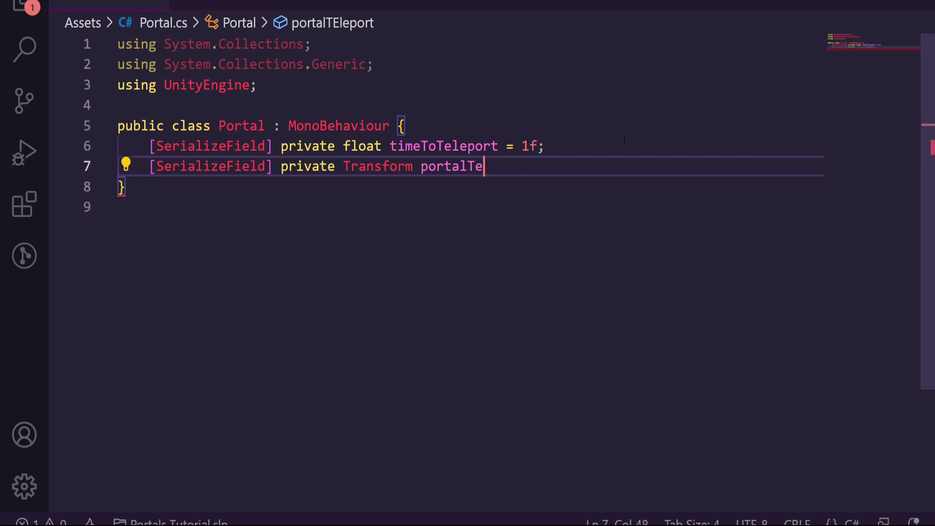
{"action": "type", "text": "leportLocation;"}
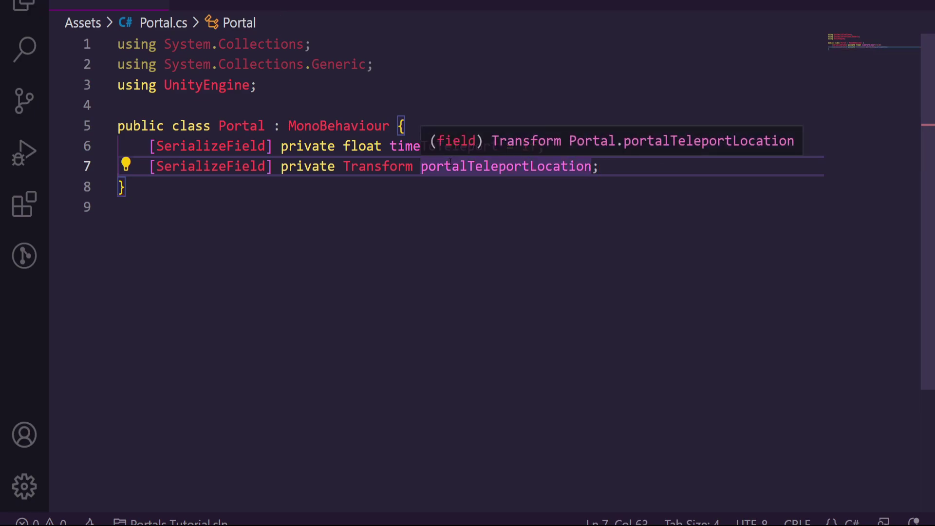
{"action": "mouse_move", "coordinate": [404, 168]}
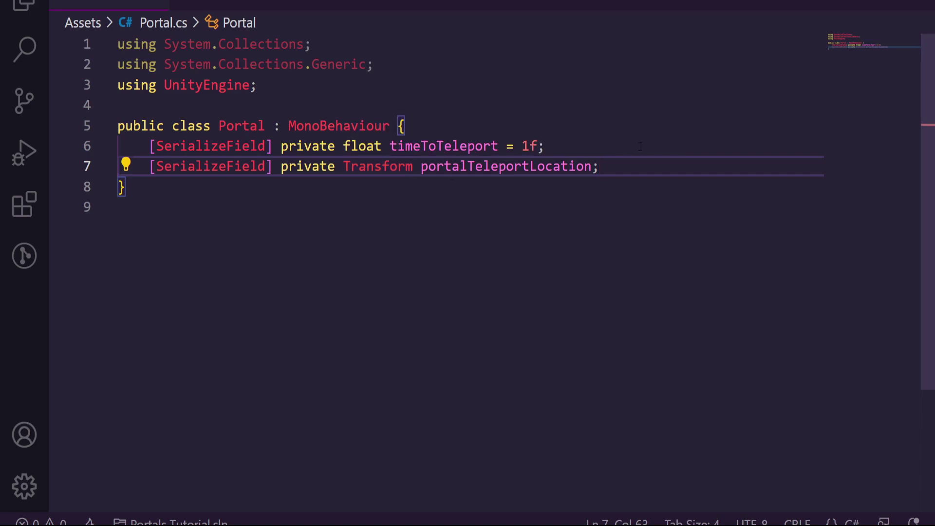
Declare a private float teleportTimer after a blank line below the serialized fields.
{"action": "key", "text": "Return"}
{"action": "key", "text": "Return"}
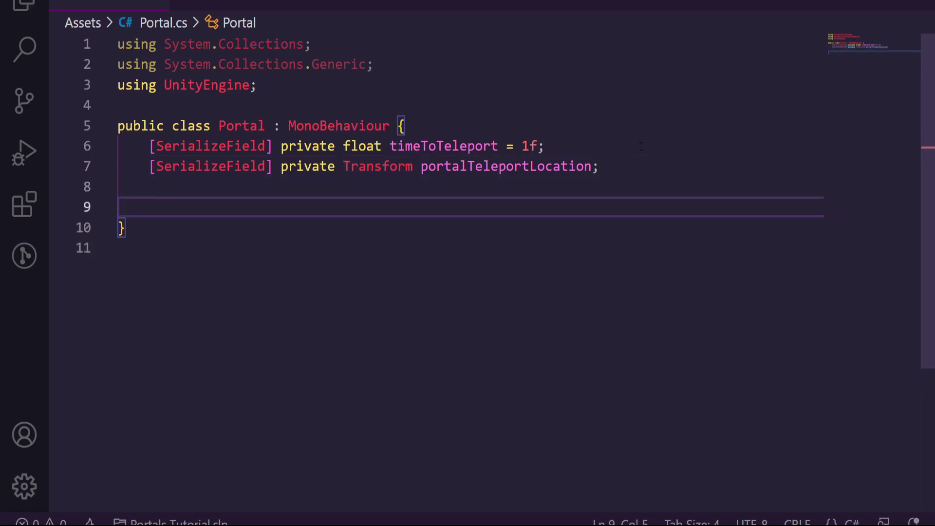
{"action": "type", "text": "private "}
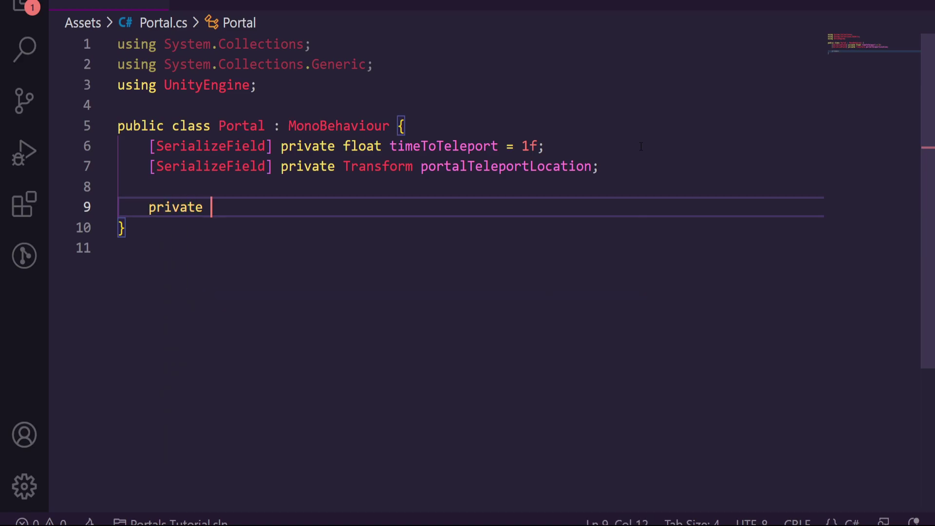
{"action": "type", "text": "float "}
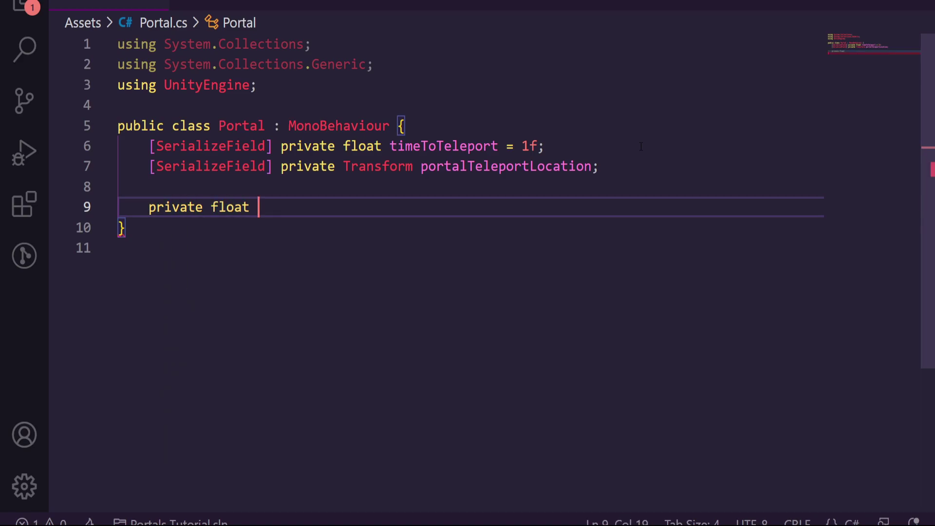
{"action": "type", "text": "teleportTimer;"}
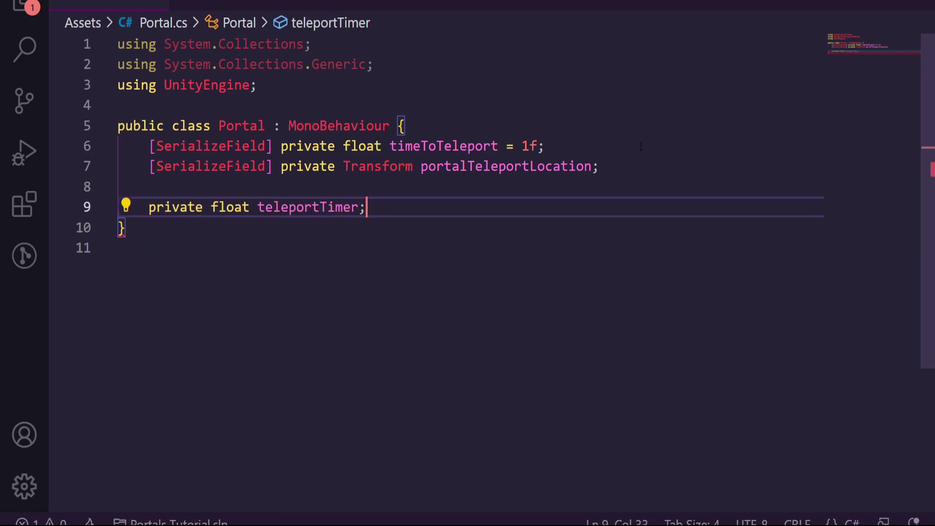
{"action": "double_click", "coordinate": [296, 207]}
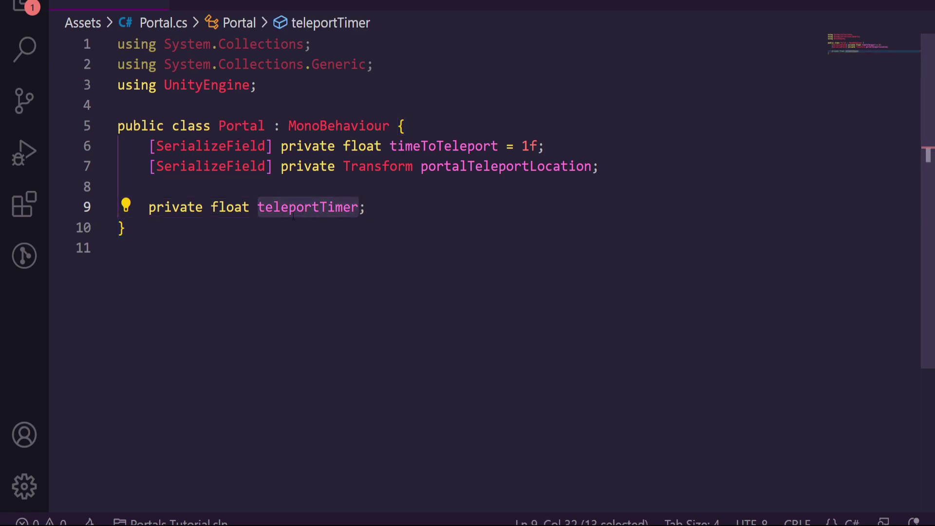
Declare a private bool named isTeleporting directly below the teleportTimer field.
{"action": "left_click", "coordinate": [312, 211]}
{"action": "double_click", "coordinate": [497, 147]}
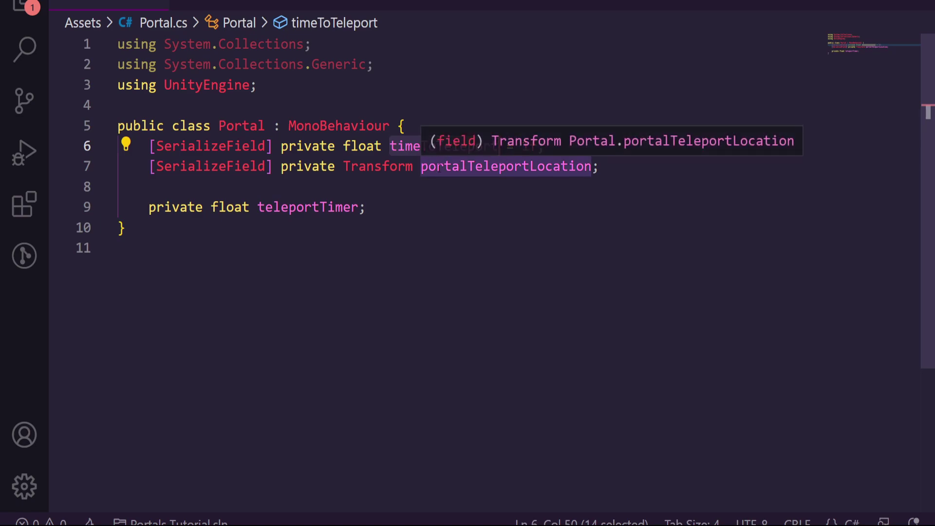
{"action": "left_click", "coordinate": [342, 207]}
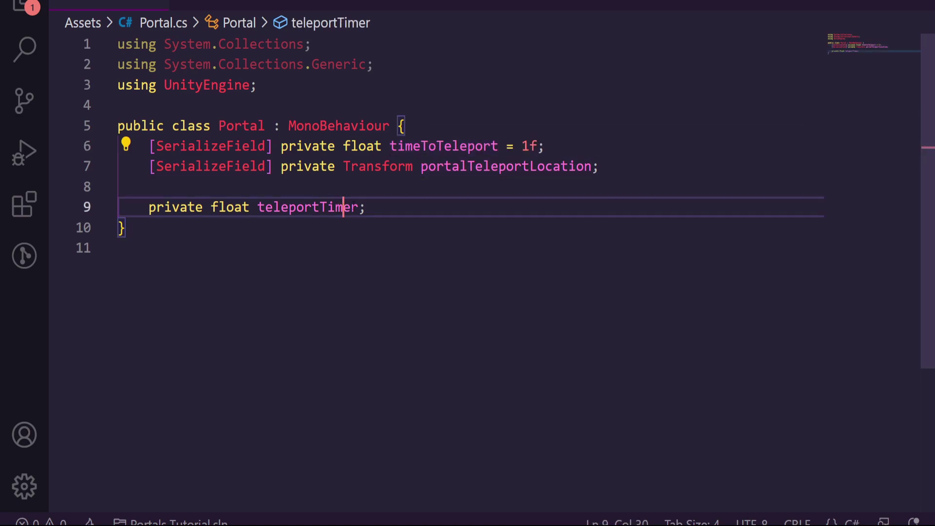
{"action": "left_click", "coordinate": [379, 207]}
{"action": "key", "text": "Return"}
{"action": "type", "text": "private boo"}
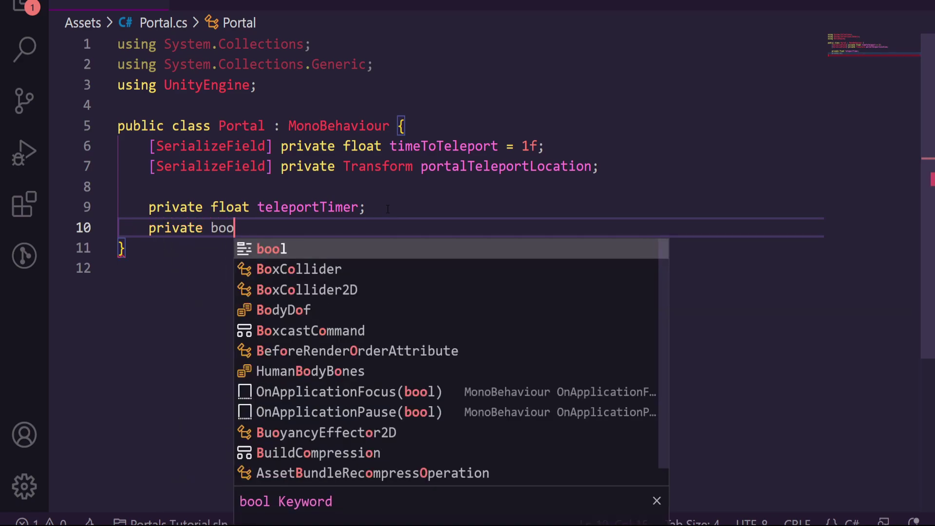
{"action": "type", "text": "l isTeleporting;"}
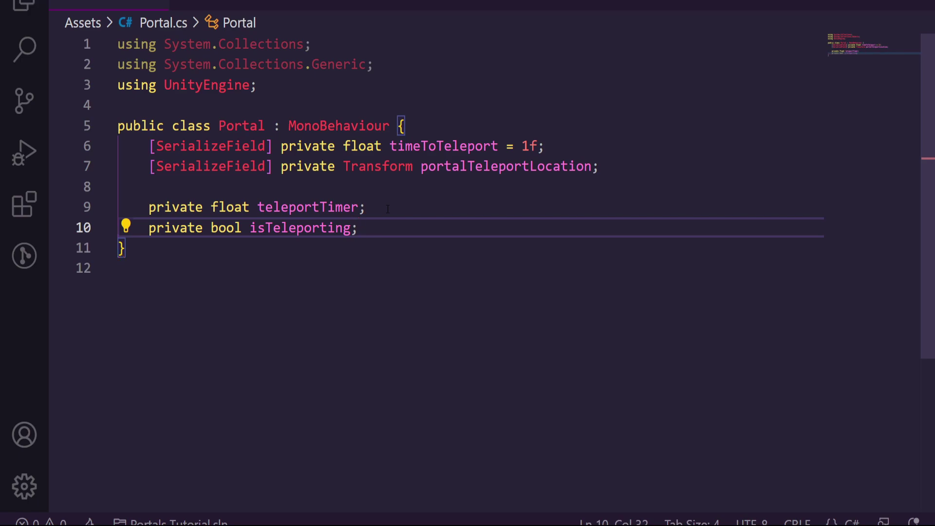
Declare a private GameObject field named player below isTeleporting and save the script.
{"action": "key", "text": "Return"}
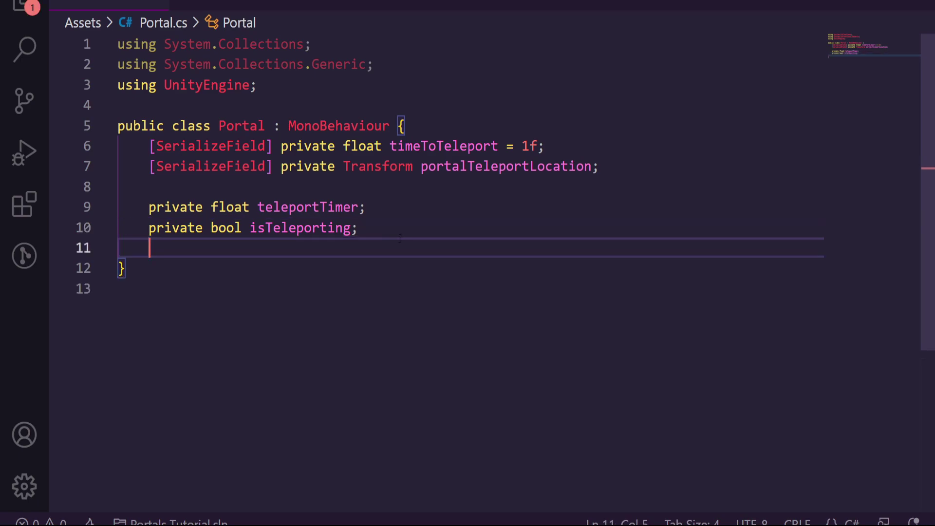
{"action": "type", "text": "private GameB"}
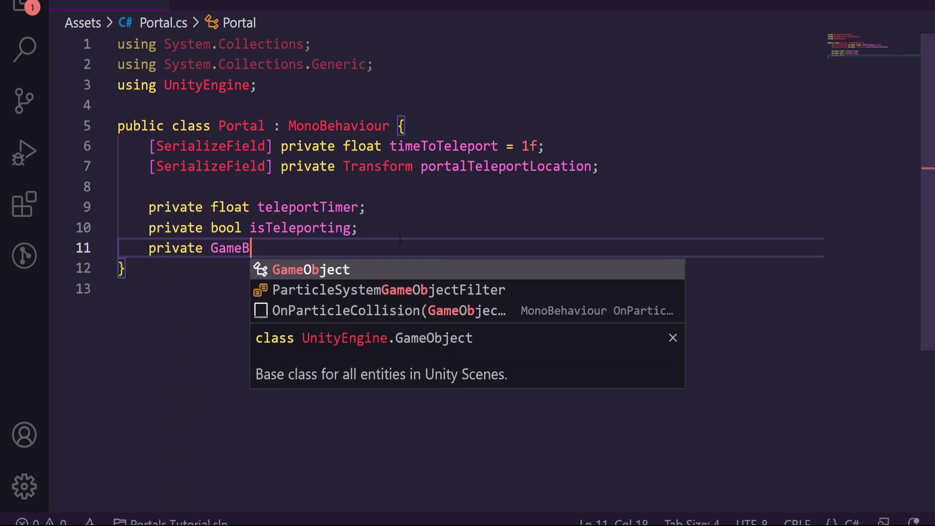
{"action": "key", "text": "Tab"}
{"action": "type", "text": "player;"}
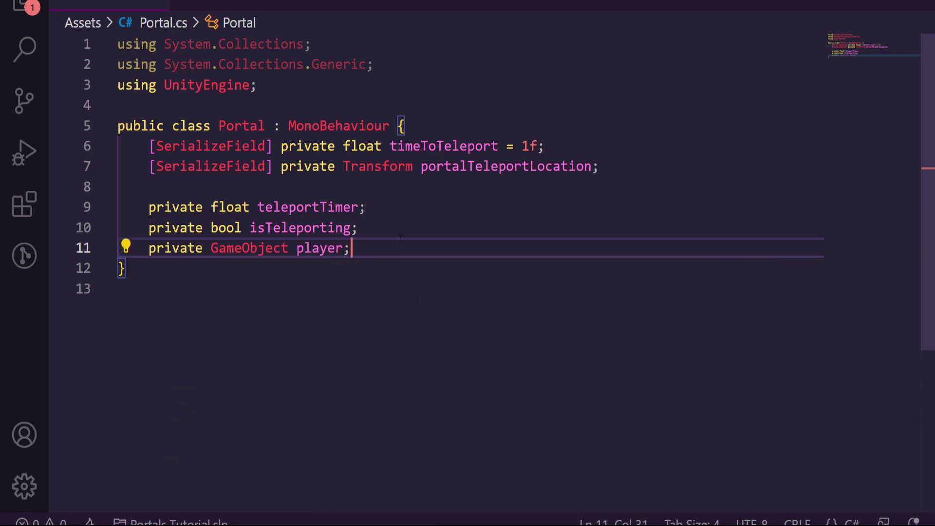
{"action": "key", "text": "ctrl+s"}
Add a private void Start() method after a blank line below the private fields.
{"action": "key", "text": "Return"}
{"action": "key", "text": "Return"}
{"action": "type", "text": "staret"}
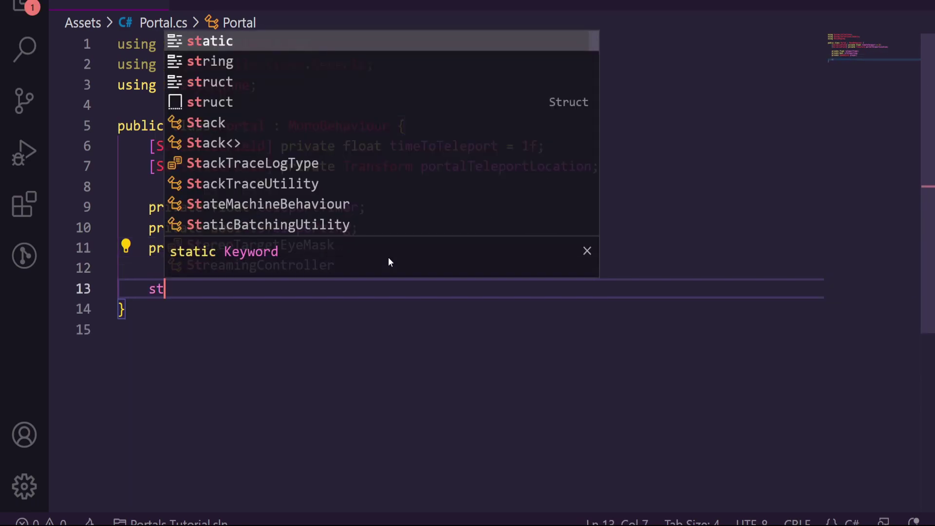
{"action": "key", "text": "Escape"}
{"action": "key", "text": "BackSpace"}
{"action": "key", "text": "BackSpace"}
{"action": "key", "text": "BackSpace"}
{"action": "type", "text": "rt"}
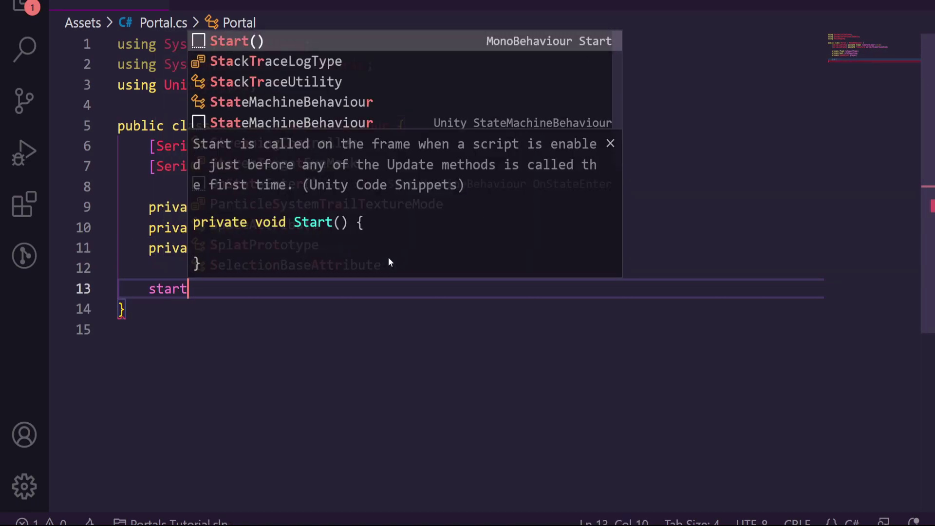
{"action": "key", "text": "Return"}
Inside Start, assign timeToTeleport to teleportTimer.
{"action": "type", "text": "tele"}
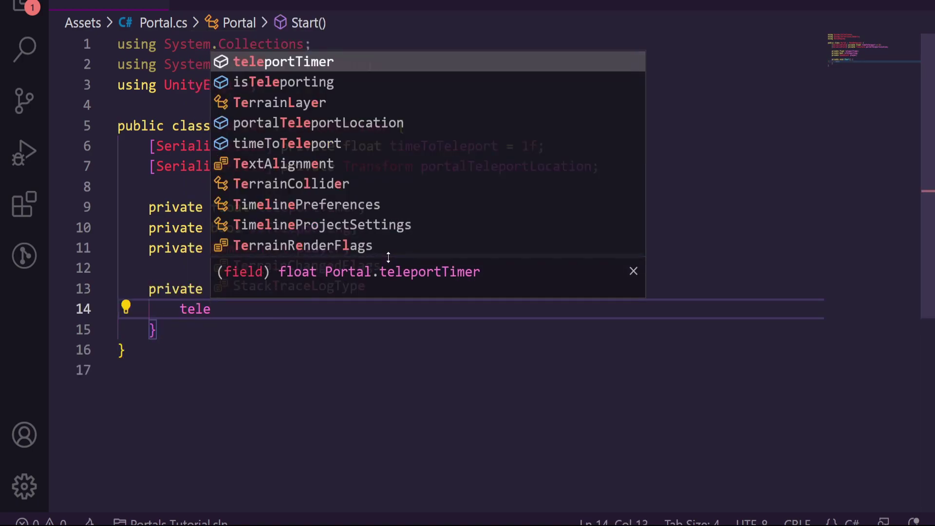
{"action": "key", "text": "Tab"}
{"action": "type", "text": "= "}
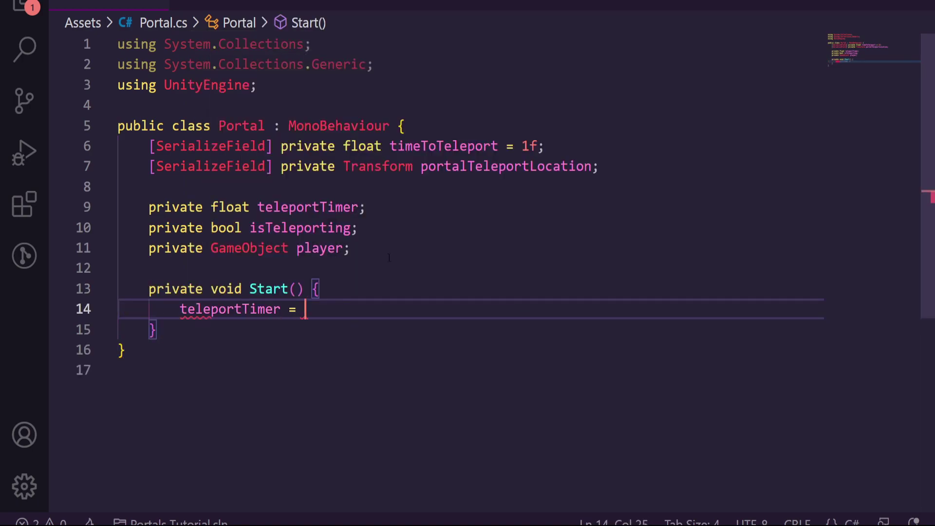
{"action": "type", "text": "timeT"}
{"action": "key", "text": "Tab"}
{"action": "type", "text": ";"}
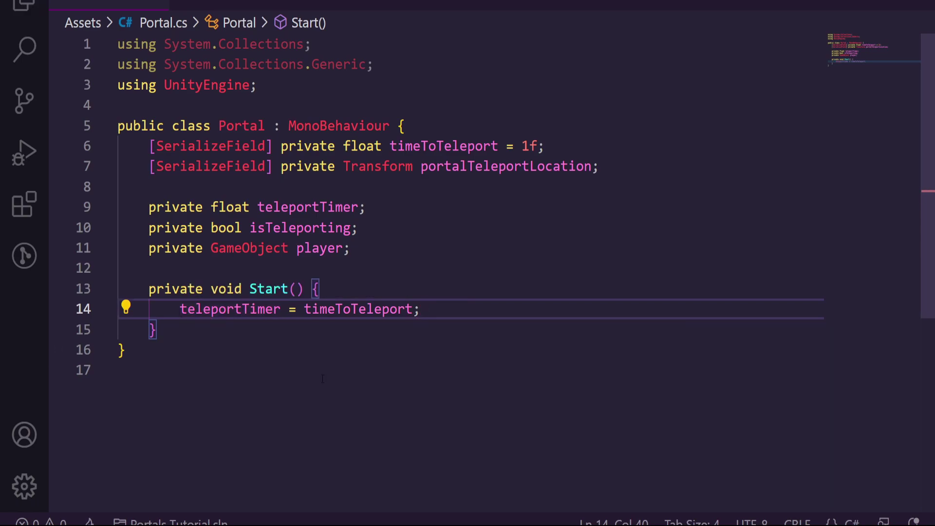
Add a private void Update() method after a blank line below Start.
{"action": "left_click", "coordinate": [243, 337]}
{"action": "key", "text": "Return"}
{"action": "key", "text": "Return"}
{"action": "type", "text": "upda"}
{"action": "key", "text": "Tab"}
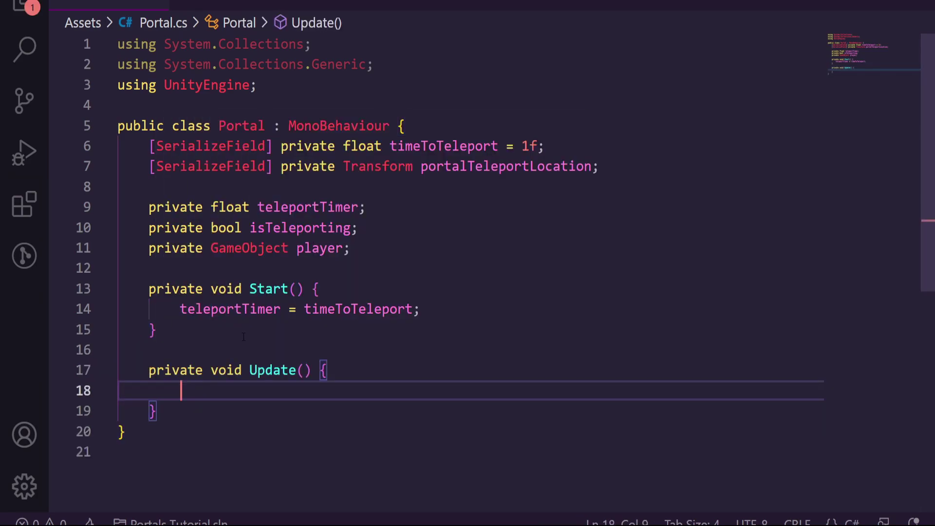
Inside Update, open an if block with the condition player && isTeleporting.
{"action": "type", "text": "if "}
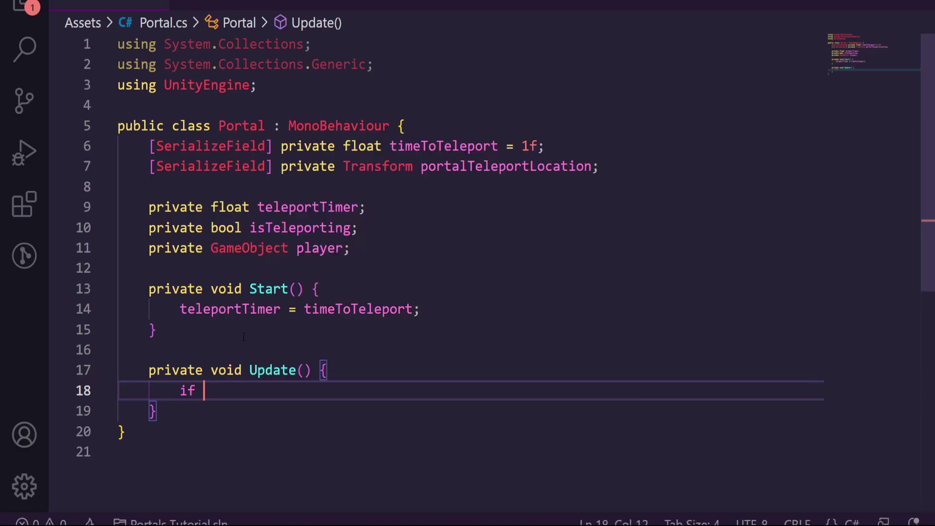
{"action": "type", "text": "(player &&"}
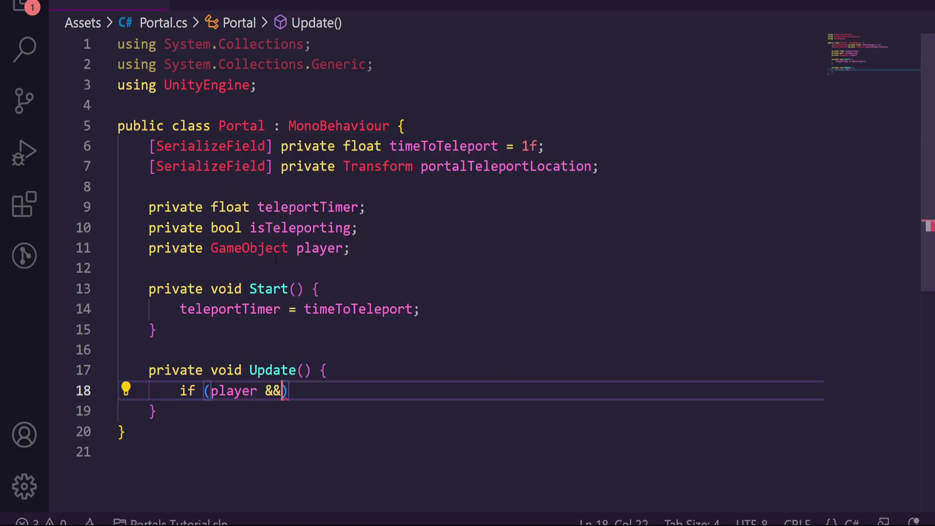
{"action": "type", "text": " isT"}
{"action": "key", "text": "Tab"}
{"action": "type", "text": ") {"}
{"action": "key", "text": "Return"}
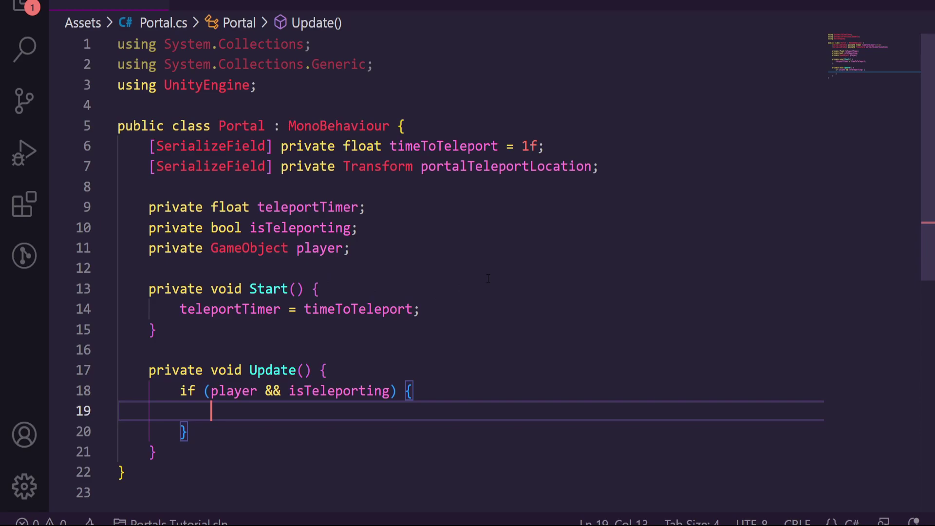
Nest an if block that checks teleportTimer > 0f inside the player and isTeleporting condition.
{"action": "type", "text": "if (teleport"}
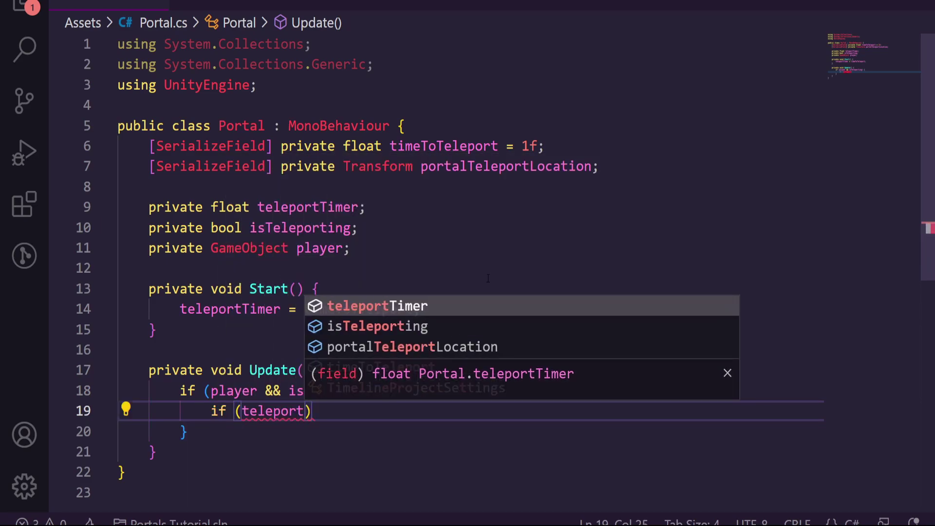
{"action": "key", "text": "Tab"}
{"action": "type", "text": "> 0) {"}
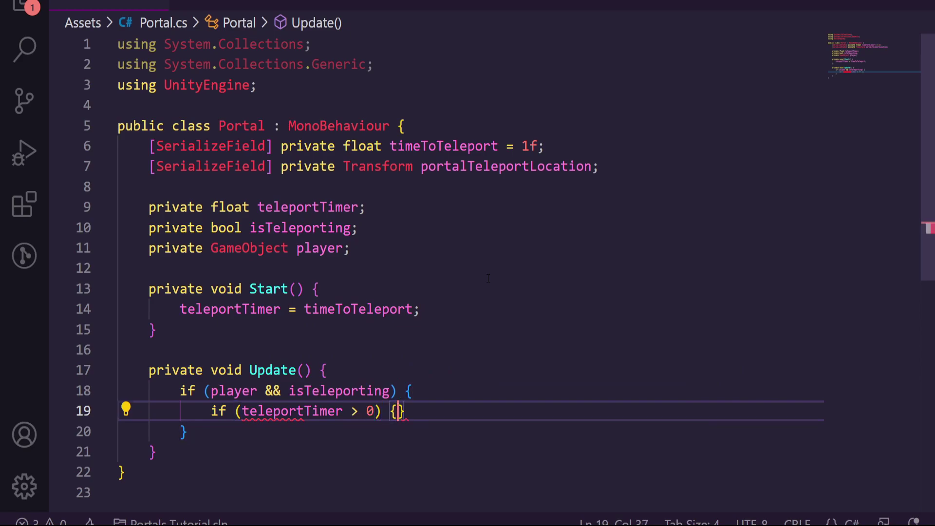
{"action": "key", "text": "Return"}
{"action": "left_click", "coordinate": [374, 411]}
{"action": "type", "text": "f"}
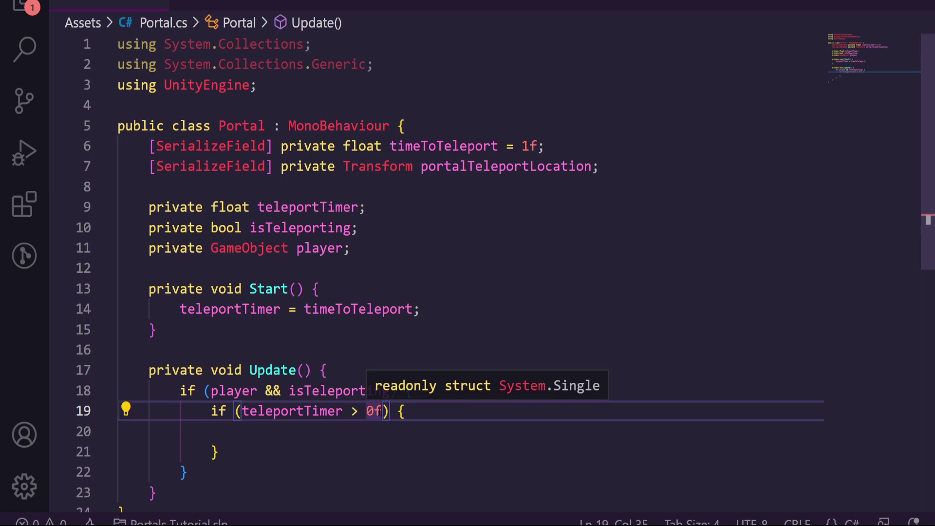
Subtract Time.deltaTime from teleportTimer inside the nested if block using the -= operator.
{"action": "left_click", "coordinate": [434, 428]}
{"action": "key", "text": "Tab"}
{"action": "type", "text": "tele"}
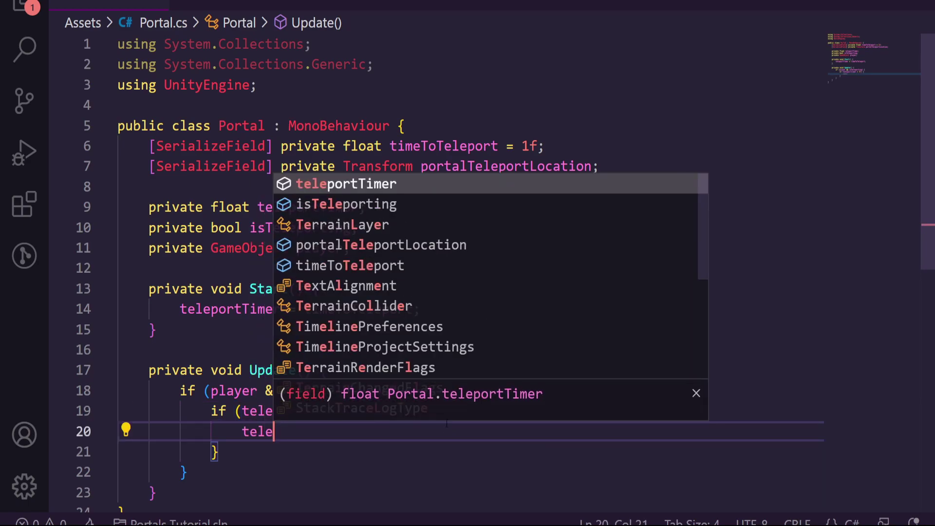
{"action": "type", "text": "portTimer -="}
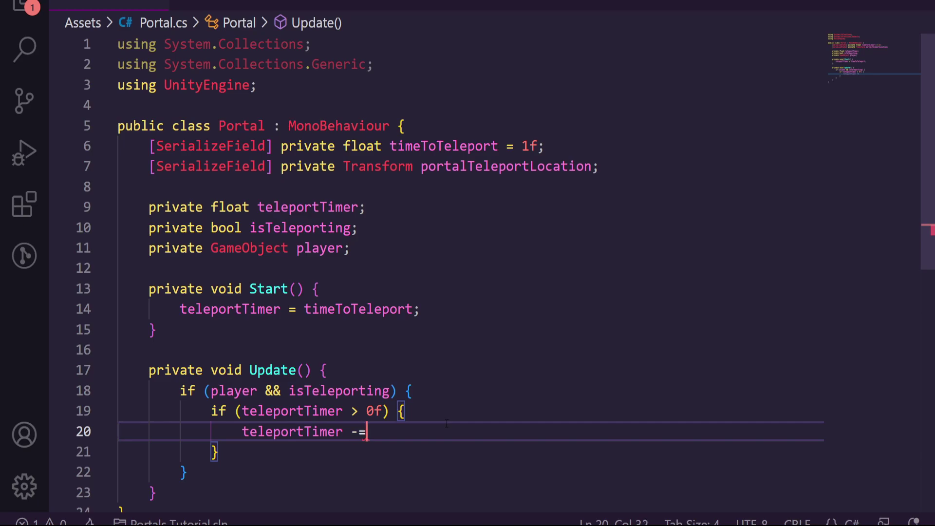
{"action": "type", "text": " Time.deltaTime;"}
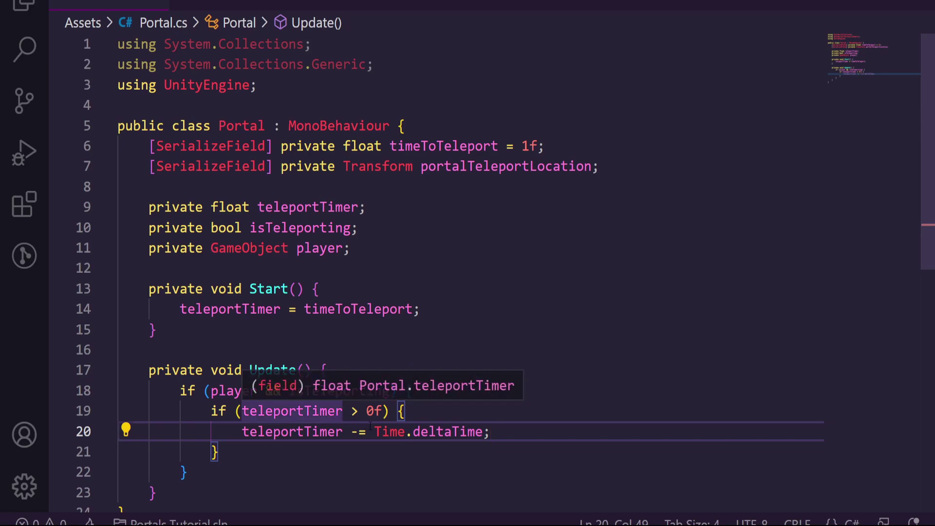
{"action": "left_click_drag", "start_coordinate": [273, 431], "coordinate": [460, 431]}
{"action": "left_click", "coordinate": [437, 432]}
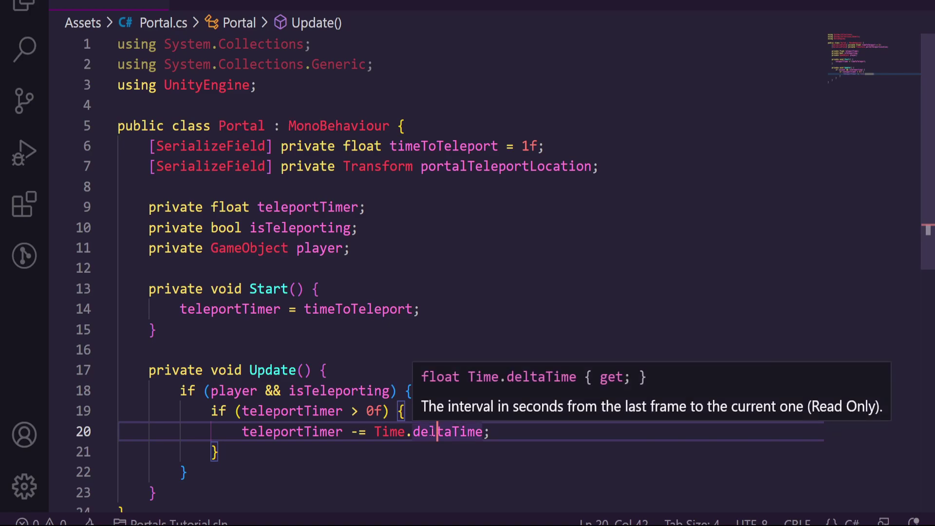
{"action": "key", "text": "End"}
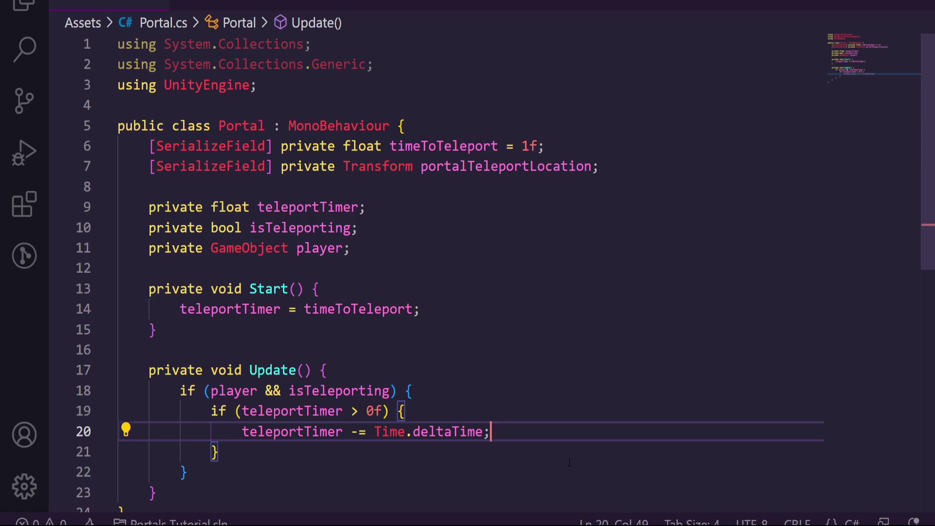
Add an else branch to the timer check that calls Teleport().
{"action": "key", "text": "Down"}
{"action": "type", "text": "else {"}
{"action": "key", "text": "Return"}
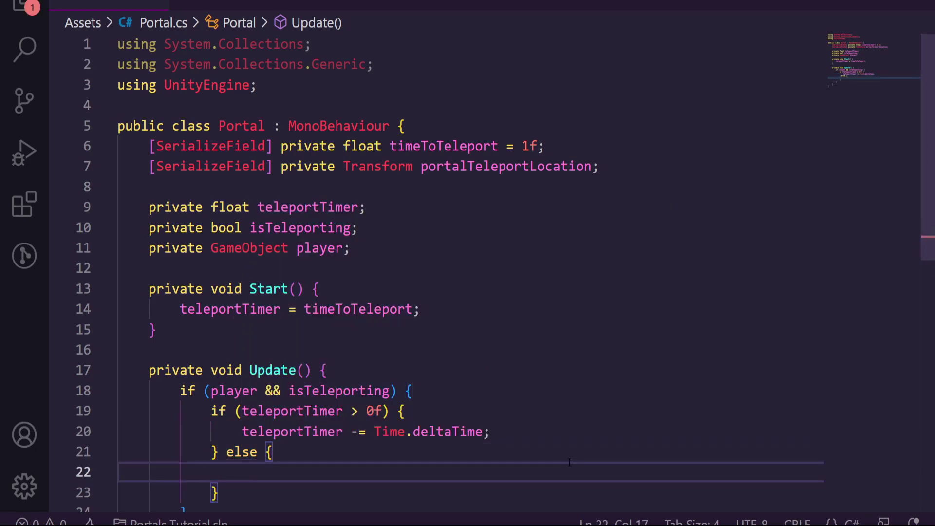
{"action": "type", "text": "teleportTimer()"}
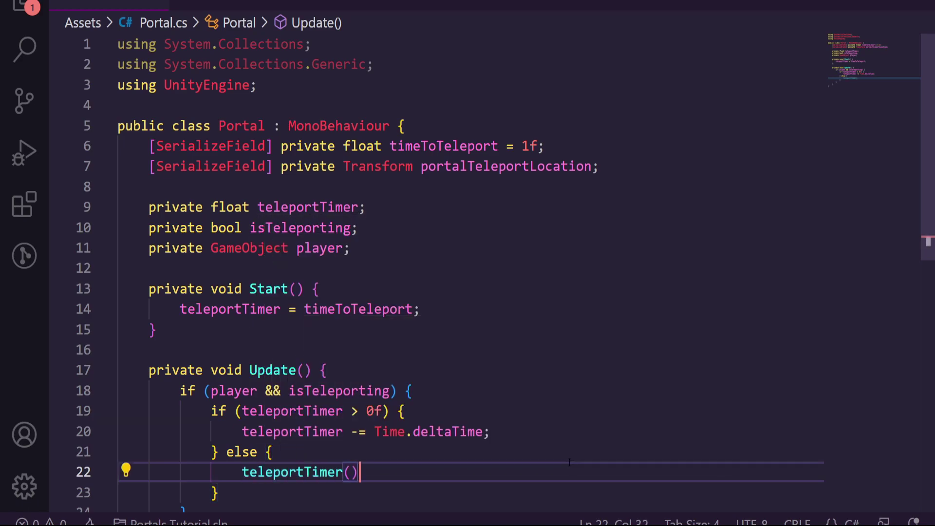
{"action": "key", "text": "Right"}
{"action": "key", "text": "ctrl+z"}
{"action": "type", "text": "();"}
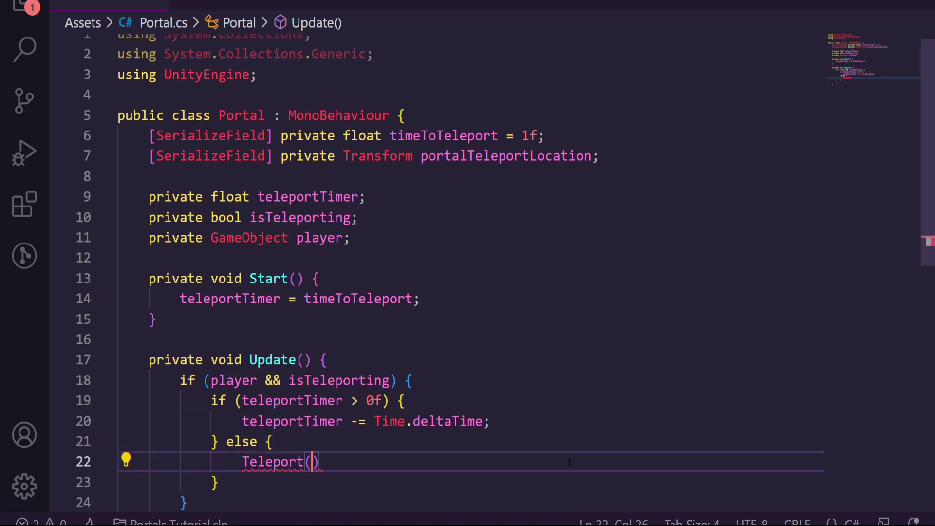
{"action": "left_click_drag", "start_coordinate": [242, 400], "coordinate": [342, 400]}
{"action": "double_click", "coordinate": [373, 401]}
{"action": "double_click", "coordinate": [252, 461]}
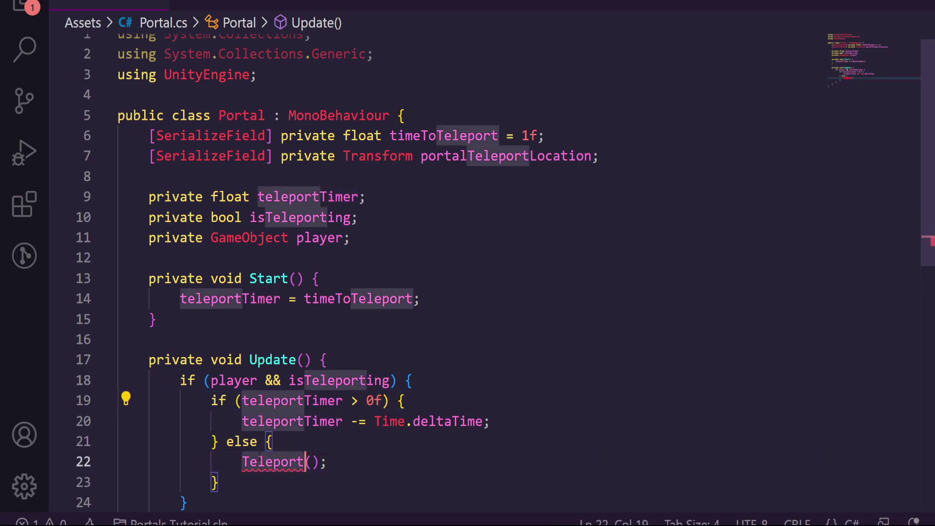
Add a private void Teleport () method below Update that sets player.transform.position to portalTeleportLocation.position.
{"action": "scroll", "coordinate": [228, 440], "scroll_direction": "down", "scroll_amount": 2}
{"action": "left_click", "coordinate": [227, 440]}
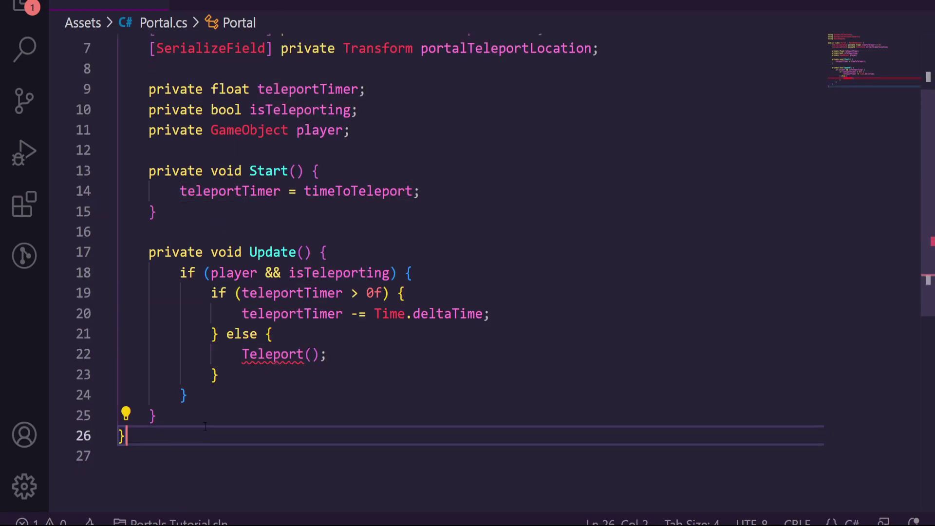
{"action": "left_click", "coordinate": [197, 419]}
{"action": "key", "text": "Return"}
{"action": "key", "text": "Return"}
{"action": "type", "text": "priva"}
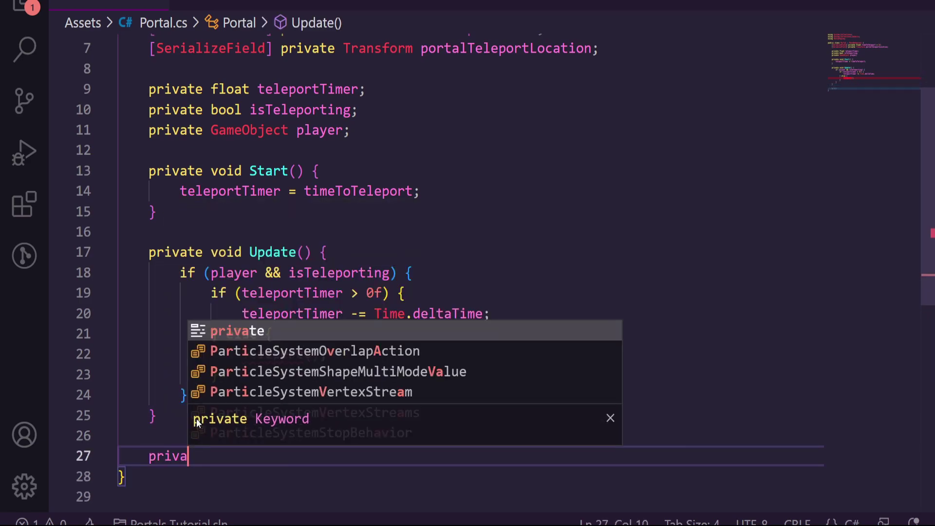
{"action": "type", "text": "te void Tel"}
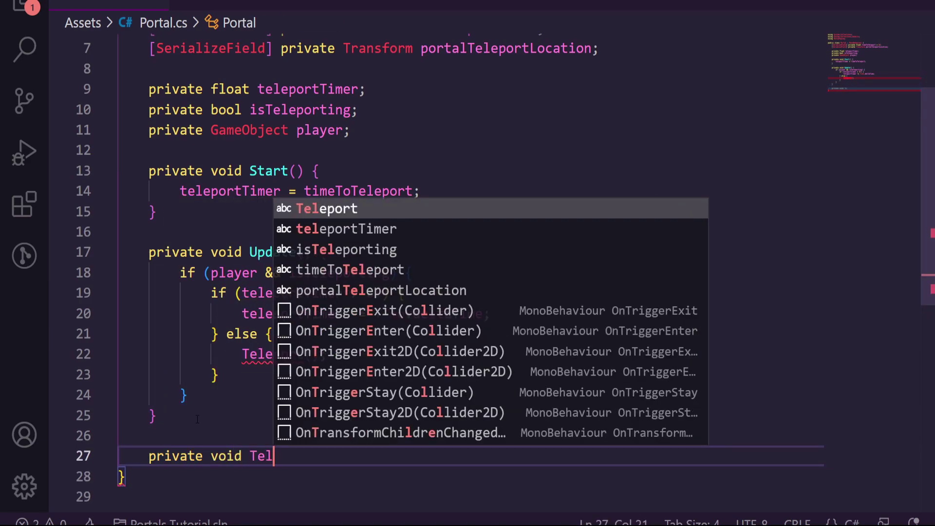
{"action": "type", "text": "eport () {"}
{"action": "key", "text": "Return"}
{"action": "type", "text": "player.transform.position = p"}
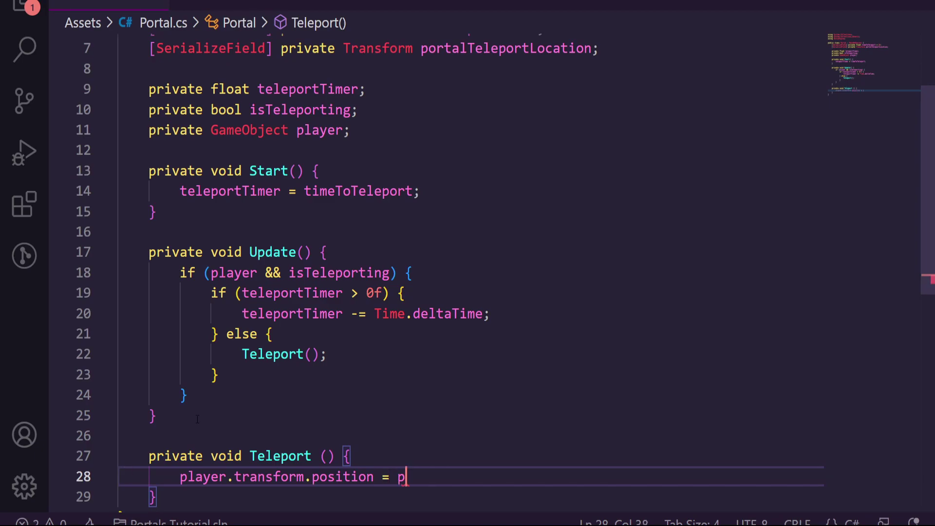
{"action": "type", "text": "ortalTeleportLocation.position;"}
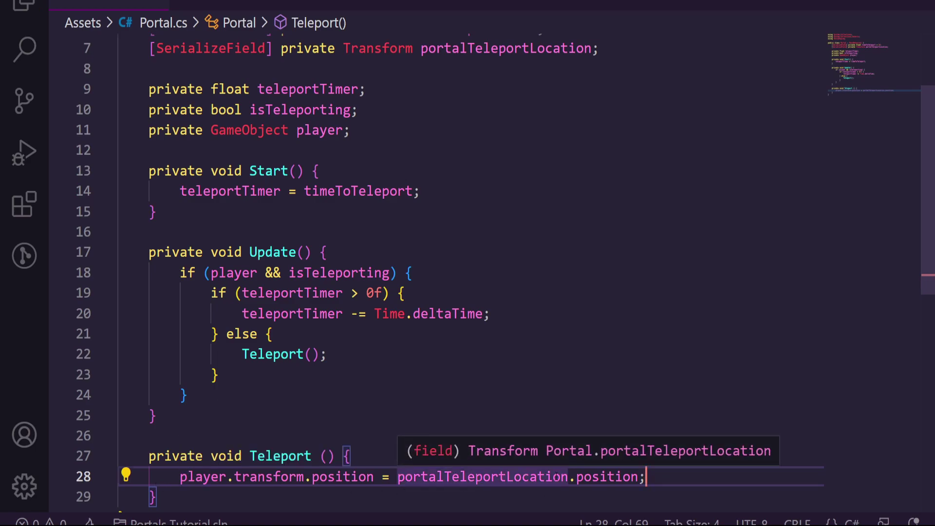
Reset teleportTimer to timeToTeleport on a new line in the Teleport method, below the position assignment.
{"action": "scroll", "coordinate": [677, 473], "scroll_direction": "down", "scroll_amount": 2}
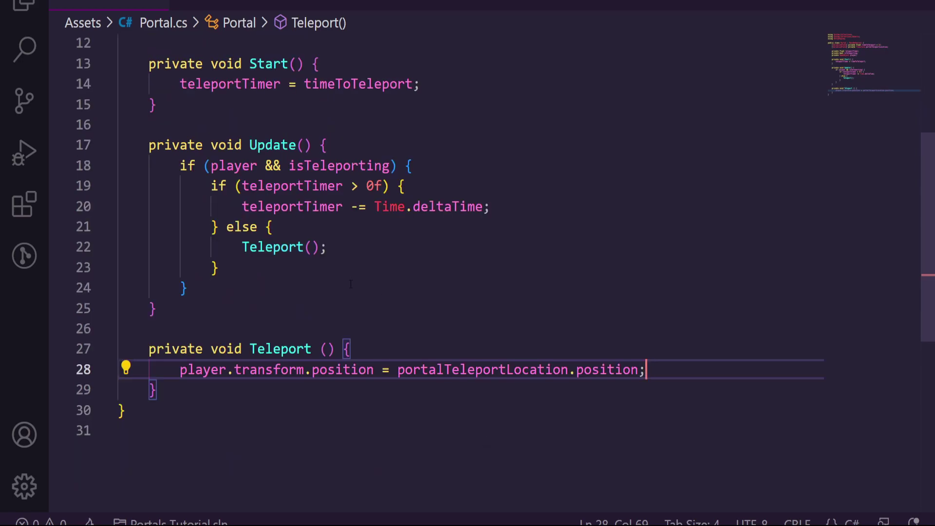
{"action": "double_click", "coordinate": [299, 185]}
{"action": "left_click", "coordinate": [723, 383]}
{"action": "key", "text": "Up"}
{"action": "key", "text": "End"}
{"action": "key", "text": "Return"}
{"action": "type", "text": "tel"}
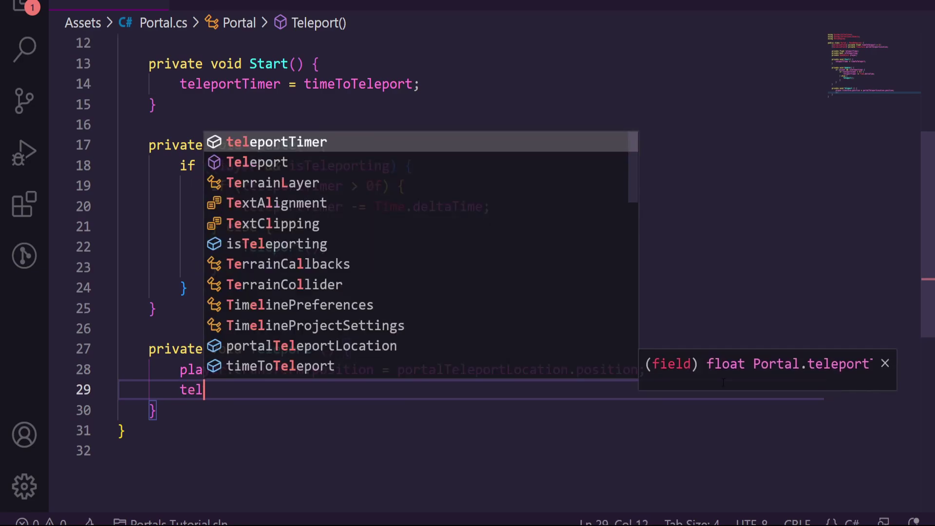
{"action": "type", "text": "eportTimer = timeToTeleport;"}
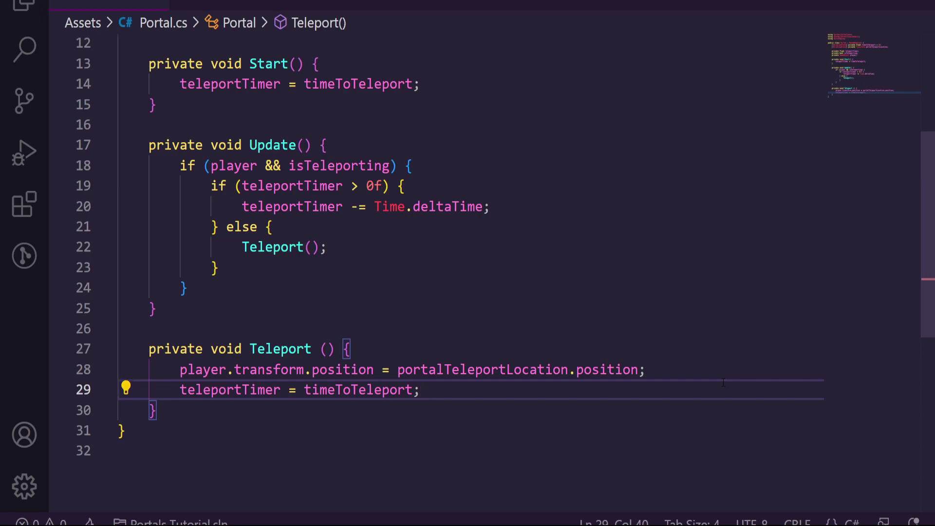
Set isTeleporting to false and player to null at the end of the Teleport method.
{"action": "scroll", "coordinate": [660, 292], "scroll_direction": "up", "scroll_amount": 4}
{"action": "scroll", "coordinate": [504, 245], "scroll_direction": "down", "scroll_amount": 5}
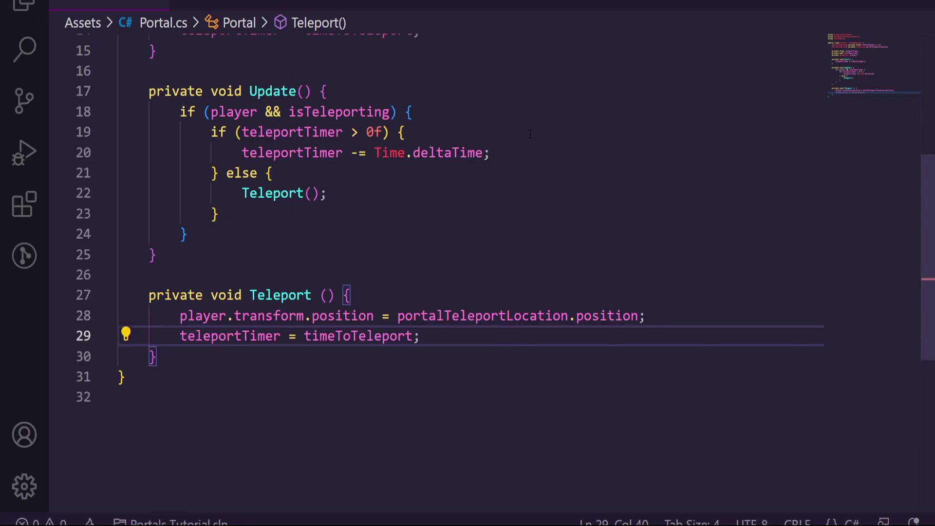
{"action": "key", "text": "Return"}
{"action": "type", "text": "isTeleporting = false;"}
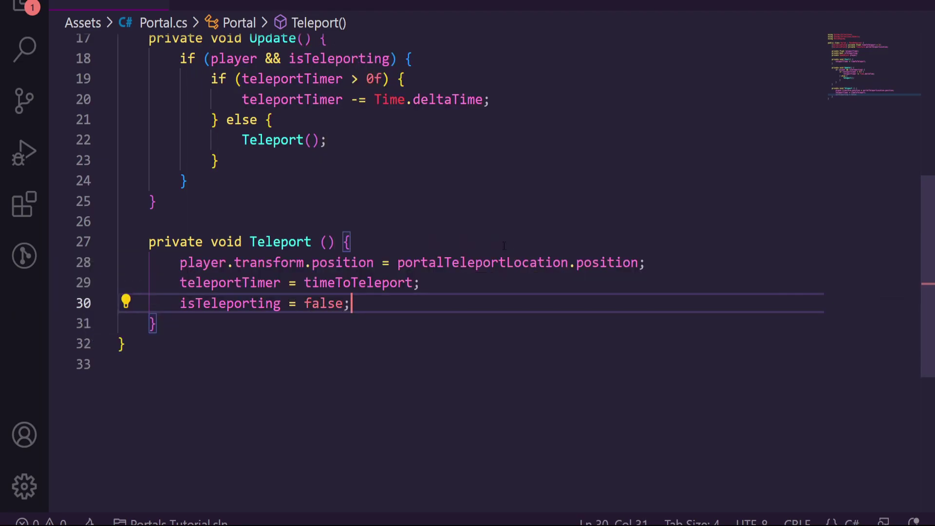
{"action": "key", "text": "Return"}
{"action": "type", "text": "player = null;"}
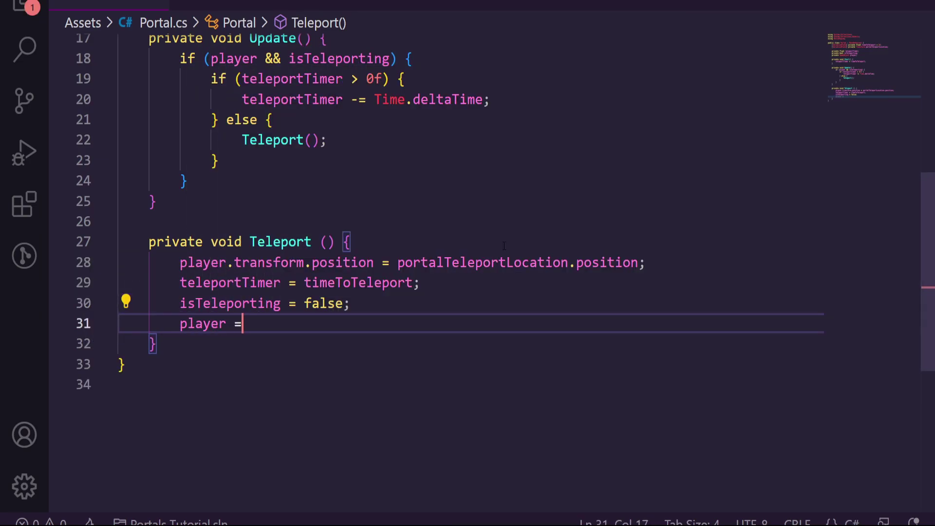
{"action": "left_click", "coordinate": [317, 338]}
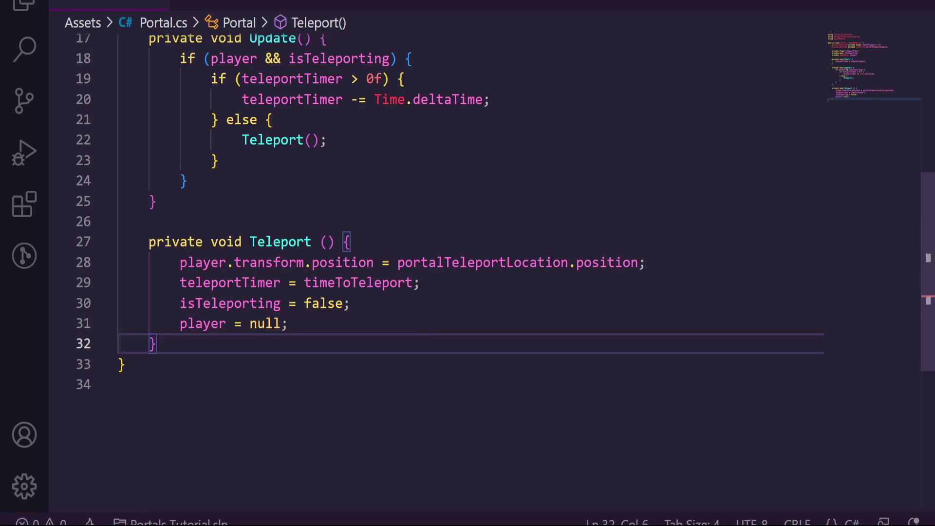
Add a private void OnTriggerEnter2D(Collider2D other) method below Teleport, without a duplicated private void prefix.
{"action": "scroll", "coordinate": [274, 362], "scroll_direction": "up", "scroll_amount": 5}
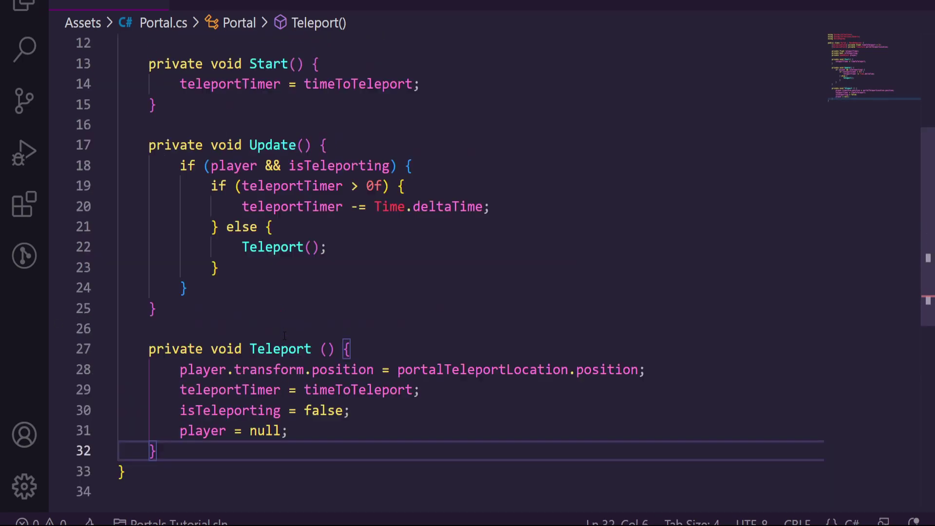
{"action": "scroll", "coordinate": [277, 295], "scroll_direction": "down", "scroll_amount": 5}
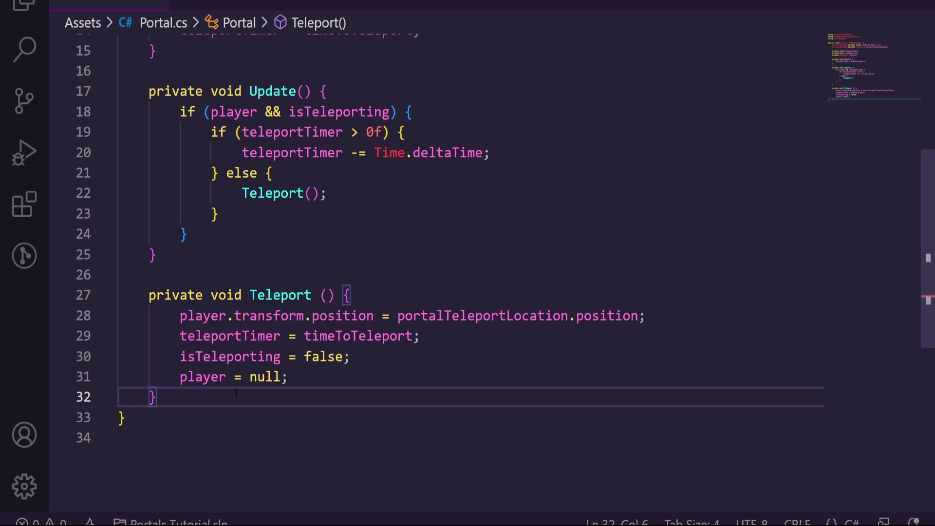
{"action": "key", "text": "Return"}
{"action": "key", "text": "Return"}
{"action": "type", "text": "p"}
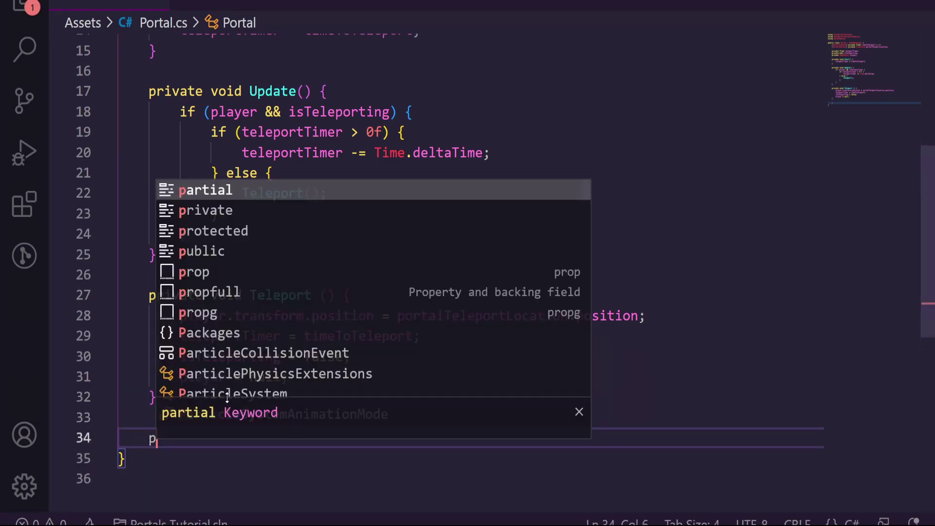
{"action": "type", "text": "rivate void OnT"}
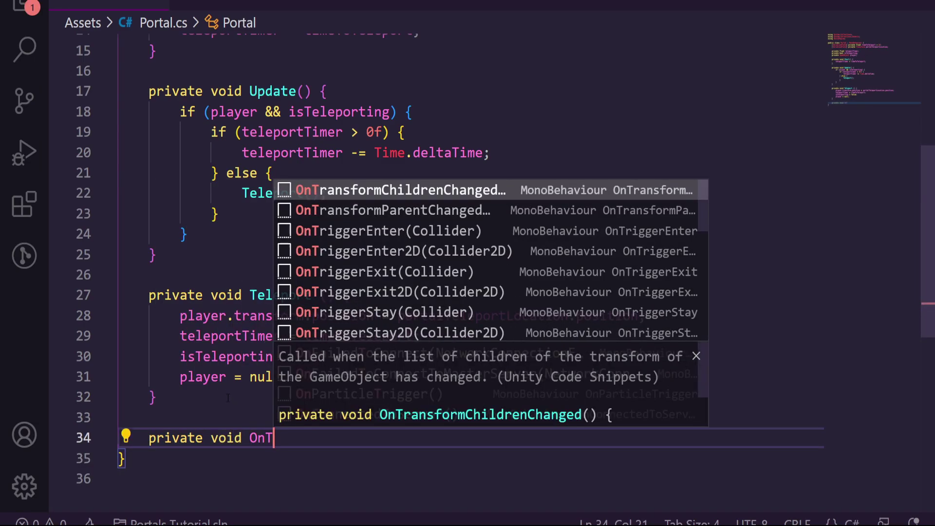
{"action": "type", "text": "rigger"}
{"action": "key", "text": "Down"}
{"action": "key", "text": "Return"}
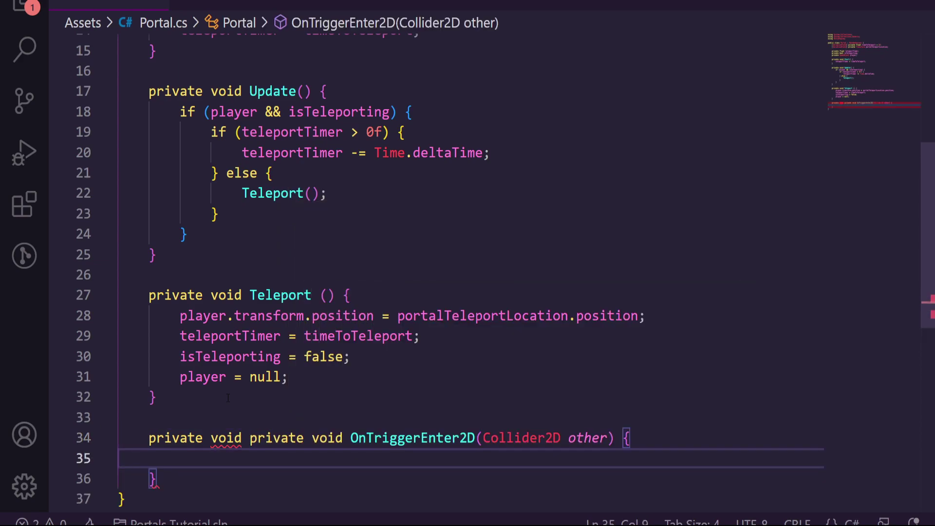
{"action": "left_click_drag", "start_coordinate": [250, 438], "coordinate": [149, 438]}
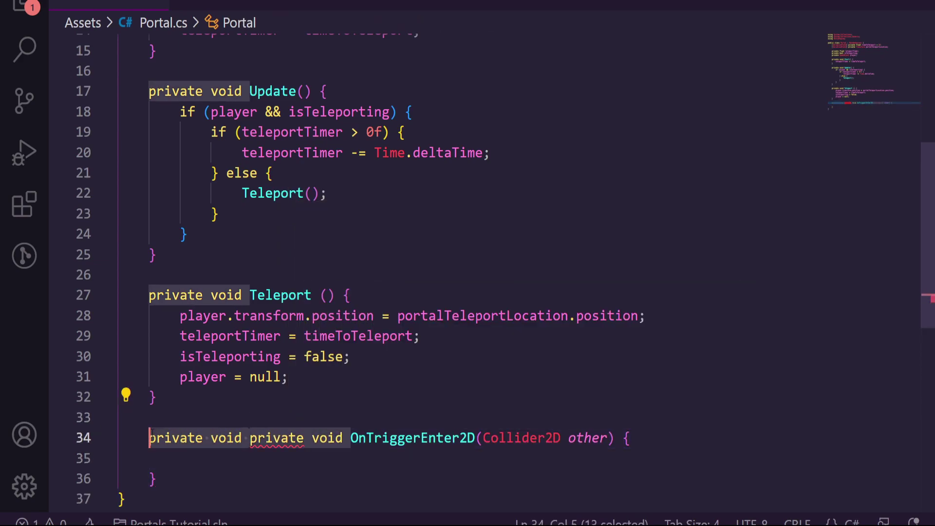
{"action": "key", "text": "BackSpace"}
{"action": "double_click", "coordinate": [427, 438]}
{"action": "key", "text": "Tab"}
{"action": "scroll", "coordinate": [381, 358], "scroll_direction": "down", "scroll_amount": 4}
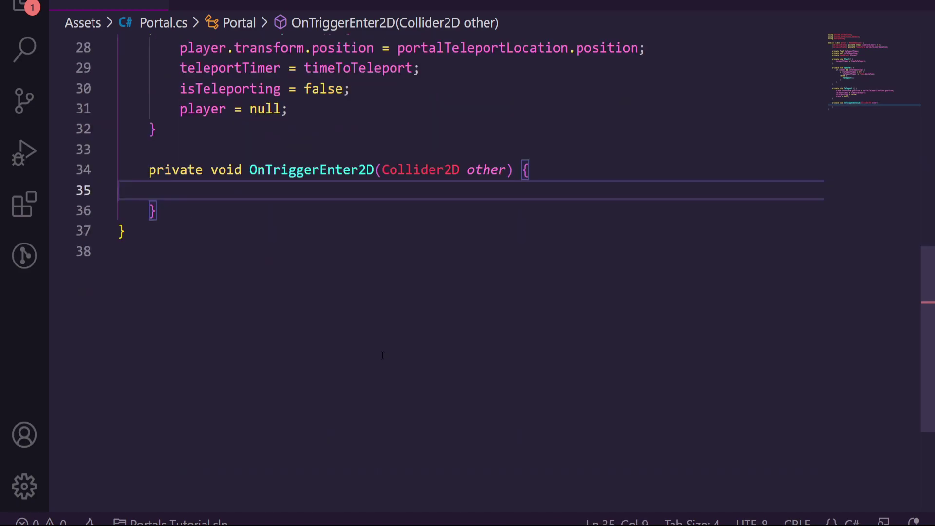
Add an if block inside OnTriggerEnter2D that checks other.CompareTag("Player").
{"action": "type", "text": "if (other.Co"}
{"action": "key", "text": "Tab"}
{"action": "type", "text": "(\"Player\""}
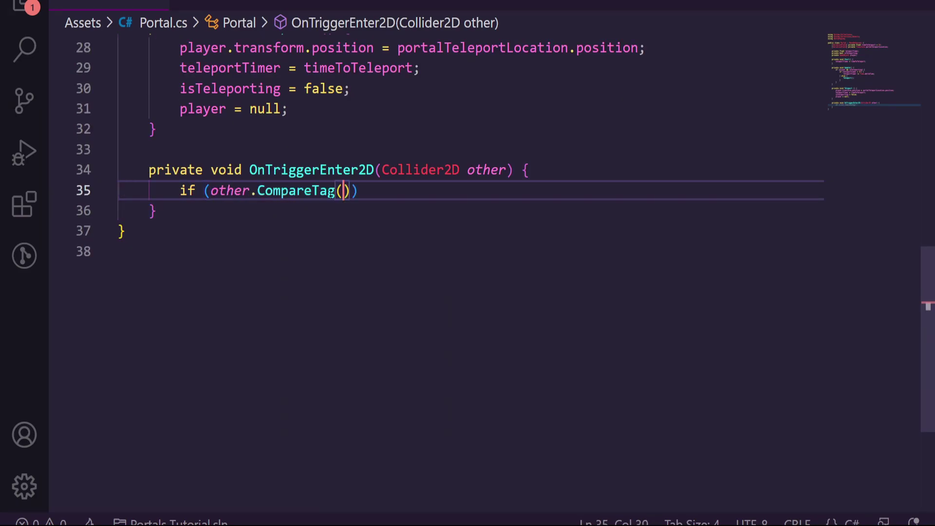
{"action": "type", "text": ")) {"}
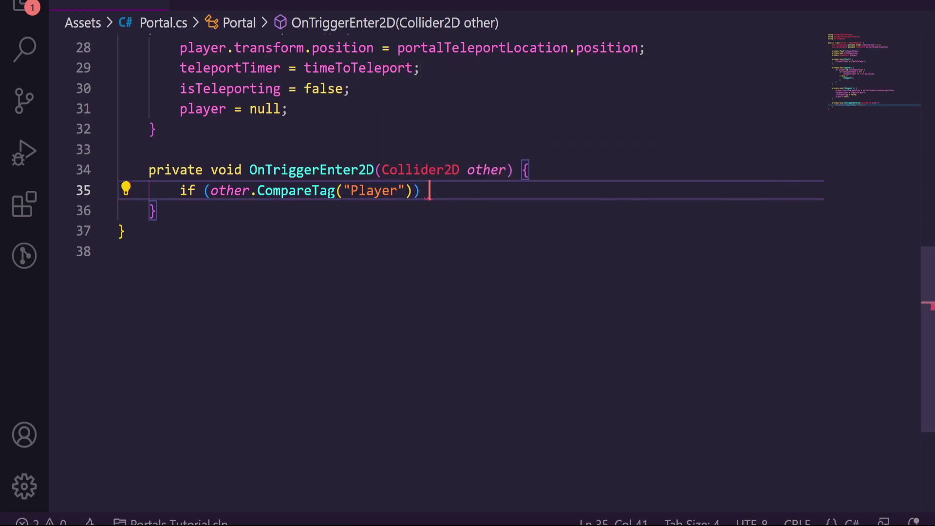
{"action": "key", "text": "Return"}
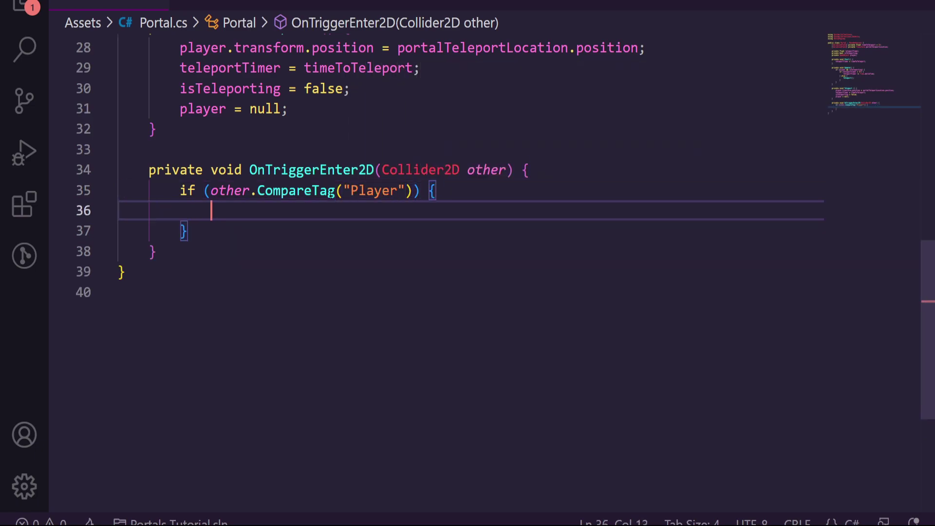
Inside the Player tag check, set isTeleporting to true and assign other.gameObject to player.
{"action": "type", "text": "isT"}
{"action": "key", "text": "Tab"}
{"action": "type", "text": "= true;"}
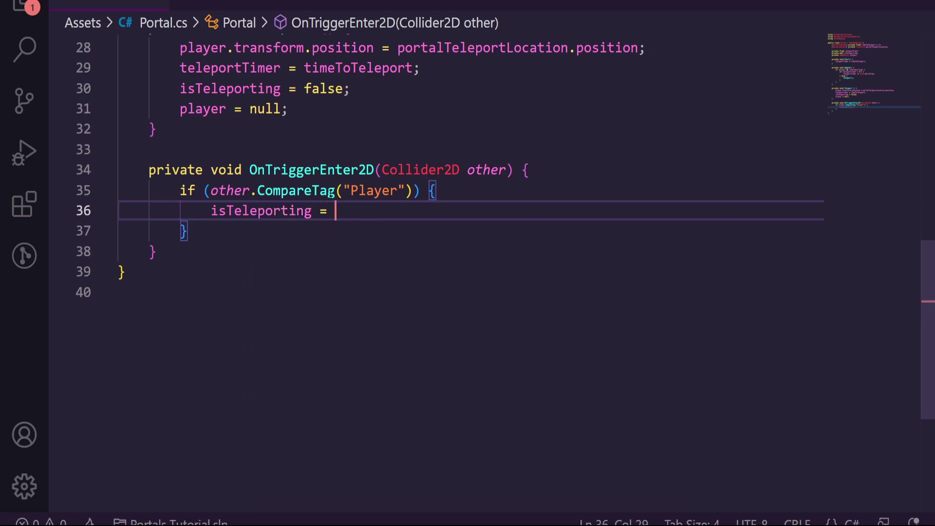
{"action": "key", "text": "Return"}
{"action": "type", "text": "pla"}
{"action": "key", "text": "Tab"}
{"action": "type", "text": "= ot"}
{"action": "key", "text": "Tab"}
{"action": "type", "text": ".game"}
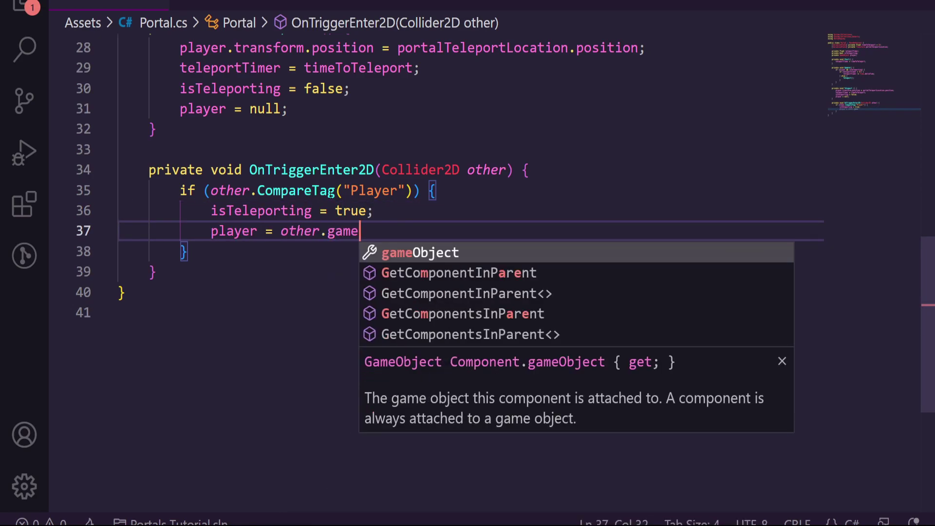
{"action": "key", "text": "Tab"}
{"action": "type", "text": ";"}
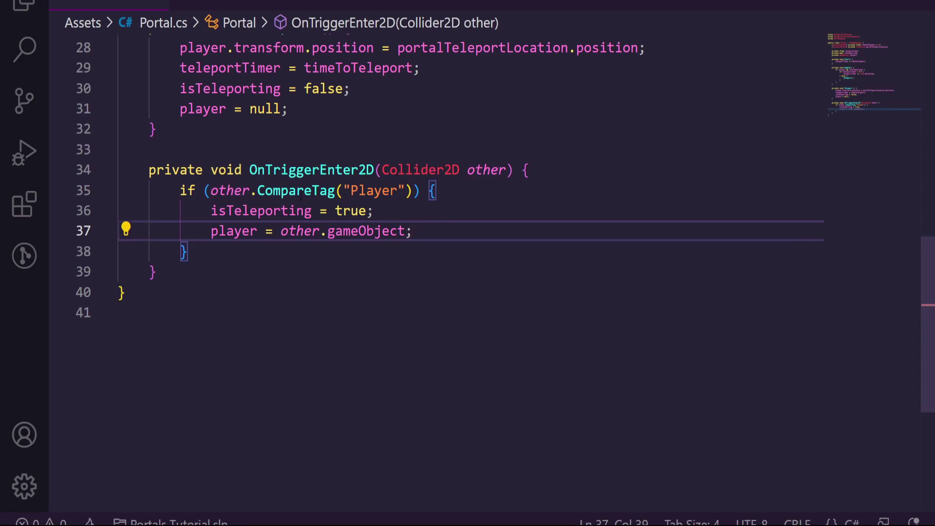
Review the isTeleporting and player assignments inside the OnTriggerEnter2D tag check.
{"action": "left_click_drag", "start_coordinate": [210, 215], "coordinate": [374, 210]}
{"action": "left_click", "coordinate": [384, 210]}
{"action": "double_click", "coordinate": [282, 210]}
{"action": "double_click", "coordinate": [239, 231]}
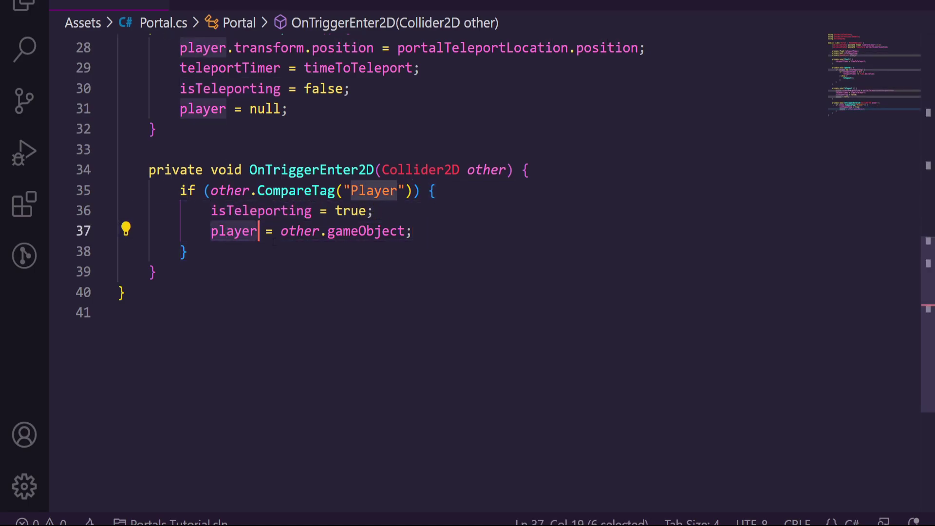
{"action": "double_click", "coordinate": [300, 231]}
{"action": "left_click", "coordinate": [374, 231]}
{"action": "left_click", "coordinate": [465, 228]}
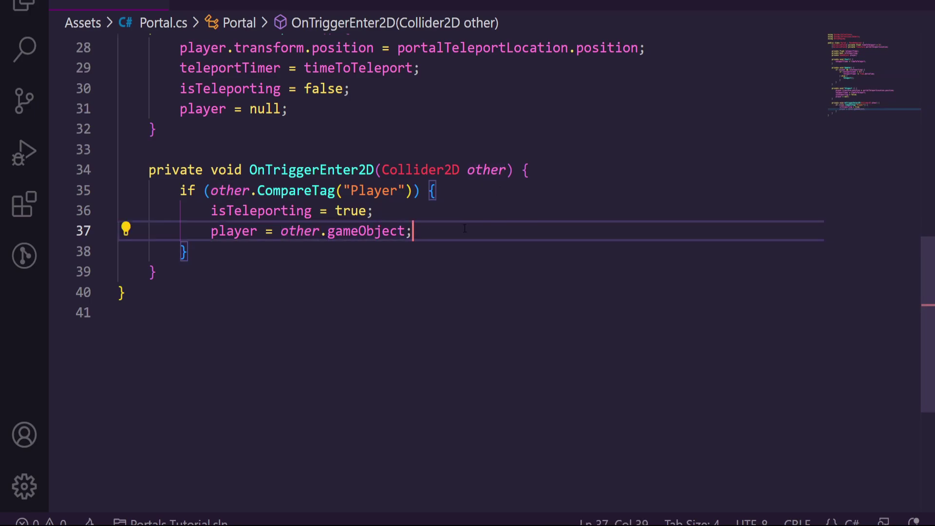
{"action": "left_click", "coordinate": [508, 259]}
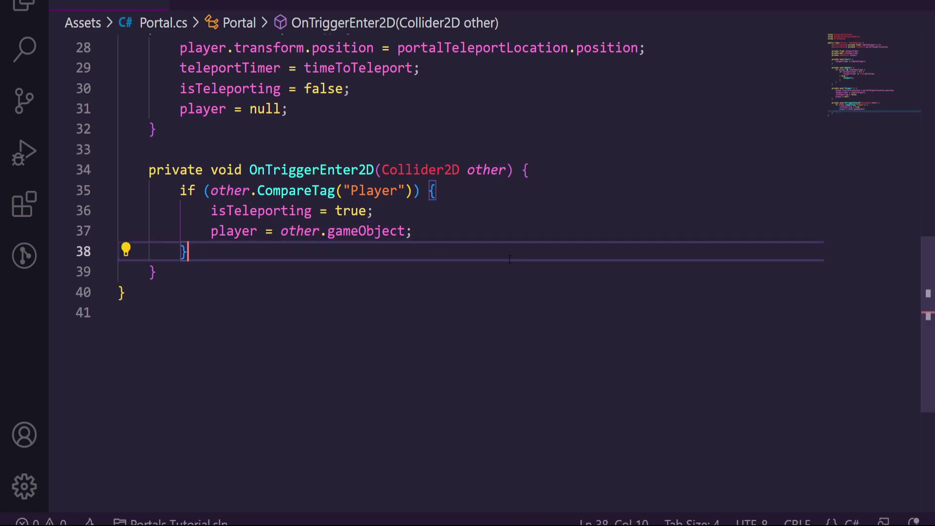
Add a private void OnTriggerExit2D(Collider2D other) method below OnTriggerEnter2D.
{"action": "left_click", "coordinate": [181, 265]}
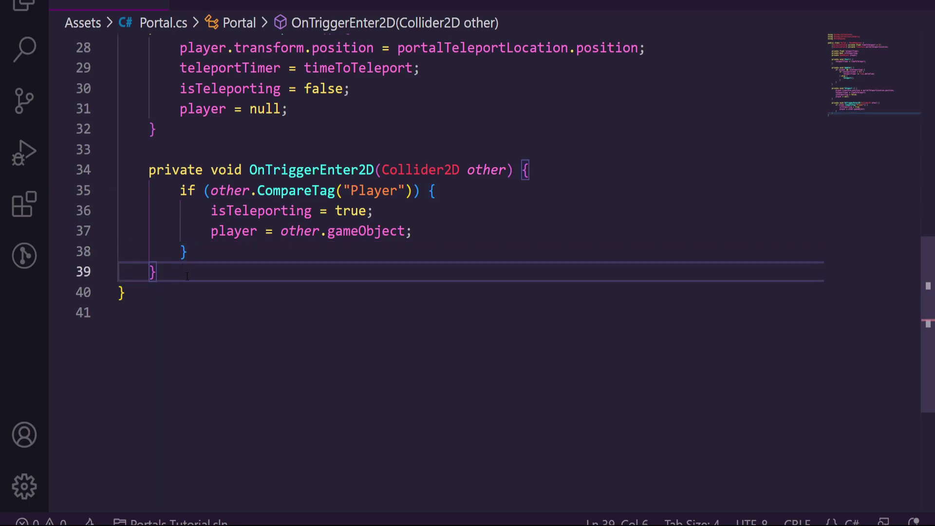
{"action": "key", "text": "Return"}
{"action": "key", "text": "Return"}
{"action": "type", "text": "ontigger"}
{"action": "key", "text": "Down"}
{"action": "key", "text": "Down"}
{"action": "key", "text": "Down"}
{"action": "key", "text": "Return"}
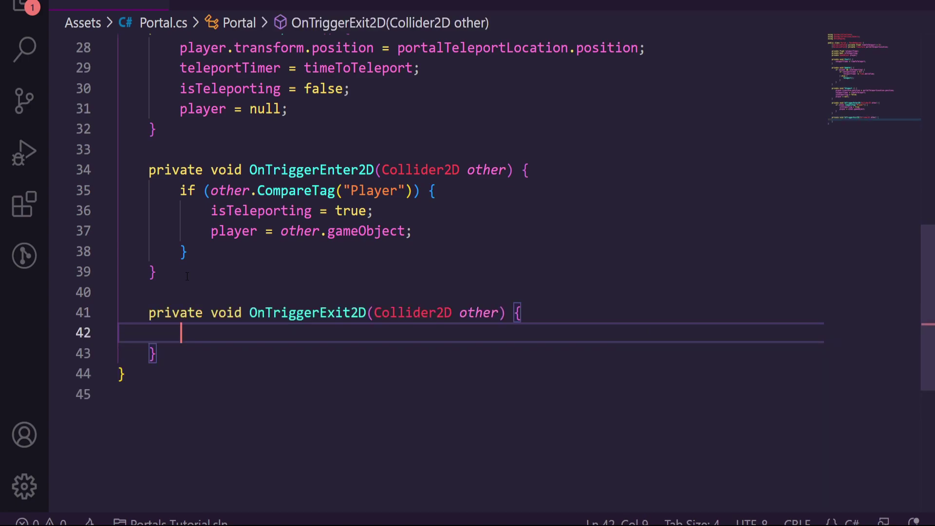
Copy the Player tag if block from OnTriggerEnter2D into the body of OnTriggerExit2D.
{"action": "scroll", "coordinate": [263, 225], "scroll_direction": "down", "scroll_amount": 1}
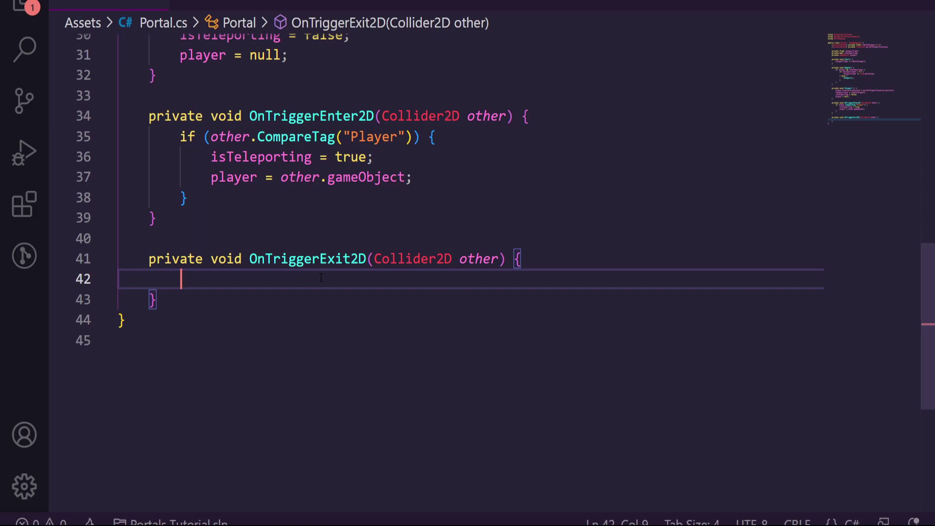
{"action": "left_click_drag", "start_coordinate": [187, 197], "coordinate": [179, 137]}
{"action": "key", "text": "ctrl+c"}
{"action": "left_click", "coordinate": [226, 280]}
{"action": "key", "text": "ctrl+v"}
In the OnTriggerExit2D block, change the player assignment to null and isTeleporting to false.
{"action": "left_click_drag", "start_coordinate": [281, 320], "coordinate": [414, 320]}
{"action": "type", "text": "null;"}
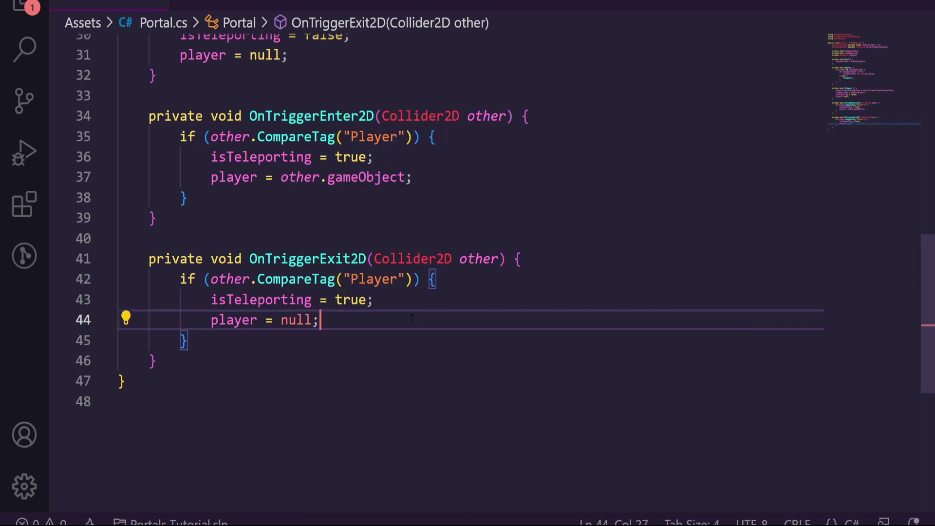
{"action": "double_click", "coordinate": [351, 300]}
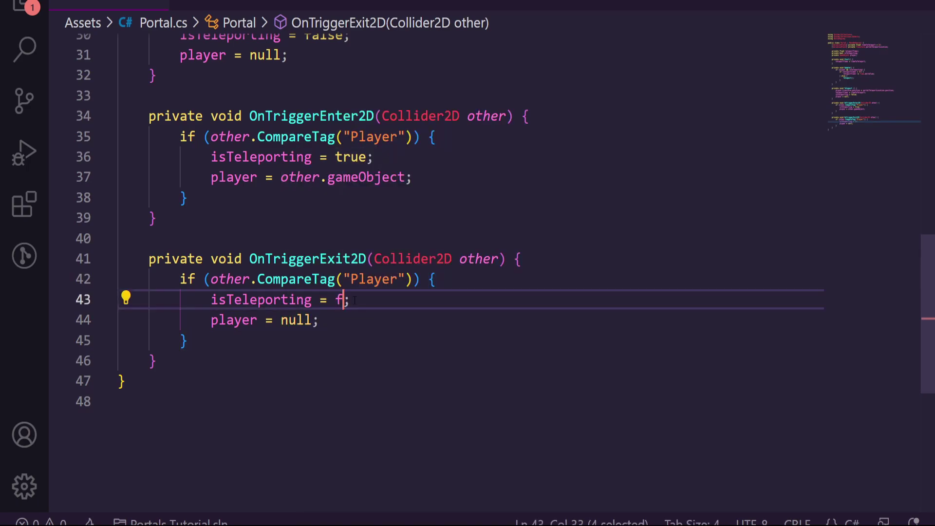
{"action": "type", "text": "false"}
{"action": "left_click", "coordinate": [367, 300]}
Add a line resetting teleportTimer to timeToTeleport below the player assignment in OnTriggerExit2D.
{"action": "left_click", "coordinate": [341, 317]}
{"action": "key", "text": "Return"}
{"action": "type", "text": "tele"}
{"action": "key", "text": "Tab"}
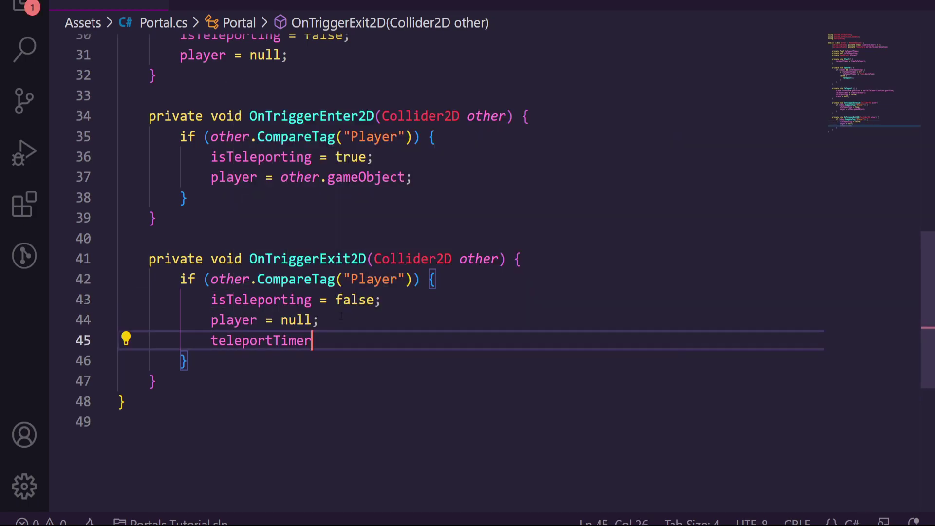
{"action": "type", "text": "tim"}
{"action": "key", "text": "Tab"}
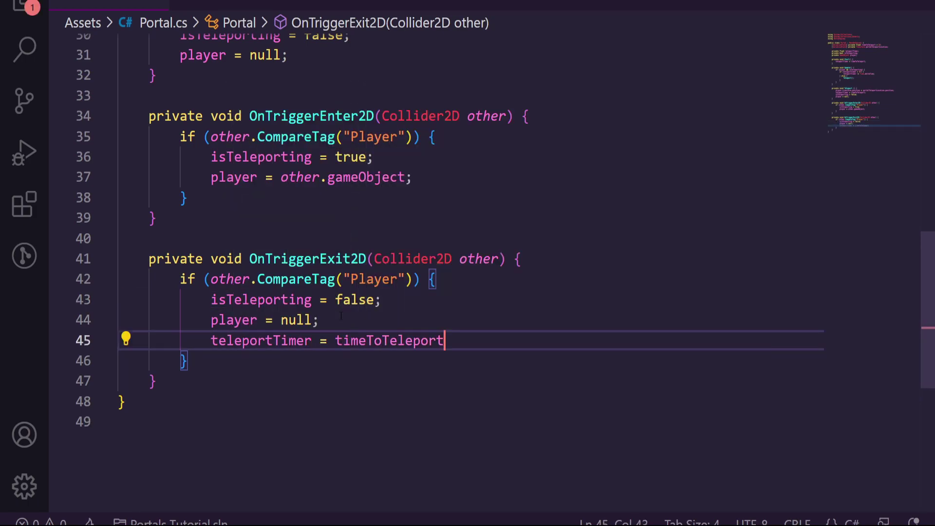
Review the Portal script's Update, Teleport and trigger methods to check the complete teleport logic.
{"action": "double_click", "coordinate": [334, 258]}
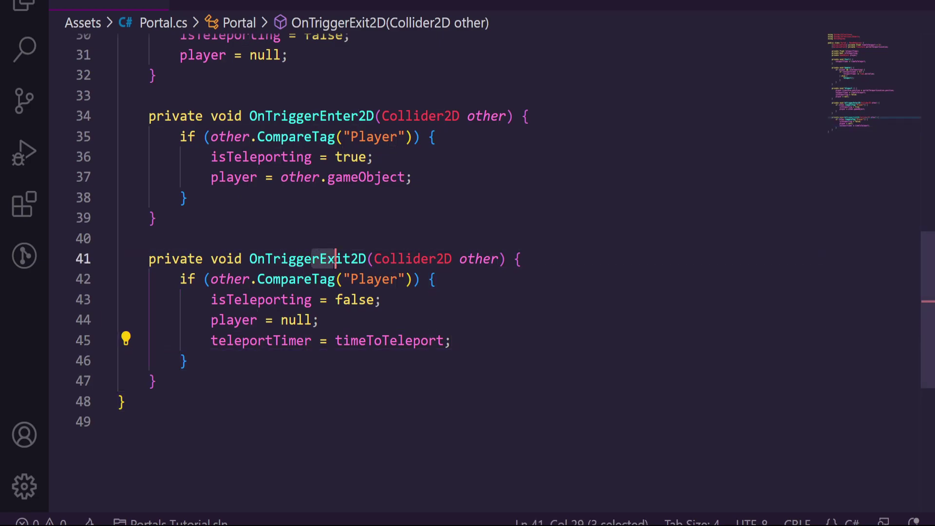
{"action": "scroll", "coordinate": [551, 243], "scroll_direction": "up", "scroll_amount": 10}
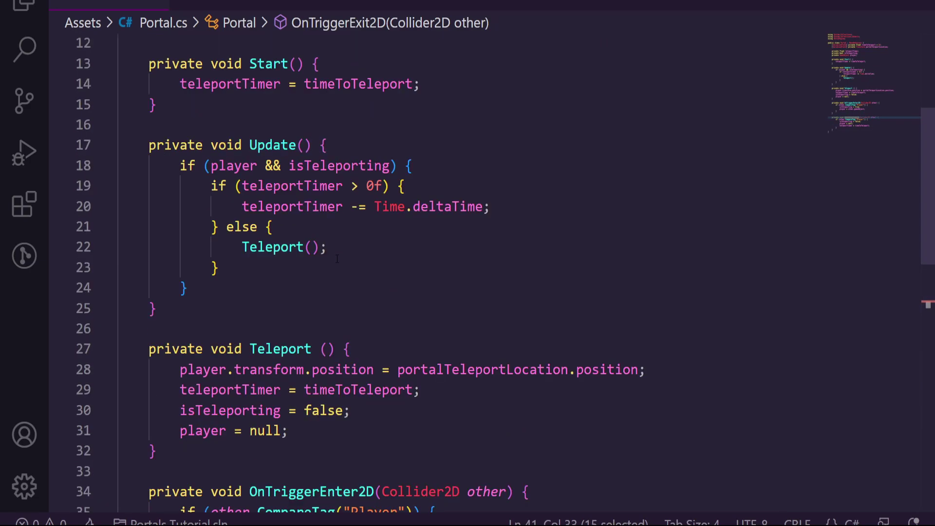
{"action": "left_click", "coordinate": [548, 147]}
{"action": "scroll", "coordinate": [550, 151], "scroll_direction": "down", "scroll_amount": 10}
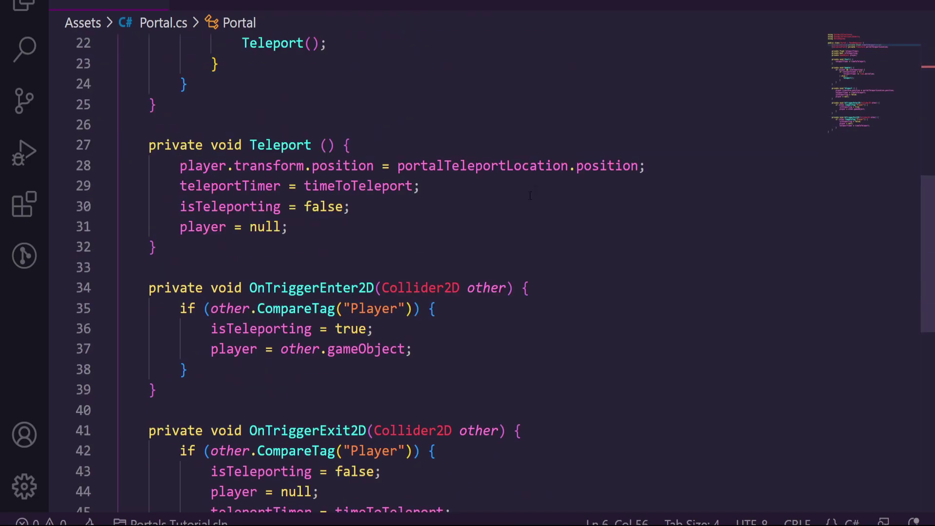
{"action": "left_click_drag", "start_coordinate": [228, 291], "coordinate": [298, 257]}
{"action": "left_click", "coordinate": [336, 236]}
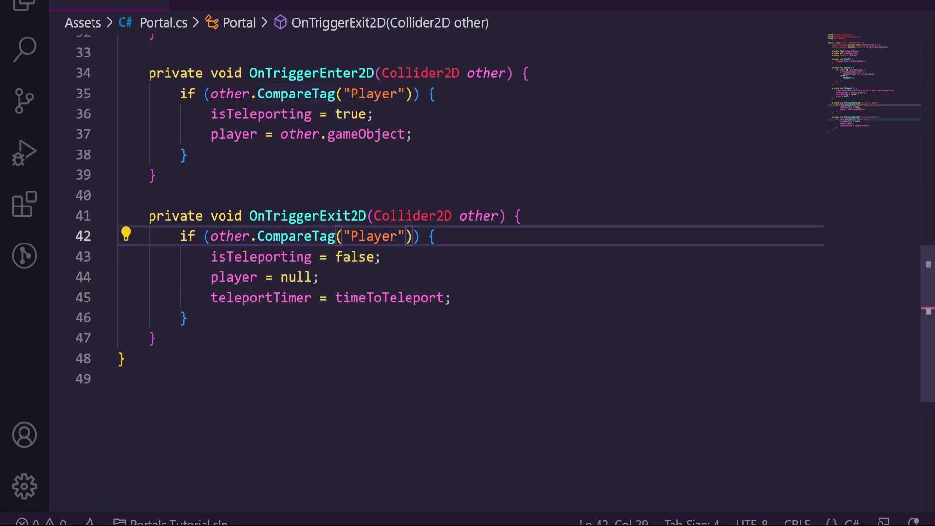
{"action": "scroll", "coordinate": [348, 291], "scroll_direction": "up", "scroll_amount": 4}
{"action": "scroll", "coordinate": [357, 311], "scroll_direction": "down", "scroll_amount": 5}
{"action": "scroll", "coordinate": [317, 184], "scroll_direction": "up", "scroll_amount": 5}
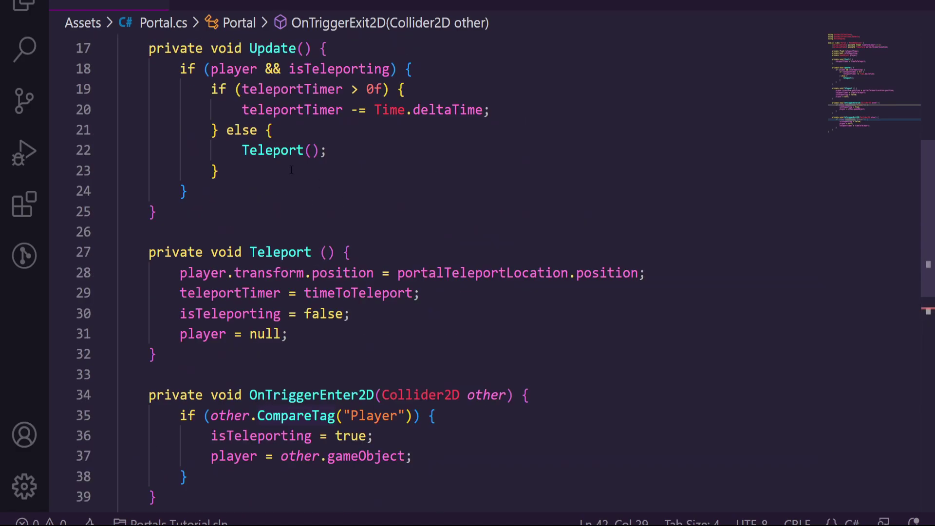
{"action": "scroll", "coordinate": [256, 234], "scroll_direction": "up", "scroll_amount": 5}
{"action": "scroll", "coordinate": [256, 234], "scroll_direction": "down", "scroll_amount": 7}
{"action": "scroll", "coordinate": [243, 45], "scroll_direction": "up", "scroll_amount": 7}
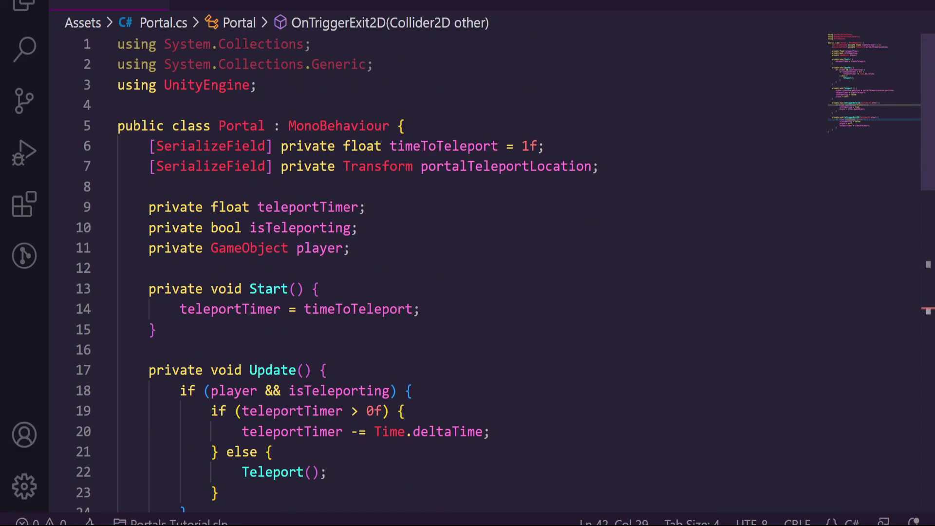
Switch to Unity and, on Portal 1, set Time To Teleport to 3 and assign Portal 2 as its teleport location.
{"action": "left_click", "coordinate": [502, 523]}
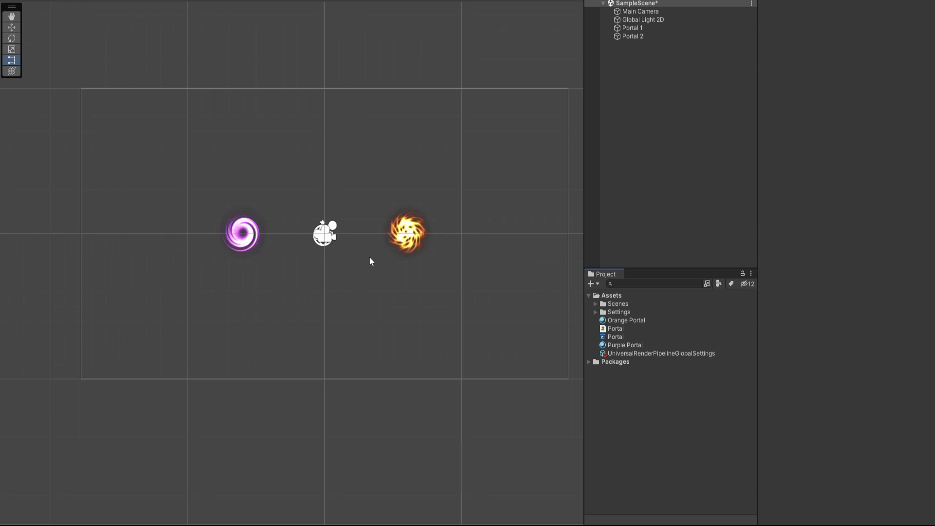
{"action": "left_click", "coordinate": [632, 28]}
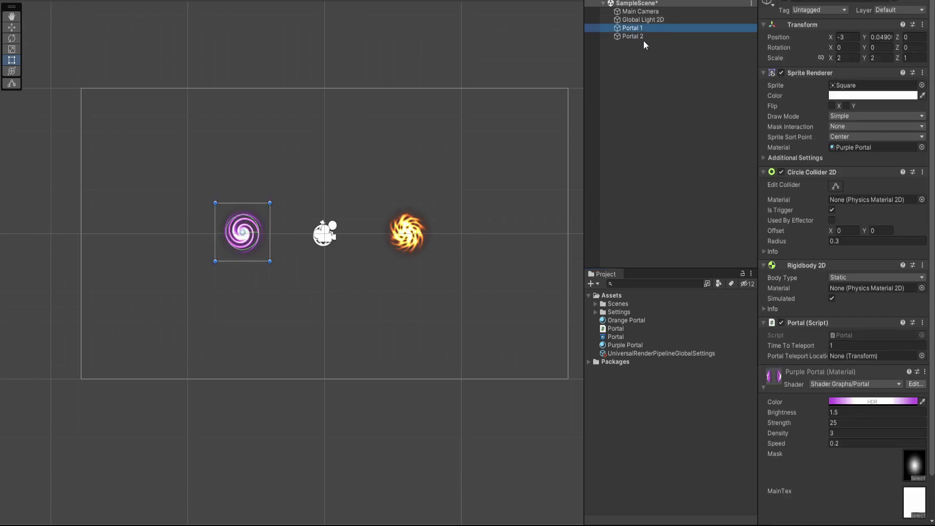
{"action": "left_click", "coordinate": [798, 388]}
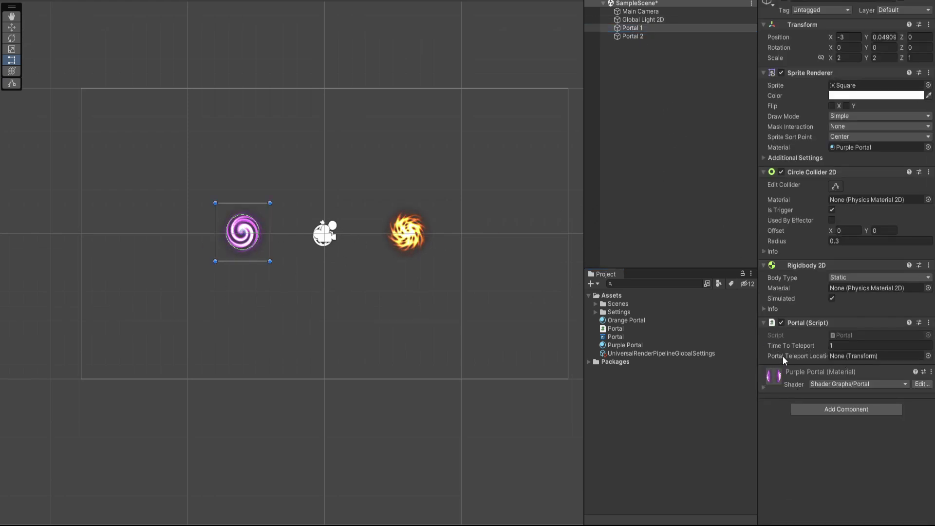
{"action": "left_click", "coordinate": [846, 345]}
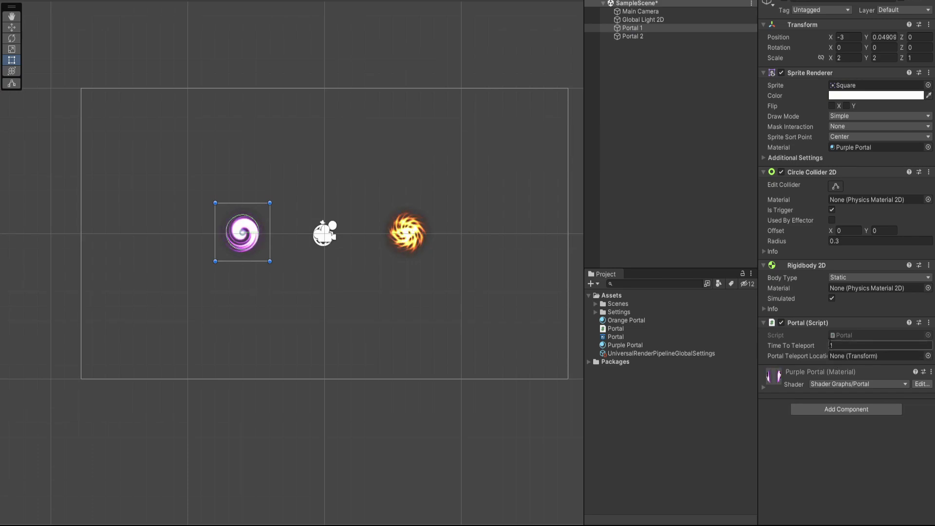
{"action": "type", "text": "3"}
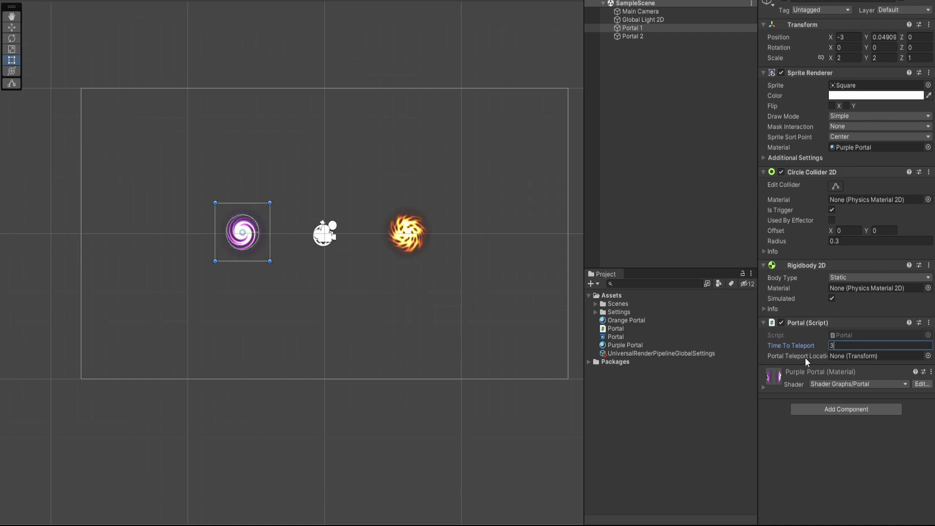
{"action": "left_click_drag", "start_coordinate": [633, 36], "coordinate": [869, 357]}
On Portal 2, assign Portal 1 as the teleport location, set Time To Teleport to 3 and save the scene.
{"action": "left_click", "coordinate": [630, 36]}
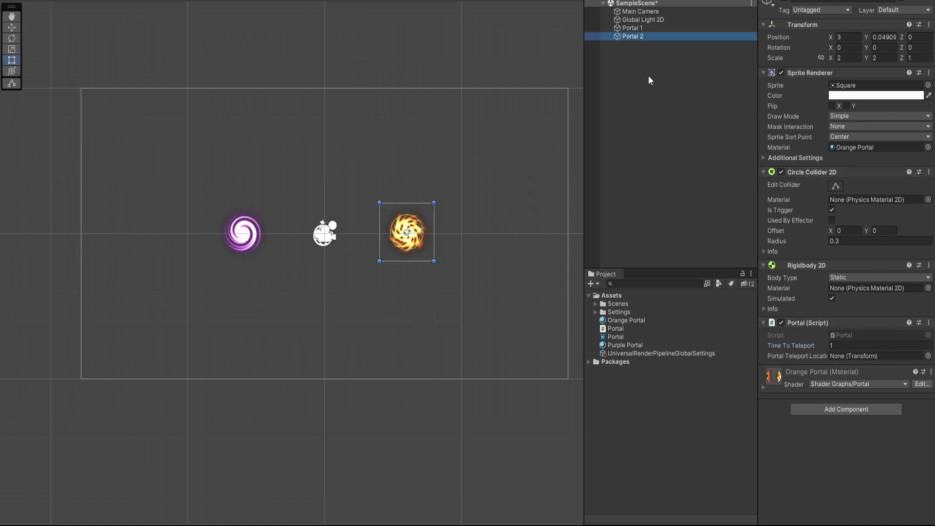
{"action": "left_click_drag", "start_coordinate": [642, 30], "coordinate": [870, 357]}
{"action": "left_click", "coordinate": [844, 344]}
{"action": "type", "text": "3"}
{"action": "key", "text": "ctrl+s"}
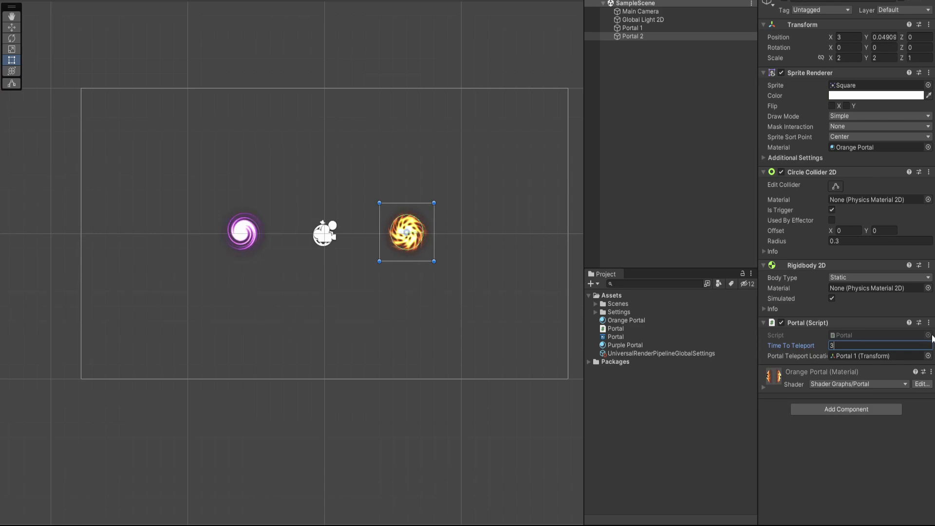
Try a Time To Teleport of 0.1 on Portal 2 and return the value to 3.
{"action": "key", "text": "BackSpace"}
{"action": "type", "text": "10.1"}
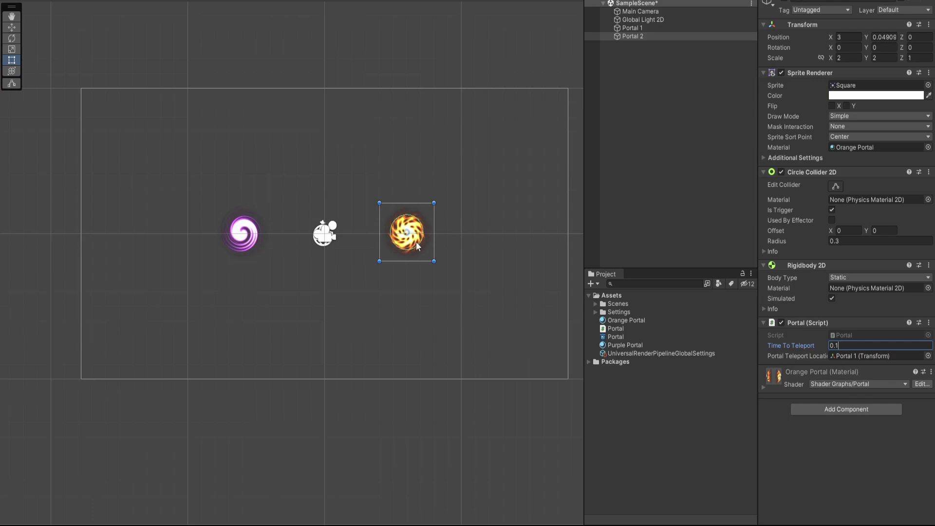
{"action": "double_click", "coordinate": [846, 346]}
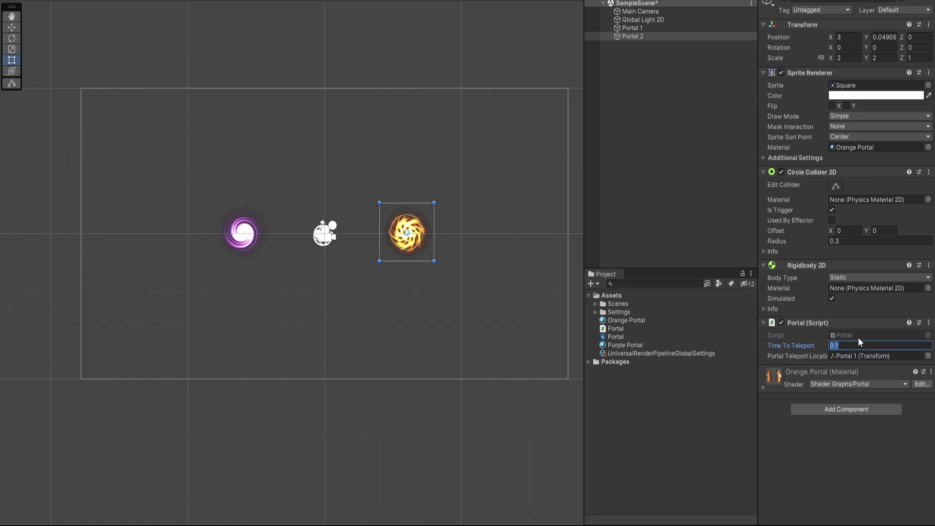
{"action": "type", "text": "3"}
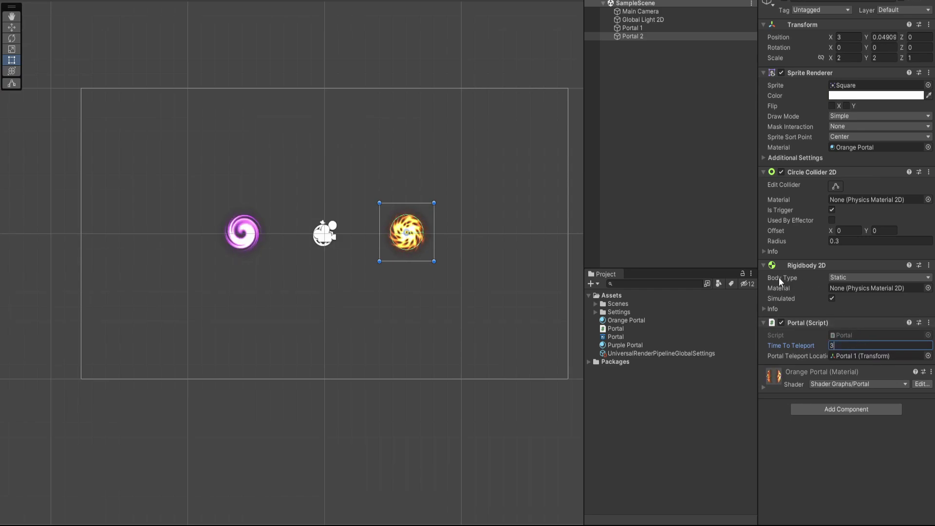
Set the Y position of Portal 2 to 0.
{"action": "left_click", "coordinate": [646, 28]}
{"action": "left_click", "coordinate": [646, 36]}
{"action": "left_click", "coordinate": [644, 28]}
{"action": "left_click", "coordinate": [642, 37]}
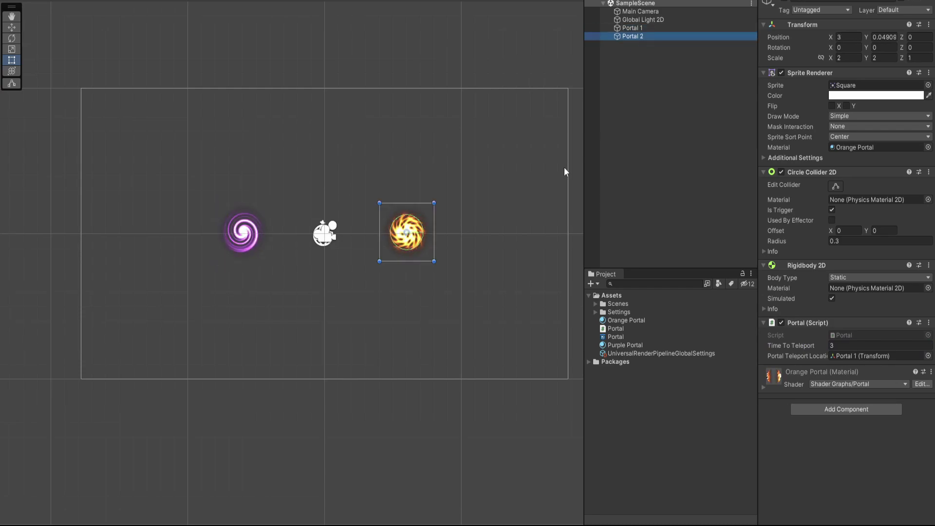
{"action": "left_click", "coordinate": [889, 37]}
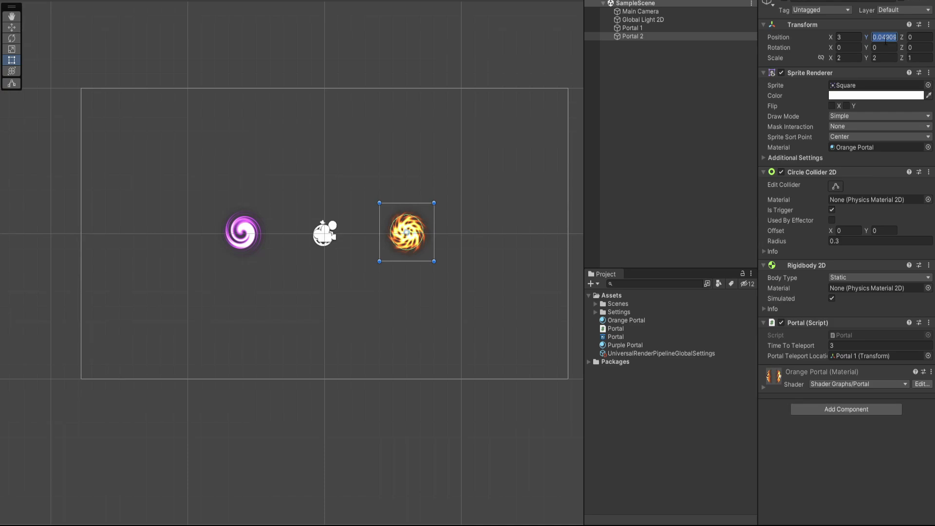
{"action": "type", "text": "0"}
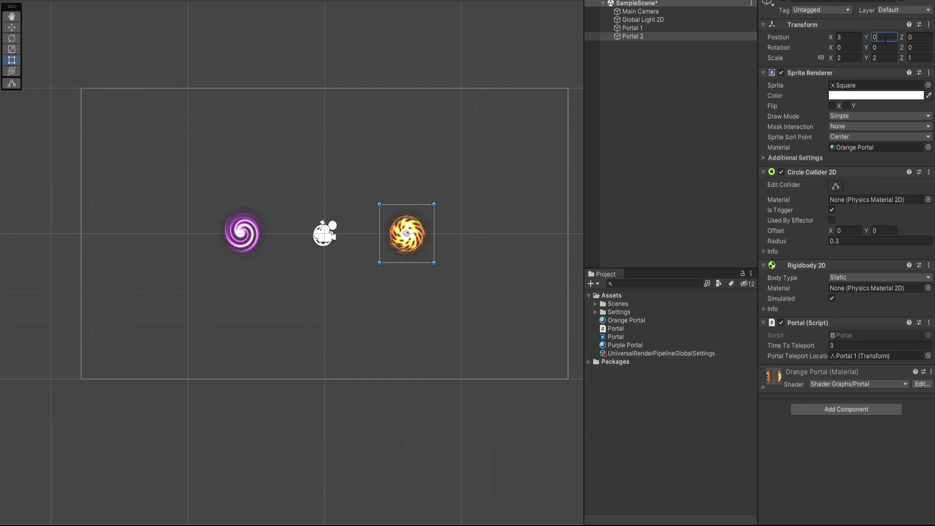
{"action": "type", "text": "-3"}
{"action": "key", "text": "BackSpace"}
{"action": "key", "text": "BackSpace"}
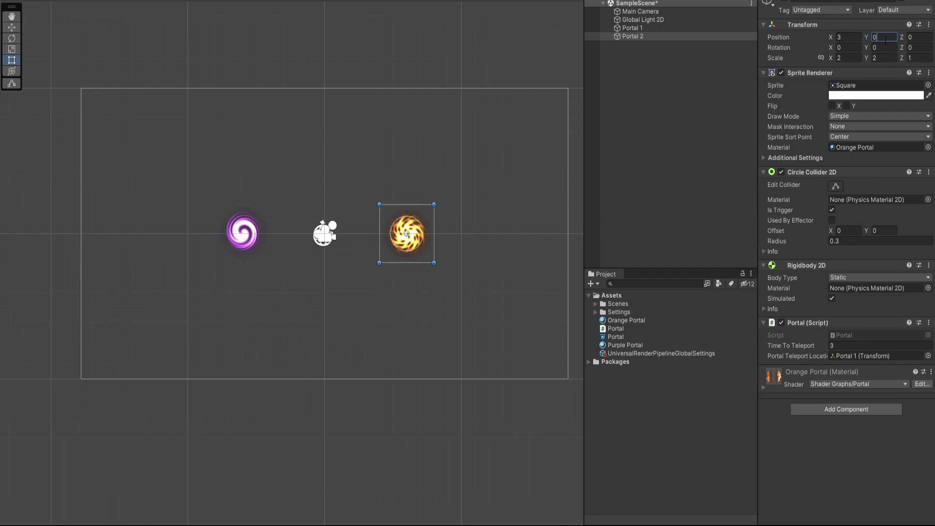
Create a 2D square sprite in the scene and name it Ground.
{"action": "left_click", "coordinate": [630, 49]}
{"action": "right_click", "coordinate": [632, 50]}
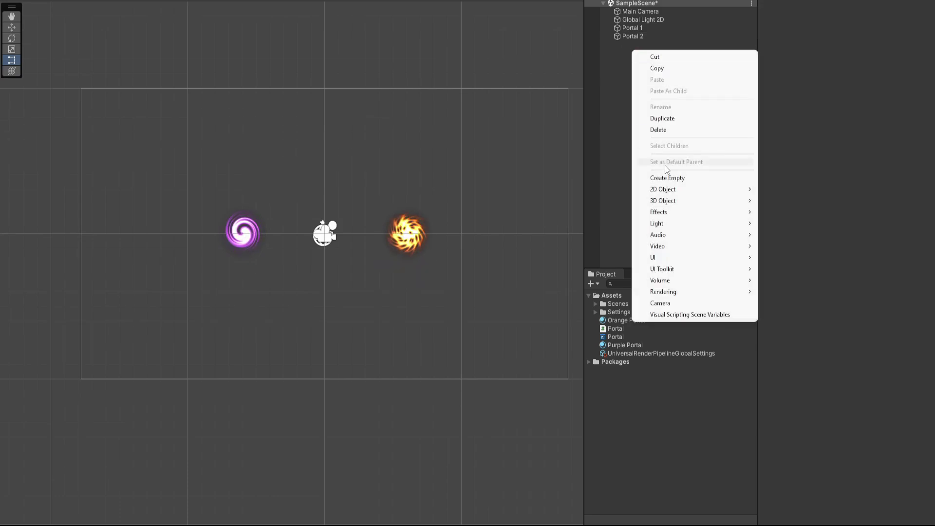
{"action": "mouse_move", "coordinate": [687, 191]}
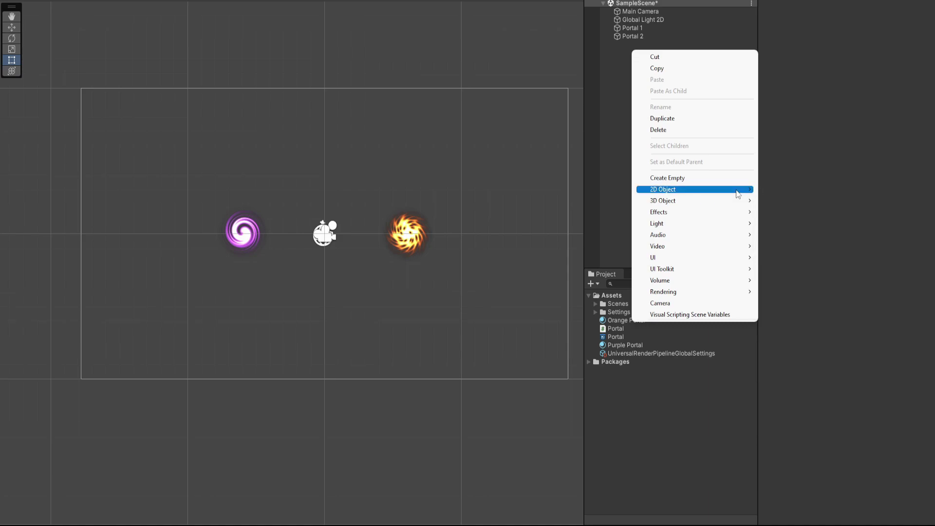
{"action": "mouse_move", "coordinate": [738, 193]}
{"action": "mouse_move", "coordinate": [780, 189]}
{"action": "left_click", "coordinate": [699, 200]}
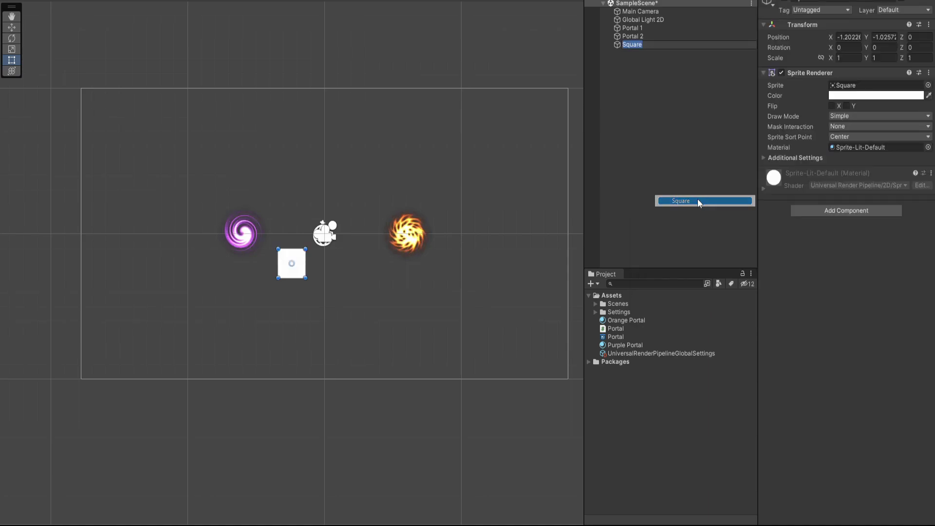
{"action": "type", "text": "Ground"}
{"action": "key", "text": "Return"}
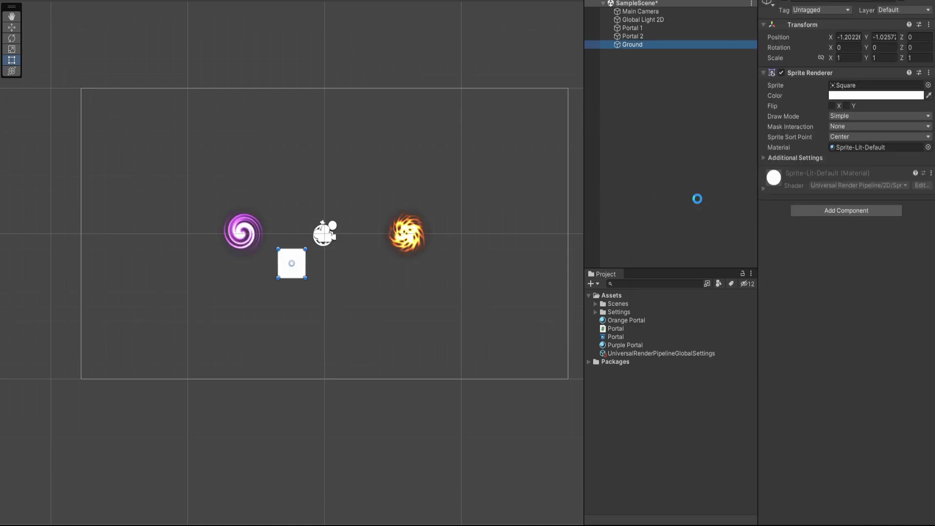
Position Ground at X 0, Y -1 and stretch it to an X scale of 20.
{"action": "left_click", "coordinate": [849, 37]}
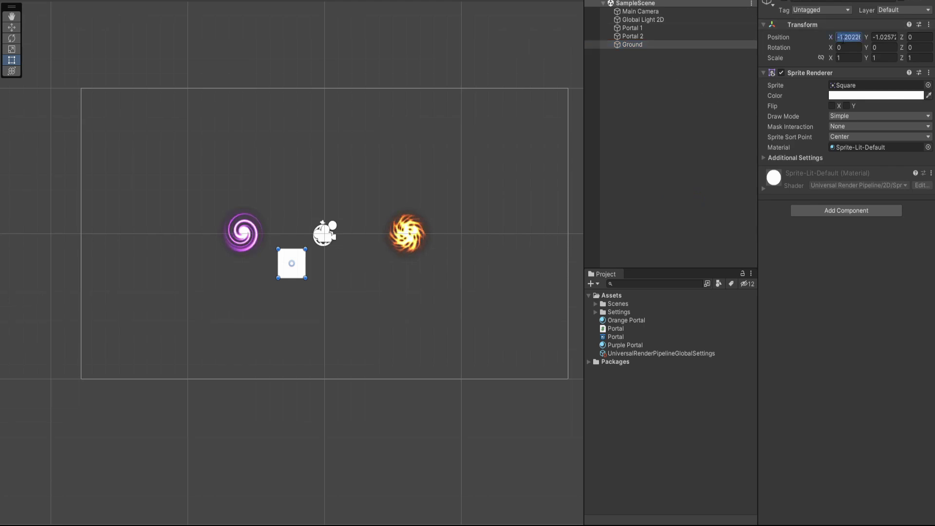
{"action": "type", "text": "0"}
{"action": "key", "text": "Tab"}
{"action": "type", "text": "-1"}
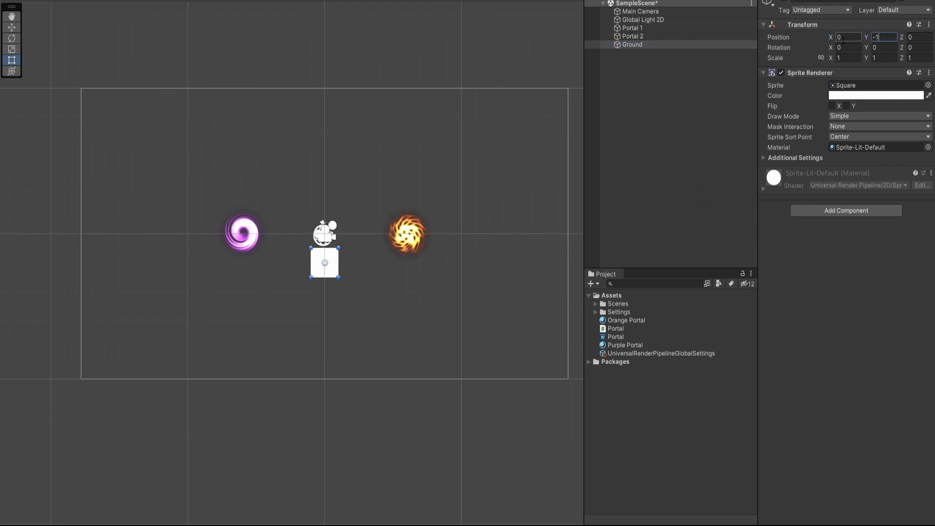
{"action": "left_click", "coordinate": [848, 57]}
{"action": "type", "text": "20"}
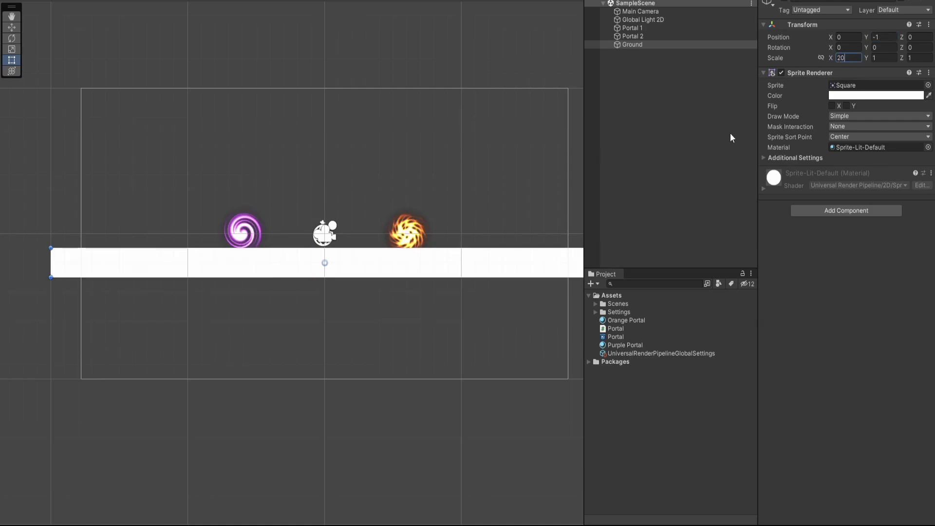
Add a Box Collider 2D to Ground and set its sprite's Order in Layer to -1.
{"action": "left_click", "coordinate": [832, 210]}
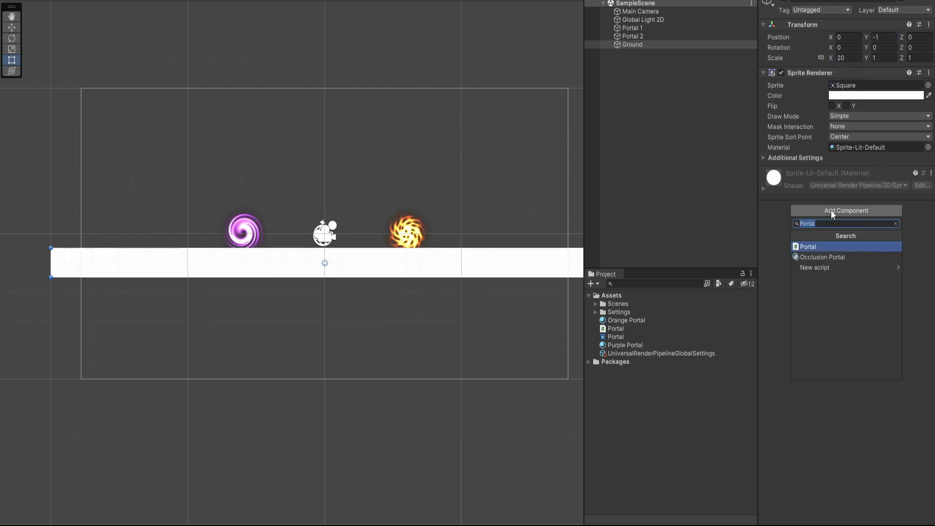
{"action": "key", "text": "Return"}
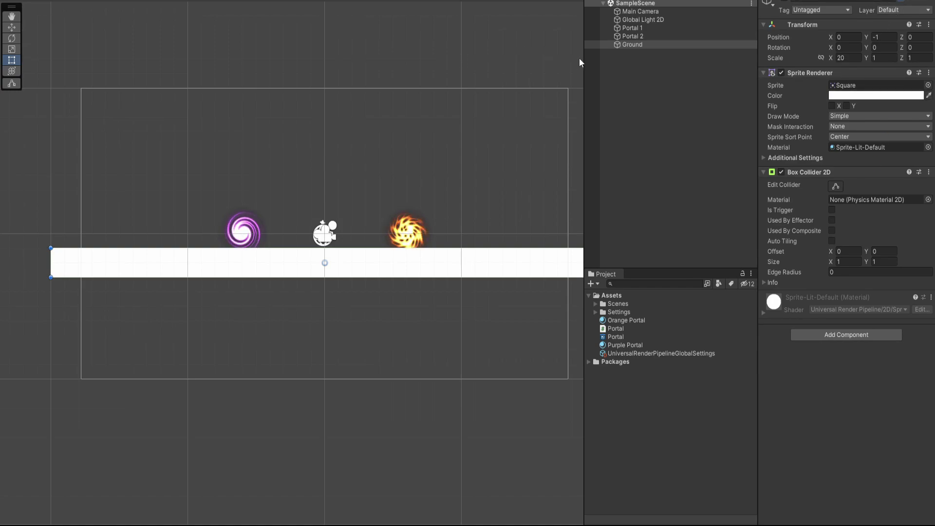
{"action": "left_click", "coordinate": [628, 45]}
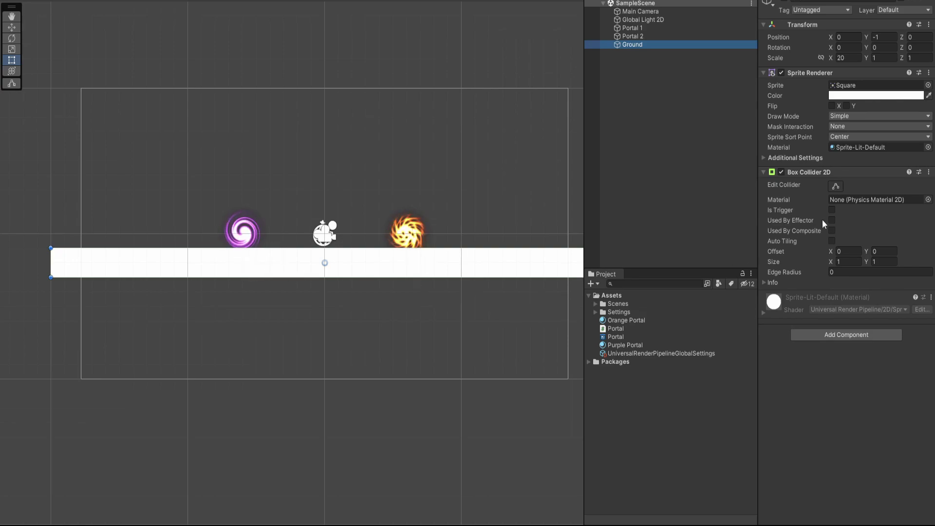
{"action": "left_click", "coordinate": [797, 158]}
{"action": "left_click_drag", "start_coordinate": [801, 181], "coordinate": [794, 180]}
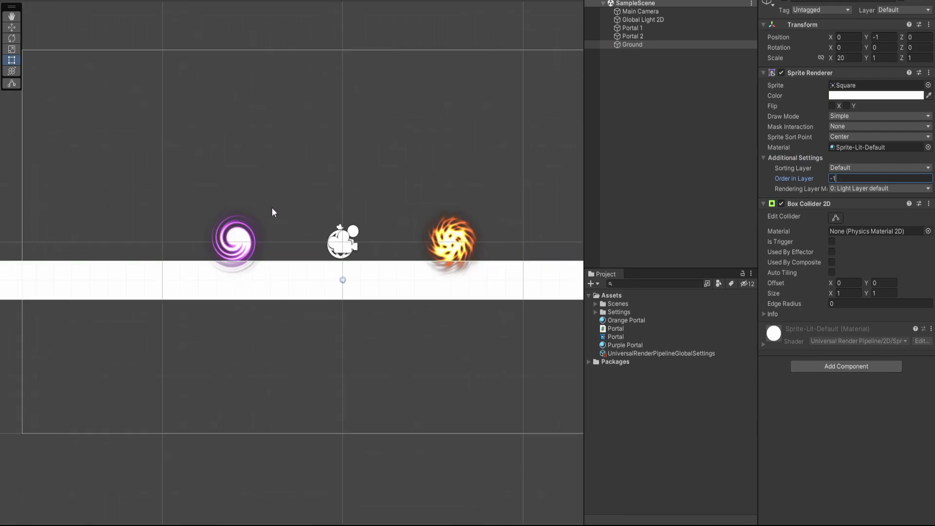
Check the layout in the Game view, lower Ground to a Y position of -1.5 and save the scene.
{"action": "left_click", "coordinate": [68, 2]}
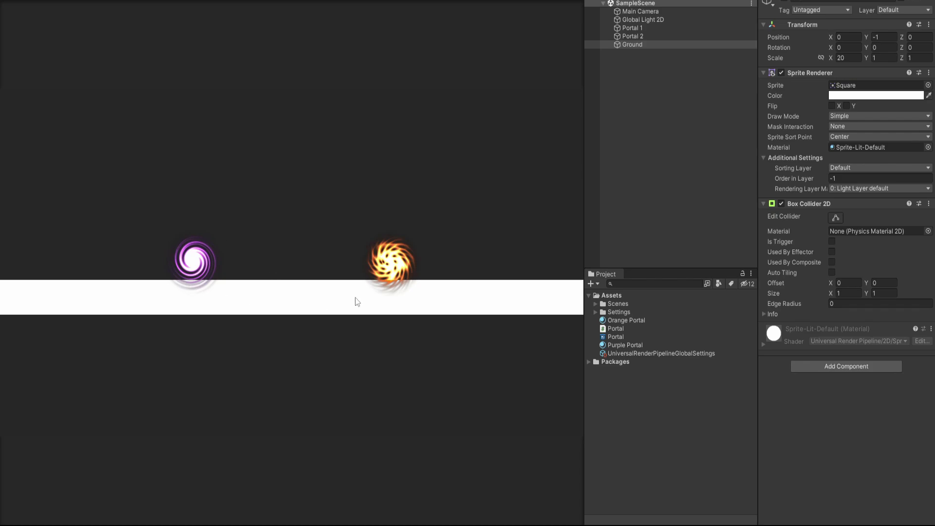
{"action": "left_click", "coordinate": [25, 2]}
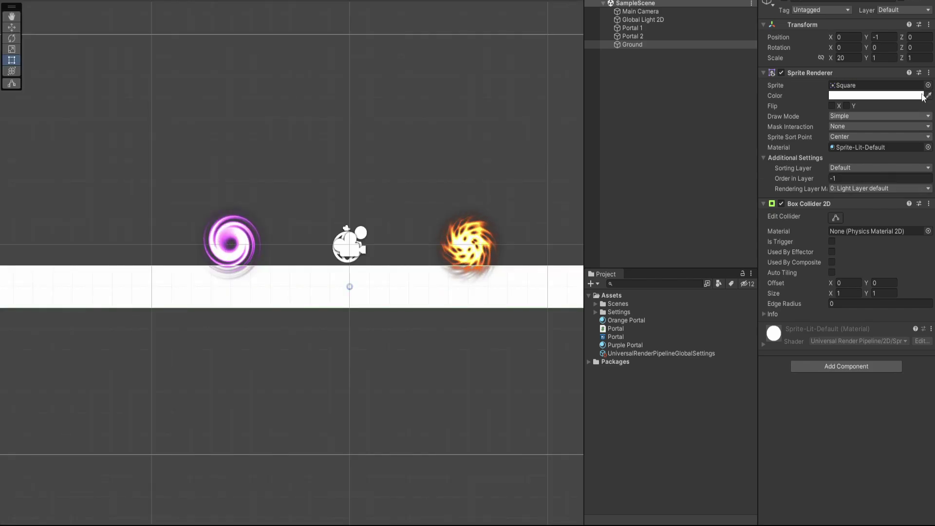
{"action": "left_click", "coordinate": [883, 37]}
{"action": "type", "text": "-1.5"}
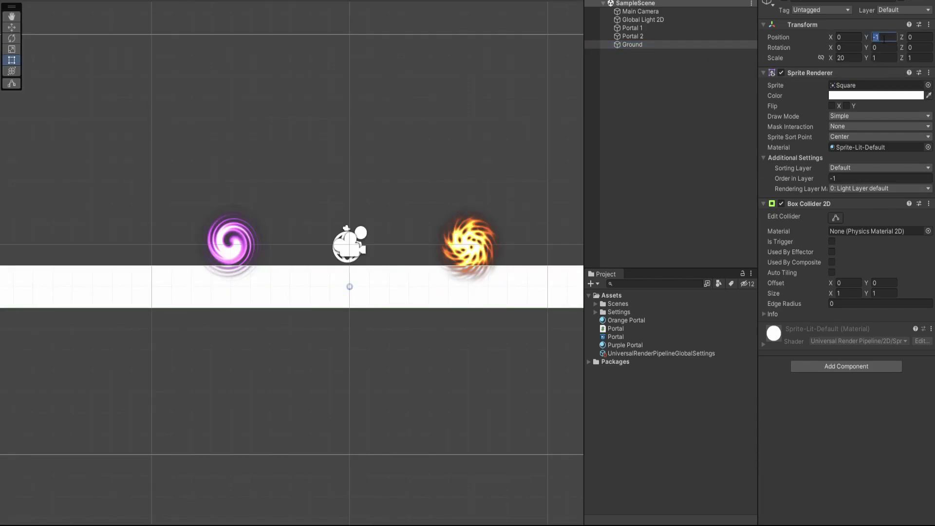
{"action": "key", "text": "ctrl+s"}
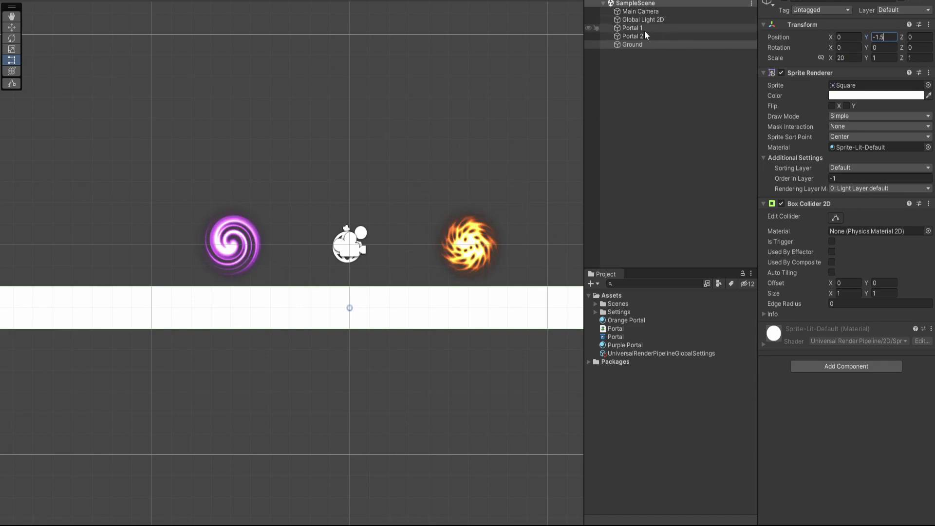
Move Portal 2 to about X 7.59 and Portal 1 to about X -7.53 above the ends of Ground, and save the scene.
{"action": "left_click", "coordinate": [649, 44]}
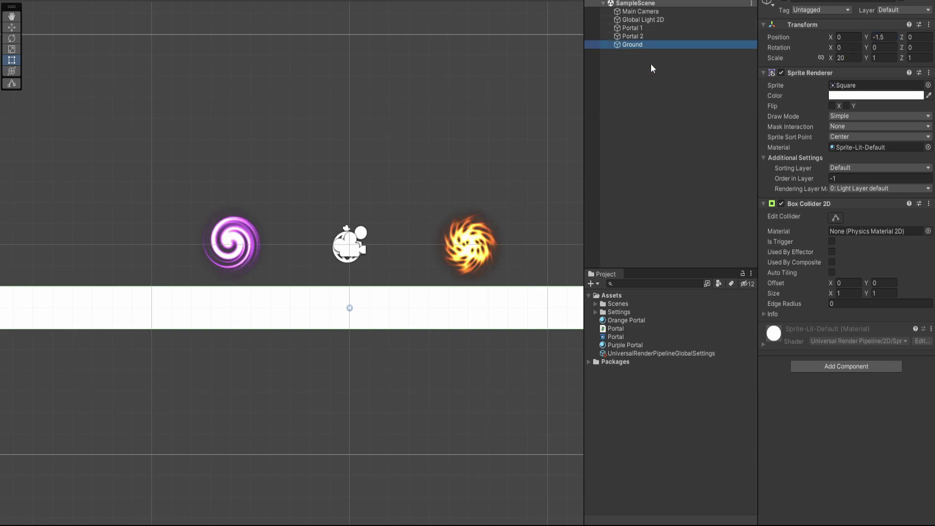
{"action": "left_click", "coordinate": [643, 36]}
{"action": "scroll", "coordinate": [300, 267], "scroll_direction": "down", "scroll_amount": 5}
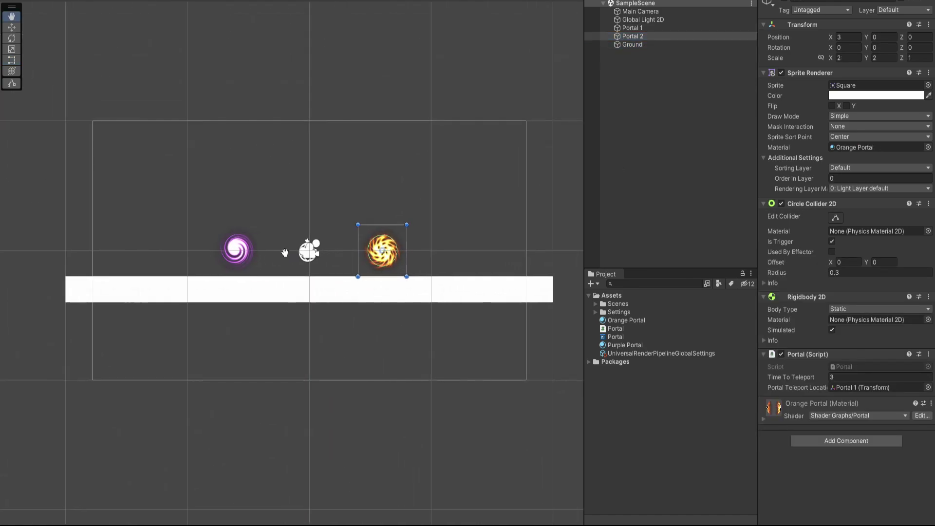
{"action": "left_click_drag", "start_coordinate": [390, 262], "coordinate": [499, 261]}
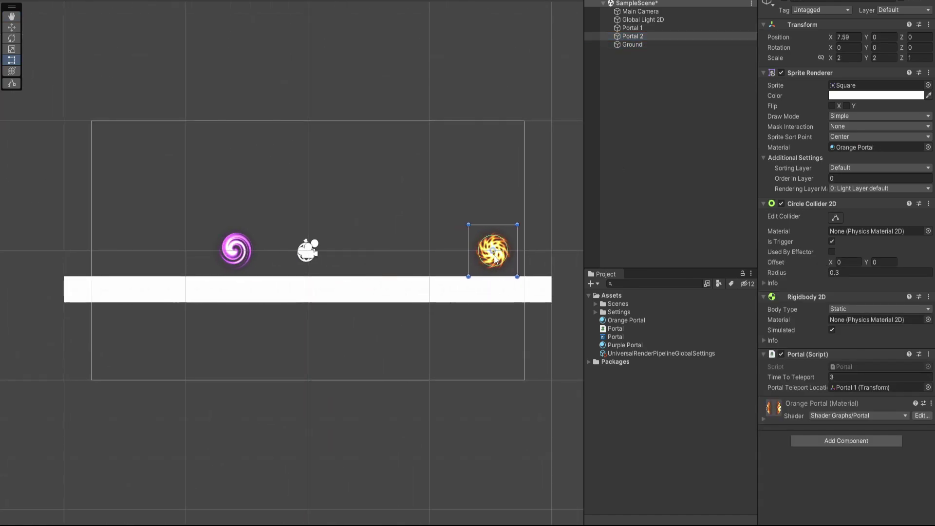
{"action": "left_click", "coordinate": [235, 259]}
{"action": "left_click_drag", "start_coordinate": [219, 258], "coordinate": [116, 259]}
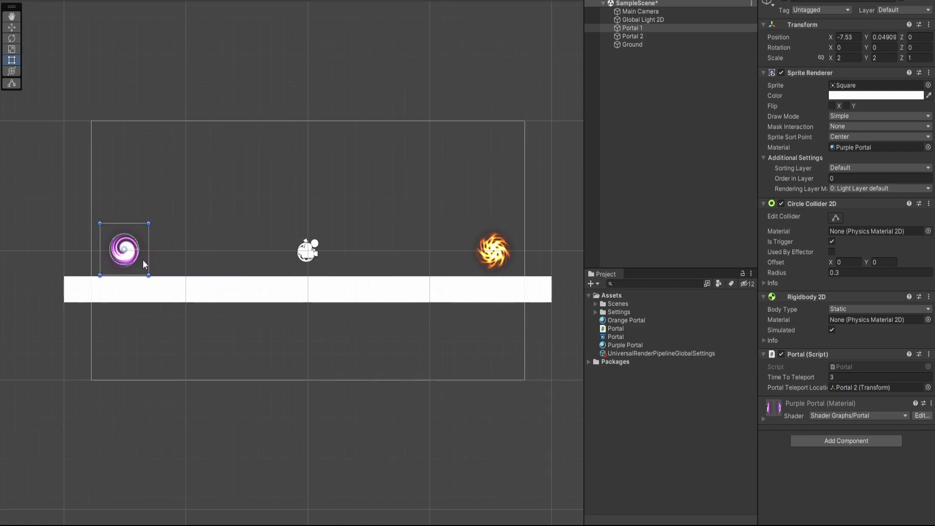
{"action": "key", "text": "ctrl+s"}
{"action": "left_click", "coordinate": [651, 43]}
{"action": "left_click", "coordinate": [635, 89]}
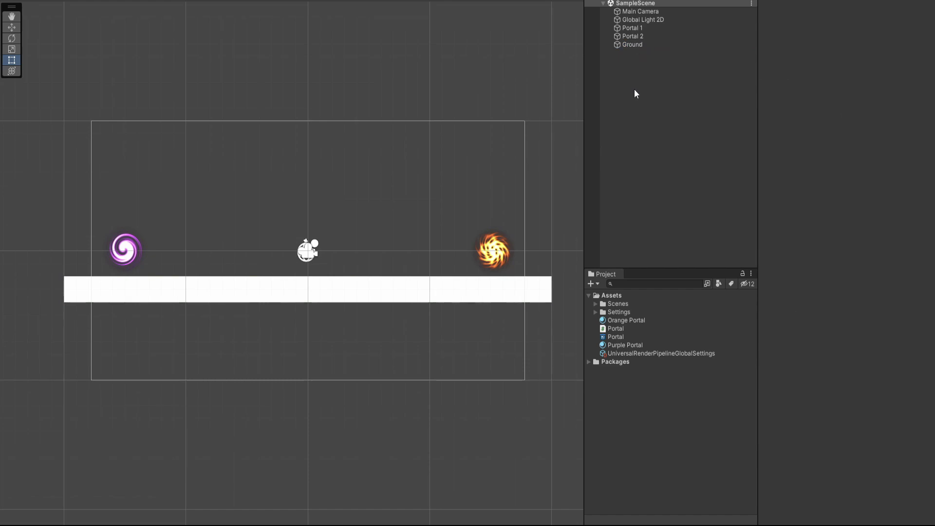
Create a 2D Square sprite in the scene, keep its default name and save the scene.
{"action": "right_click", "coordinate": [634, 89]}
{"action": "mouse_move", "coordinate": [672, 229]}
{"action": "mouse_move", "coordinate": [780, 228]}
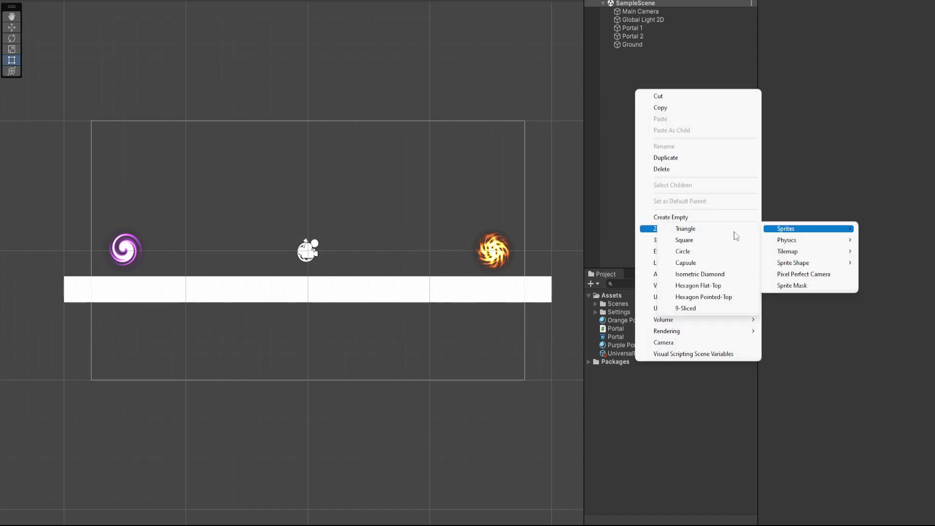
{"action": "left_click", "coordinate": [701, 239]}
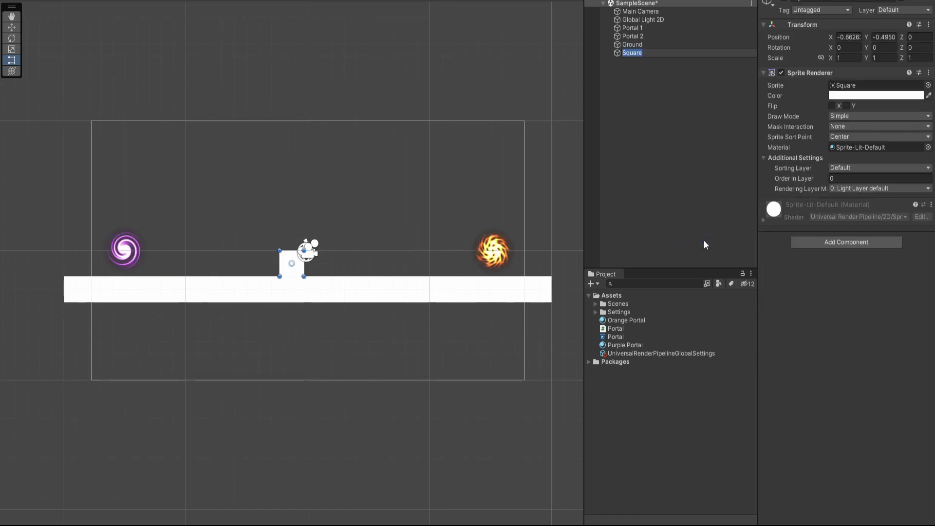
{"action": "key", "text": "Return"}
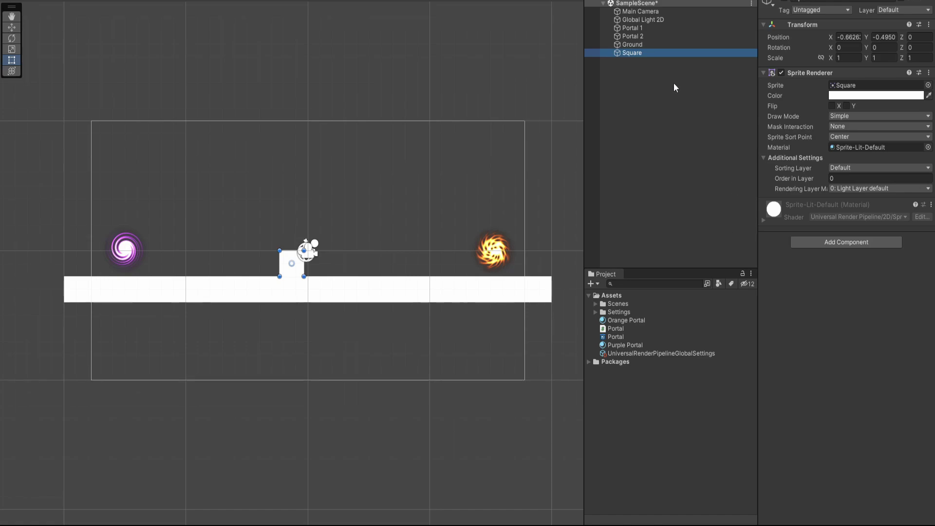
{"action": "key", "text": "ctrl+s"}
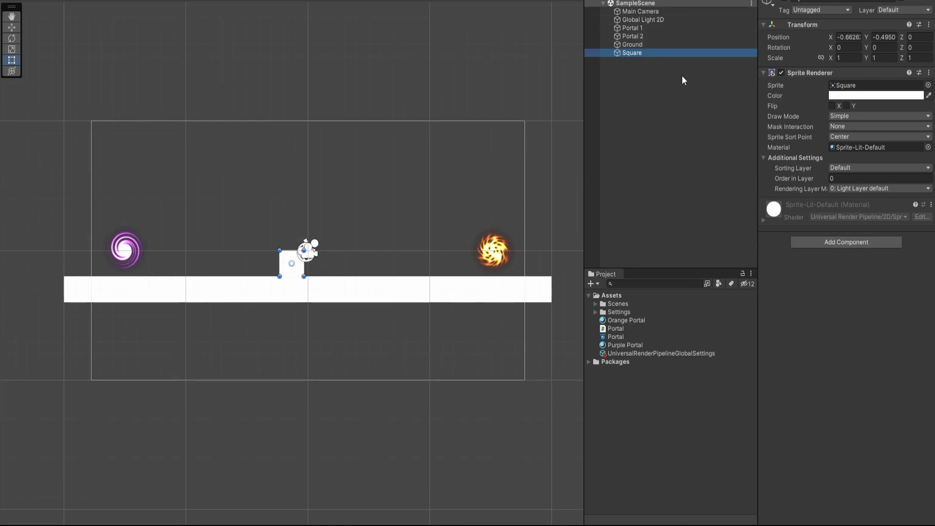
Change the Square's sprite color to a light blue-violet, hex 6669F8.
{"action": "left_click", "coordinate": [876, 95]}
{"action": "mouse_move", "coordinate": [881, 157]}
{"action": "left_mouse_down"}
{"action": "mouse_move", "coordinate": [872, 130]}
{"action": "mouse_move", "coordinate": [805, 157]}
{"action": "mouse_move", "coordinate": [835, 231]}
{"action": "mouse_move", "coordinate": [849, 241]}
{"action": "mouse_move", "coordinate": [840, 236]}
{"action": "left_mouse_up"}
{"action": "left_click", "coordinate": [839, 138]}
{"action": "left_click_drag", "start_coordinate": [893, 175], "coordinate": [881, 154]}
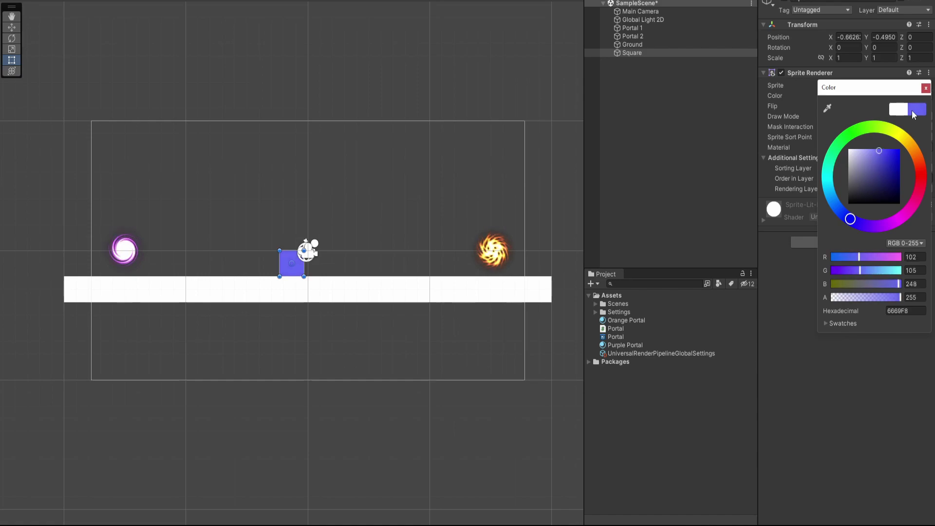
{"action": "left_click", "coordinate": [926, 88]}
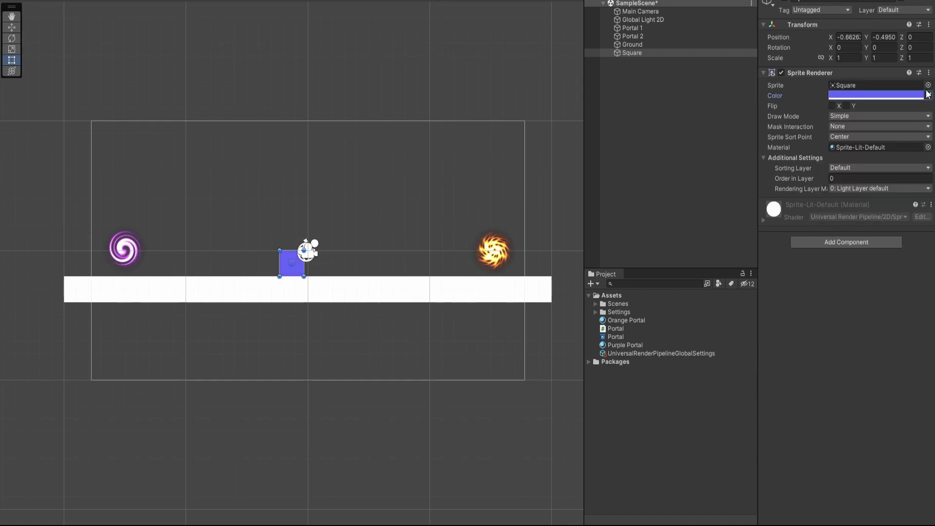
Rename the Square object to Player and assign it the Player tag.
{"action": "left_click", "coordinate": [642, 51]}
{"action": "key", "text": "F2"}
{"action": "type", "text": "~Pl"}
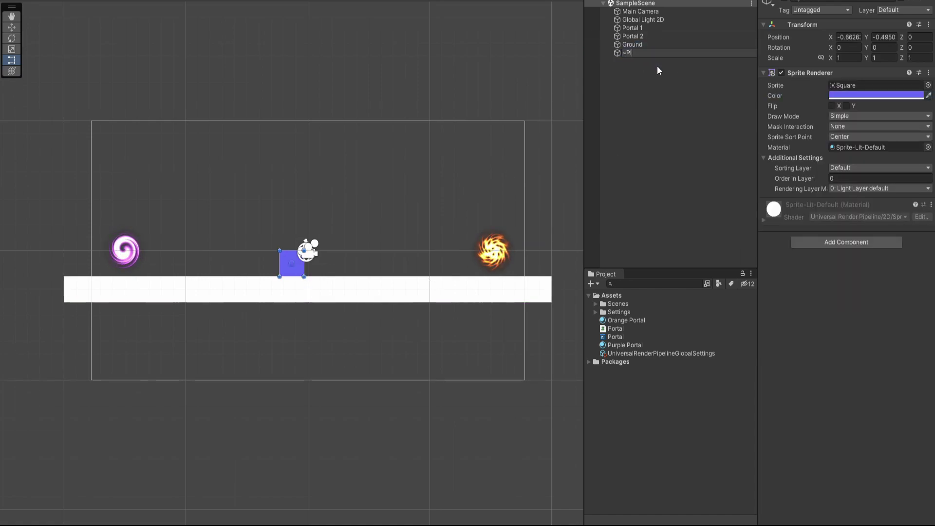
{"action": "type", "text": "ayer"}
{"action": "key", "text": "Return"}
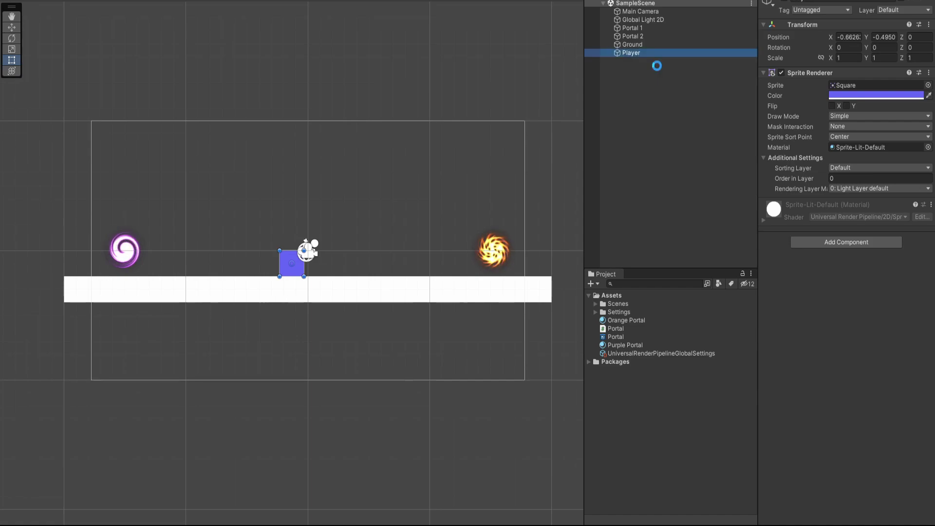
{"action": "left_click", "coordinate": [797, 12]}
{"action": "left_click", "coordinate": [813, 79]}
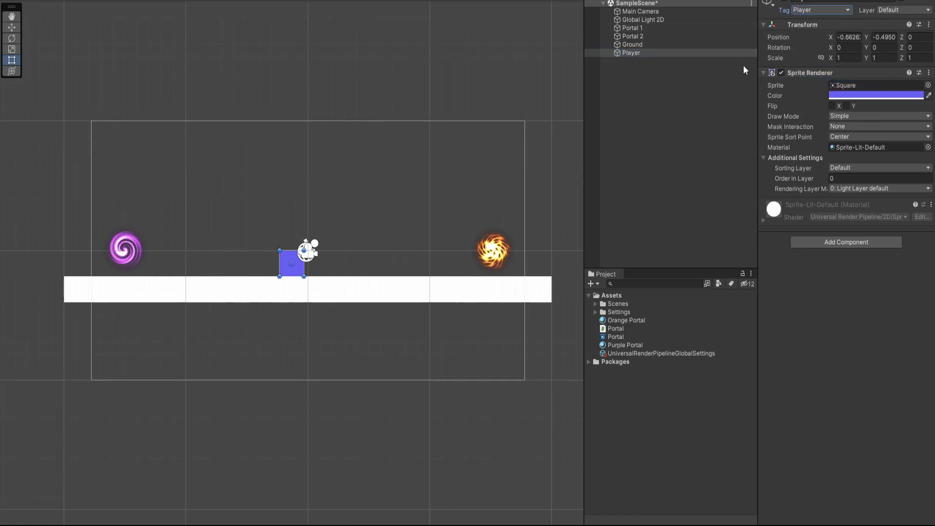
Place the Player at position X 0 and Y -0.5, resting on the ground.
{"action": "left_click", "coordinate": [849, 37]}
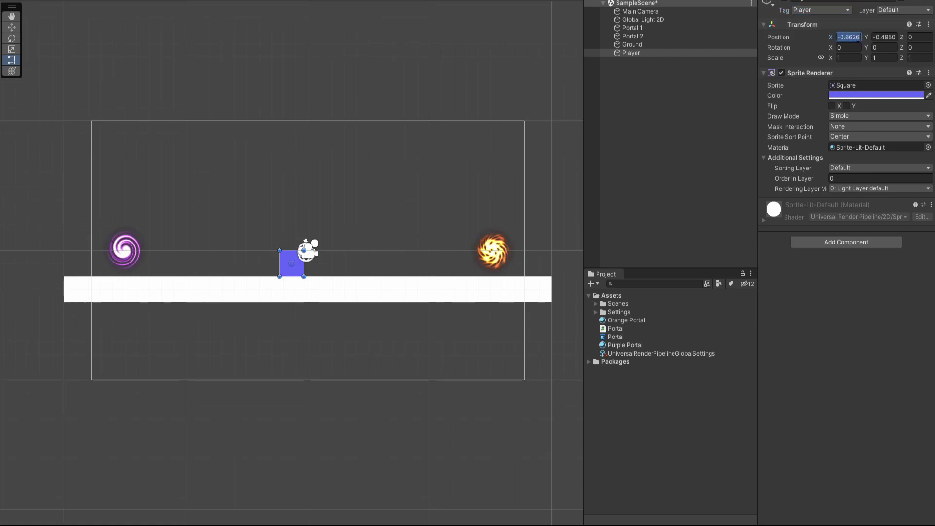
{"action": "type", "text": "0"}
{"action": "key", "text": "Tab"}
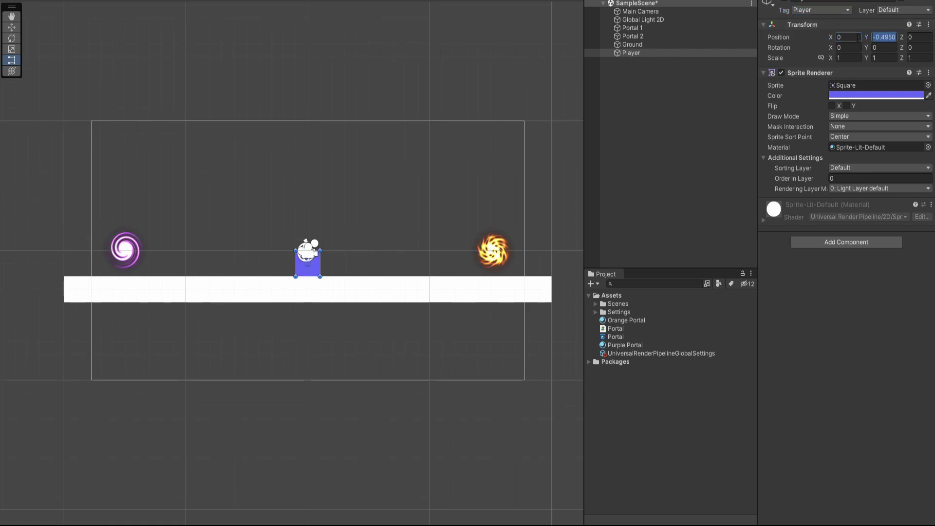
{"action": "type", "text": "-09.5"}
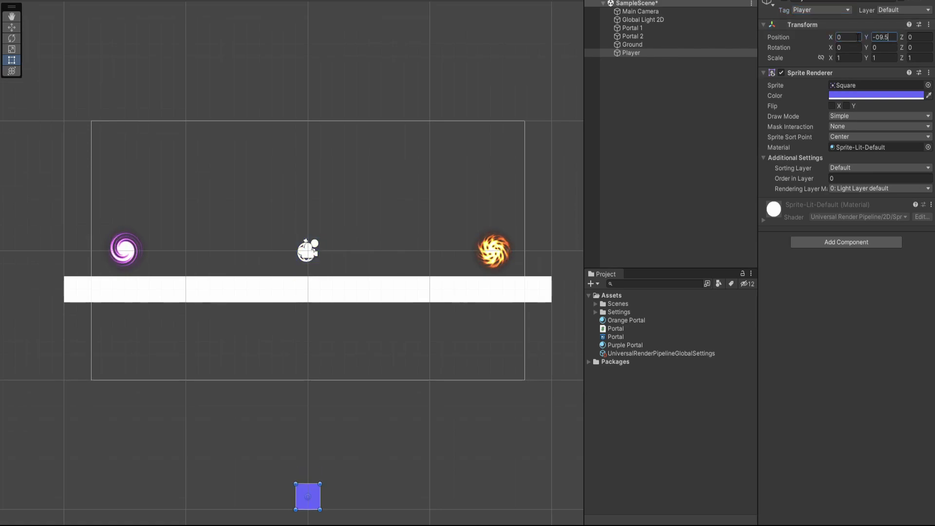
{"action": "key", "text": "BackSpace"}
{"action": "key", "text": "BackSpace"}
{"action": "key", "text": "BackSpace"}
{"action": "type", "text": ".5"}
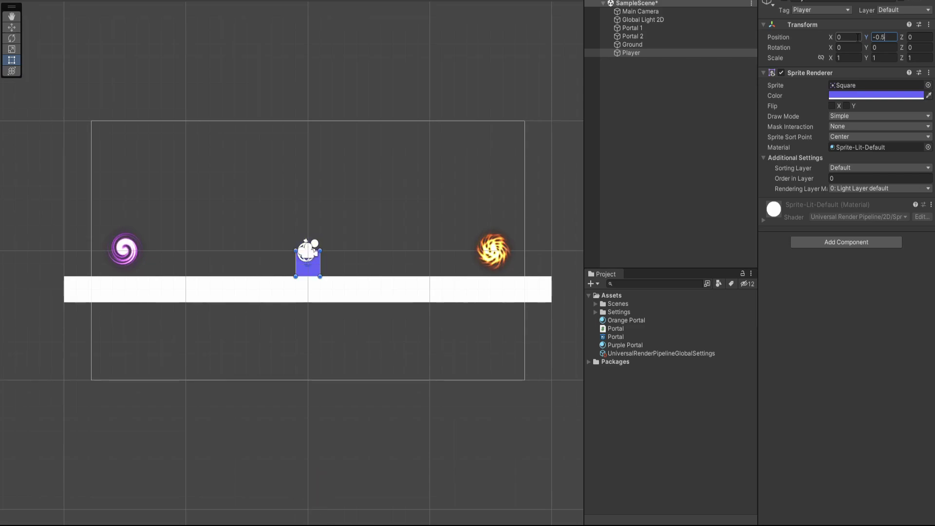
Add a Box Collider 2D and a Rigidbody 2D component to the Player.
{"action": "left_click", "coordinate": [838, 242]}
{"action": "type", "text": "box"}
{"action": "key", "text": "Return"}
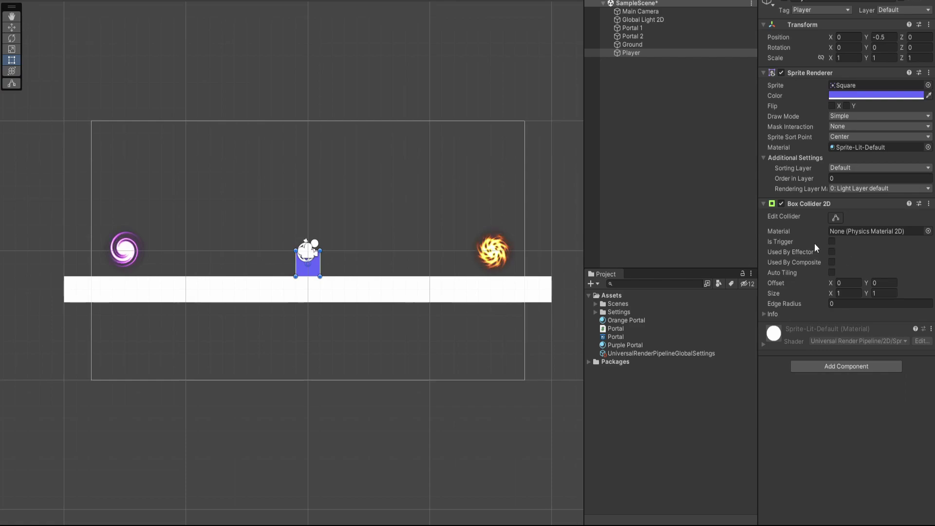
{"action": "left_click", "coordinate": [837, 368]}
{"action": "type", "text": "rigid"}
{"action": "key", "text": "Return"}
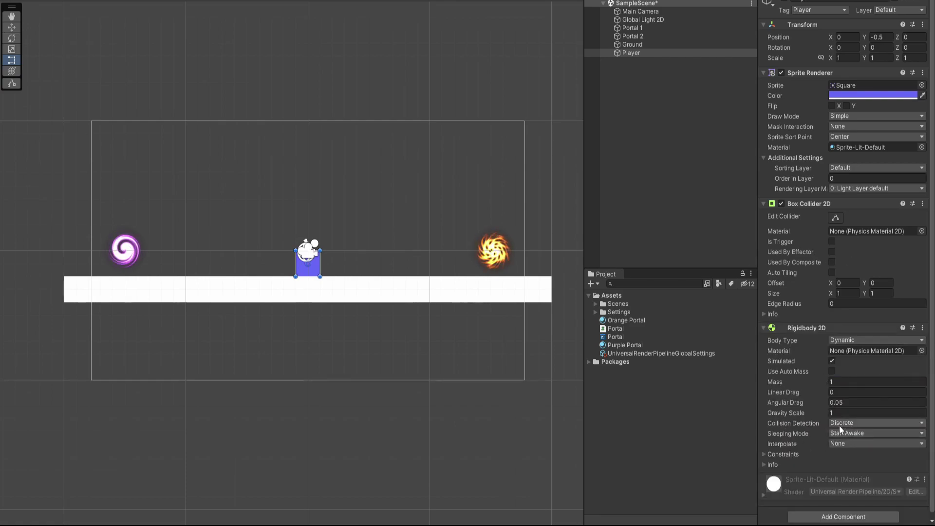
Collapse the Player's existing components, attach a new script named PlayerController and open it in the code editor.
{"action": "left_click", "coordinate": [811, 327]}
{"action": "left_click", "coordinate": [807, 203]}
{"action": "left_click", "coordinate": [806, 76]}
{"action": "left_click", "coordinate": [844, 144]}
{"action": "type", "text": "PlayerControlle"}
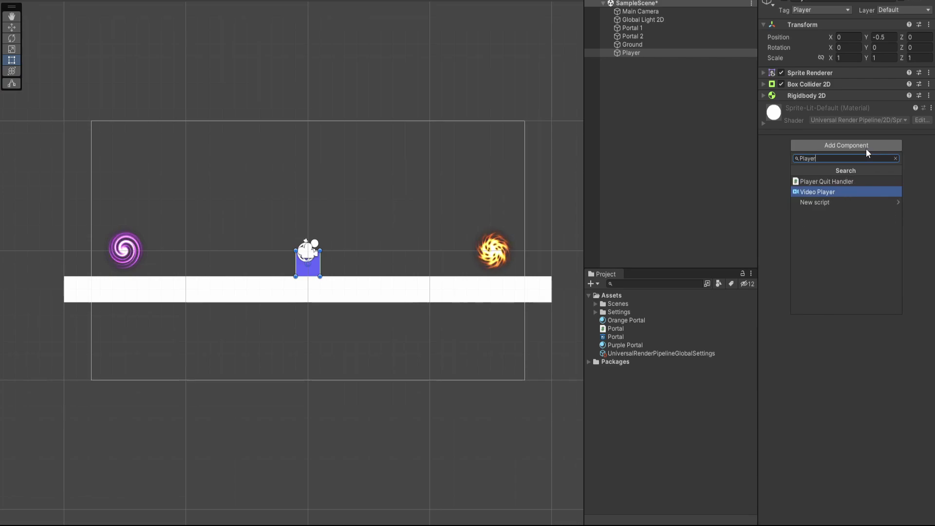
{"action": "key", "text": "Down"}
{"action": "key", "text": "Return"}
{"action": "key", "text": "Return"}
{"action": "double_click", "coordinate": [843, 121]}
Delete the template code inside the PlayerController class and put its opening brace on the declaration line.
{"action": "left_click_drag", "start_coordinate": [158, 371], "coordinate": [141, 165]}
{"action": "key", "text": "BackSpace"}
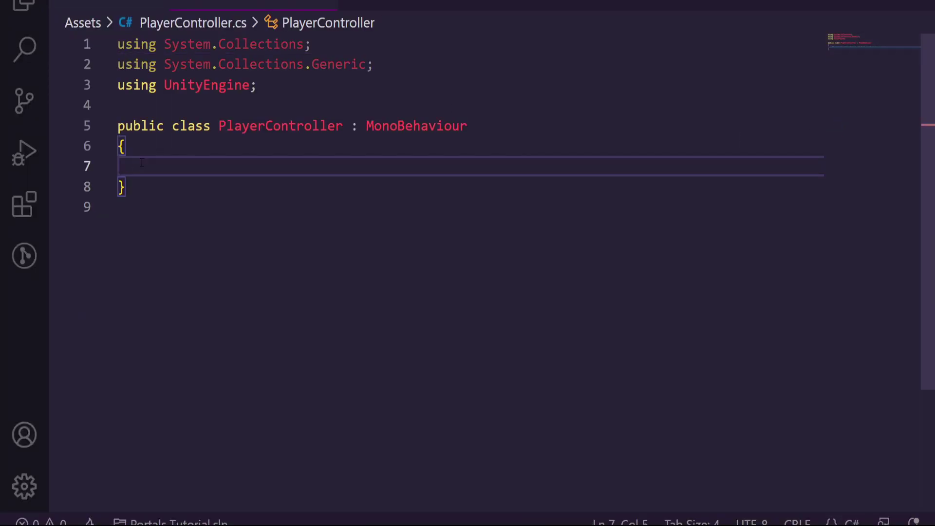
{"action": "key", "text": "Up"}
{"action": "key", "text": "BackSpace"}
{"action": "key", "text": "BackSpace"}
{"action": "type", "text": "{"}
{"action": "key", "text": "Down"}
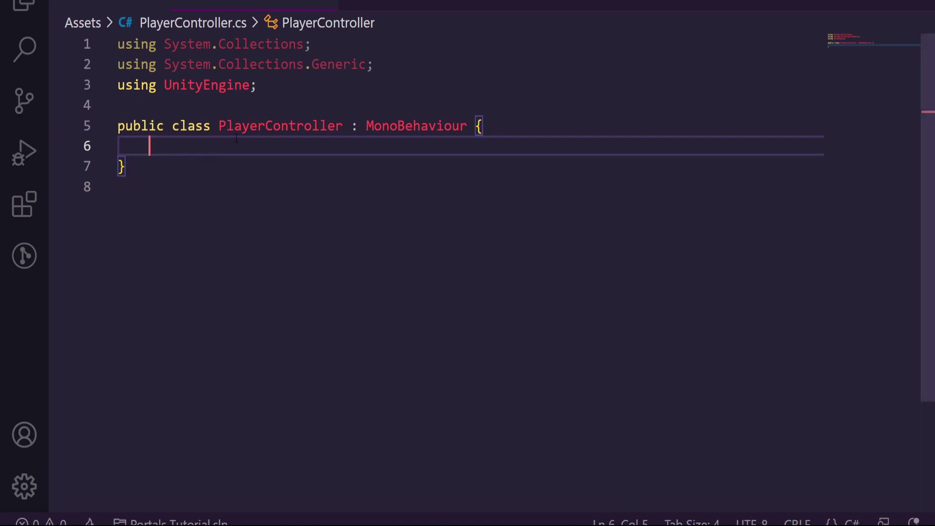
Declare the class fields float mx, Rigidbody2D rb and float speed = 5f.
{"action": "type", "text": "float mx ="}
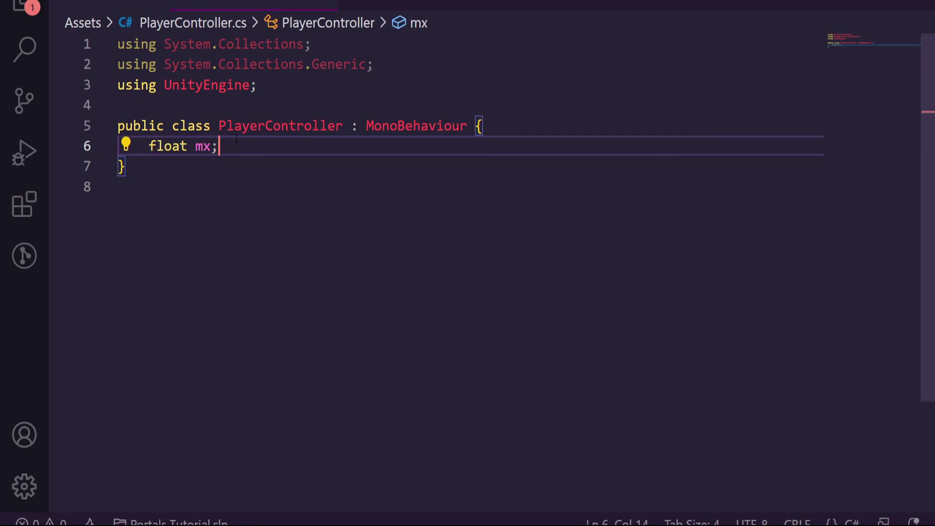
{"action": "key", "text": "Return"}
{"action": "type", "text": "R"}
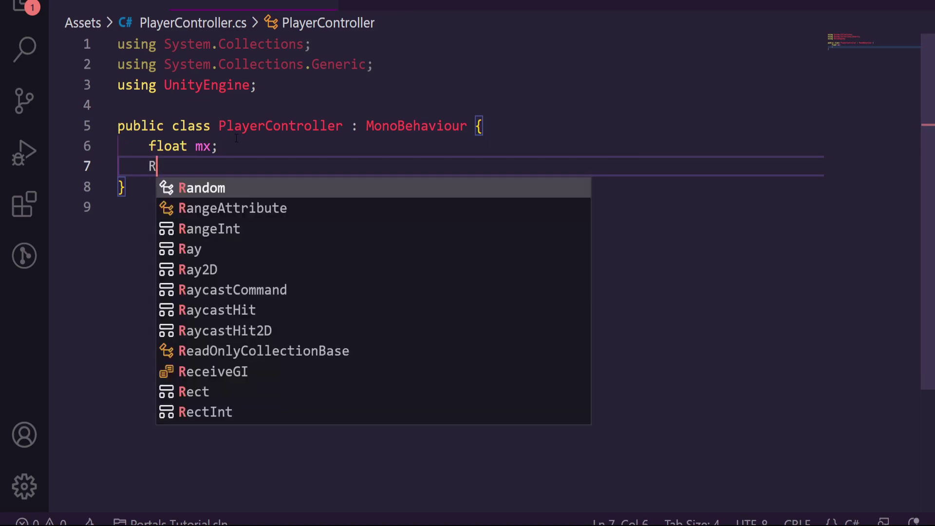
{"action": "type", "text": "igidbody2D2rb;"}
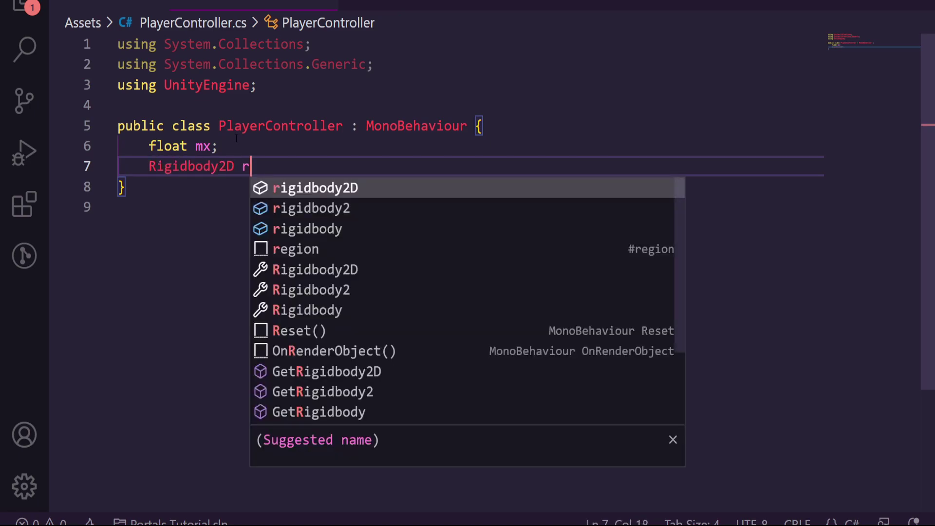
{"action": "key", "text": "Return"}
{"action": "type", "text": "float speed = 5f;"}
{"action": "key", "text": "Return"}
{"action": "key", "text": "Return"}
Add a Start method that assigns rb = GetComponent<Rigidbody2D>();.
{"action": "type", "text": "st"}
{"action": "key", "text": "Return"}
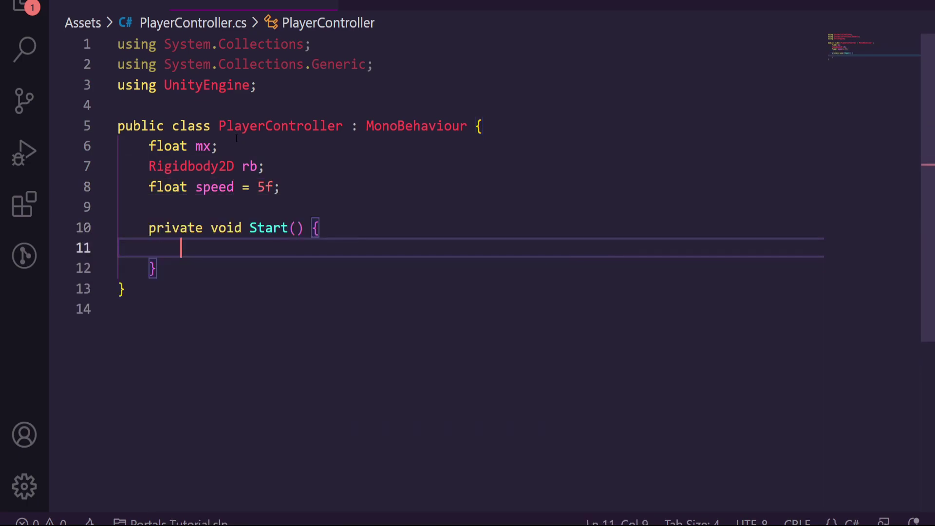
{"action": "type", "text": "rb = Get"}
{"action": "key", "text": "Return"}
{"action": "type", "text": "<Rigi"}
{"action": "key", "text": "Down"}
{"action": "key", "text": "Return"}
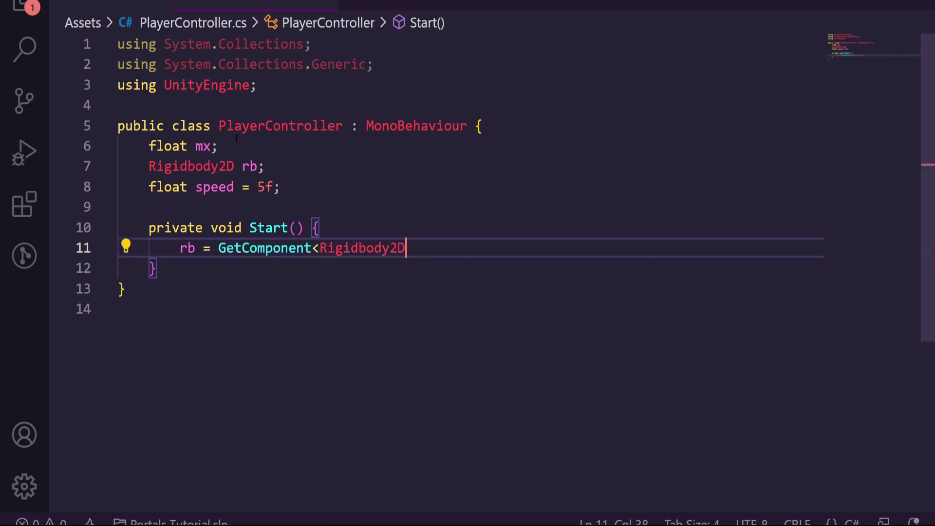
{"action": "type", "text": "();"}
{"action": "key", "text": "Return"}
{"action": "key", "text": "BackSpace"}
{"action": "key", "text": "BackSpace"}
{"action": "key", "text": "BackSpace"}
Add an empty private void Update method below Start.
{"action": "key", "text": "Down"}
{"action": "key", "text": "Return"}
{"action": "key", "text": "Return"}
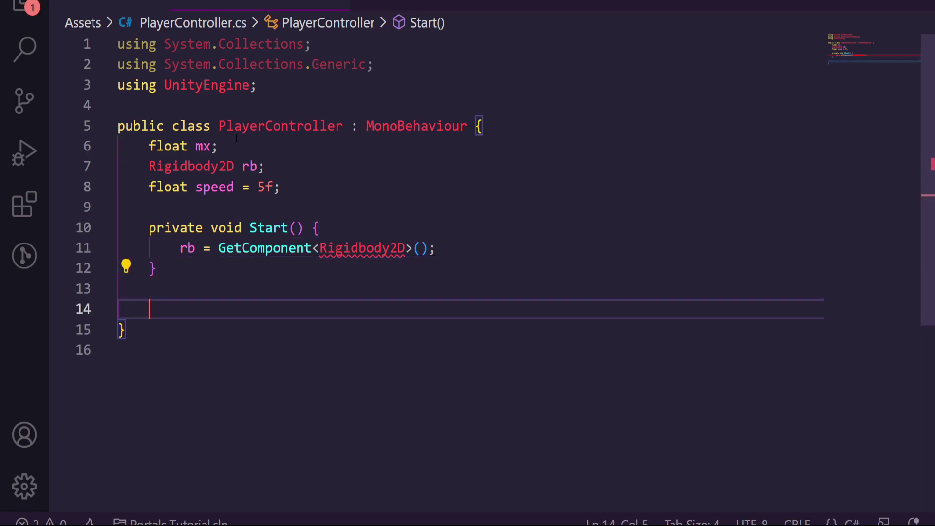
{"action": "type", "text": "update"}
{"action": "key", "text": "Return"}
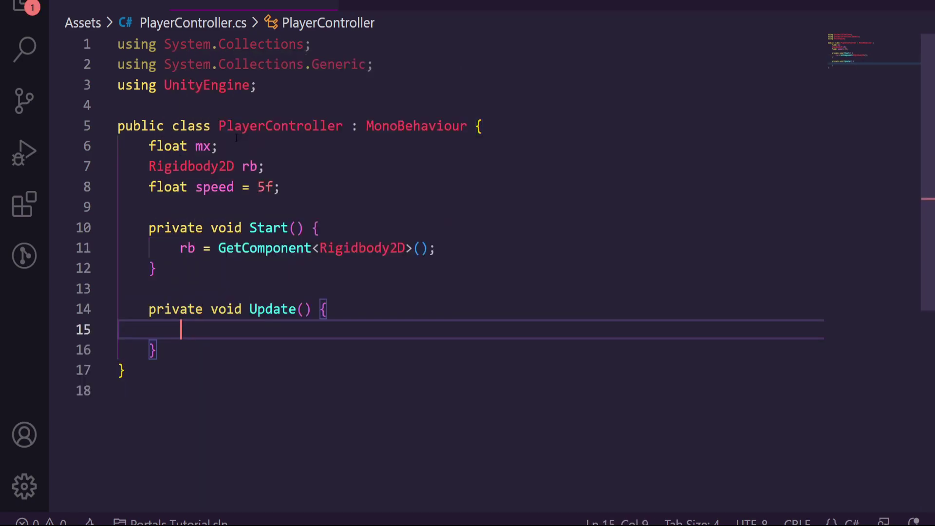
Read the horizontal input in Update with mx = Input.GetAxis("Horizontal");.
{"action": "type", "text": "mx = Input.GHet"}
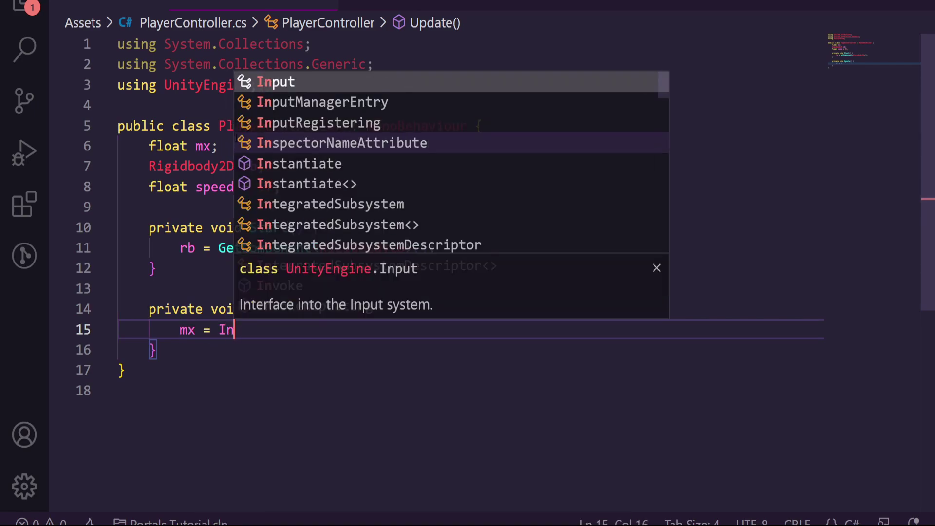
{"action": "key", "text": "BackSpace"}
{"action": "type", "text": "etA"}
{"action": "key", "text": "Tab"}
{"action": "type", "text": "('"}
{"action": "key", "text": "BackSpace"}
{"action": "type", "text": "\"Horion"}
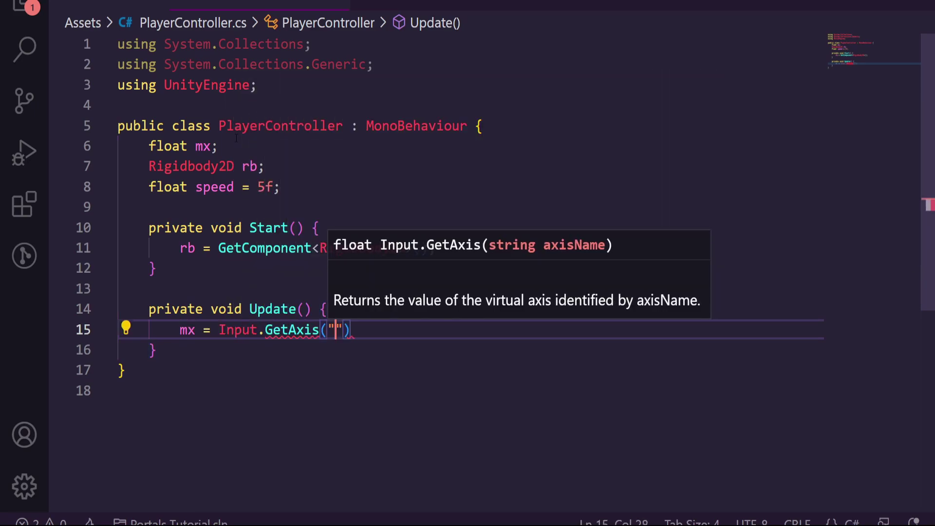
{"action": "key", "text": "BackSpace"}
{"action": "key", "text": "BackSpace"}
{"action": "type", "text": "zontal"}
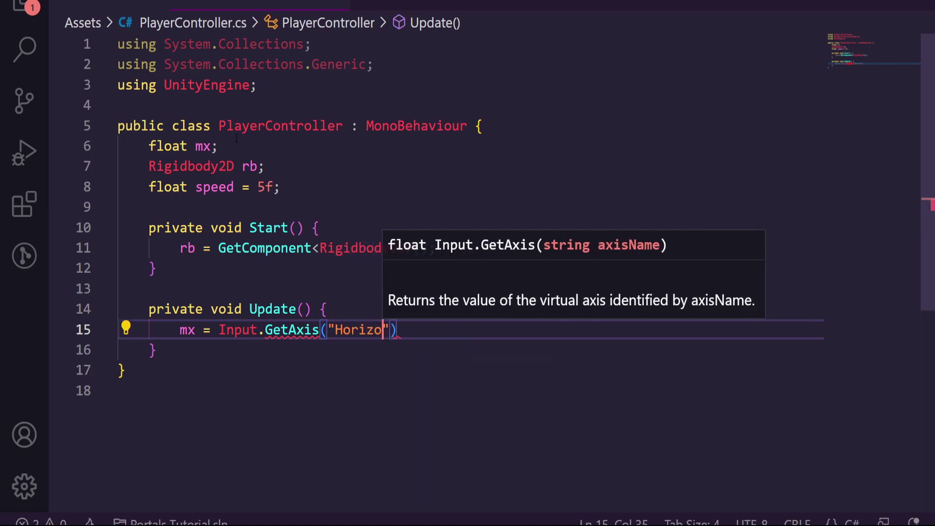
{"action": "key", "text": "End"}
{"action": "type", "text": "';"}
{"action": "type", "text": ";"}
Add an empty private void FixedUpdate method below Update.
{"action": "key", "text": "Down"}
{"action": "key", "text": "Return"}
{"action": "key", "text": "Return"}
{"action": "type", "text": "fixed"}
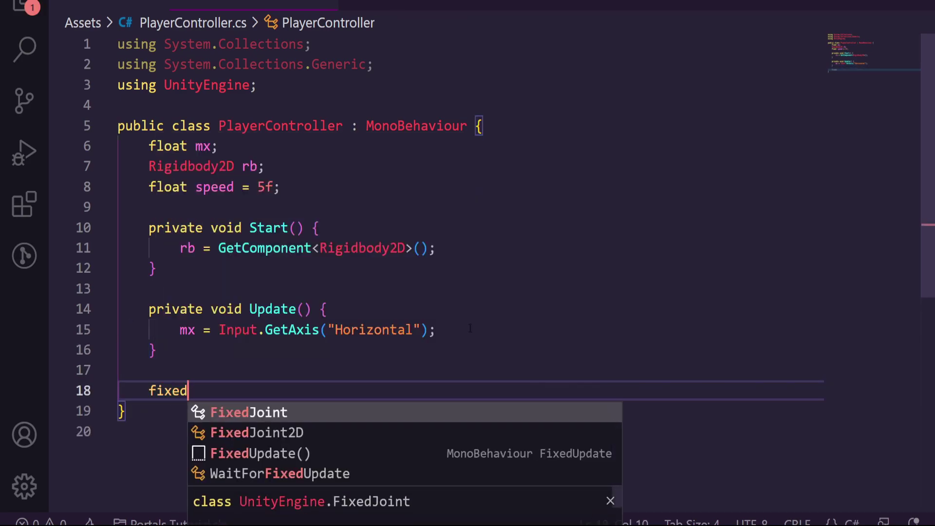
{"action": "key", "text": "Down"}
{"action": "key", "text": "Down"}
{"action": "key", "text": "Return"}
{"action": "scroll", "coordinate": [455, 319], "scroll_direction": "down", "scroll_amount": 2}
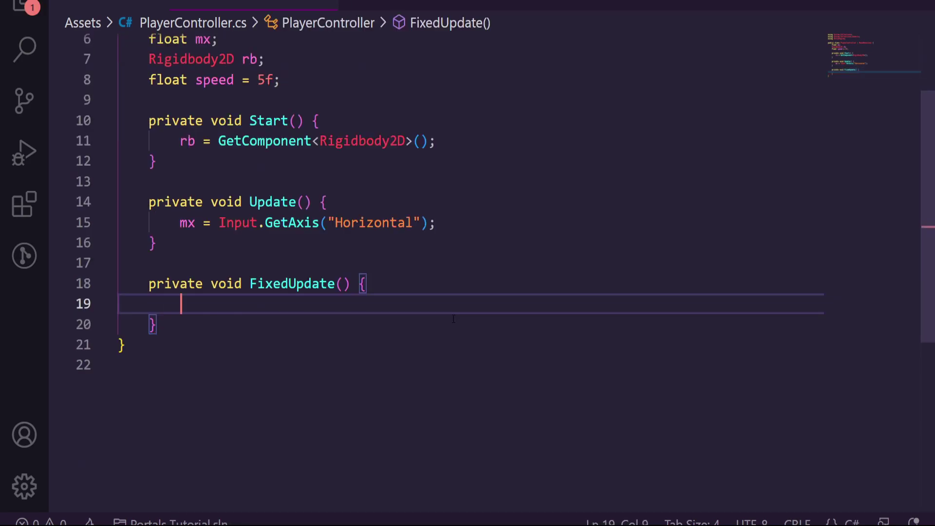
In FixedUpdate, set rb.velocity = new Vector2(mx * speed, rb.velocity.y);.
{"action": "type", "text": "rb.vec"}
{"action": "key", "text": "Return"}
{"action": "type", "text": "= new Vec"}
{"action": "key", "text": "Return"}
{"action": "type", "text": "("}
{"action": "type", "text": "mx * speed, "}
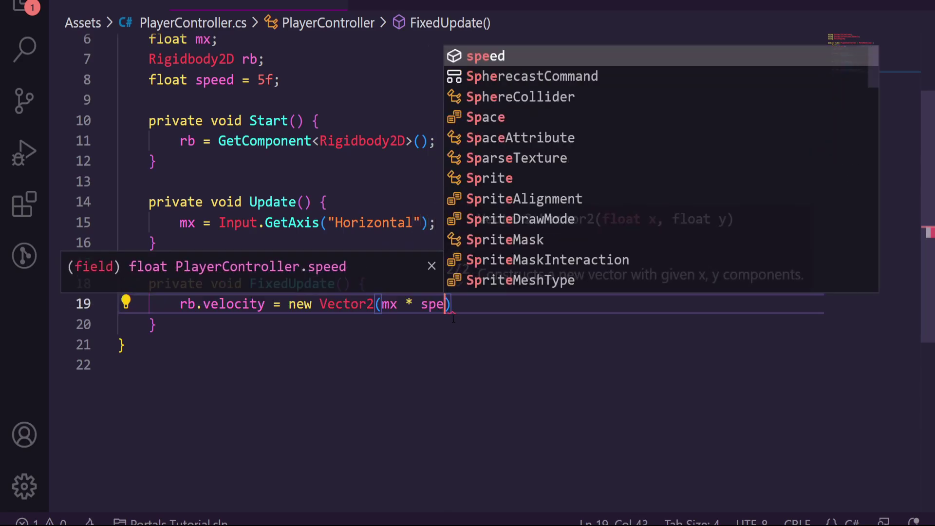
{"action": "type", "text": "rb.ve"}
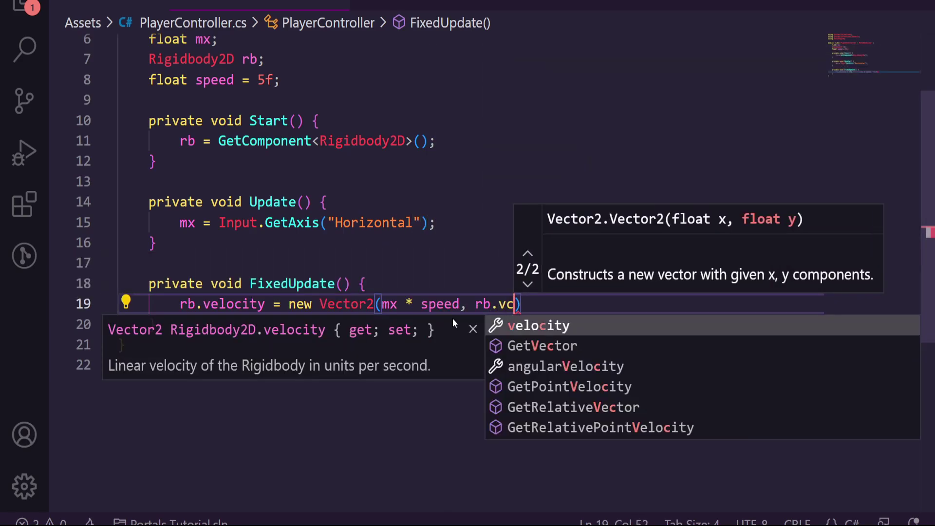
{"action": "key", "text": "Return"}
{"action": "type", "text": ".y)"}
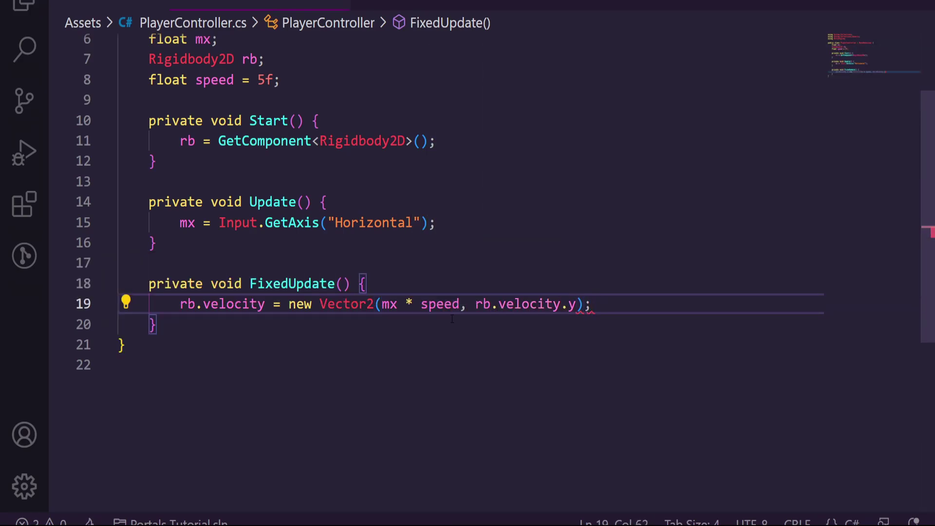
Review the mx, rb and speed fields and the Rigidbody2D component assignment in Start.
{"action": "scroll", "coordinate": [453, 319], "scroll_direction": "up", "scroll_amount": 2}
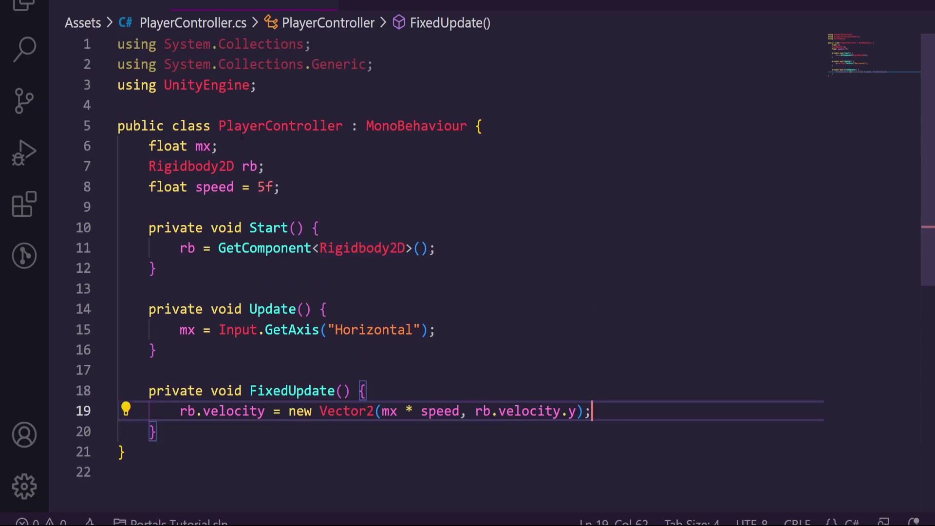
{"action": "double_click", "coordinate": [167, 146]}
{"action": "double_click", "coordinate": [203, 146]}
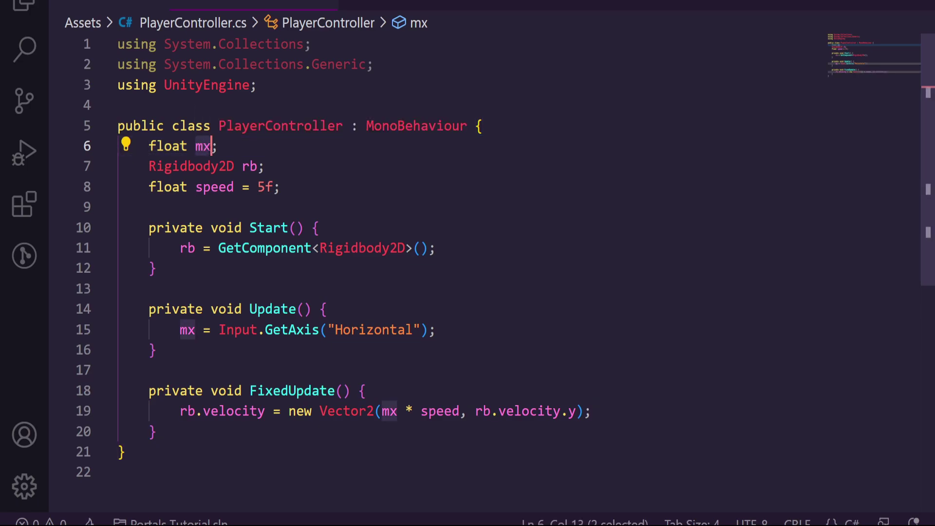
{"action": "left_click", "coordinate": [222, 169]}
{"action": "key", "text": "Right"}
{"action": "key", "text": "Right"}
{"action": "key", "text": "Right"}
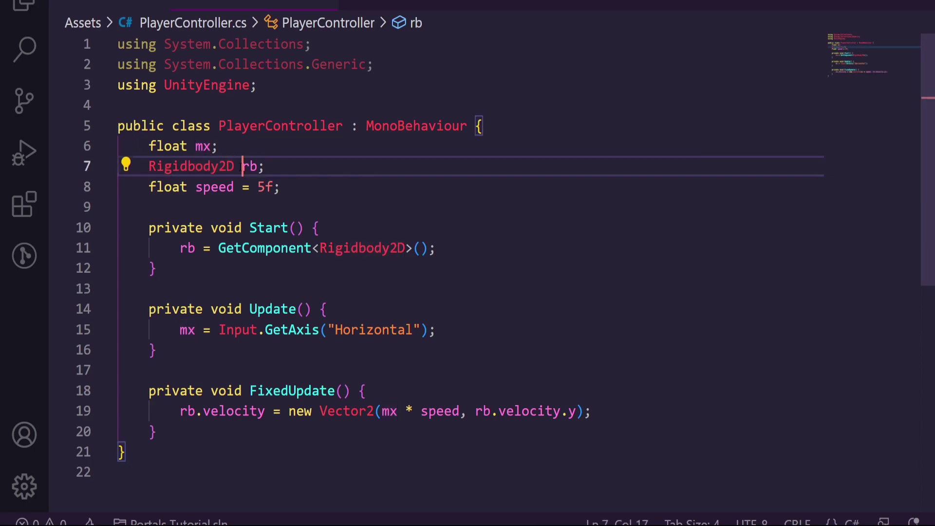
{"action": "key", "text": "ctrl+shift+Right"}
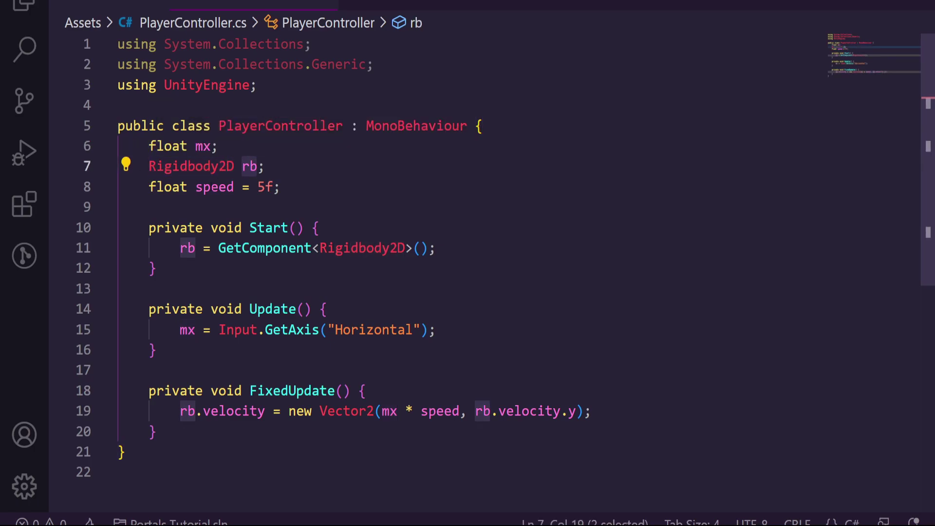
{"action": "double_click", "coordinate": [215, 188]}
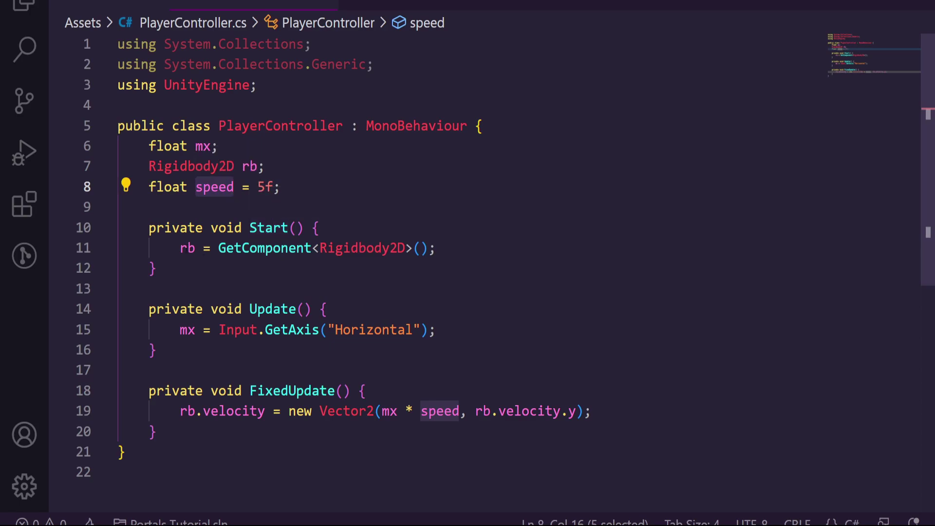
{"action": "left_click_drag", "start_coordinate": [180, 248], "coordinate": [355, 248]}
{"action": "left_click", "coordinate": [383, 248]}
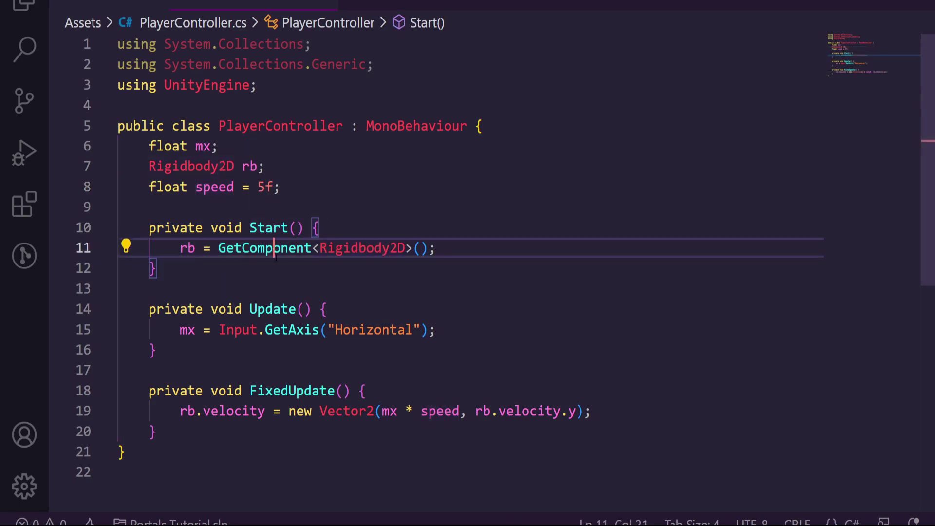
{"action": "double_click", "coordinate": [346, 248]}
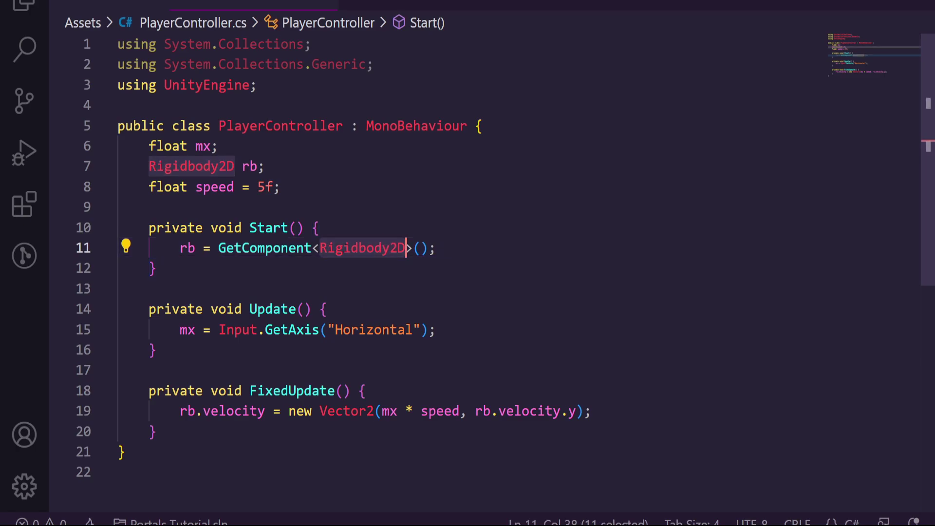
{"action": "double_click", "coordinate": [191, 250]}
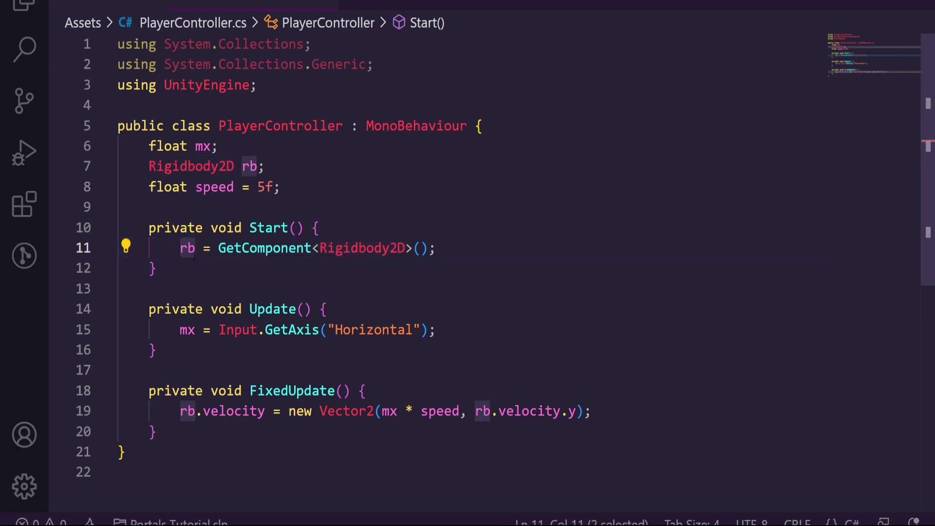
Review the horizontal axis reading in Update and the Vector2 velocity assignment in FixedUpdate.
{"action": "double_click", "coordinate": [188, 329]}
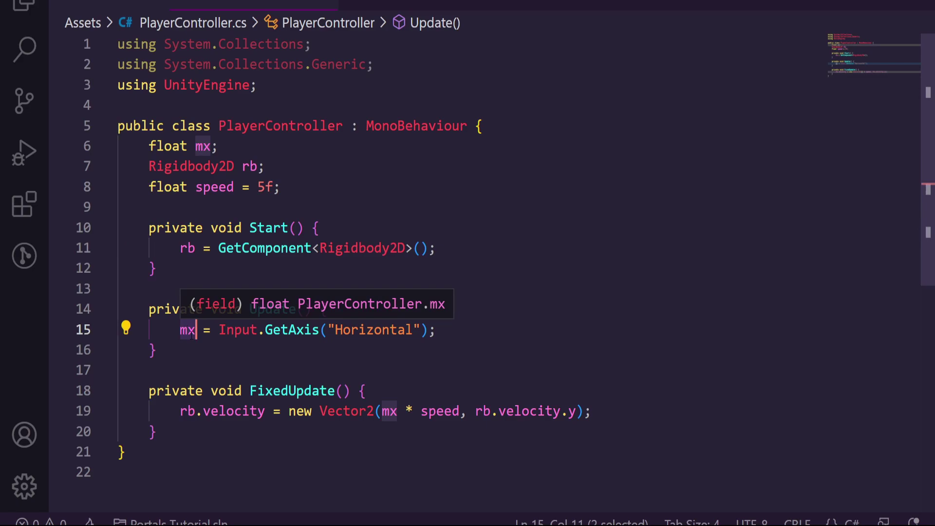
{"action": "left_click", "coordinate": [173, 339]}
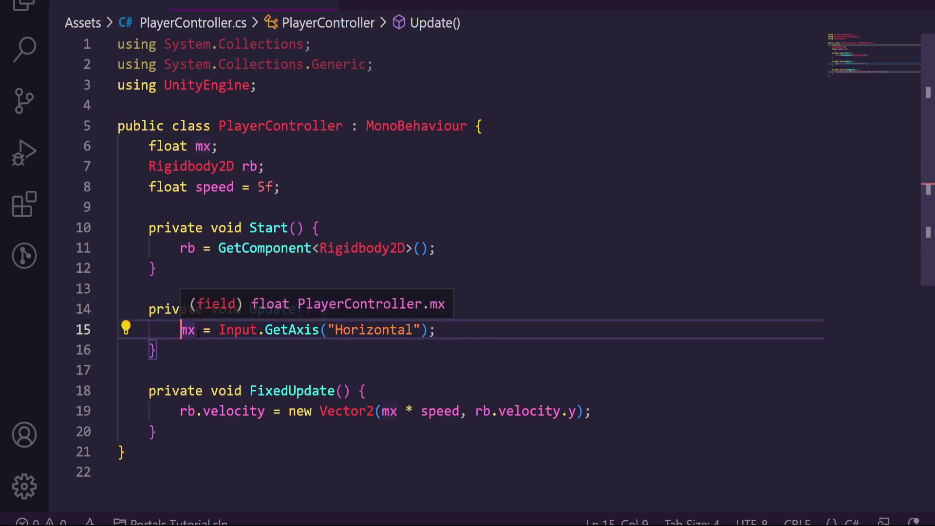
{"action": "left_click_drag", "start_coordinate": [220, 333], "coordinate": [431, 332]}
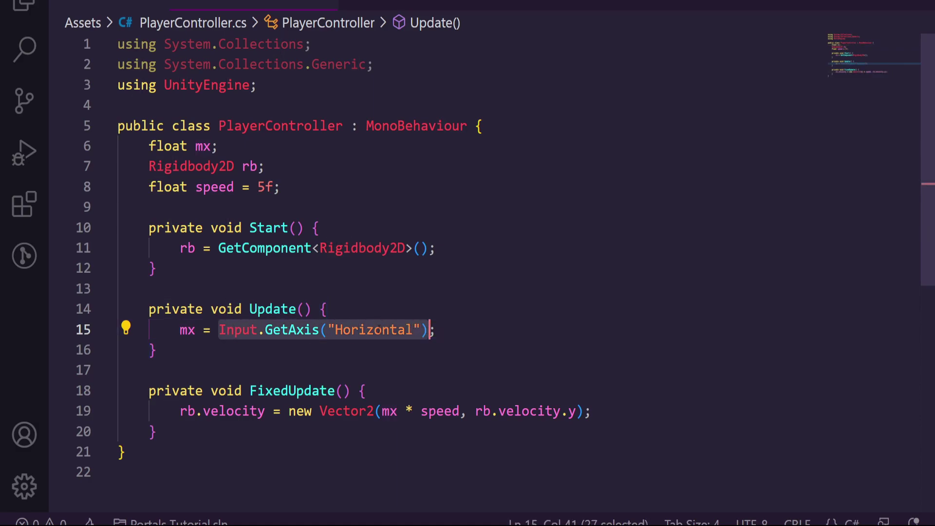
{"action": "double_click", "coordinate": [376, 331]}
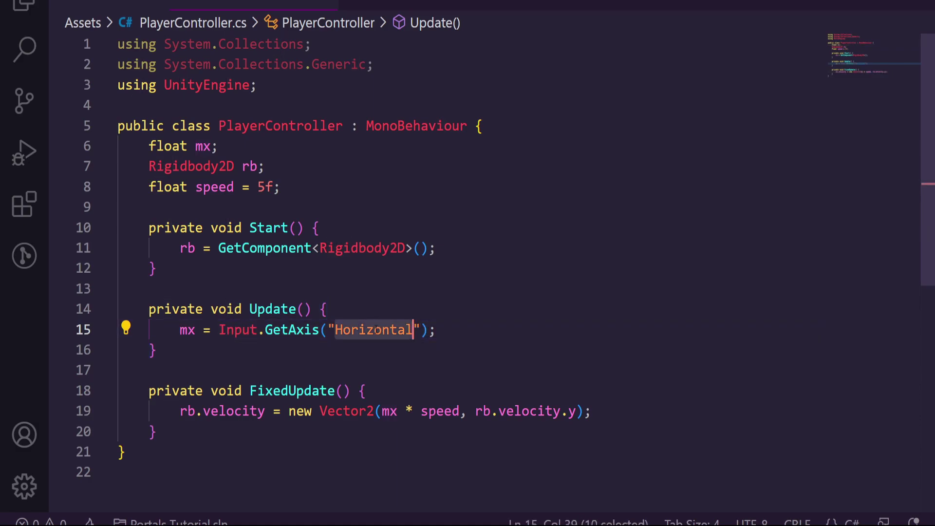
{"action": "left_click", "coordinate": [181, 330]}
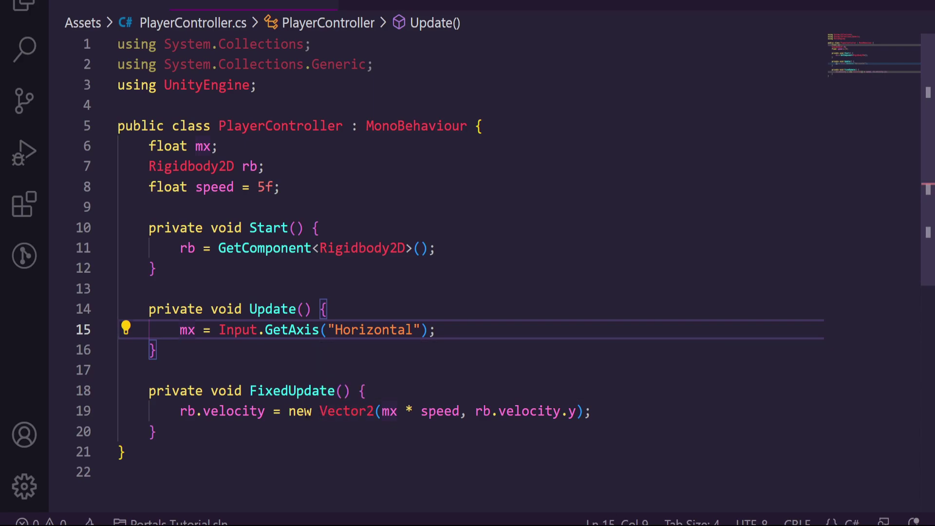
{"action": "left_click", "coordinate": [181, 411]}
{"action": "scroll", "coordinate": [198, 403], "scroll_direction": "down", "scroll_amount": 3}
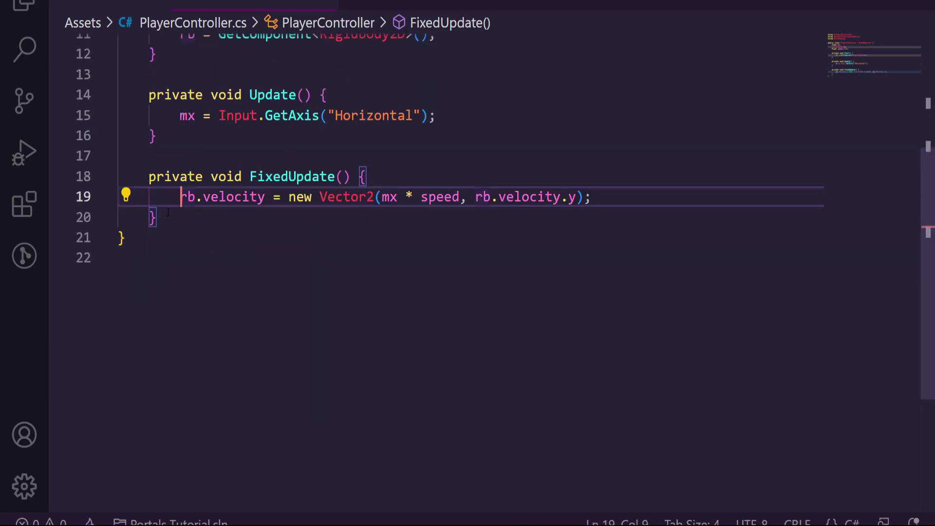
{"action": "key", "text": "ctrl+shift+Right"}
{"action": "key", "text": "ctrl+shift+Right"}
{"action": "key", "text": "ctrl+shift+Right"}
{"action": "key", "text": "Right"}
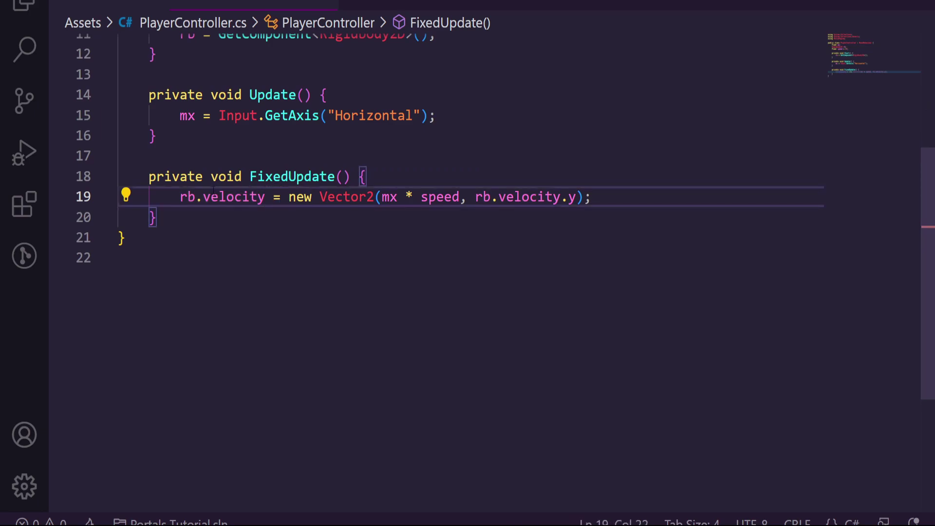
{"action": "left_click_drag", "start_coordinate": [289, 197], "coordinate": [467, 197]}
{"action": "left_click", "coordinate": [467, 197]}
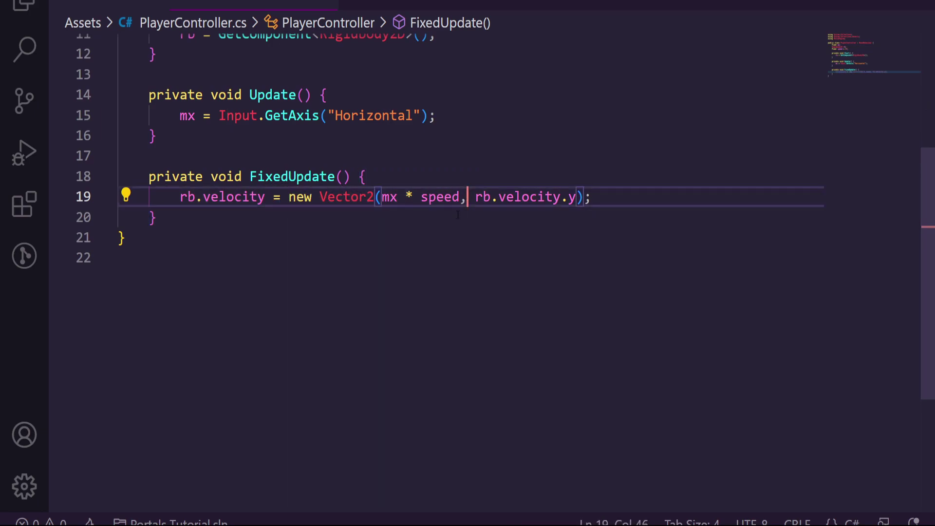
{"action": "double_click", "coordinate": [389, 197]}
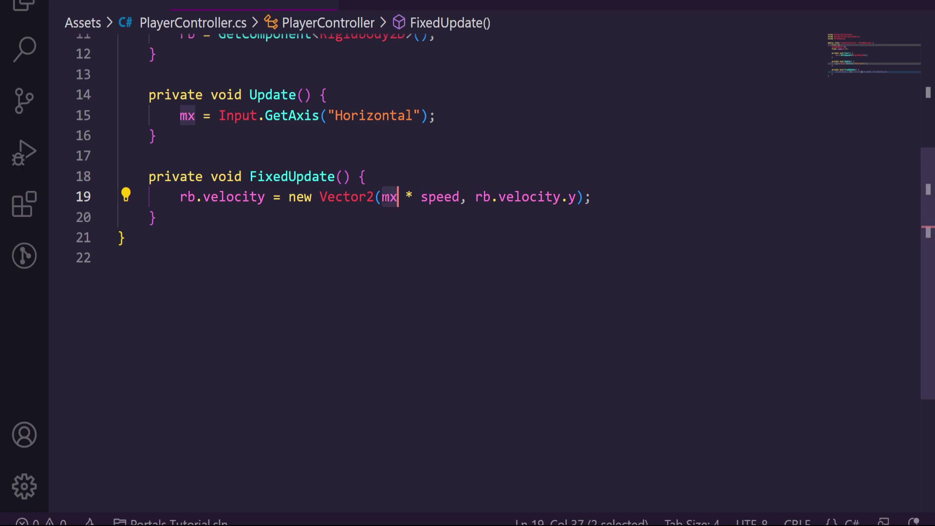
{"action": "left_click", "coordinate": [421, 196]}
{"action": "double_click", "coordinate": [440, 196]}
{"action": "double_click", "coordinate": [529, 197]}
{"action": "left_click_drag", "start_coordinate": [476, 197], "coordinate": [561, 197]}
{"action": "left_click", "coordinate": [576, 197]}
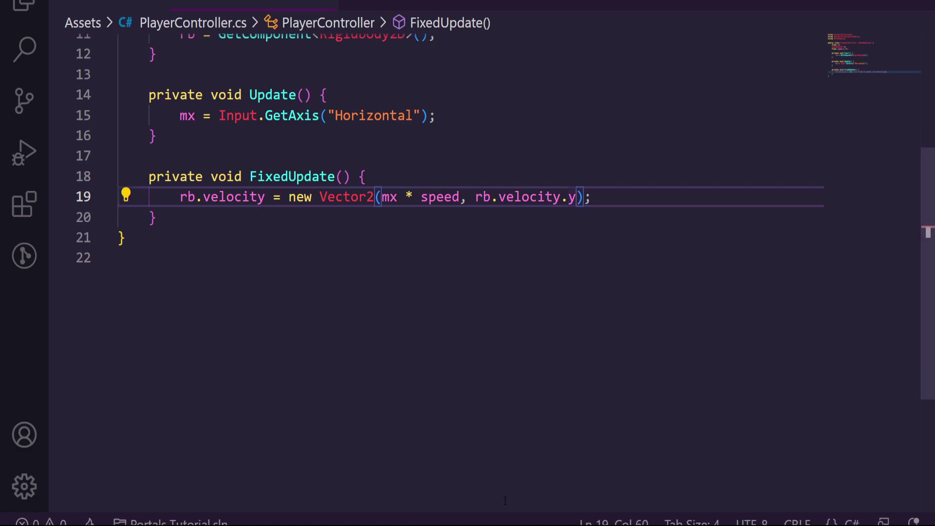
Switch to Unity and playtest the scene, moving the player onto the purple portal and the orange portal.
{"action": "mouse_move", "coordinate": [479, 525]}
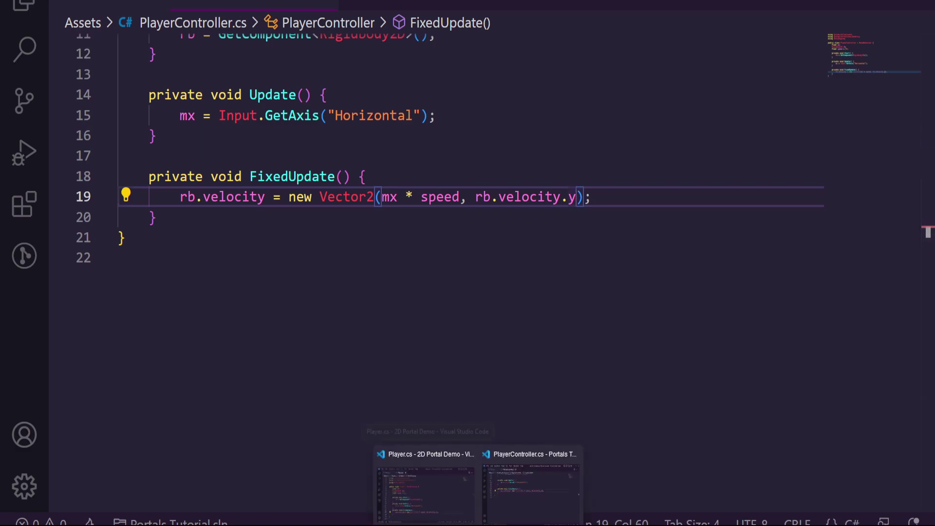
{"action": "left_click", "coordinate": [501, 525]}
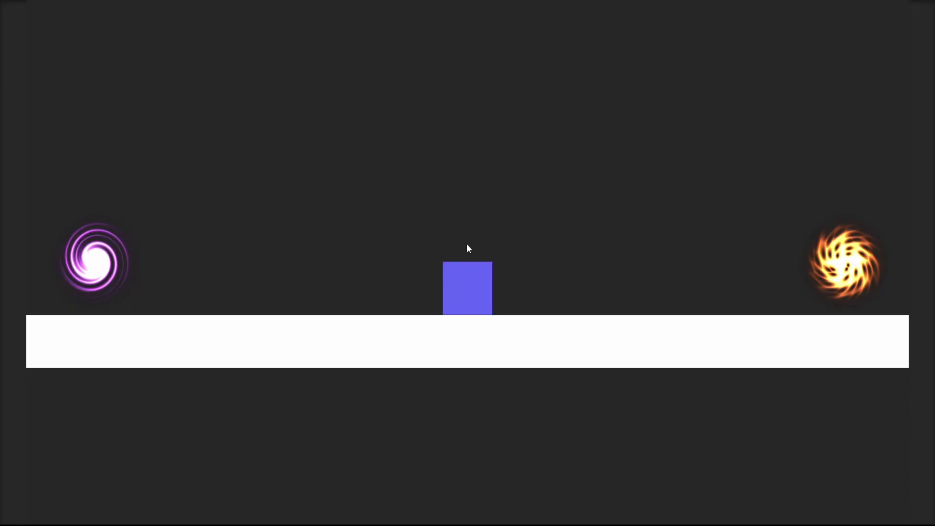
{"action": "key", "text": "Left"}
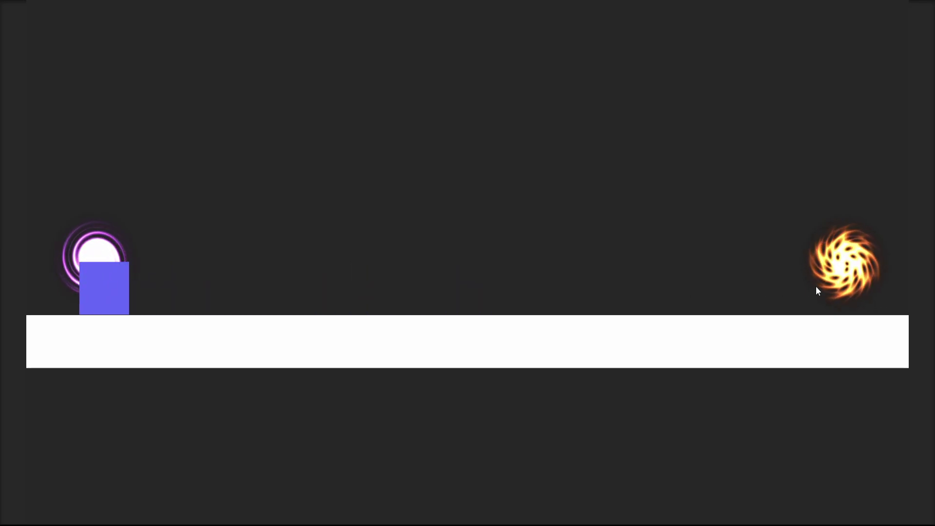
{"action": "key", "text": "Left"}
{"action": "key", "text": "Right"}
{"action": "key", "text": "Left"}
{"action": "key", "text": "Right"}
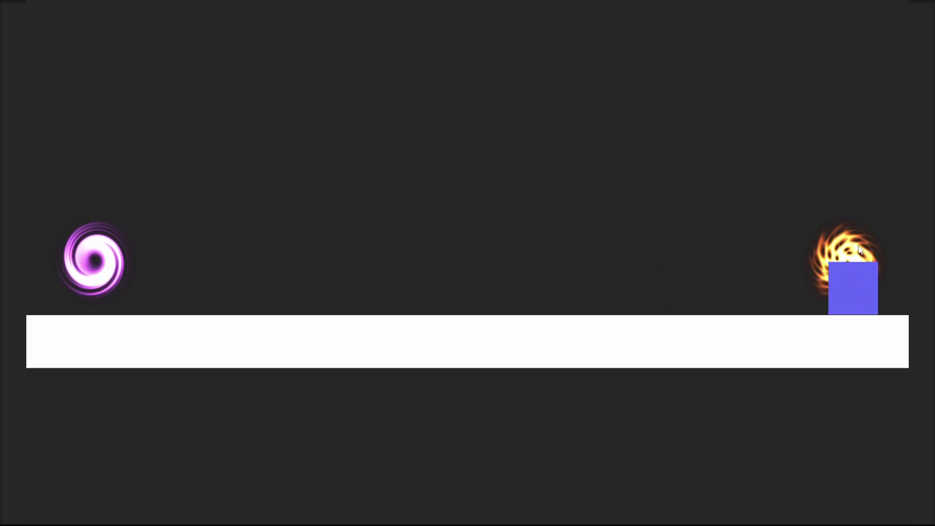
{"action": "key", "text": "Right"}
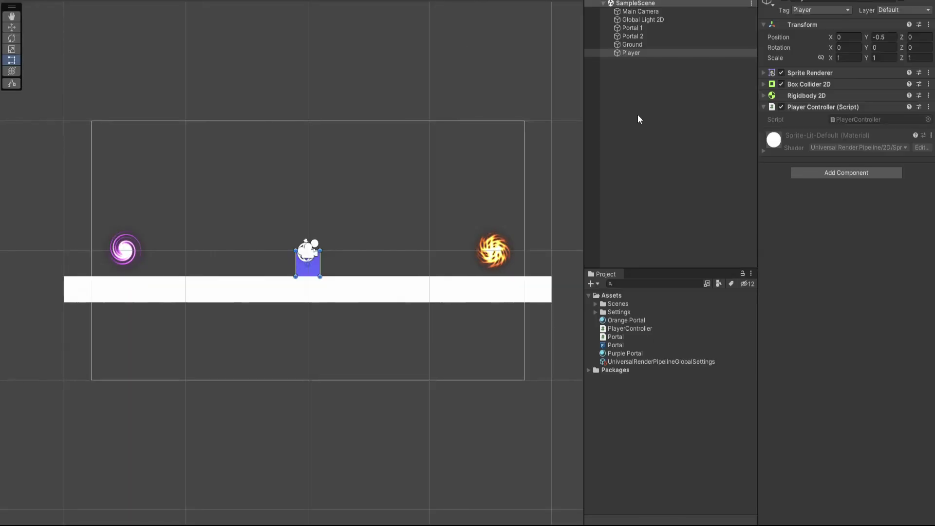
Add a Global Volume object to the scene and reset its Transform position to 0, 0, 0.
{"action": "left_click", "coordinate": [661, 70]}
{"action": "right_click", "coordinate": [637, 74]}
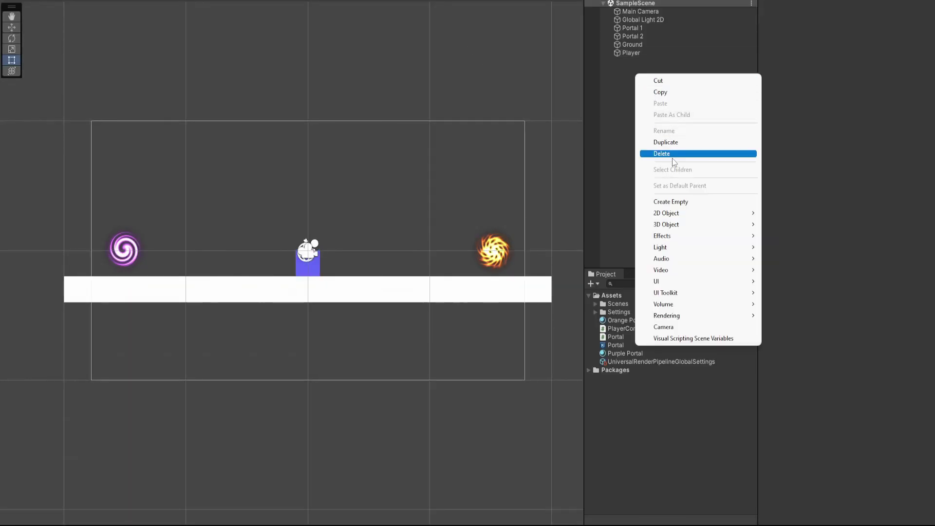
{"action": "mouse_move", "coordinate": [682, 304]}
{"action": "left_click", "coordinate": [779, 303]}
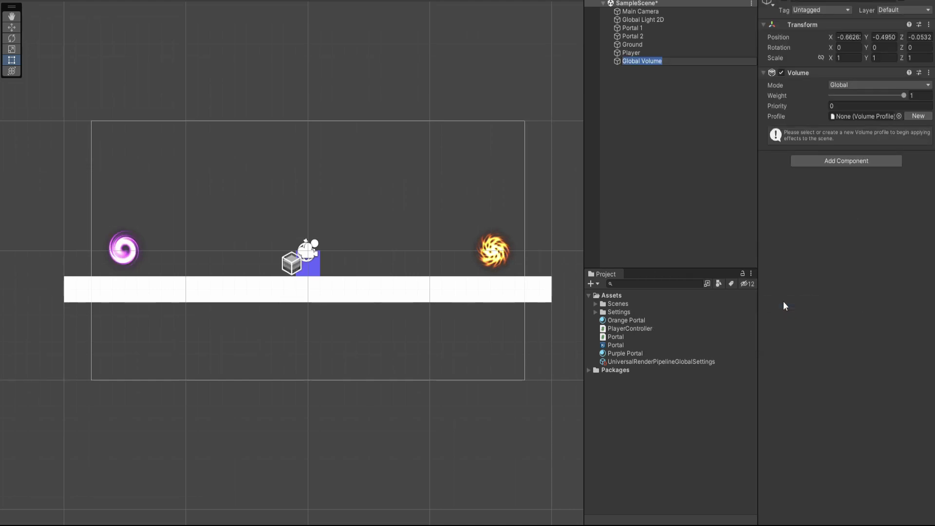
{"action": "key", "text": "Return"}
{"action": "right_click", "coordinate": [817, 27]}
{"action": "left_click", "coordinate": [828, 32]}
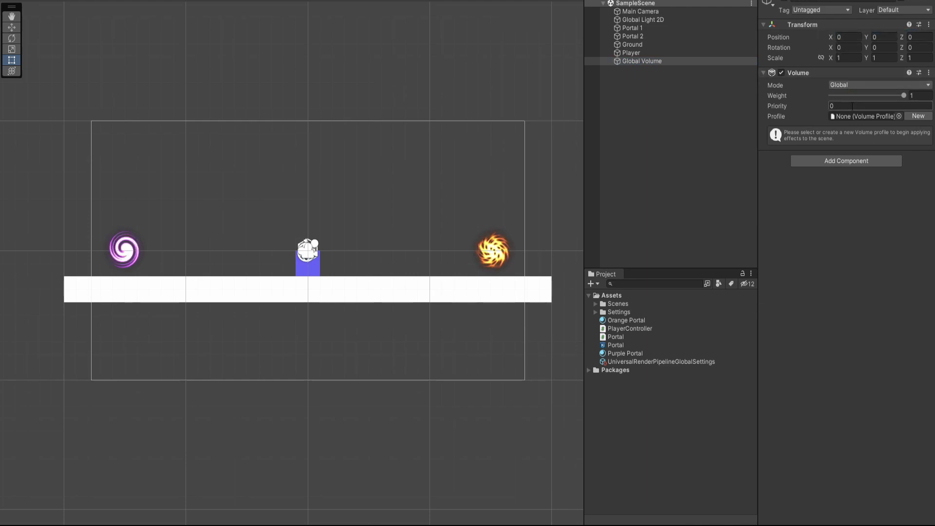
Create a new profile for the Global Volume and add a post-processing Bloom override.
{"action": "left_click", "coordinate": [919, 116]}
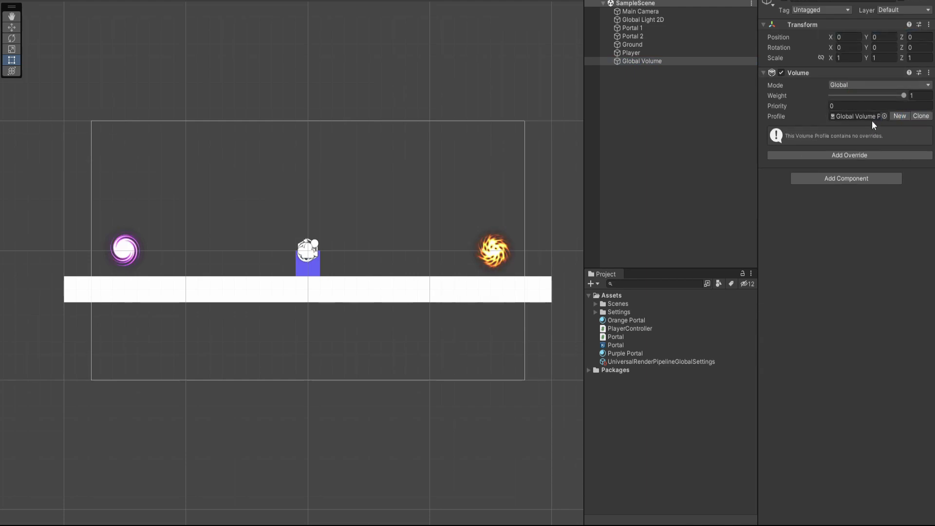
{"action": "left_click", "coordinate": [834, 156]}
{"action": "left_click", "coordinate": [832, 195]}
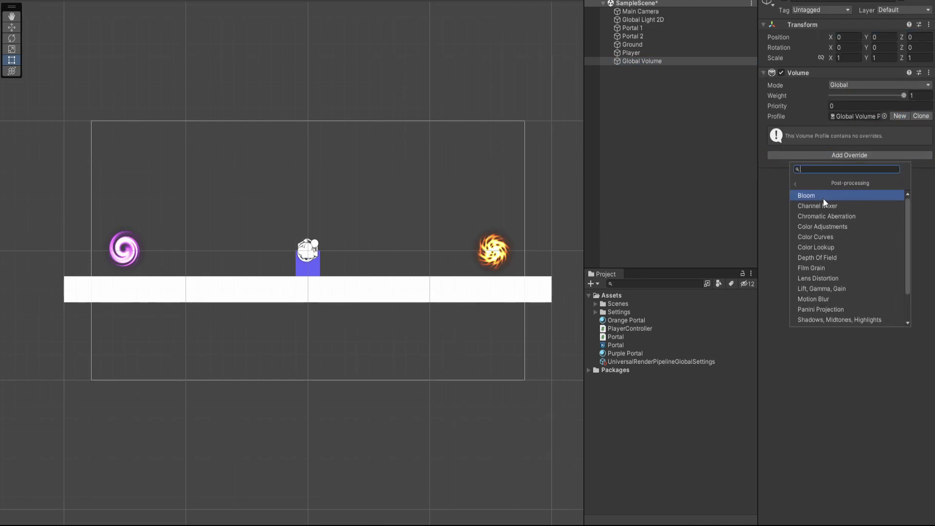
{"action": "left_click", "coordinate": [823, 197]}
Enable Bloom's Threshold and Intensity overrides, set Intensity to 3, and inspect the glow on both portals.
{"action": "left_click", "coordinate": [777, 158]}
{"action": "left_click", "coordinate": [777, 169]}
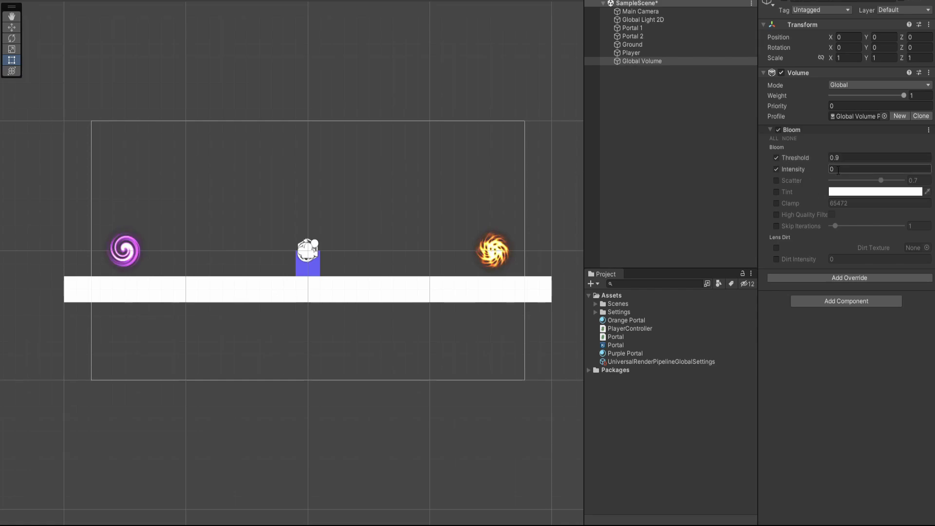
{"action": "type", "text": "3"}
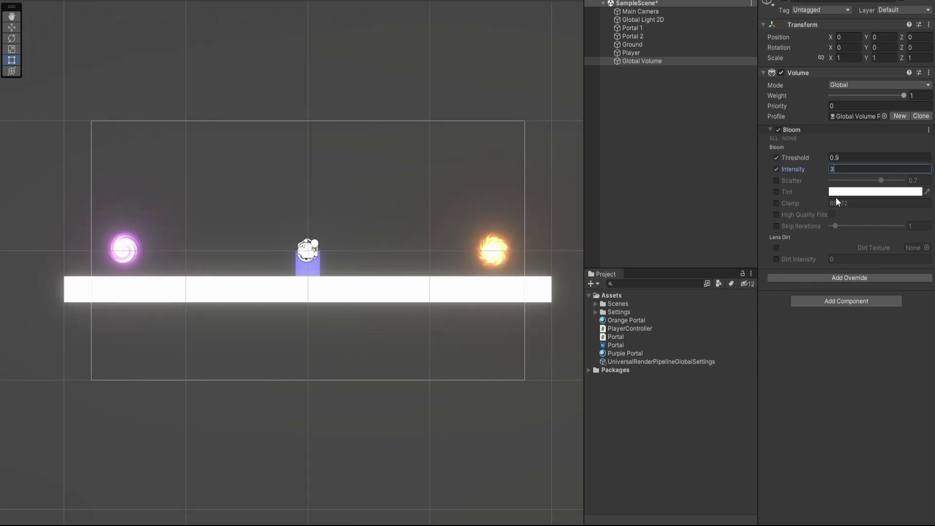
{"action": "scroll", "coordinate": [258, 260], "scroll_direction": "up", "scroll_amount": 3}
{"action": "middle_click_drag", "start_coordinate": [64, 226], "coordinate": [193, 218]}
{"action": "scroll", "coordinate": [254, 238], "scroll_direction": "down", "scroll_amount": 1}
{"action": "scroll", "coordinate": [257, 233], "scroll_direction": "up", "scroll_amount": 2}
{"action": "middle_click_drag", "start_coordinate": [257, 234], "coordinate": [209, 242]}
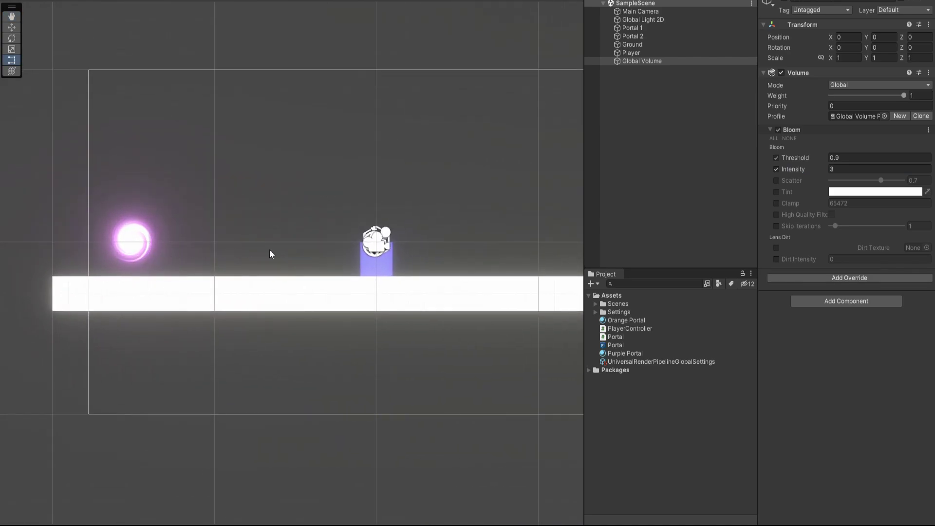
{"action": "scroll", "coordinate": [447, 252], "scroll_direction": "down", "scroll_amount": 2}
{"action": "middle_click_drag", "start_coordinate": [448, 248], "coordinate": [338, 250]}
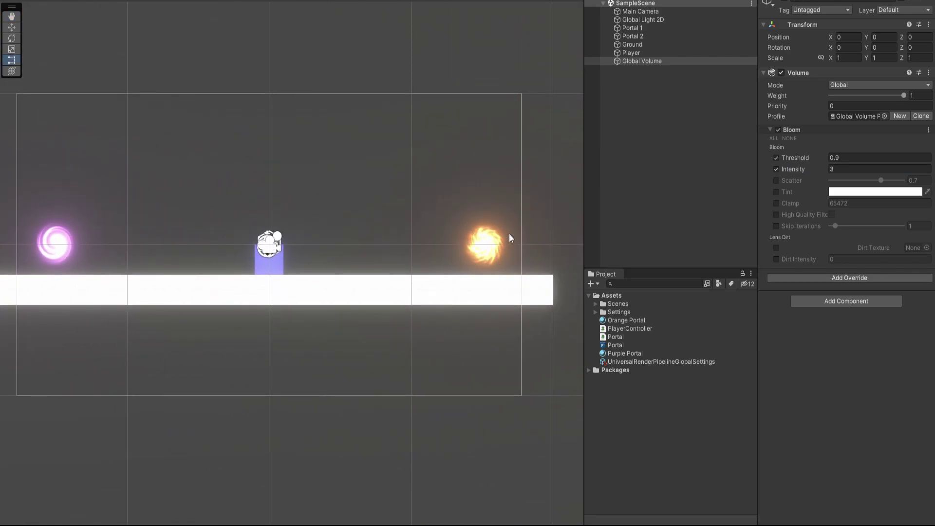
Try Bloom intensities of 2 and 5 on the Global Volume.
{"action": "left_click", "coordinate": [832, 169]}
{"action": "type", "text": "2"}
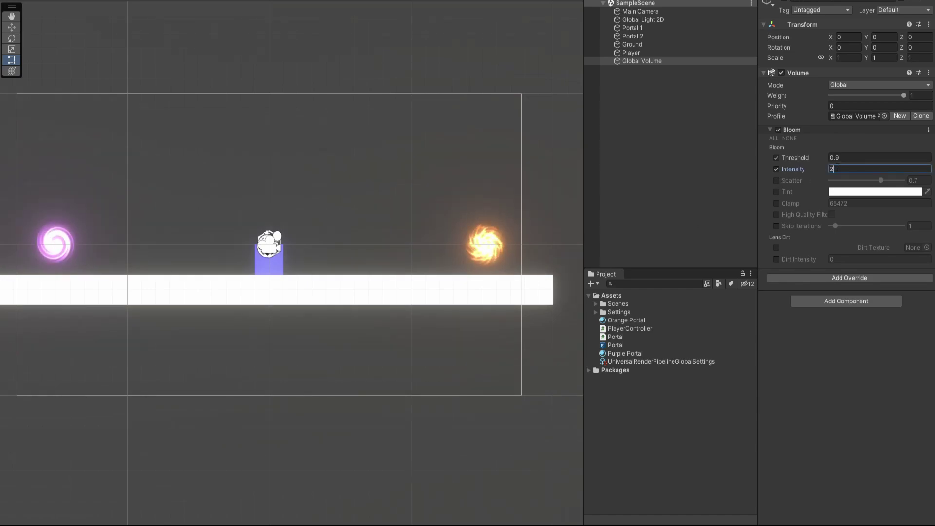
{"action": "type", "text": "5"}
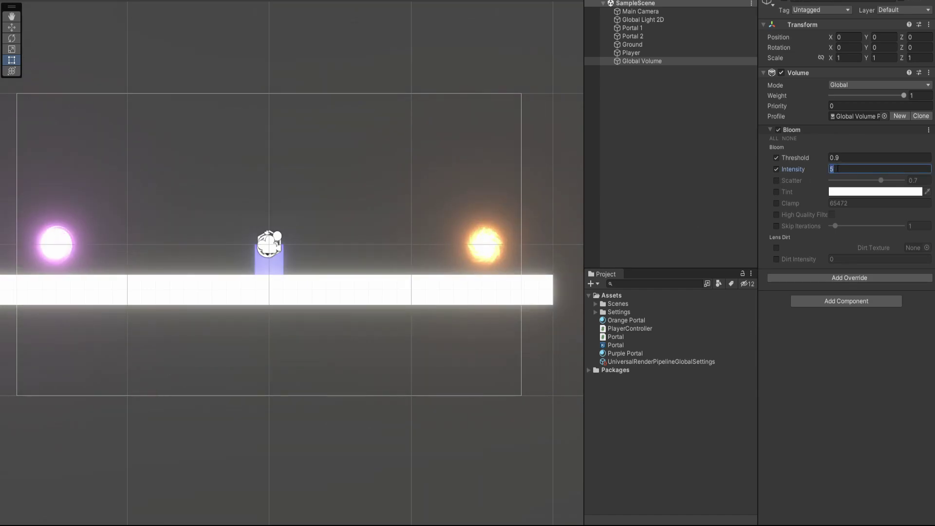
Set the Orange Portal material's Strength to 100 and inspect the glow on Portal 2.
{"action": "left_click", "coordinate": [653, 36]}
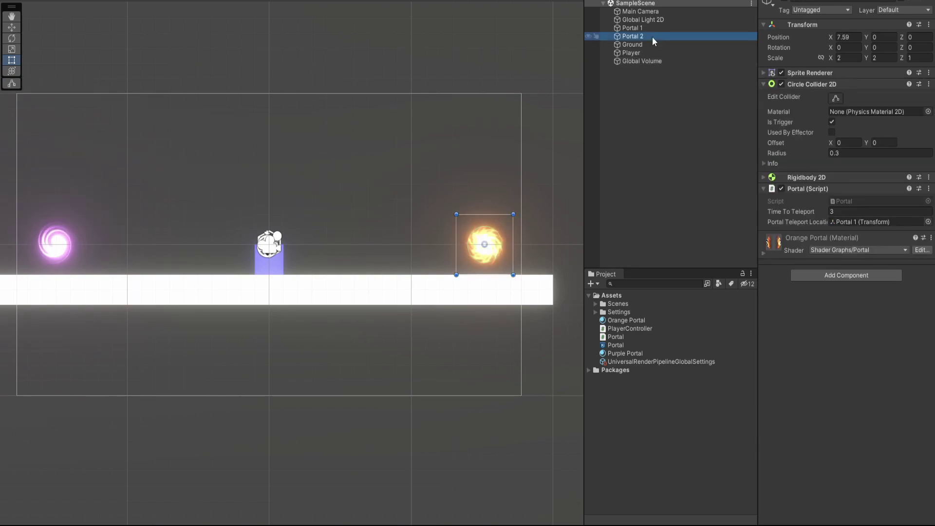
{"action": "left_click", "coordinate": [622, 321]}
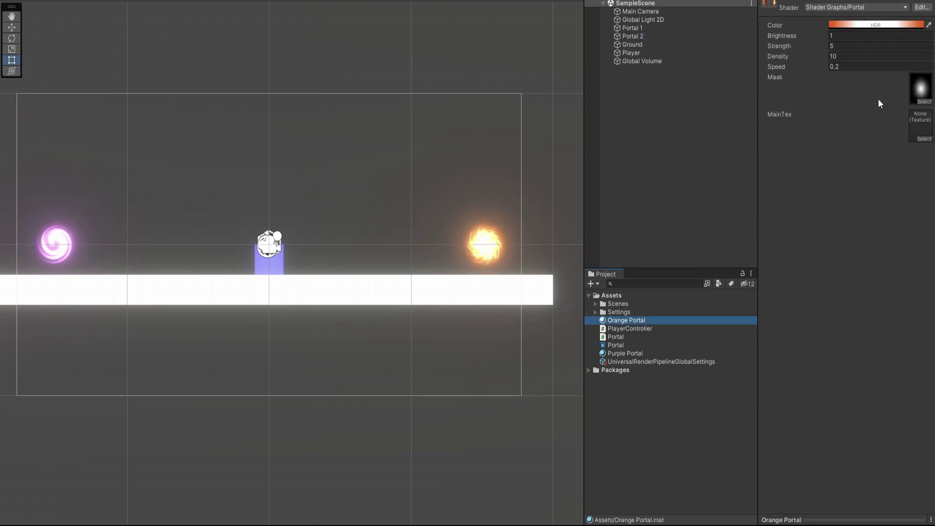
{"action": "left_click", "coordinate": [840, 46]}
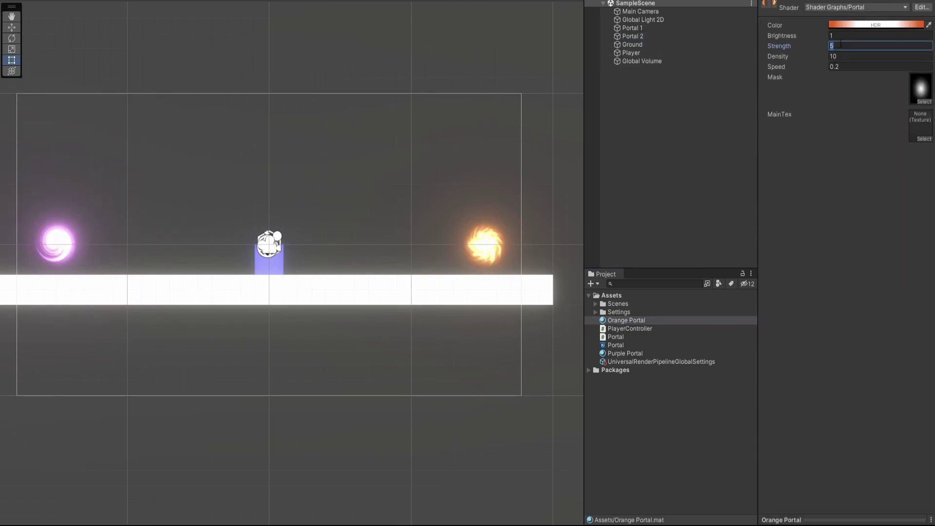
{"action": "type", "text": "100"}
{"action": "scroll", "coordinate": [485, 249], "scroll_direction": "up", "scroll_amount": 10}
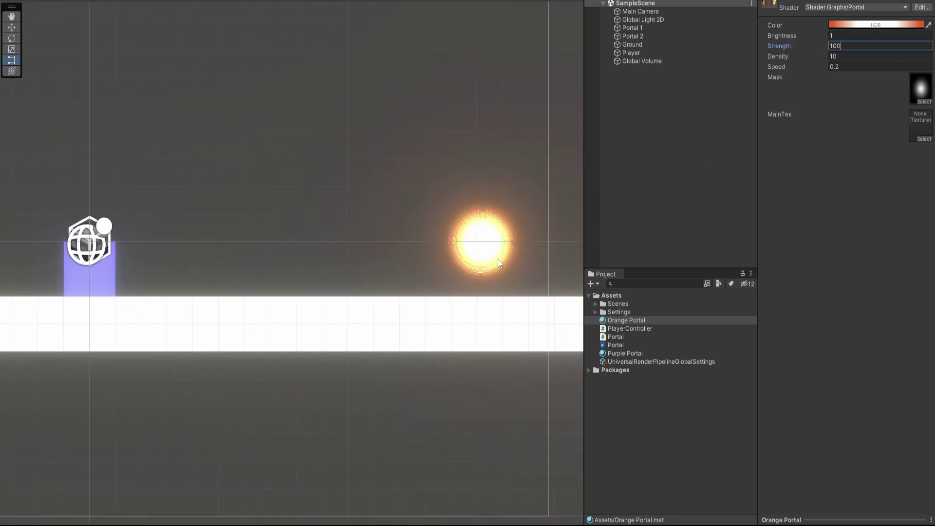
{"action": "scroll", "coordinate": [498, 269], "scroll_direction": "down", "scroll_amount": 8}
{"action": "middle_click_drag", "start_coordinate": [380, 282], "coordinate": [446, 288]}
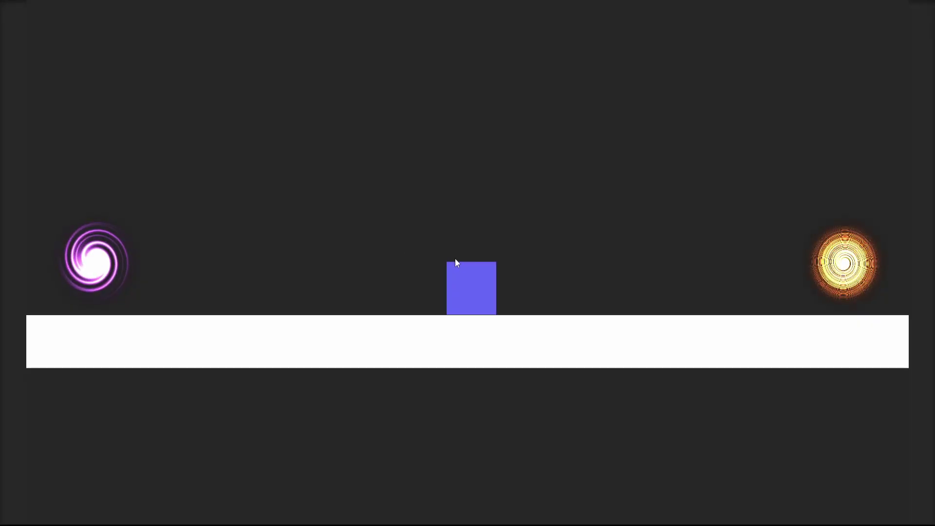
Playtest the scene by moving the Player back and forth between the two portals.
{"action": "key", "text": "d"}
{"action": "key", "text": "a"}
{"action": "key", "text": "d"}
{"action": "key", "text": "a"}
{"action": "key", "text": "d"}
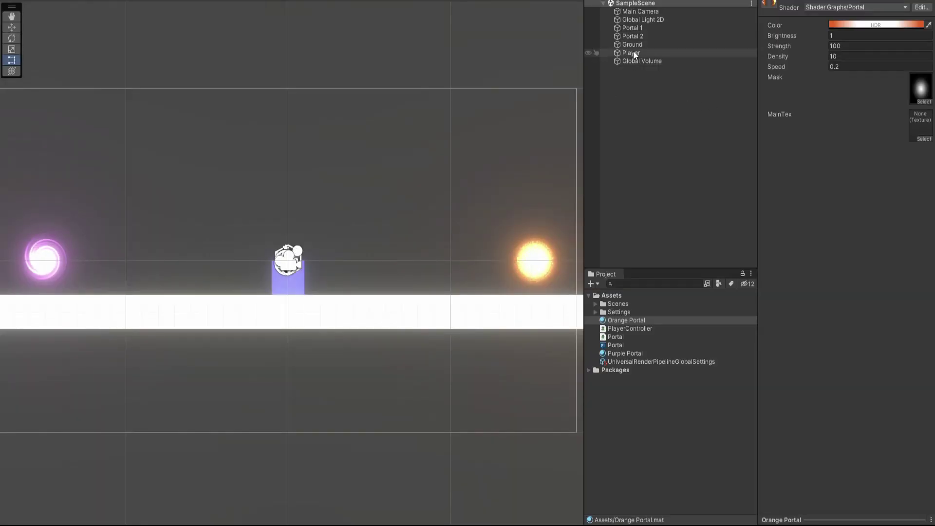
Enable Post Processing in the Main Camera's rendering settings.
{"action": "left_click", "coordinate": [635, 13]}
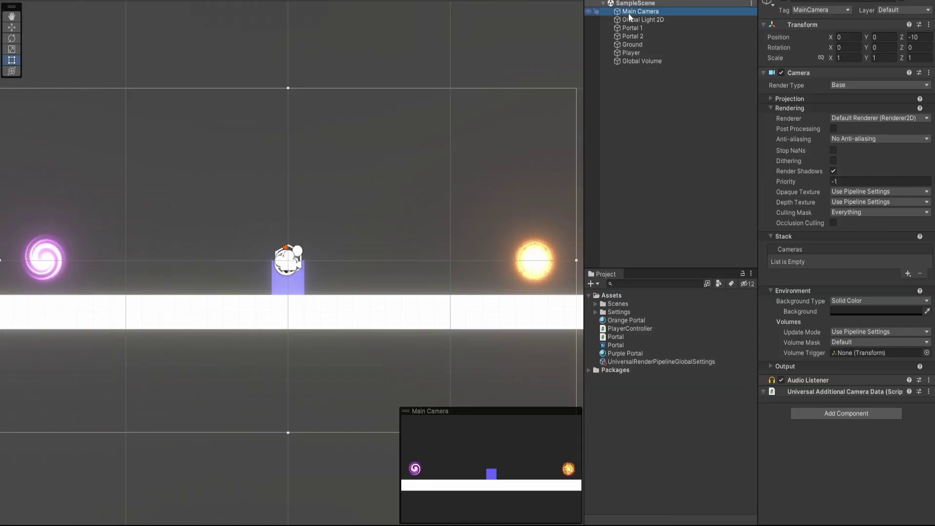
{"action": "left_click", "coordinate": [833, 129]}
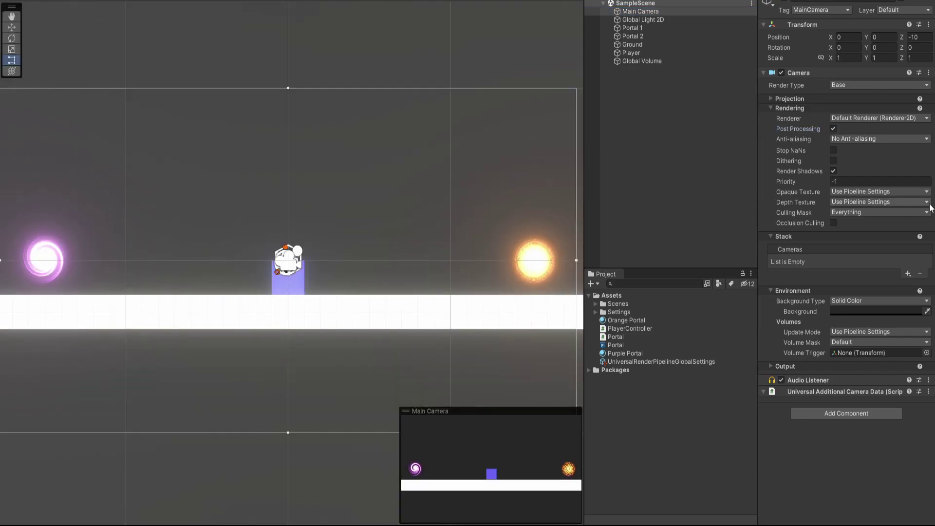
{"action": "left_click", "coordinate": [632, 53]}
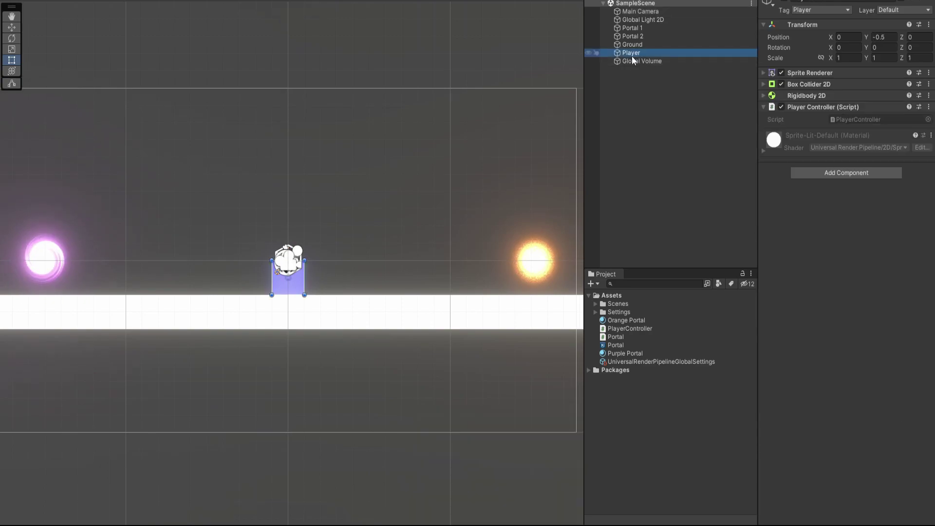
Set Time To Teleport to 0.1 in the Portal script of both Portal 2 and Portal 1.
{"action": "left_click", "coordinate": [635, 37]}
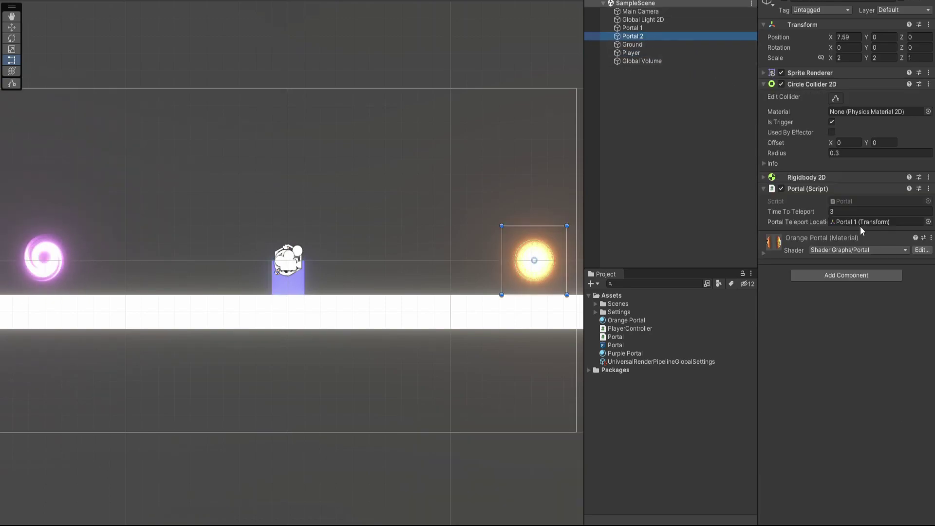
{"action": "left_click", "coordinate": [845, 213]}
{"action": "type", "text": "0.1"}
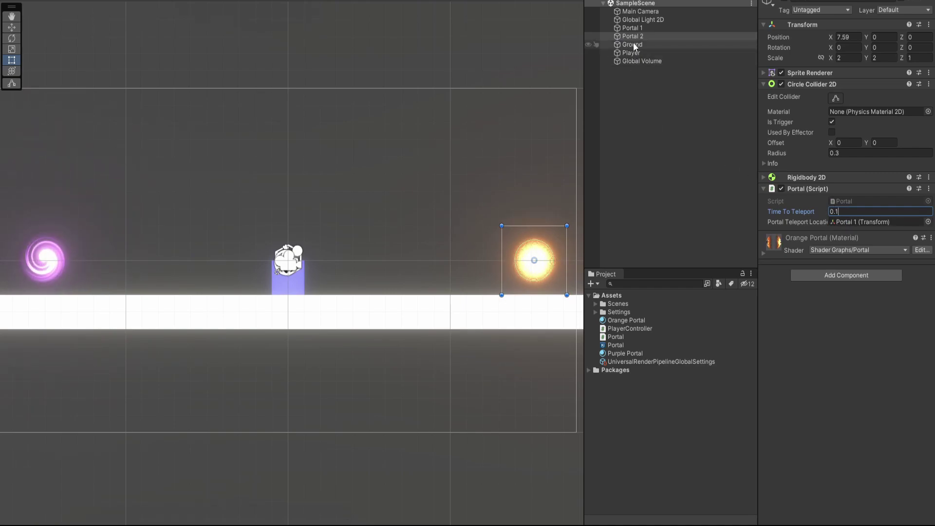
{"action": "left_click", "coordinate": [632, 27]}
{"action": "left_click", "coordinate": [848, 211]}
{"action": "type", "text": "0.1"}
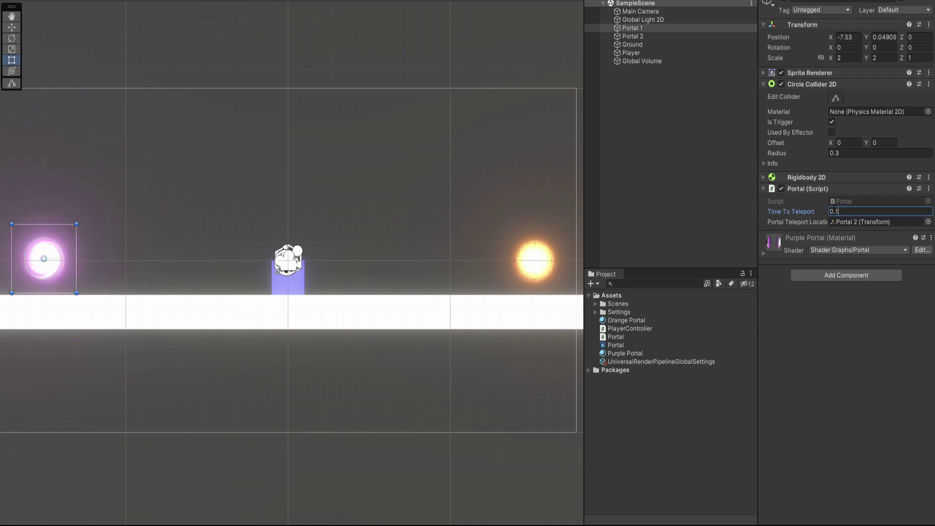
Create an empty object named Portal 1 Location, save the scene, and reset the object's Transform.
{"action": "left_click", "coordinate": [714, 91]}
{"action": "right_click", "coordinate": [636, 107]}
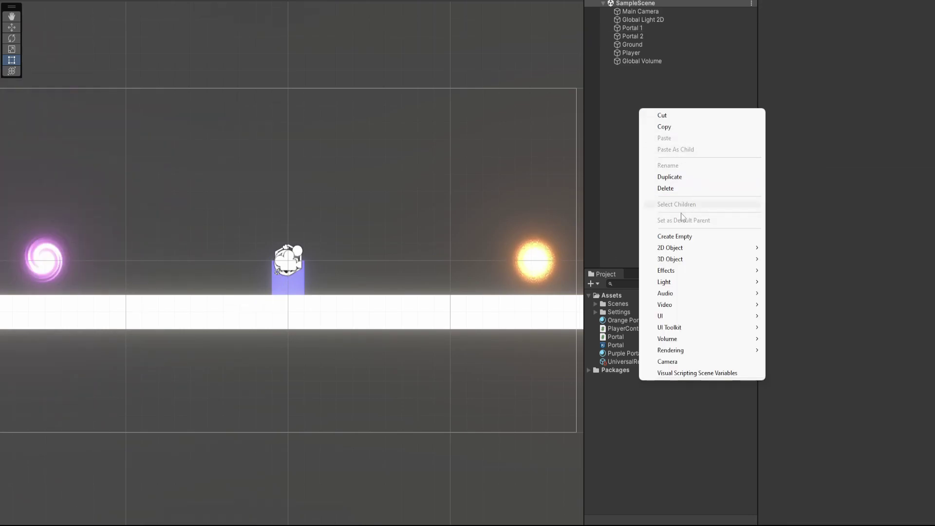
{"action": "left_click", "coordinate": [684, 237]}
{"action": "type", "text": "Porta"}
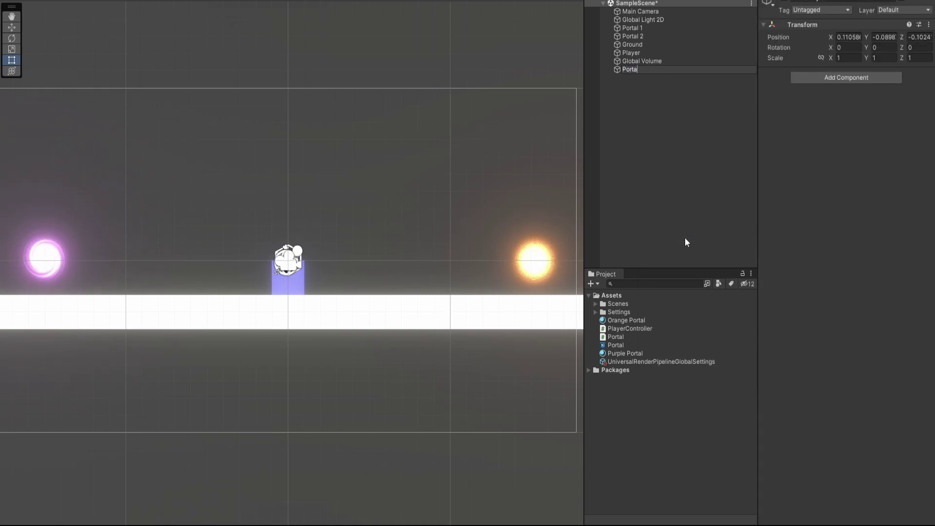
{"action": "type", "text": "l 1 Location"}
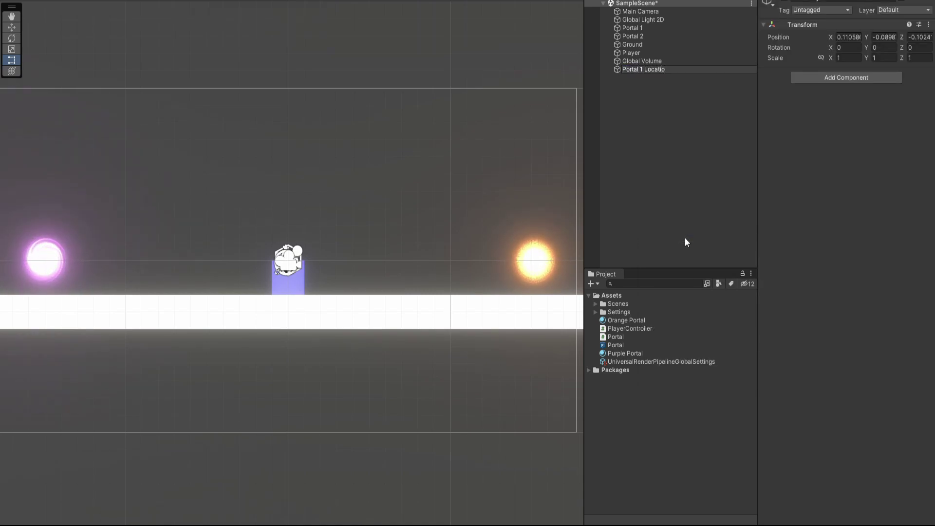
{"action": "key", "text": "Return"}
{"action": "key", "text": "ctrl+s"}
{"action": "right_click", "coordinate": [796, 25]}
{"action": "left_click", "coordinate": [808, 29]}
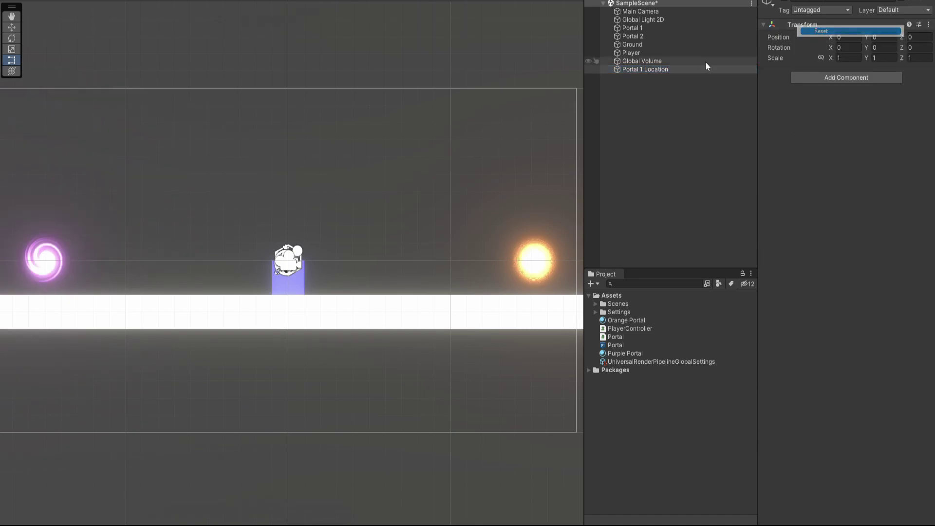
Assign a yellow diamond icon to Portal 1 Location and inspect the marker in the scene.
{"action": "left_click", "coordinate": [765, 4]}
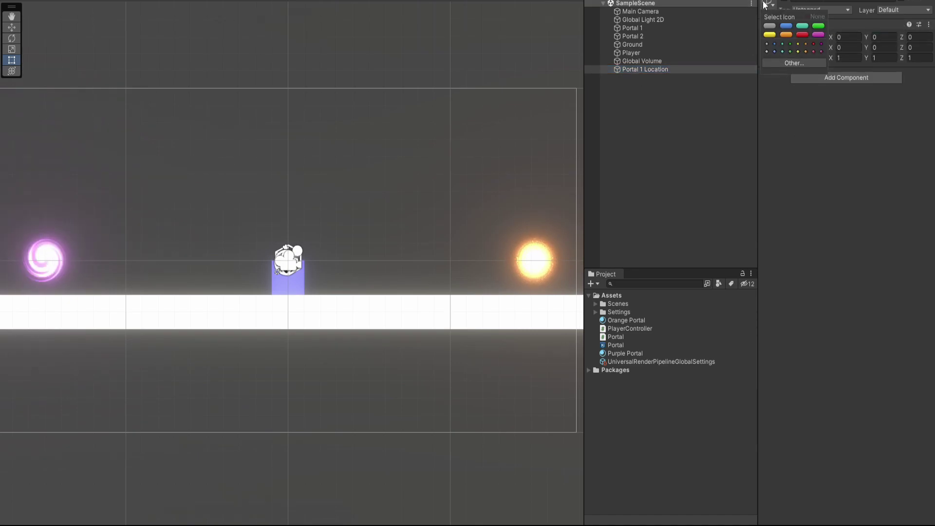
{"action": "left_click", "coordinate": [798, 52]}
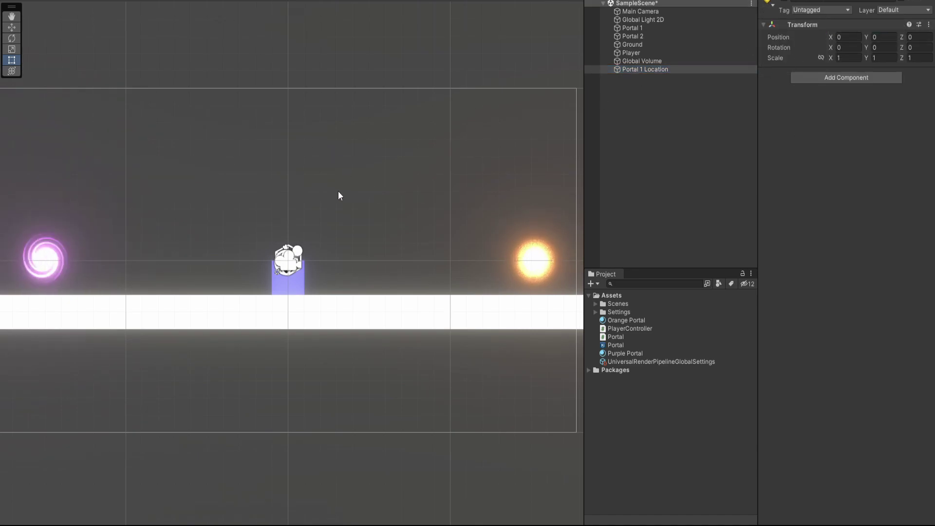
{"action": "scroll", "coordinate": [305, 215], "scroll_direction": "down", "scroll_amount": 3}
{"action": "scroll", "coordinate": [273, 195], "scroll_direction": "up", "scroll_amount": 3}
{"action": "scroll", "coordinate": [383, 213], "scroll_direction": "down", "scroll_amount": 1}
{"action": "scroll", "coordinate": [338, 237], "scroll_direction": "up", "scroll_amount": 10}
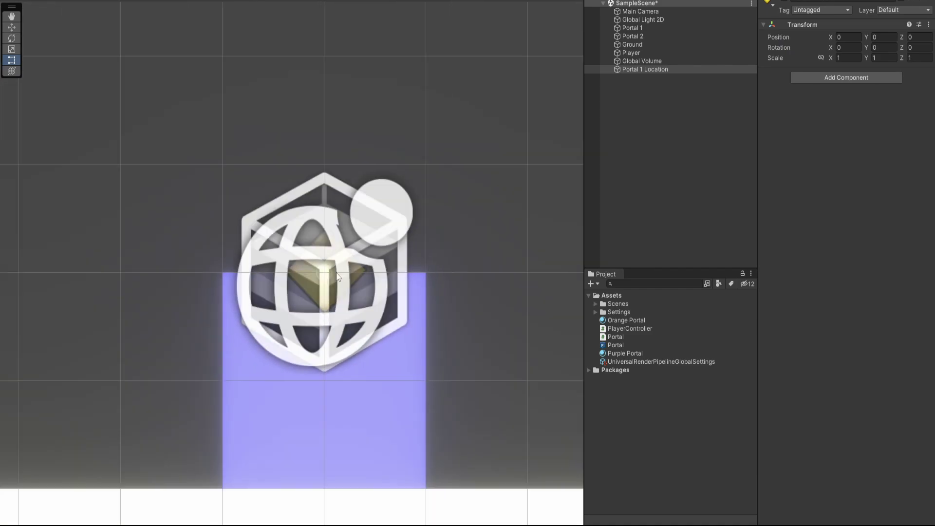
{"action": "scroll", "coordinate": [335, 270], "scroll_direction": "down", "scroll_amount": 6}
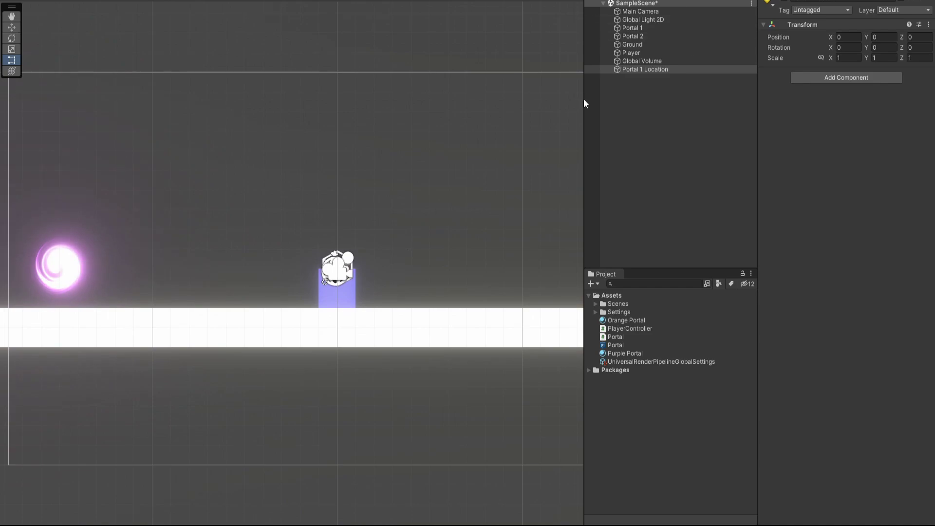
Set Portal 1 Location's X position to 5 so its marker sits beside the orange portal.
{"action": "left_click_drag", "start_coordinate": [831, 36], "coordinate": [891, 34]}
{"action": "key", "text": "q"}
{"action": "middle_click_drag", "start_coordinate": [450, 178], "coordinate": [329, 189]}
{"action": "left_click", "coordinate": [850, 37]}
{"action": "type", "text": "5"}
Duplicate Portal 1 Location and rename the copy Portal 2 Location.
{"action": "left_click", "coordinate": [637, 69]}
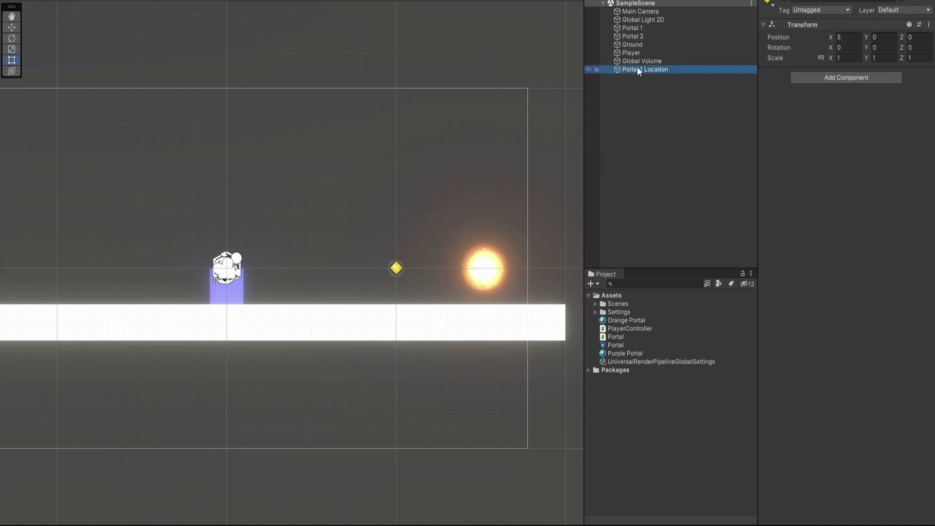
{"action": "key", "text": "ctrl+d"}
{"action": "key", "text": "F2"}
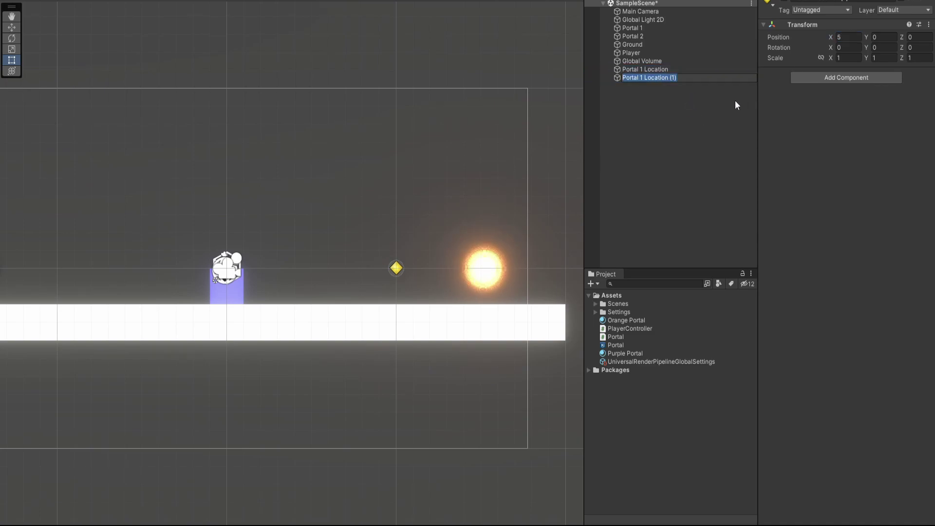
{"action": "type", "text": "Portal 2 Location"}
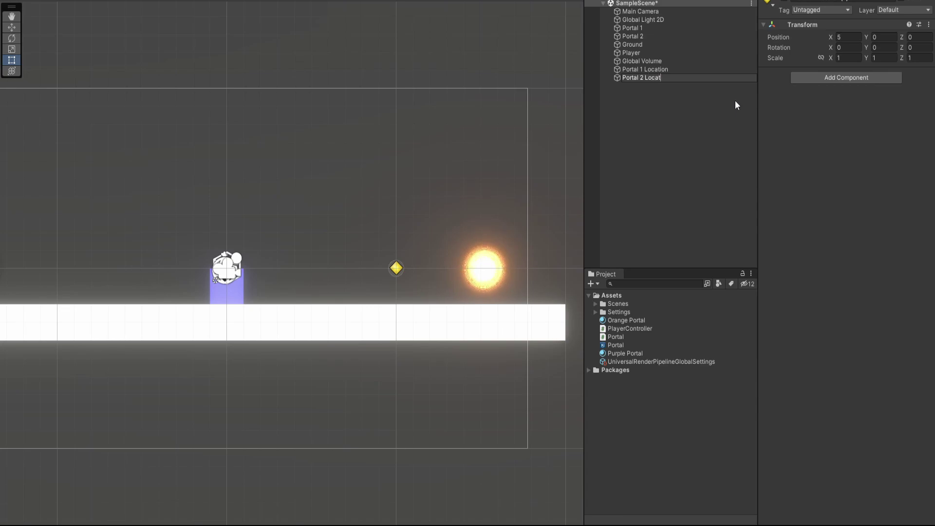
{"action": "key", "text": "Return"}
Set Portal 2 Location's X position to -5 so its marker sits beside the purple portal.
{"action": "left_click", "coordinate": [848, 37]}
{"action": "type", "text": "-5"}
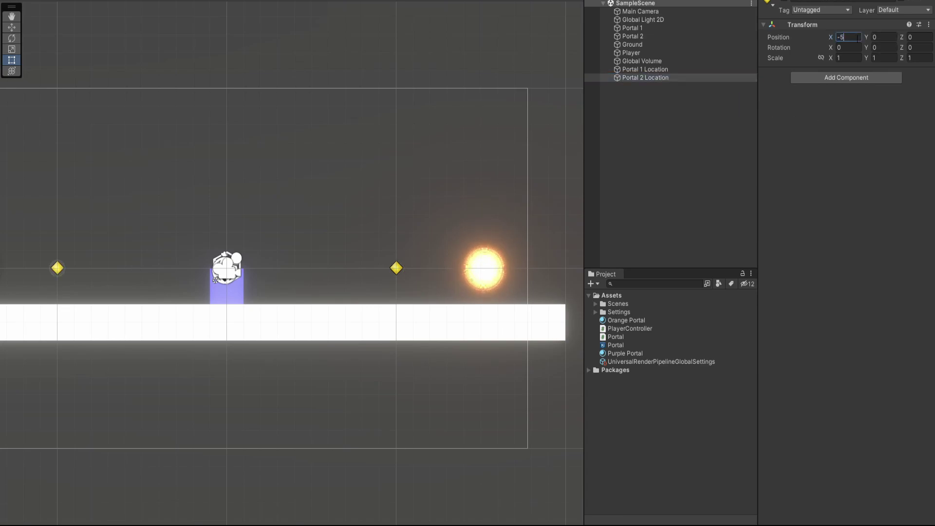
{"action": "key", "text": "Return"}
{"action": "scroll", "coordinate": [384, 198], "scroll_direction": "down", "scroll_amount": 2}
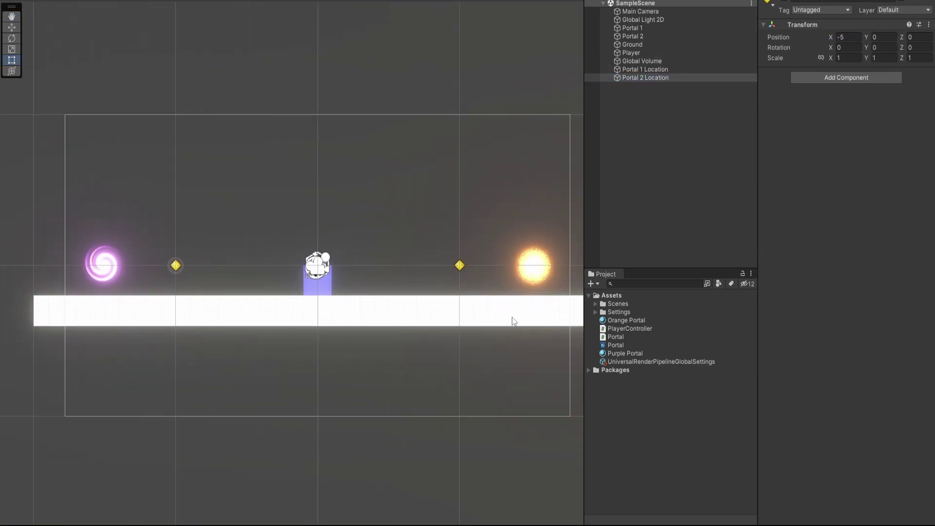
Assign Portal 1 Location as Portal 1's teleport location and Portal 2 Location as Portal 2's, and save the scene.
{"action": "left_click", "coordinate": [638, 28]}
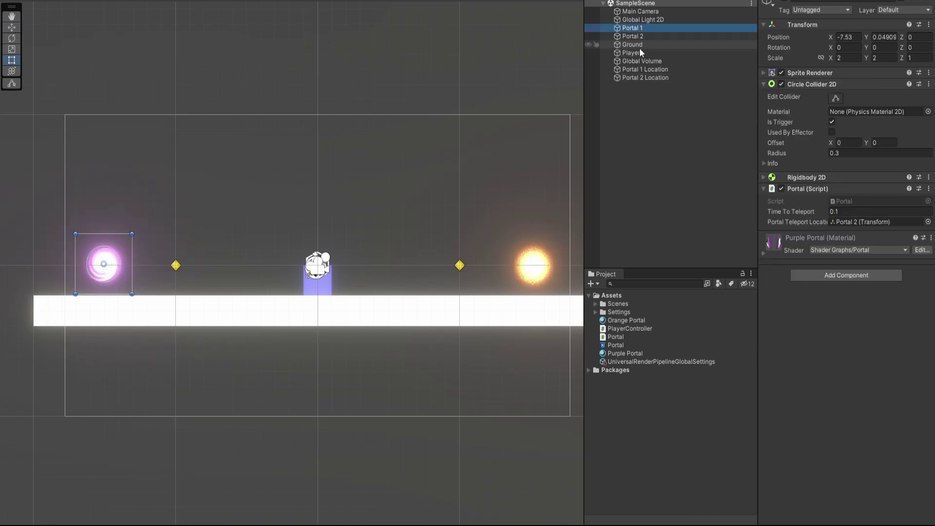
{"action": "left_click_drag", "start_coordinate": [638, 71], "coordinate": [848, 223]}
{"action": "left_click", "coordinate": [633, 36]}
{"action": "left_click_drag", "start_coordinate": [646, 78], "coordinate": [848, 222]}
{"action": "key", "text": "ctrl+s"}
Playtest the scene by repeatedly moving the Player into both portals to check teleporting, and stop the playtest.
{"action": "key", "text": "ctrl+p"}
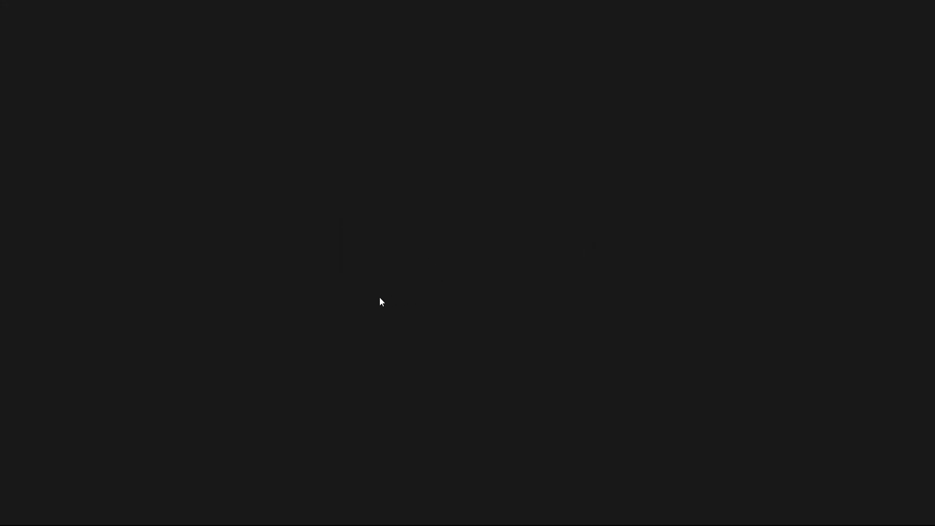
{"action": "key", "text": "a"}
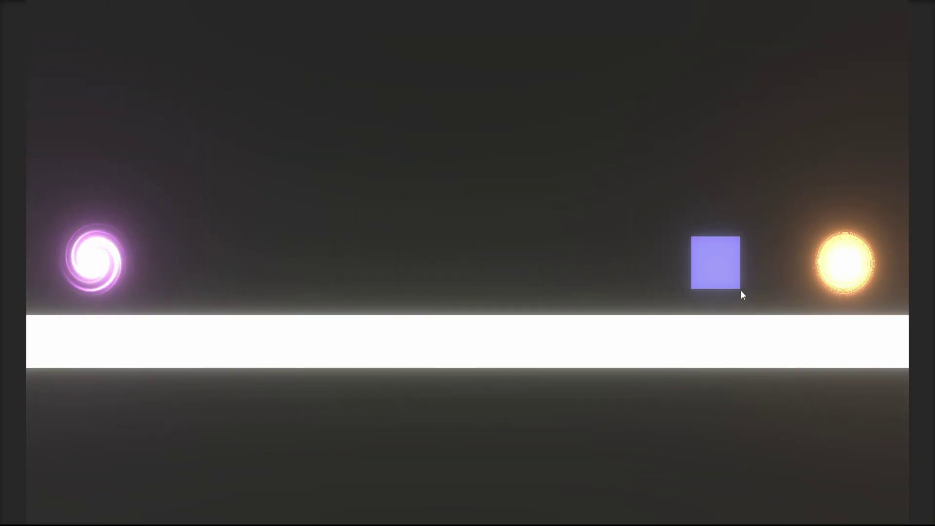
{"action": "key", "text": "d"}
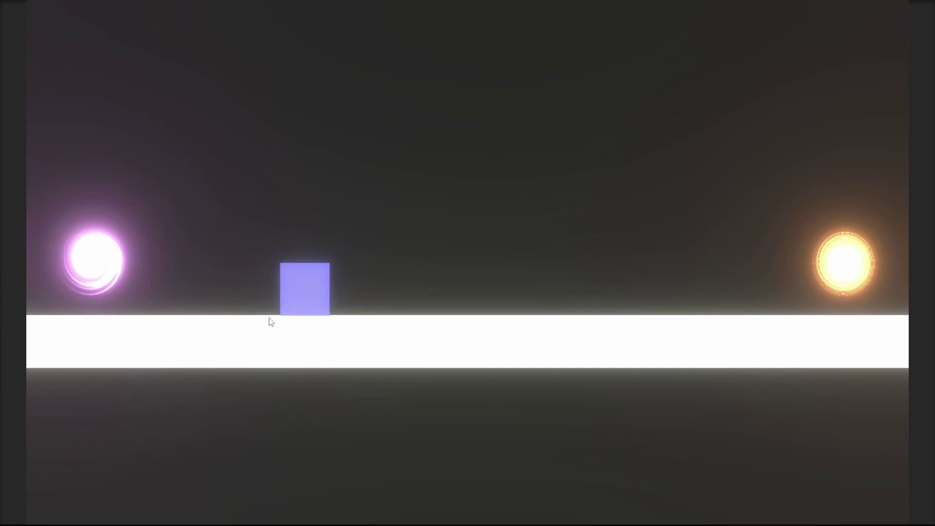
{"action": "key", "text": "a"}
{"action": "key", "text": "d"}
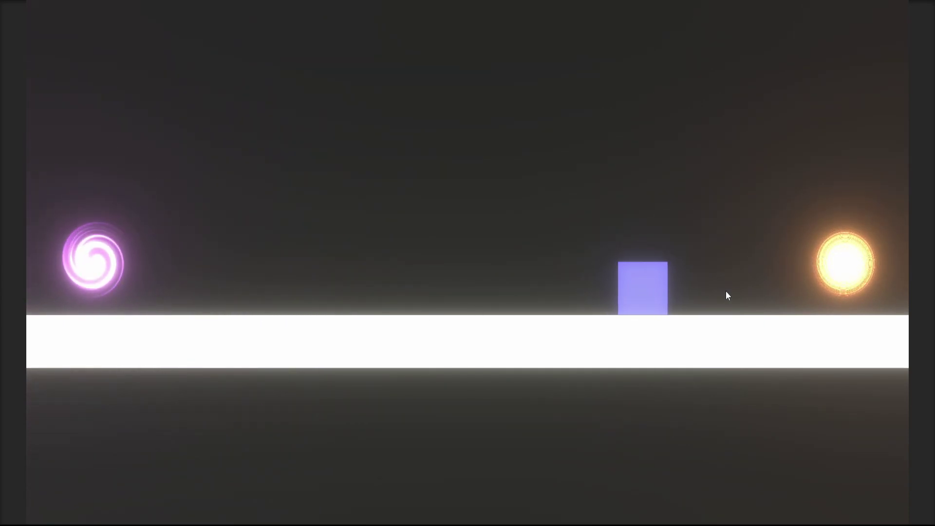
{"action": "key", "text": "a"}
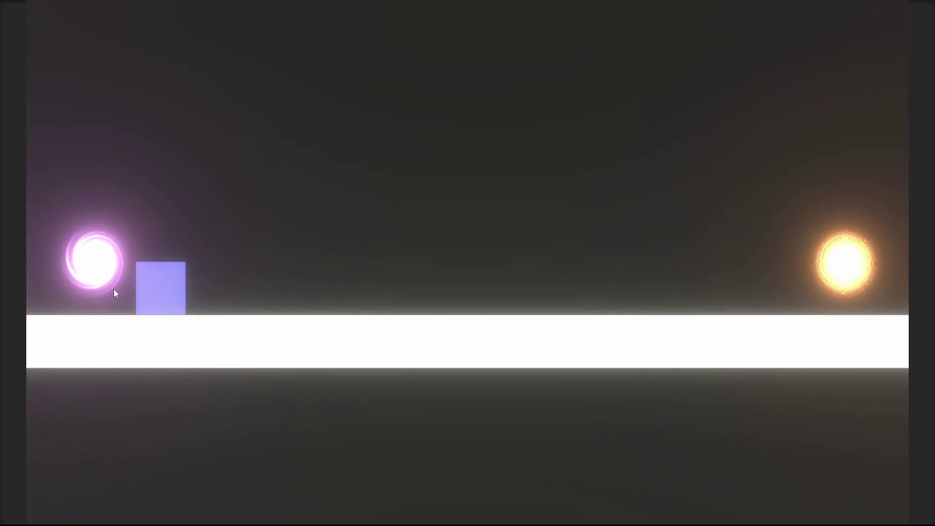
{"action": "key", "text": "d"}
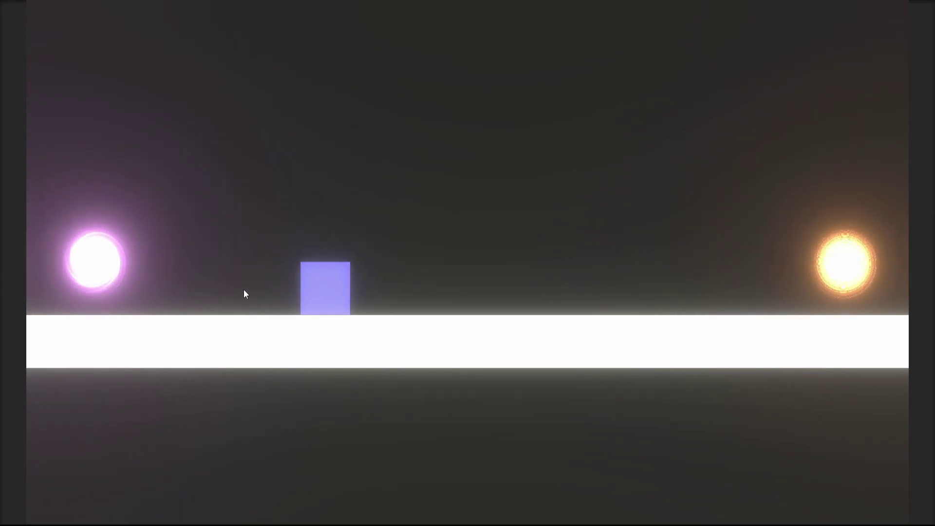
{"action": "key", "text": "a"}
{"action": "key", "text": "d"}
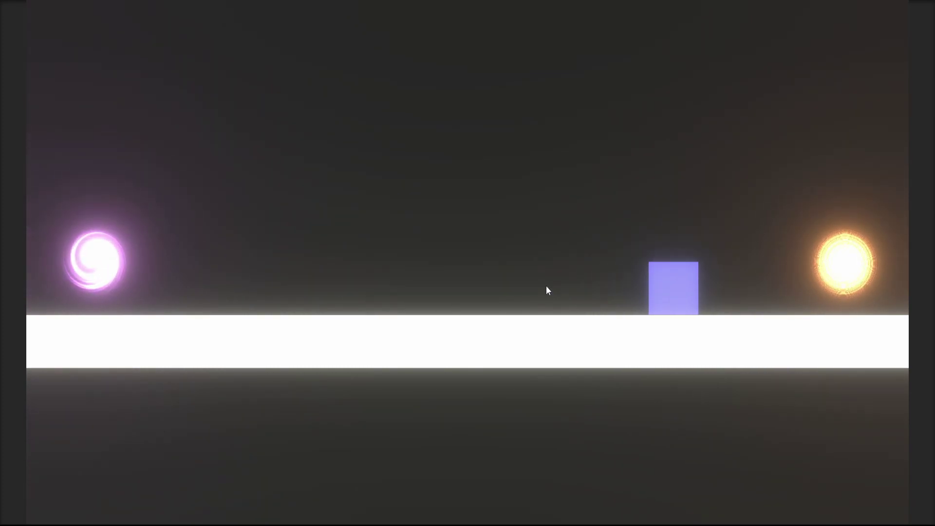
{"action": "key", "text": "a"}
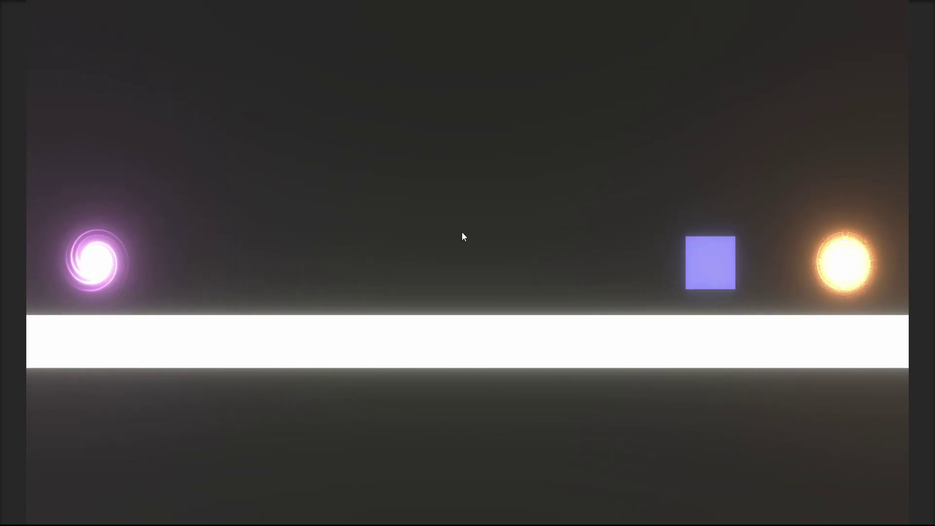
{"action": "key", "text": "d"}
{"action": "key", "text": "a"}
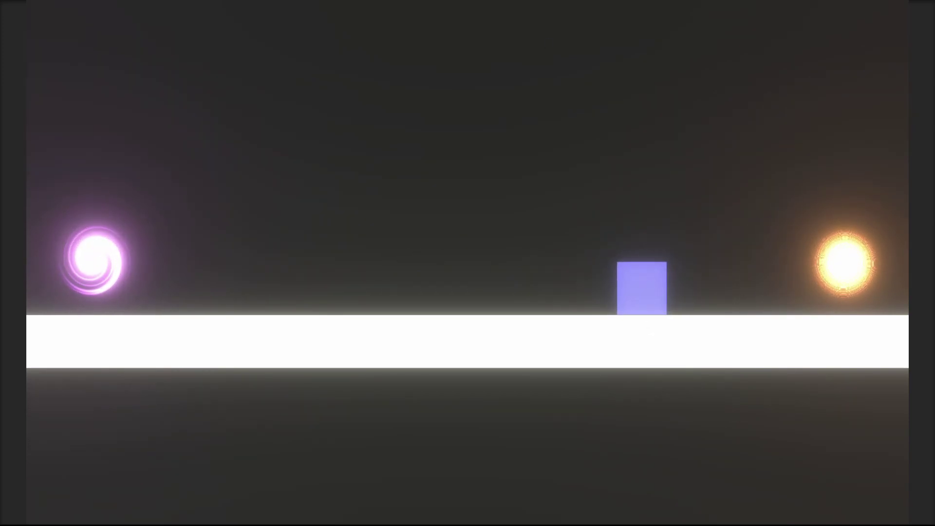
{"action": "left_click", "coordinate": [503, 1]}
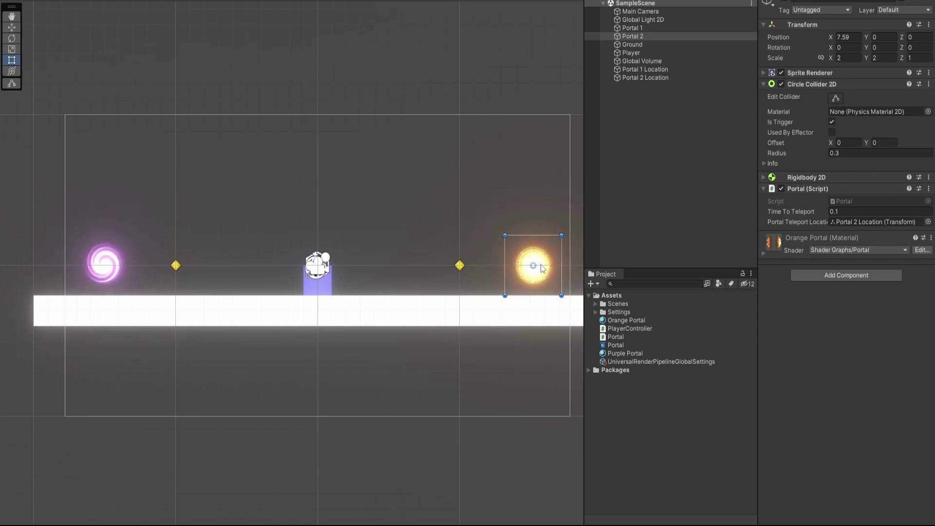
Examine the orange portal up close and review the Portal shader graph's nodes, and return to the scene.
{"action": "scroll", "coordinate": [546, 273], "scroll_direction": "up", "scroll_amount": 5}
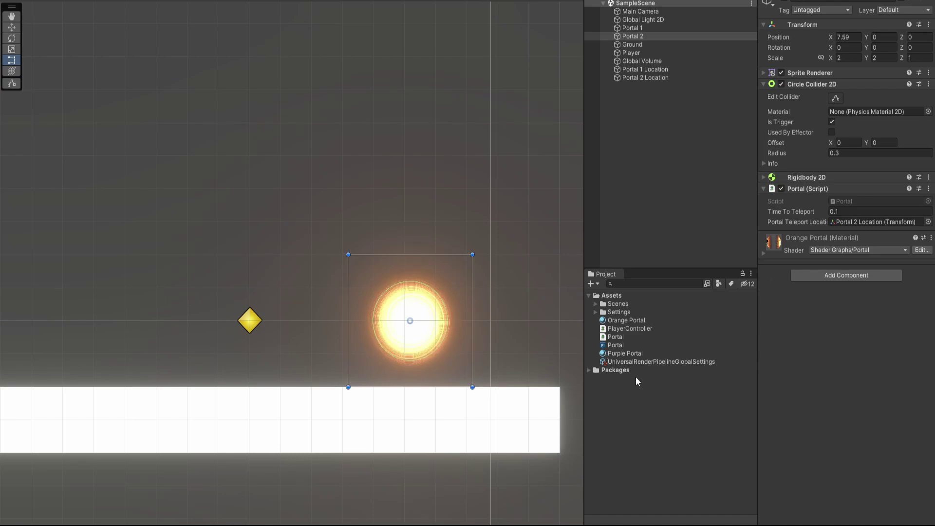
{"action": "left_click", "coordinate": [609, 346]}
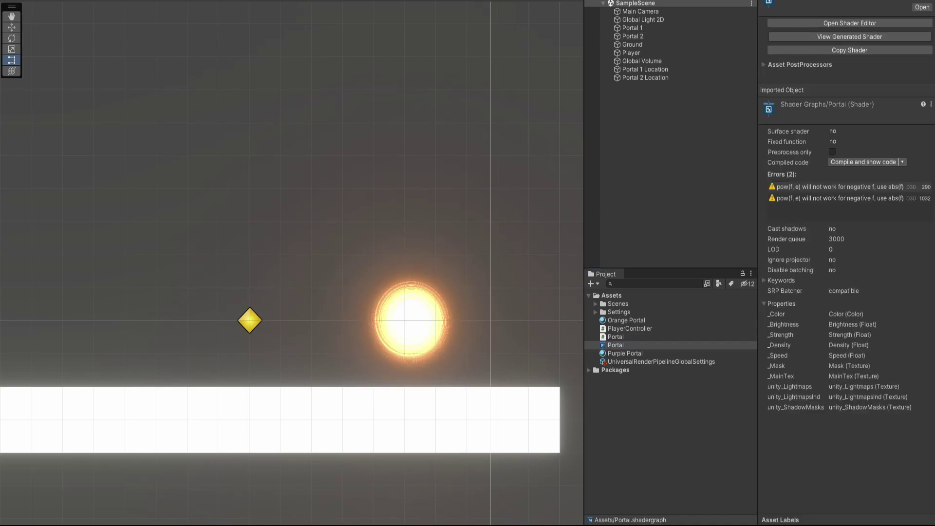
{"action": "left_click", "coordinate": [166, 2]}
{"action": "scroll", "coordinate": [333, 291], "scroll_direction": "down", "scroll_amount": 4}
{"action": "middle_click_drag", "start_coordinate": [332, 292], "coordinate": [488, 240]}
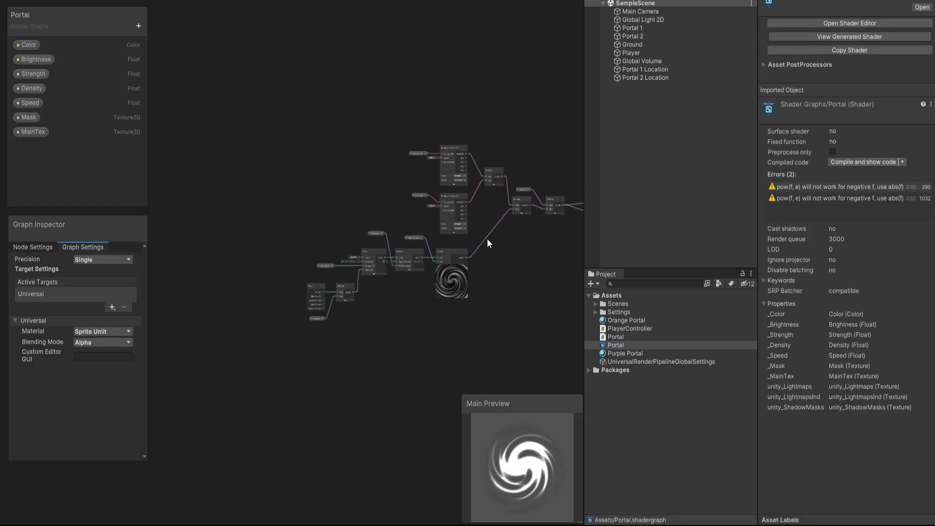
{"action": "scroll", "coordinate": [479, 247], "scroll_direction": "up", "scroll_amount": 4}
{"action": "left_click", "coordinate": [47, 3]}
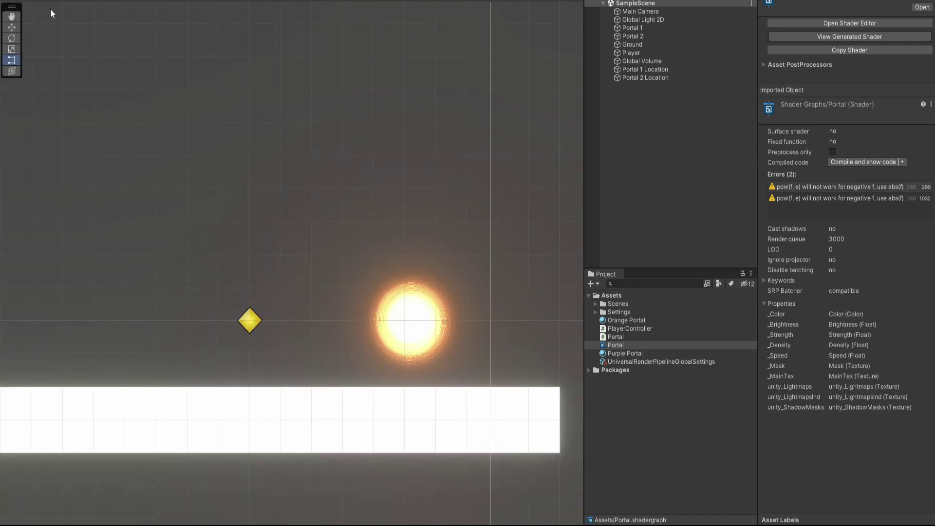